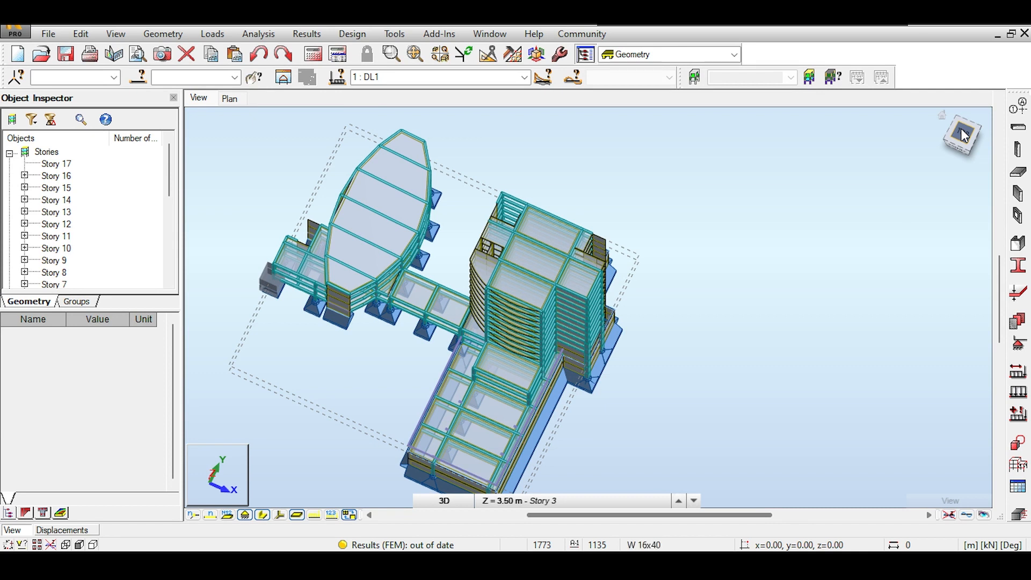
# Examine the whole building model in 3D, from a tilted overview down to the tower's upper stories and roof framing.
pyautogui.moveTo(962, 130); pyautogui.dragTo(951, 115)
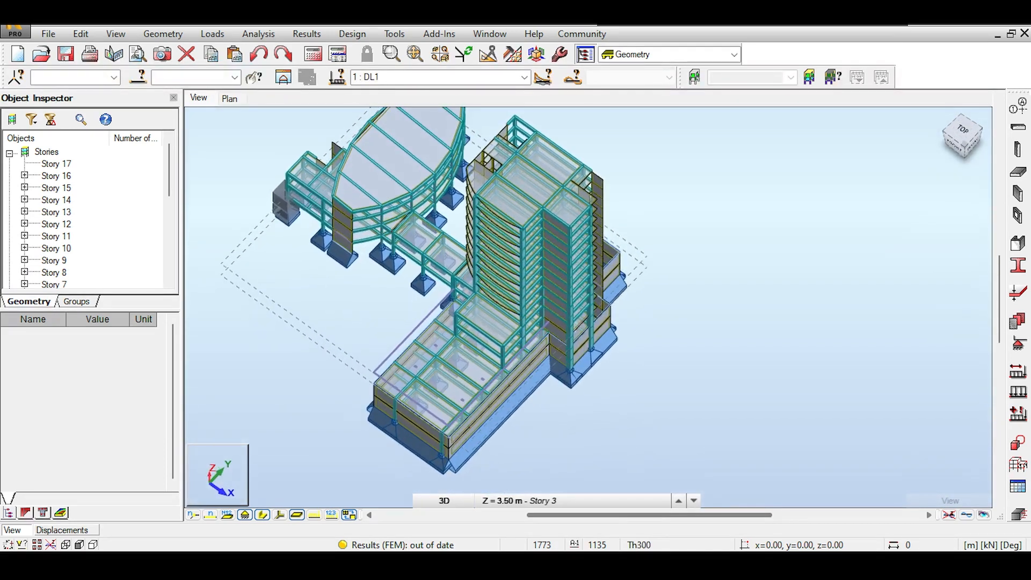
pyautogui.keyDown('shift'); pyautogui.moveTo(516, 301); pyautogui.dragTo(515, 295, button='middle'); pyautogui.keyUp('shift')
pyautogui.keyDown('shift'); pyautogui.moveTo(650, 172); pyautogui.dragTo(659, 228, button='middle'); pyautogui.keyUp('shift')
pyautogui.scroll(2, 585, 191)
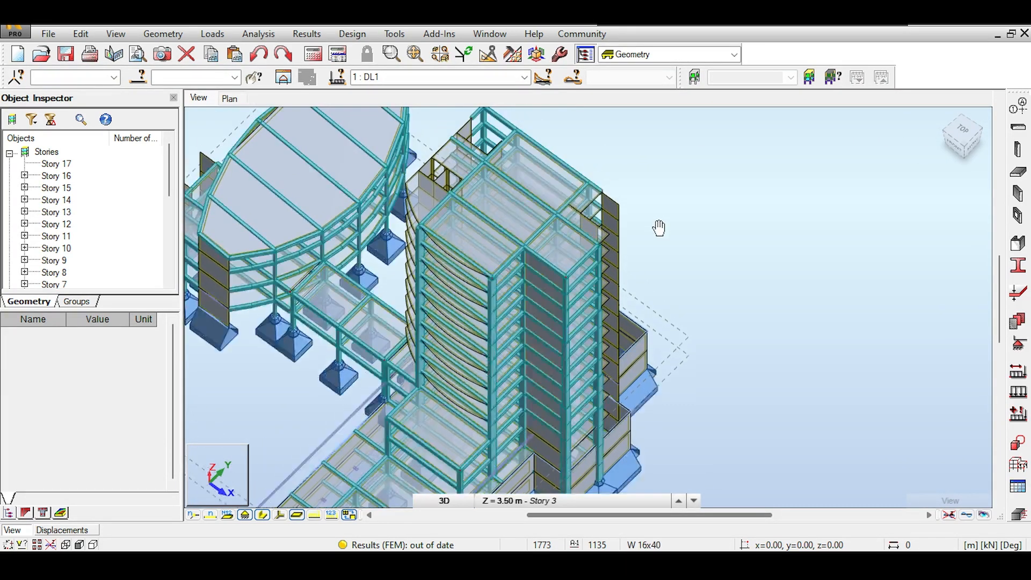
pyautogui.scroll(-1, 652, 225)
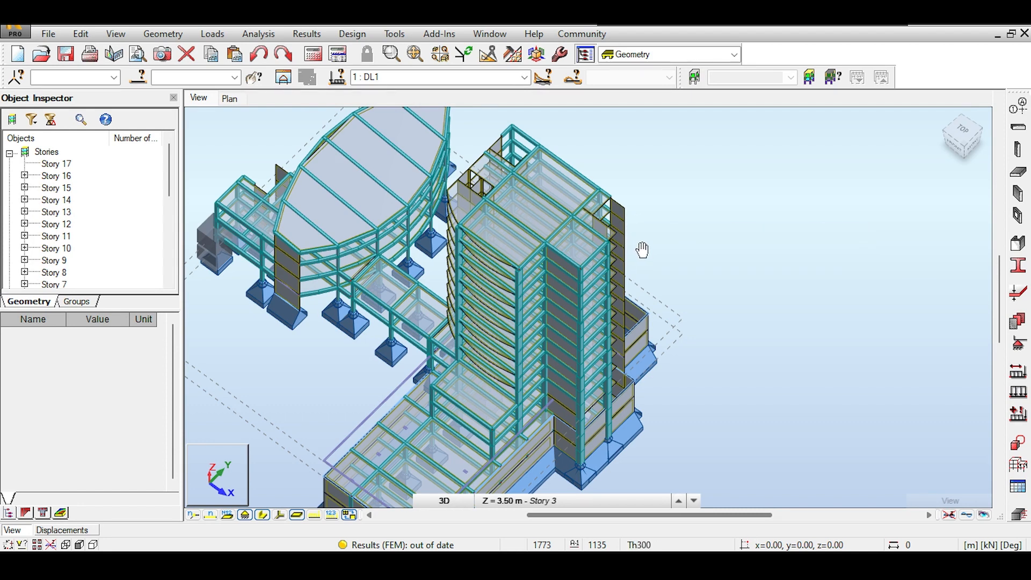
pyautogui.scroll(3, 644, 255)
pyautogui.moveTo(545, 207); pyautogui.dragTo(611, 261, button='middle')
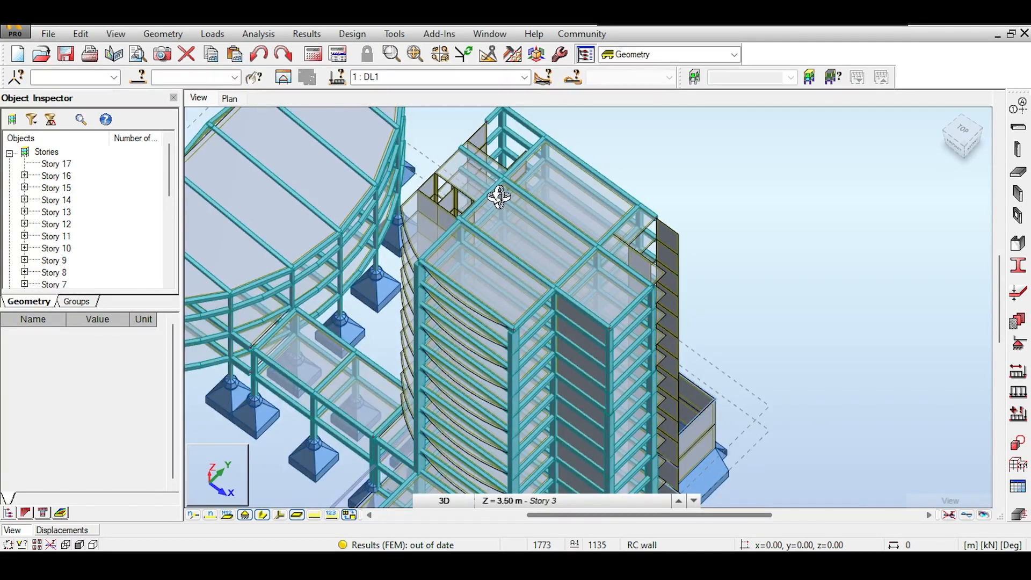
pyautogui.keyDown('shift'); pyautogui.moveTo(499, 197); pyautogui.dragTo(540, 250, button='middle'); pyautogui.keyUp('shift')
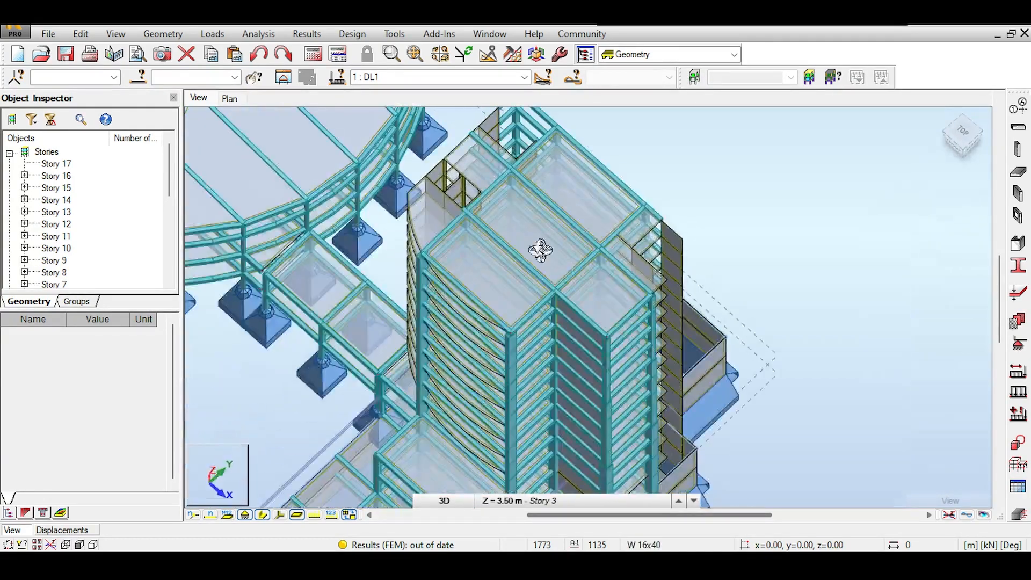
# Inspect the tower's top-level beams, slab panels and shear walls up close, including from a steeper top angle.
pyautogui.scroll(5, 566, 285)
pyautogui.rightClick(472, 265)
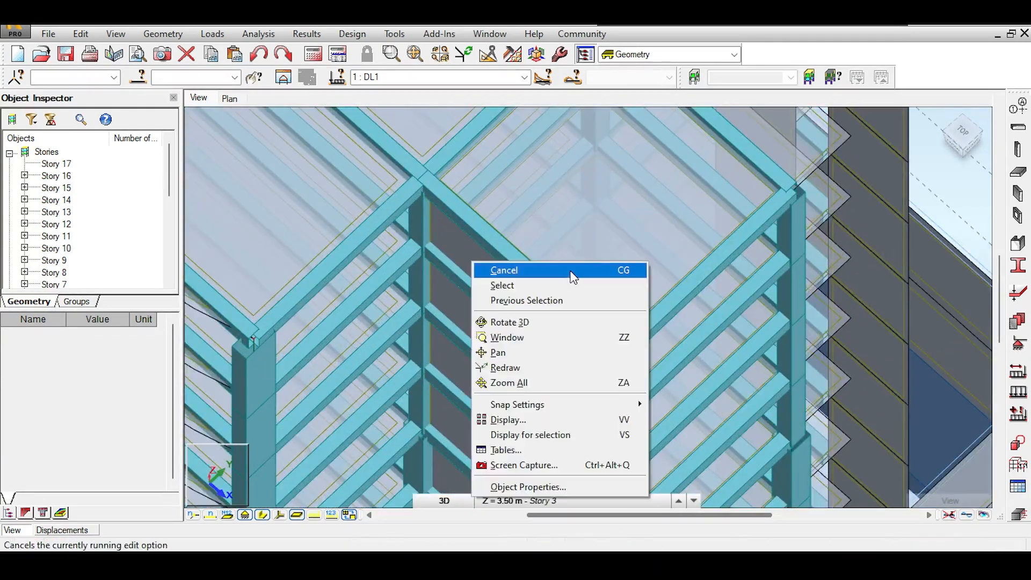
pyautogui.click(505, 270)
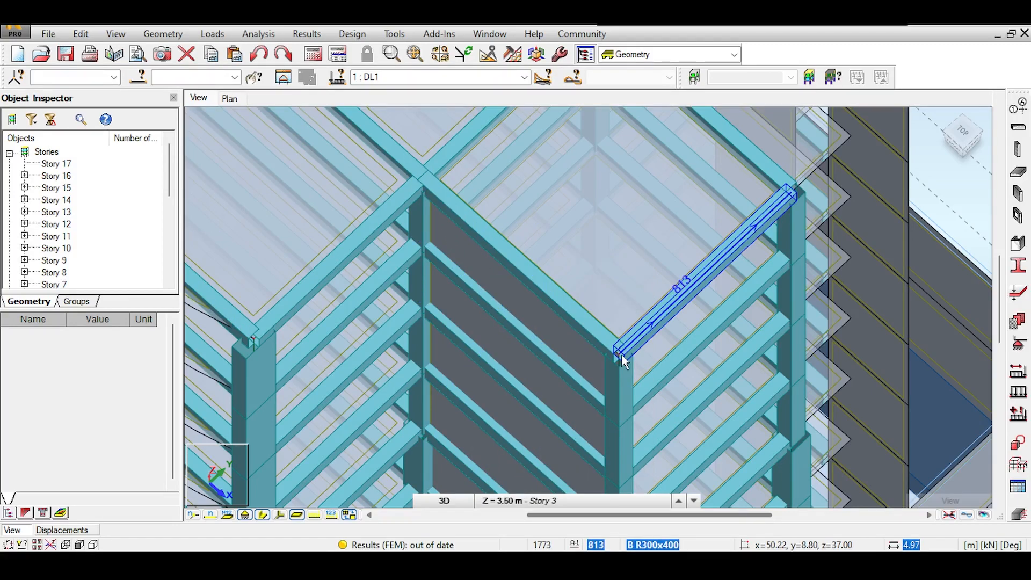
pyautogui.scroll(-5, 515, 260)
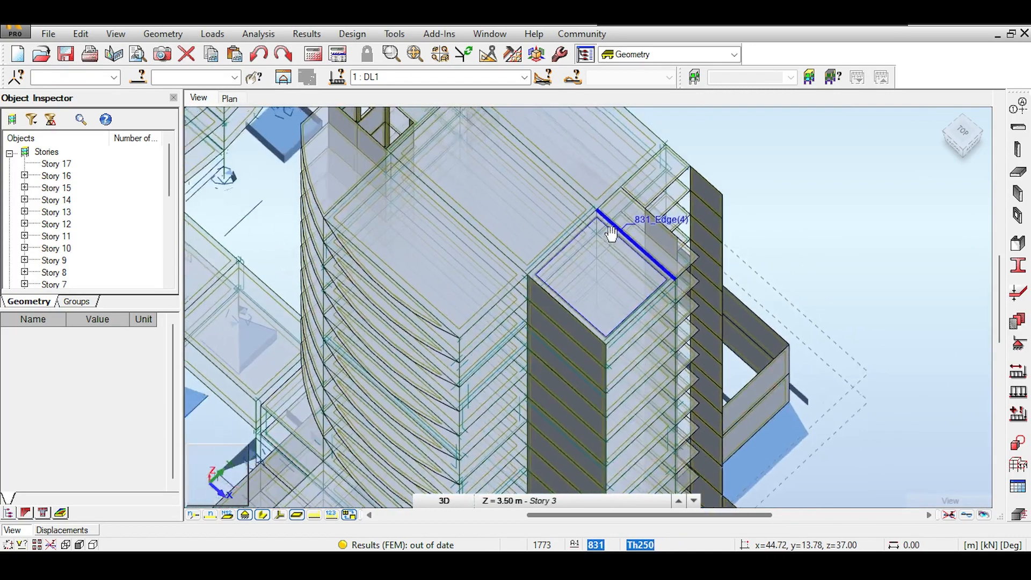
pyautogui.click(611, 232)
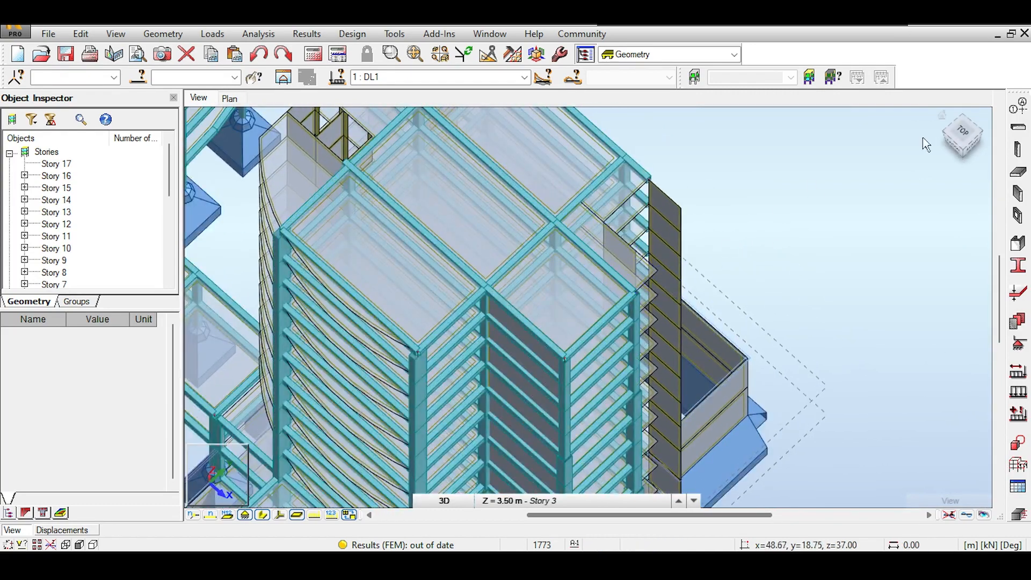
pyautogui.click(962, 140)
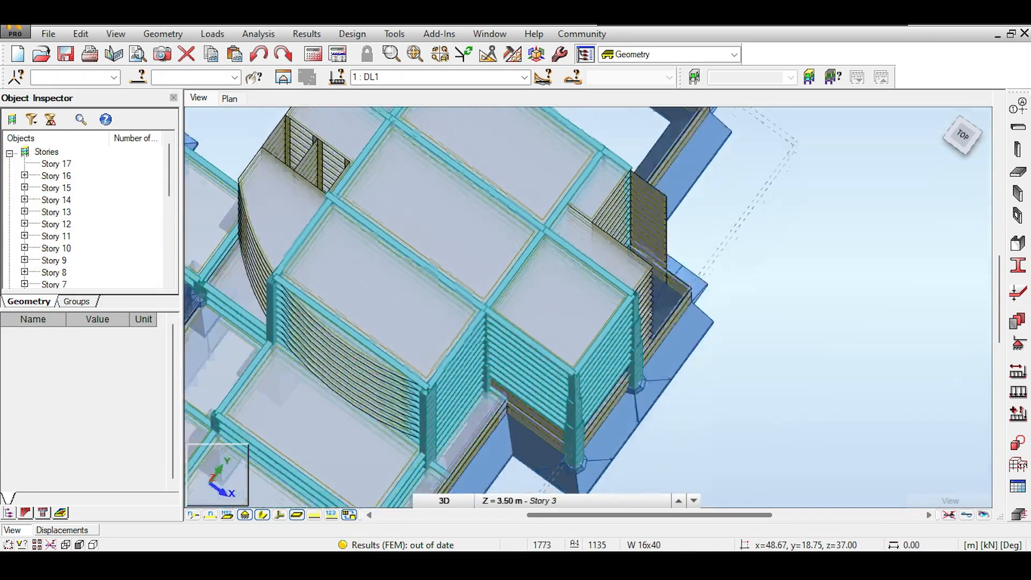
pyautogui.keyDown('shift'); pyautogui.moveTo(692, 322); pyautogui.dragTo(661, 237, button='middle'); pyautogui.keyUp('shift')
pyautogui.moveTo(763, 197); pyautogui.dragTo(670, 203, button='middle')
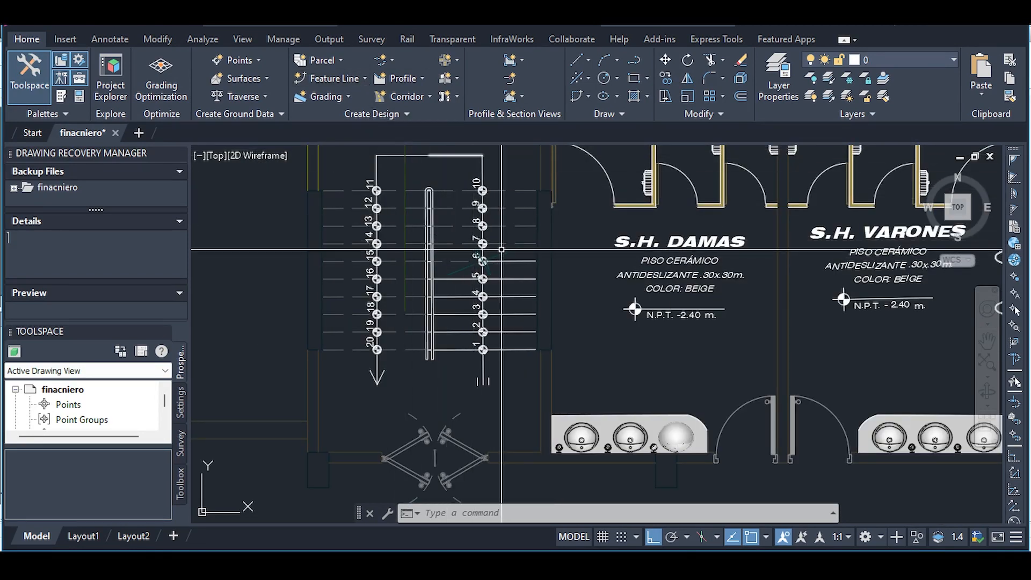
# Switch to the finacniero drawing in Civil 3D and examine both ESCALERA stairwells, the parking area and the adjoining restrooms.
pyautogui.scroll(-6, 549, 304)
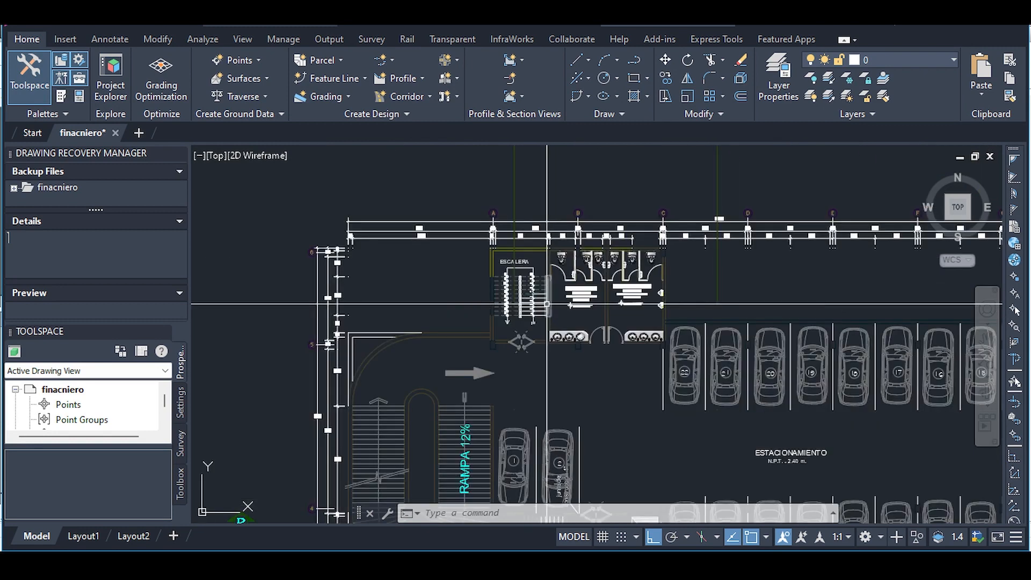
pyautogui.scroll(6, 546, 304)
pyautogui.moveTo(513, 292)
pyautogui.mouseDown(button='middle')
pyautogui.moveTo(513, 377)
pyautogui.moveTo(522, 274)
pyautogui.mouseUp(button='middle')
pyautogui.scroll(-3, 522, 389)
pyautogui.scroll(3, 522, 274)
pyautogui.scroll(2, 522, 274)
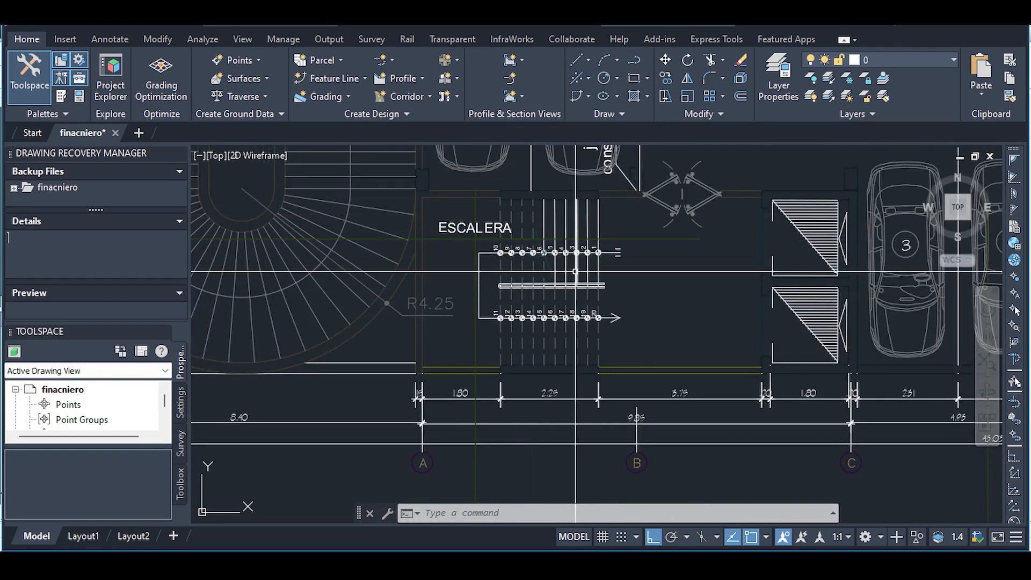
pyautogui.moveTo(624, 210)
pyautogui.mouseDown(button='middle')
pyautogui.moveTo(541, 277)
pyautogui.moveTo(521, 424)
pyautogui.mouseUp(button='middle')
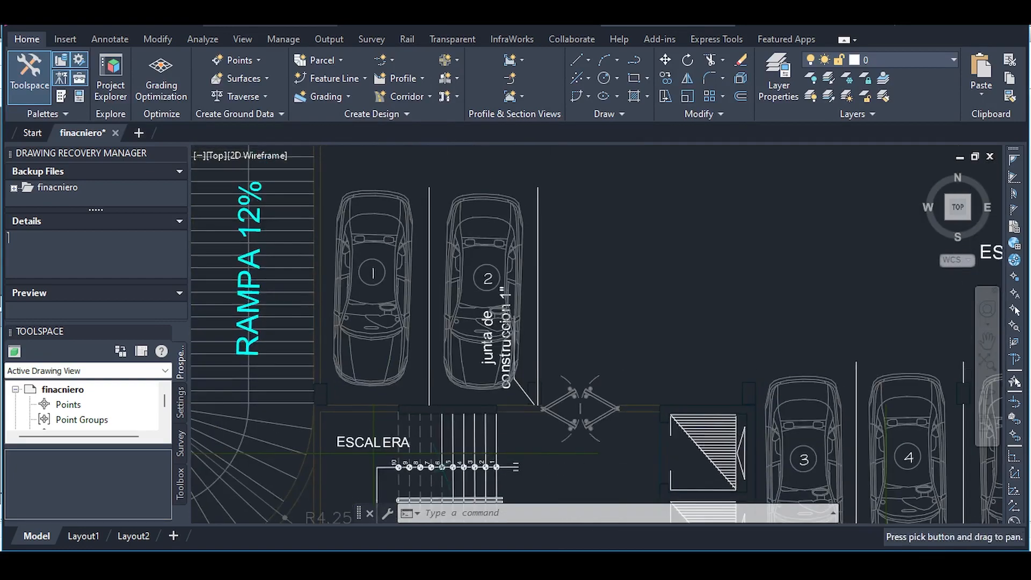
pyautogui.moveTo(609, 191); pyautogui.dragTo(610, 343, button='middle')
pyautogui.moveTo(553, 156)
pyautogui.mouseDown(button='middle')
pyautogui.moveTo(587, 374)
pyautogui.moveTo(574, 332)
pyautogui.mouseUp(button='middle')
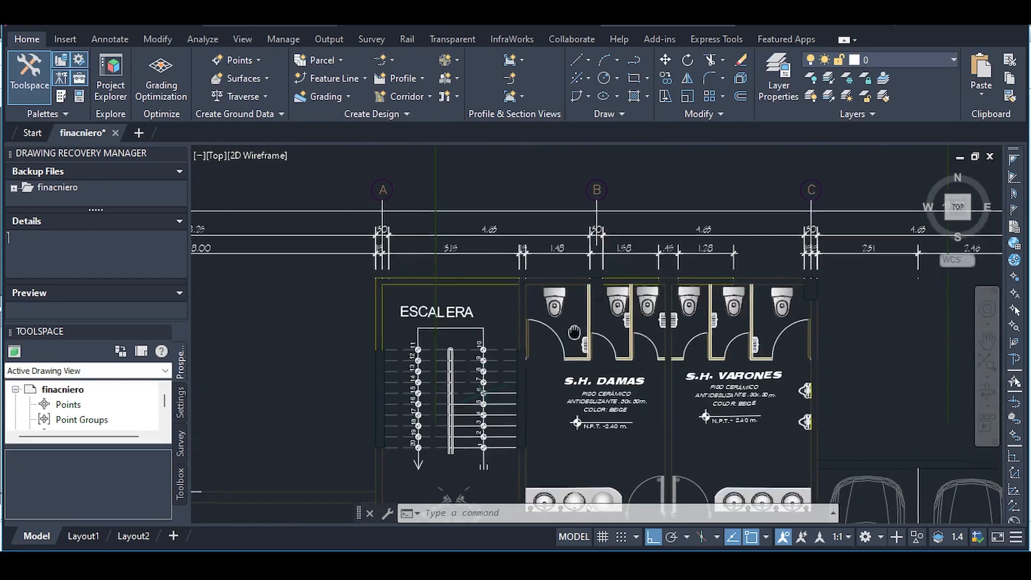
pyautogui.scroll(2, 502, 271)
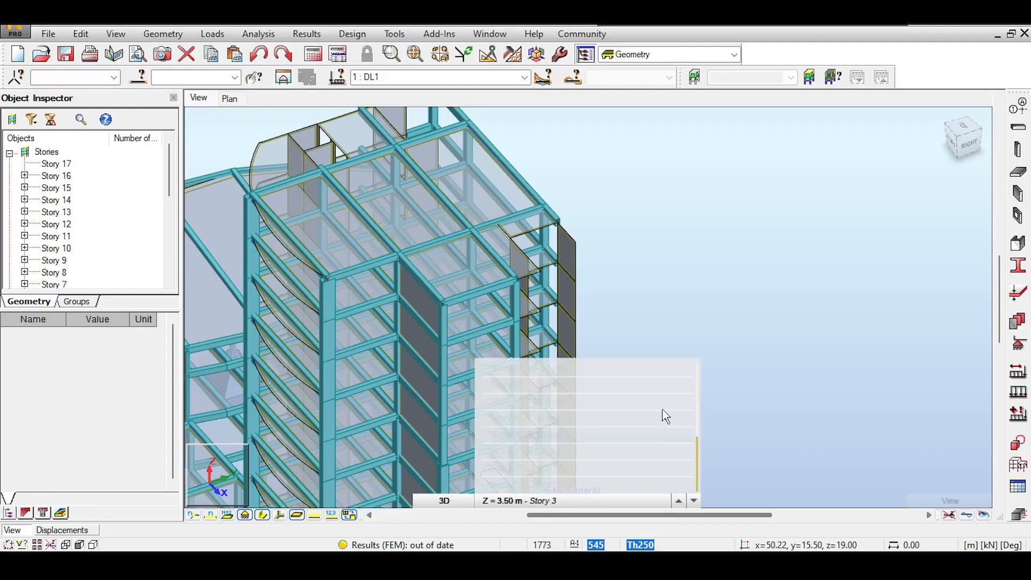
# Switch back to the Robot structural model and inspect the walls beside the tower's stairwell down to the basement.
pyautogui.scroll(5, 666, 416)
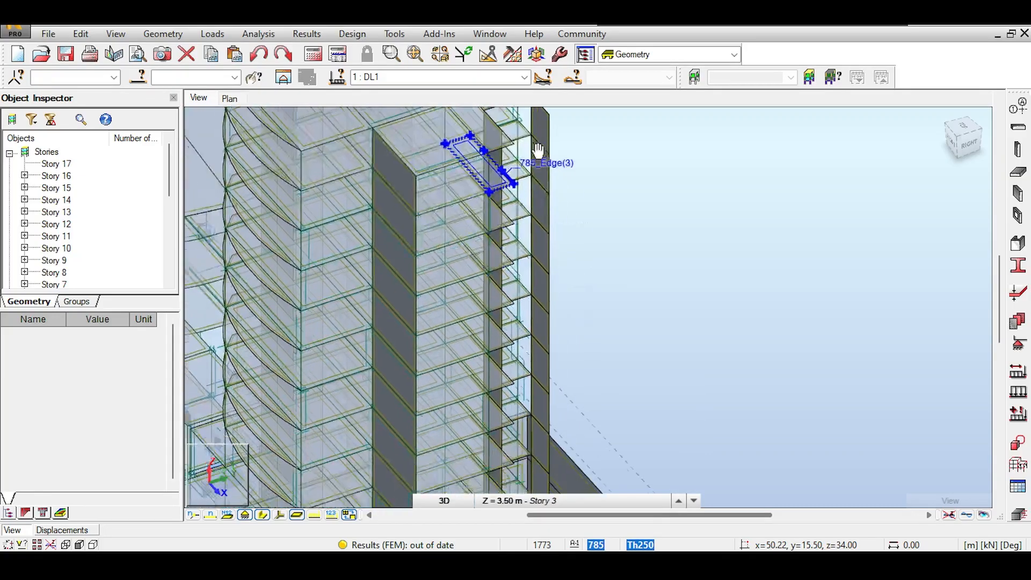
pyautogui.scroll(3, 531, 394)
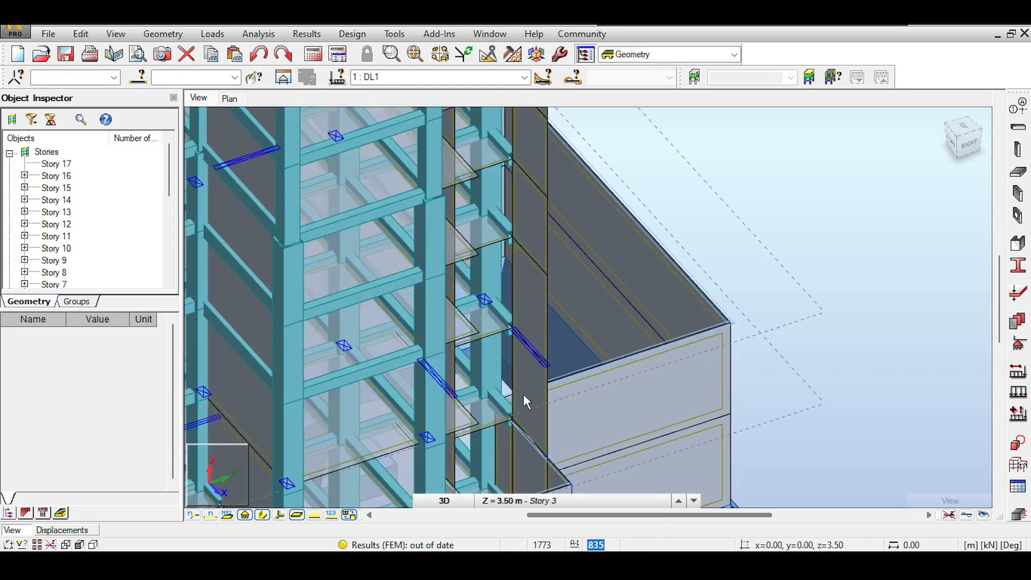
pyautogui.scroll(-1, 569, 335)
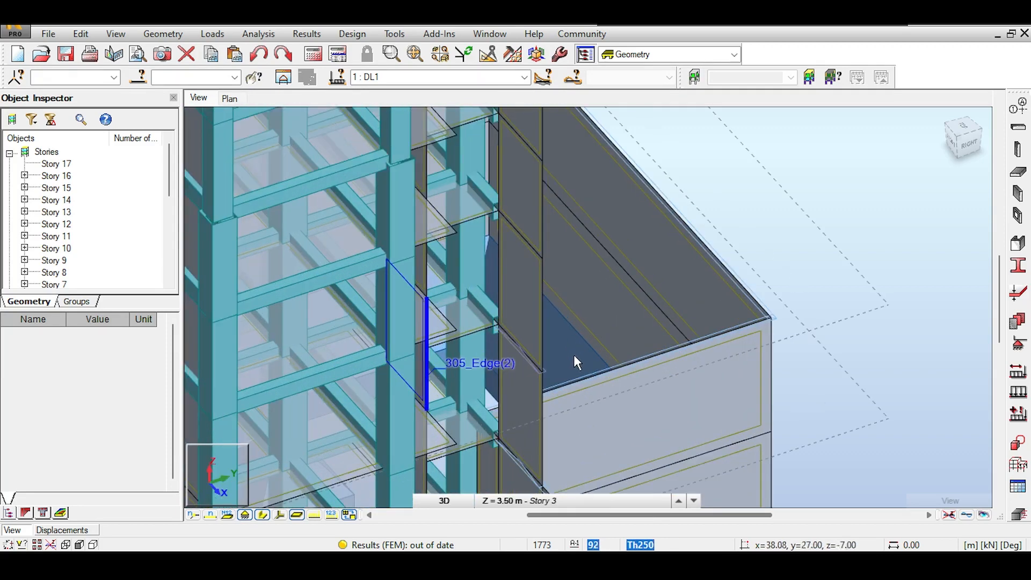
pyautogui.moveTo(573, 354); pyautogui.dragTo(591, 131, button='middle')
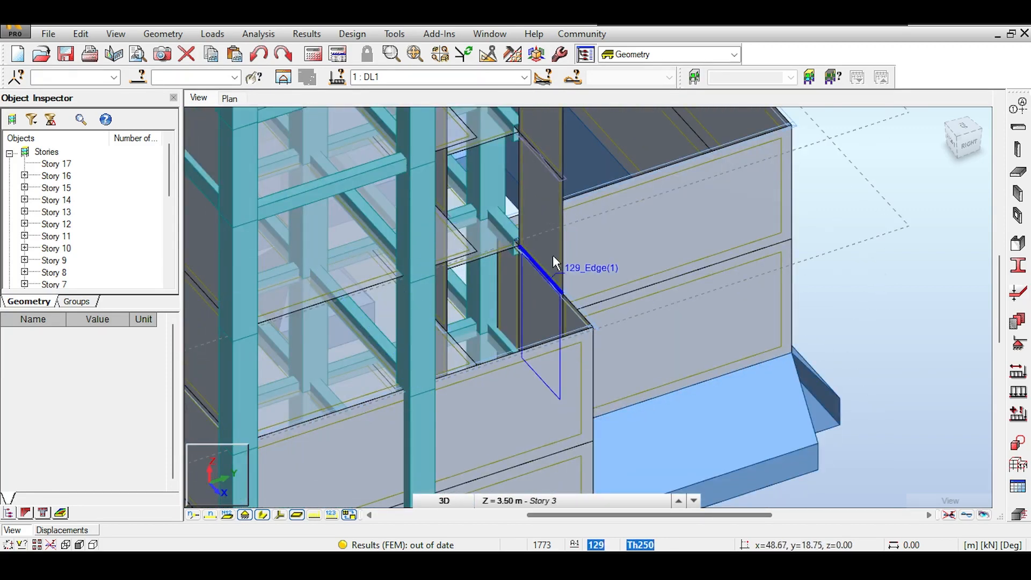
# Return to the finacniero drawing in Civil 3D and study the ESCALERA stair's numbered treads, landing, entrance door and surrounding walls.
pyautogui.moveTo(483, 329)
pyautogui.mouseDown()
pyautogui.moveTo(379, 295)
pyautogui.moveTo(343, 365)
pyautogui.moveTo(472, 357)
pyautogui.moveTo(482, 340)
pyautogui.mouseUp()
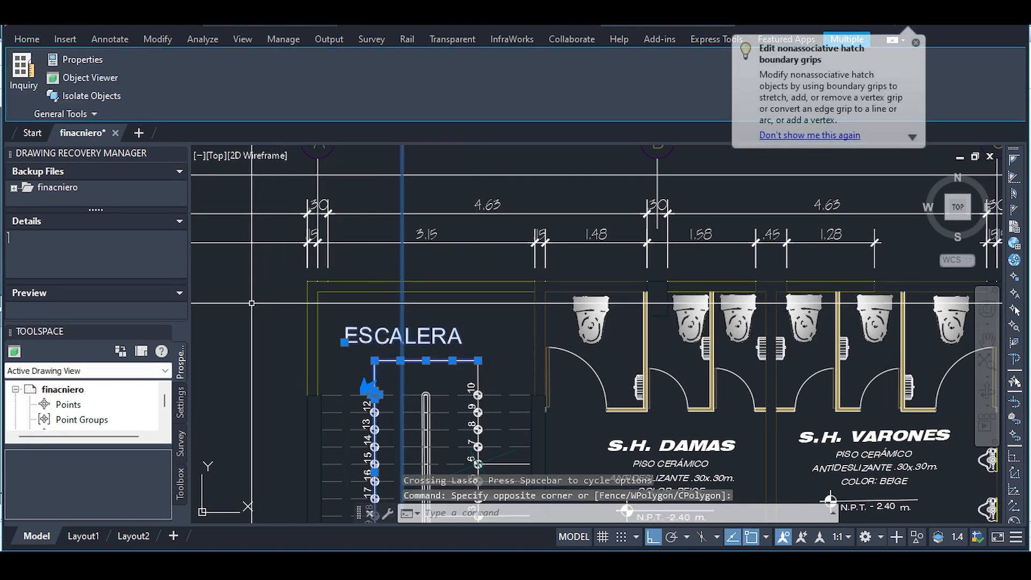
pyautogui.press('Escape')
pyautogui.press('Escape')
pyautogui.moveTo(485, 314); pyautogui.dragTo(547, 202, button='middle')
pyautogui.moveTo(543, 202)
pyautogui.mouseDown()
pyautogui.moveTo(472, 198)
pyautogui.moveTo(424, 248)
pyautogui.moveTo(534, 231)
pyautogui.mouseUp()
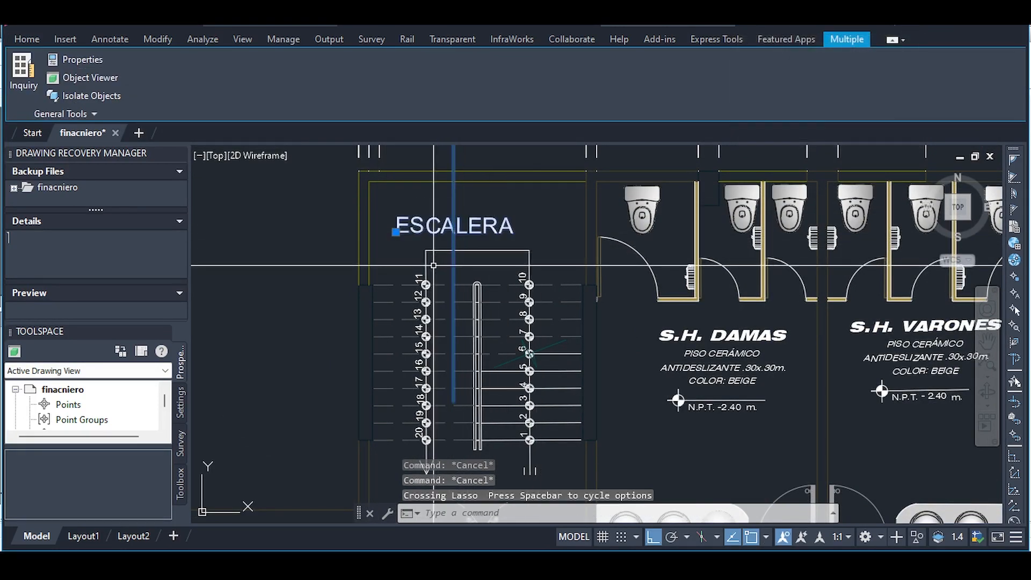
pyautogui.moveTo(449, 428); pyautogui.dragTo(439, 326, button='middle')
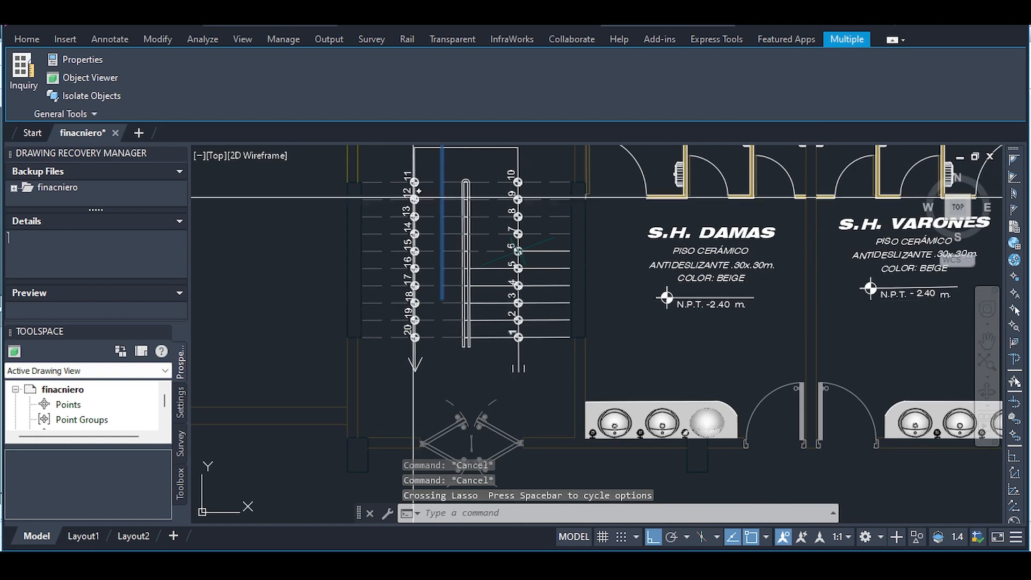
pyautogui.moveTo(491, 191); pyautogui.dragTo(481, 244, button='middle')
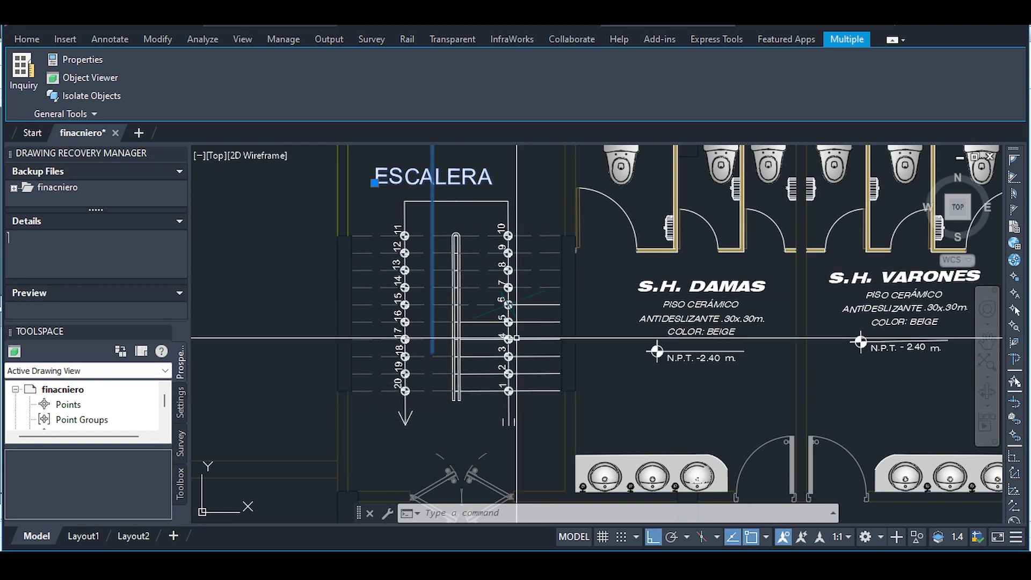
pyautogui.click(290, 271)
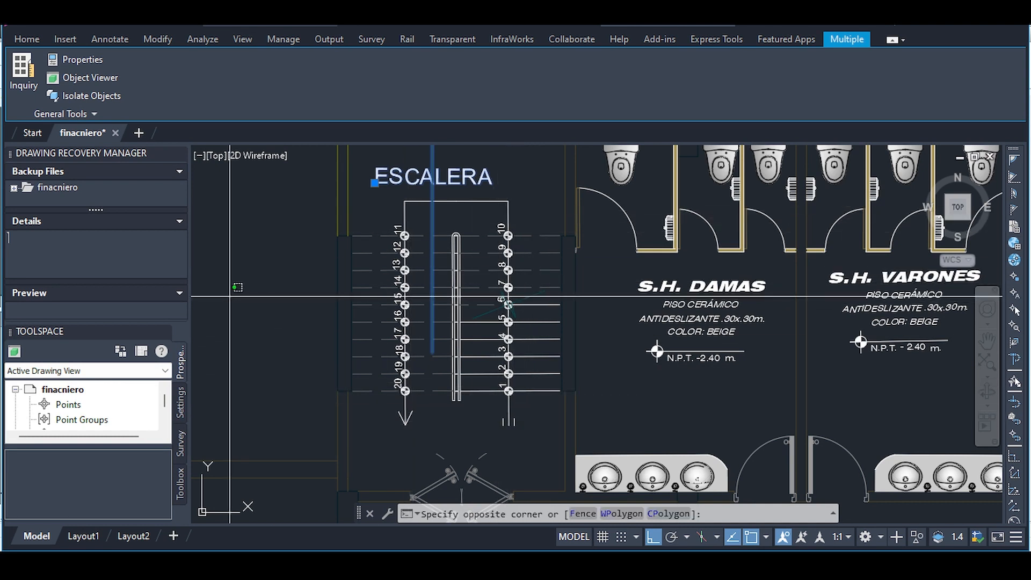
pyautogui.press('Escape')
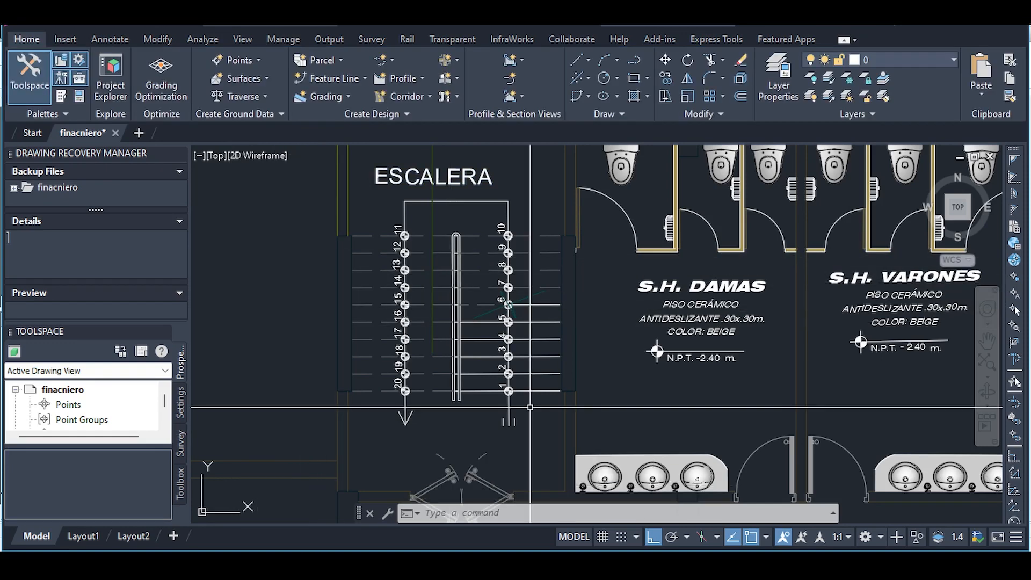
pyautogui.scroll(-5, 529, 393)
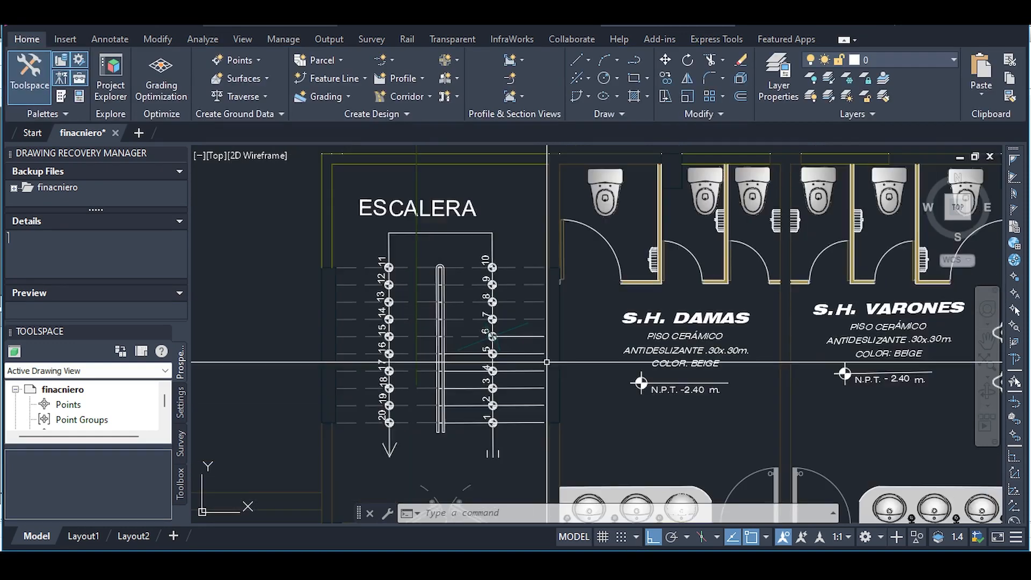
pyautogui.scroll(4, 528, 393)
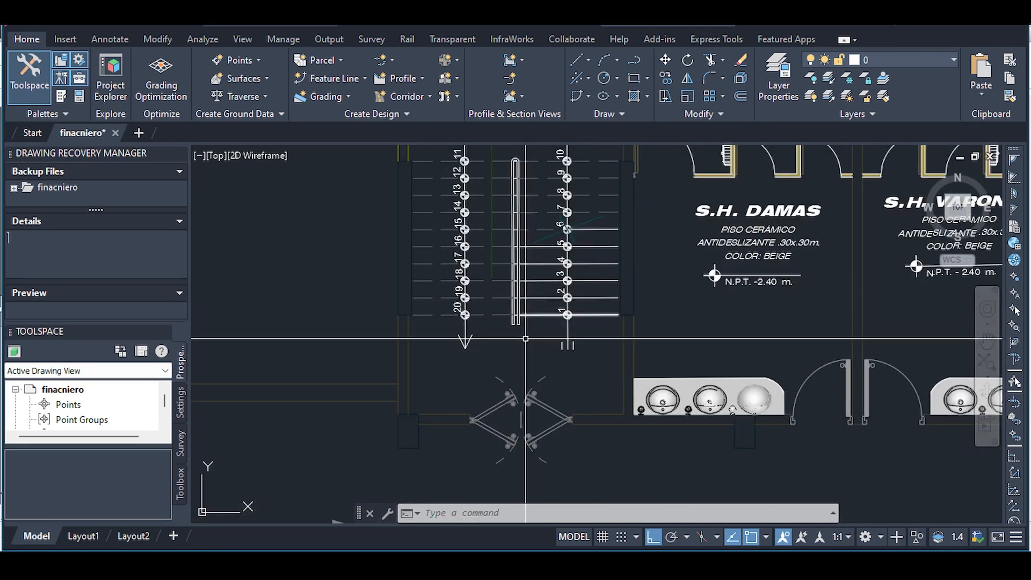
pyautogui.moveTo(593, 350); pyautogui.dragTo(598, 298, button='middle')
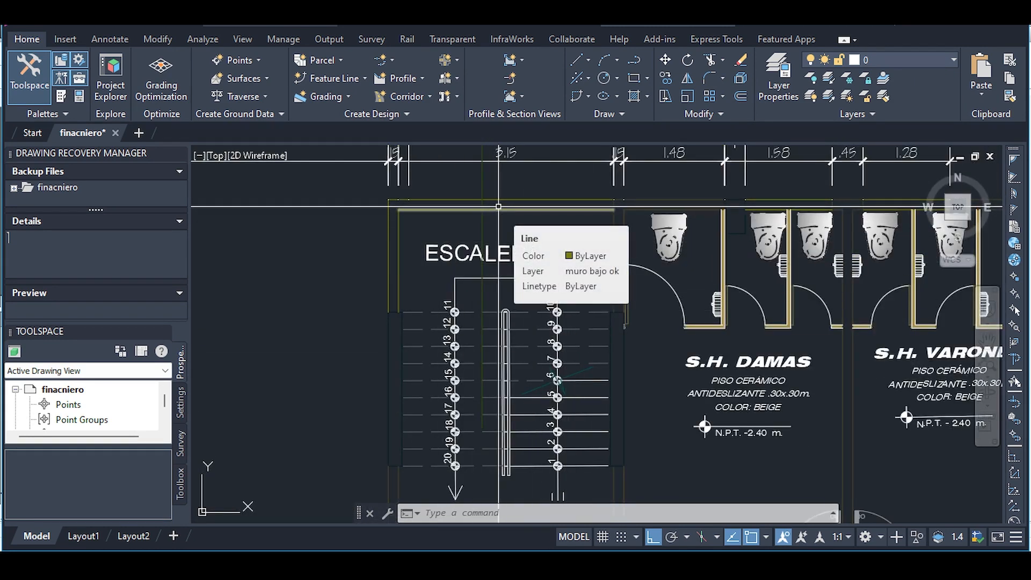
# Switch to the Robot model and examine the stairwell opening, its walls and columns at the basement and lower stories from several sides.
pyautogui.moveTo(597, 564)
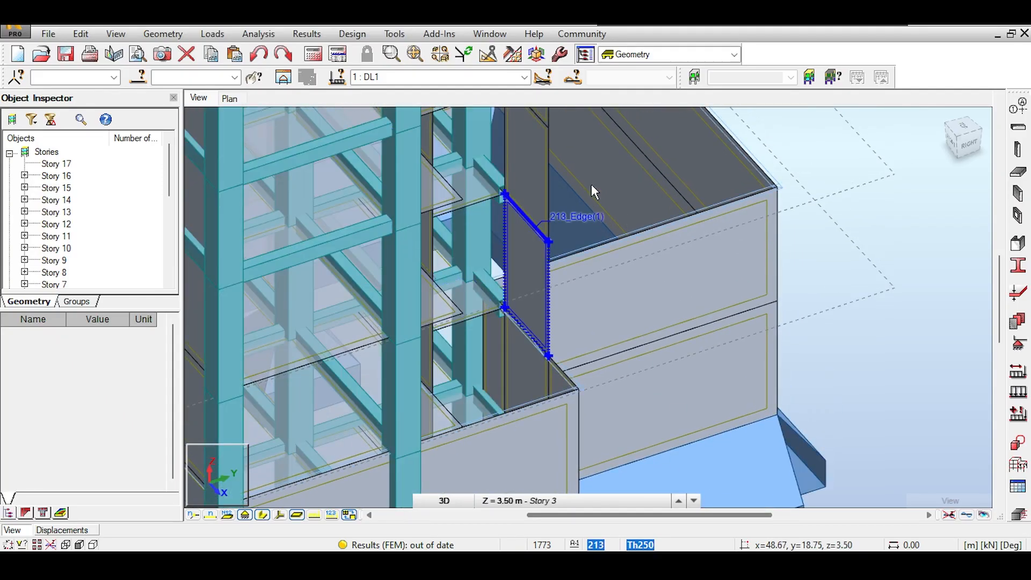
pyautogui.click(975, 137)
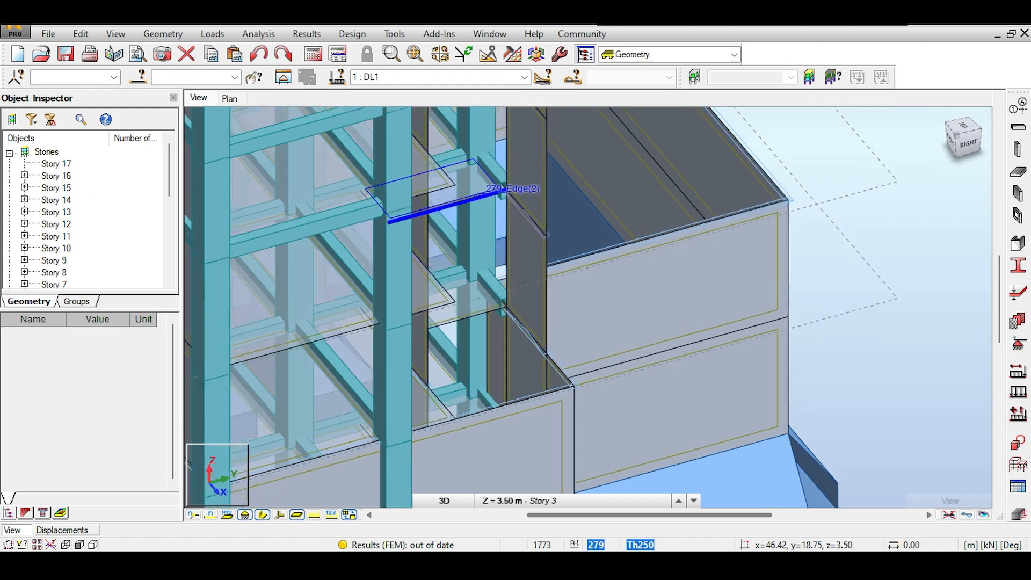
pyautogui.keyDown('shift'); pyautogui.moveTo(531, 174); pyautogui.dragTo(262, 265, button='middle'); pyautogui.keyUp('shift')
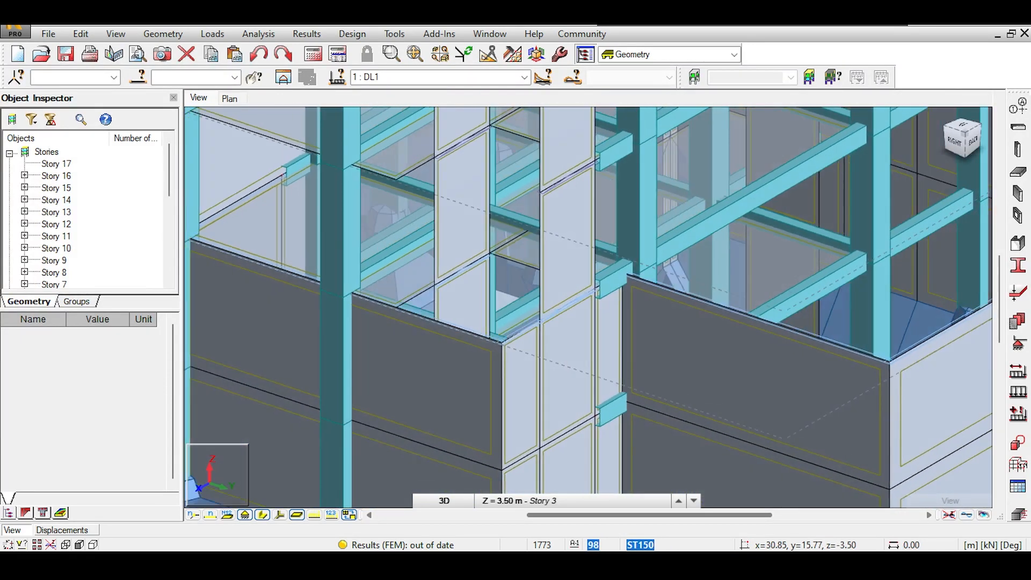
pyautogui.keyDown('shift'); pyautogui.moveTo(570, 253); pyautogui.dragTo(800, 247, button='middle'); pyautogui.keyUp('shift')
pyautogui.scroll(-2, 800, 247)
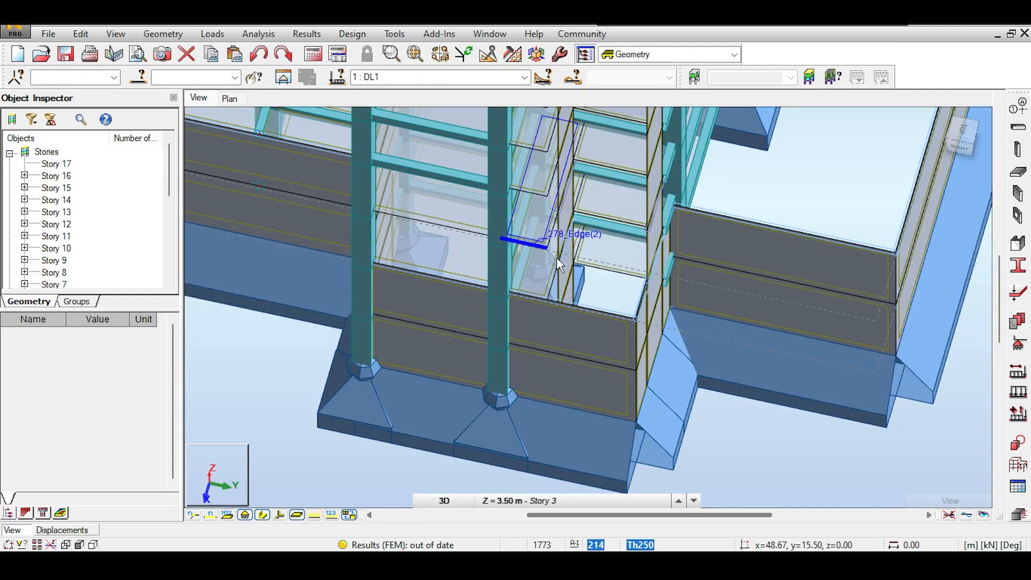
pyautogui.scroll(1, 553, 298)
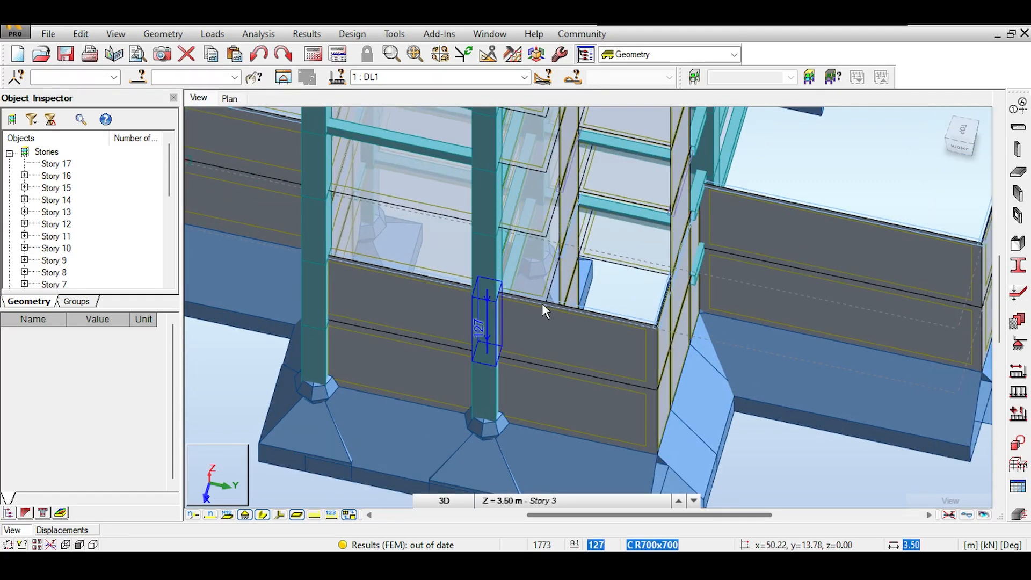
pyautogui.moveTo(591, 250); pyautogui.dragTo(584, 374, button='middle')
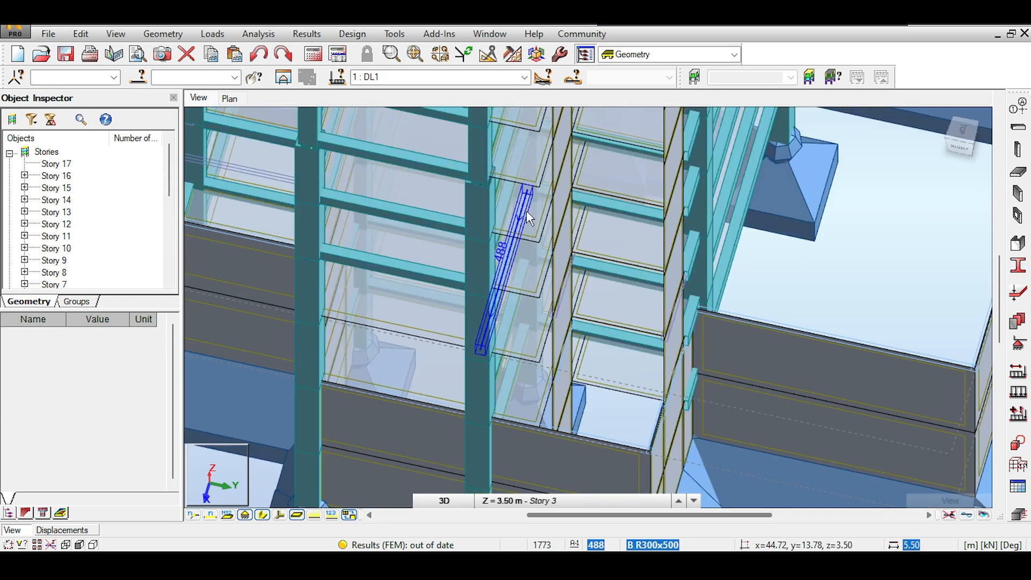
# Switch to the finacniero drawing in Civil 3D and highlight the upper walls between the ESCALERA stair and the S.H. DAMAS restroom.
pyautogui.moveTo(528, 217); pyautogui.dragTo(553, 334, button='middle')
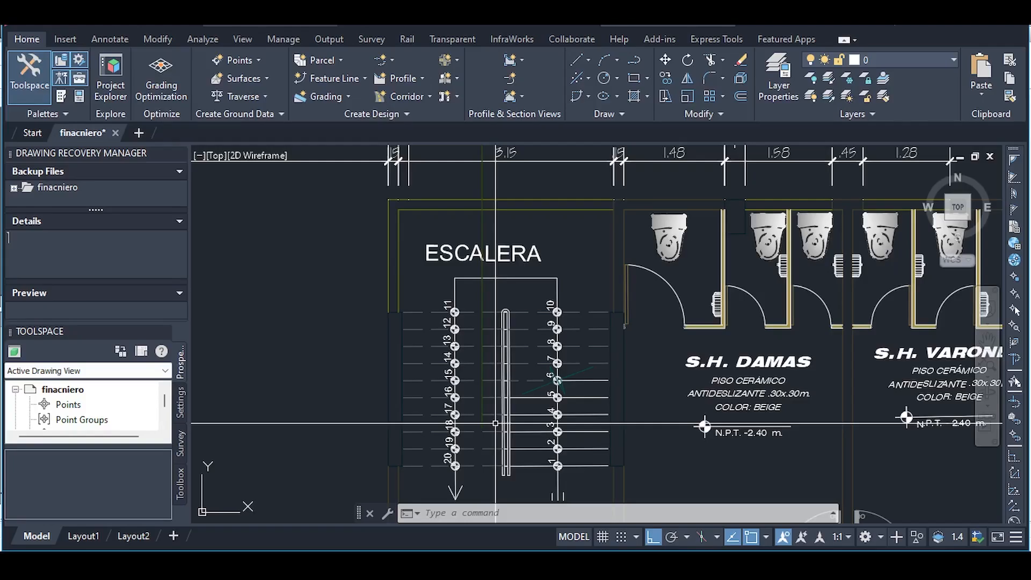
pyautogui.scroll(2, 631, 210)
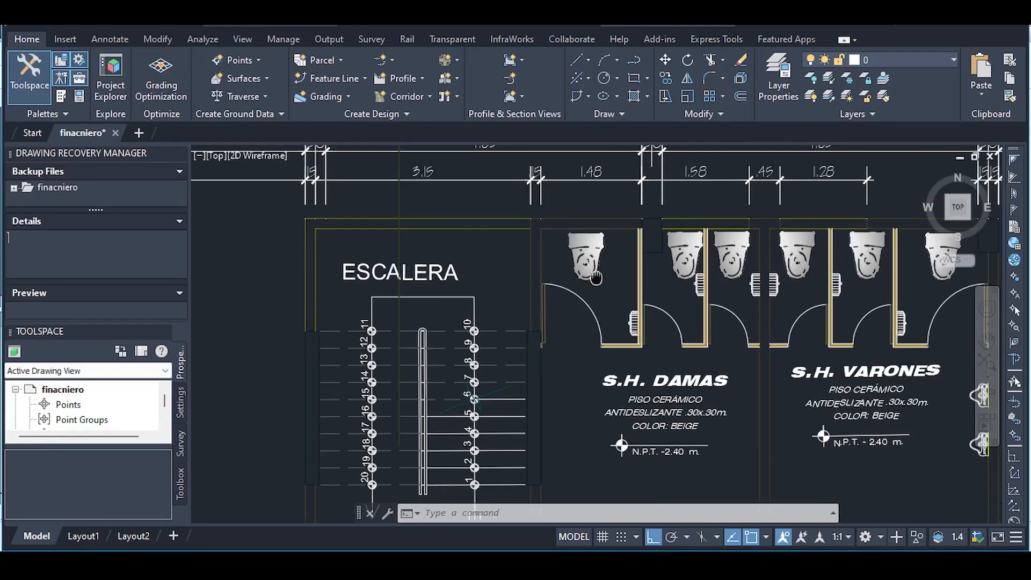
pyautogui.scroll(4, 629, 226)
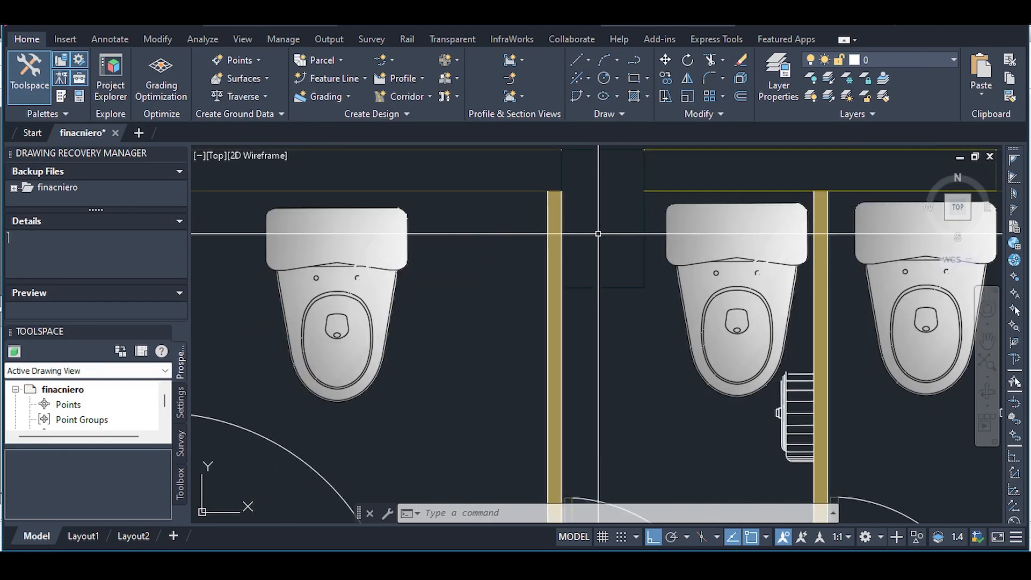
pyautogui.scroll(-4, 625, 242)
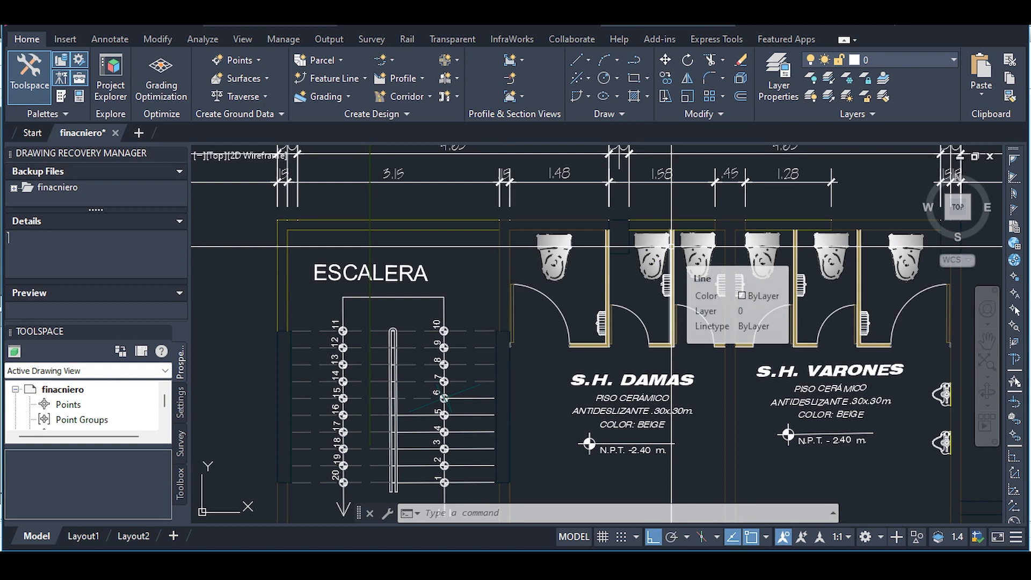
pyautogui.click(497, 220)
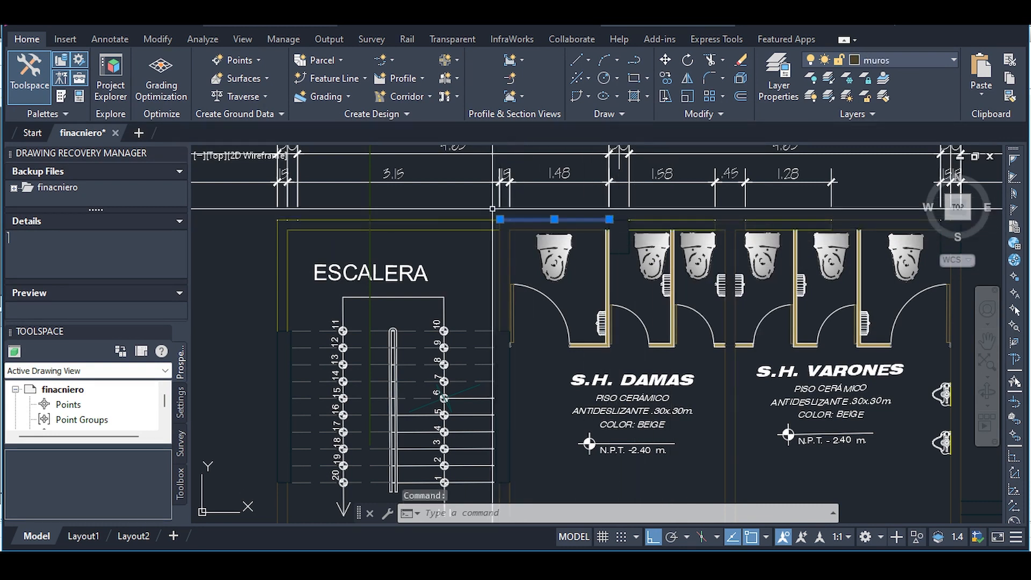
pyautogui.moveTo(519, 205)
pyautogui.mouseDown()
pyautogui.moveTo(473, 245)
pyautogui.moveTo(553, 242)
pyautogui.moveTo(645, 258)
pyautogui.mouseUp()
# Check the stairs and restrooms on the adjacent floor plan against the parking-level plan, finishing at the parking-level ESCALERA stair.
pyautogui.scroll(-8, 666, 260)
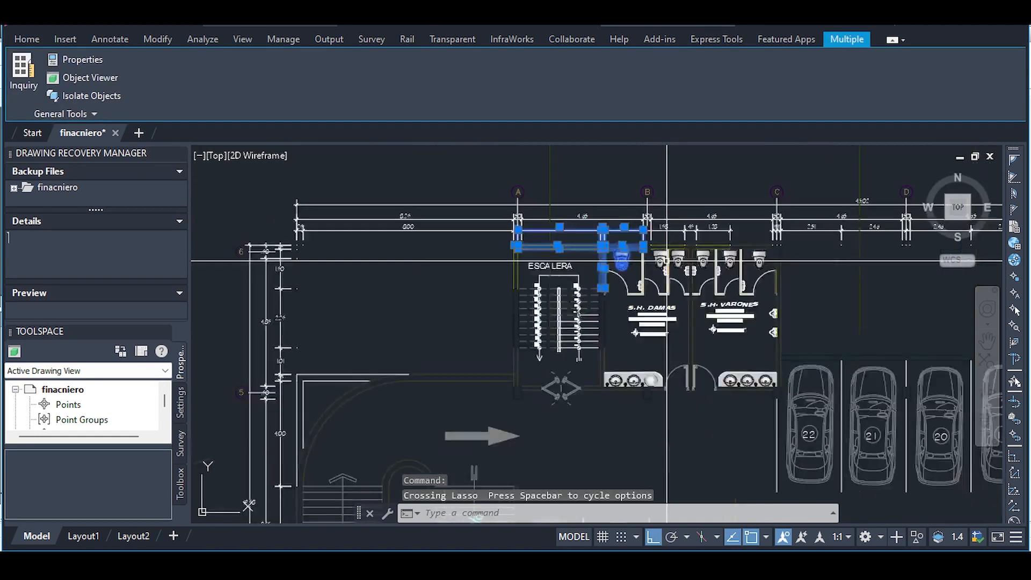
pyautogui.moveTo(732, 238); pyautogui.dragTo(441, 239, button='middle')
pyautogui.scroll(-2, 643, 240)
pyautogui.scroll(7, 685, 236)
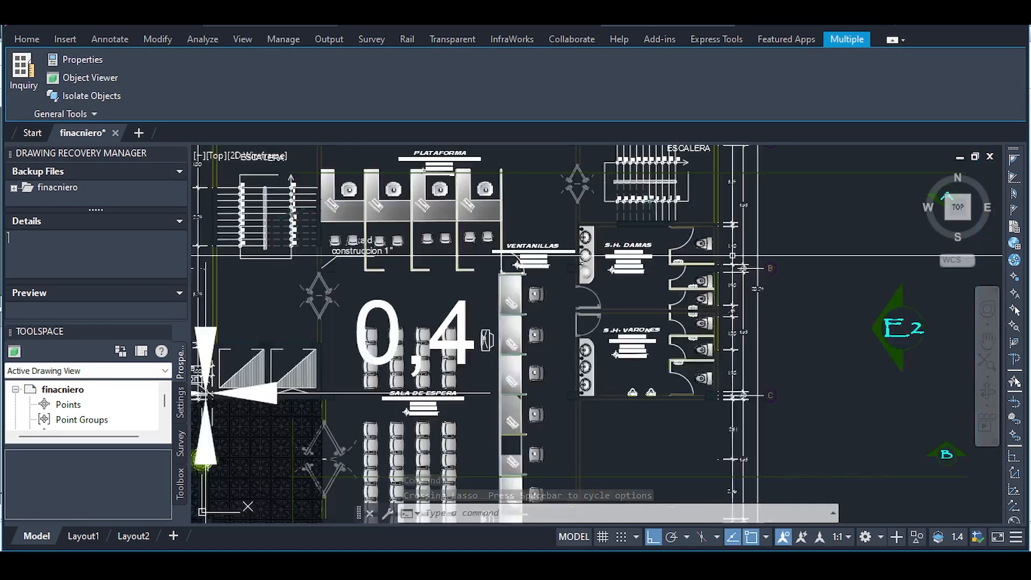
pyautogui.scroll(-8, 719, 214)
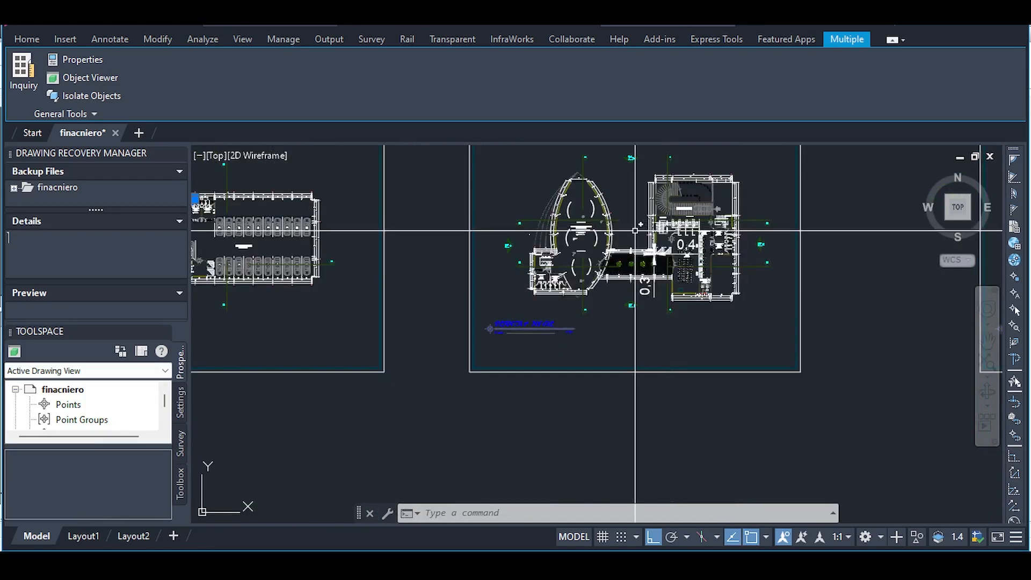
pyautogui.scroll(7, 764, 230)
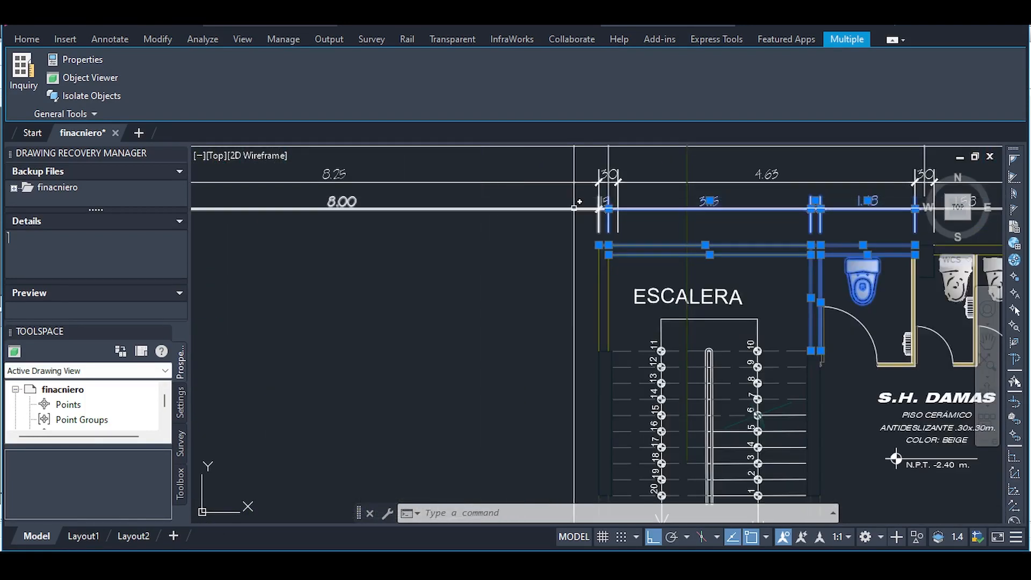
# Examine the walls, dimensions and axis B column beside the ESCALERA stair and S.H. DAMAS restroom, and clear the selection.
pyautogui.moveTo(699, 241); pyautogui.dragTo(457, 228, button='middle')
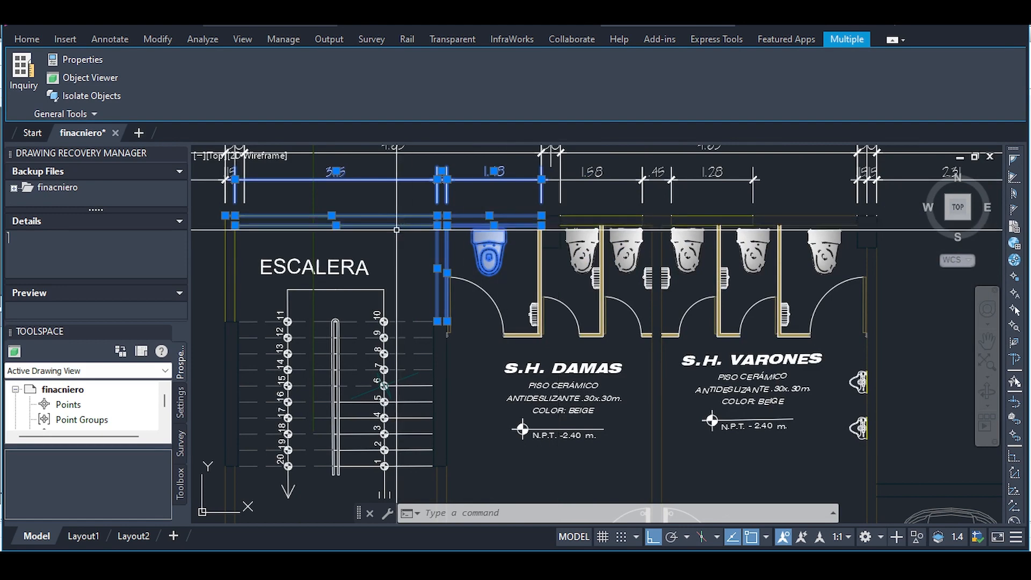
pyautogui.moveTo(352, 195); pyautogui.dragTo(525, 206, button='middle')
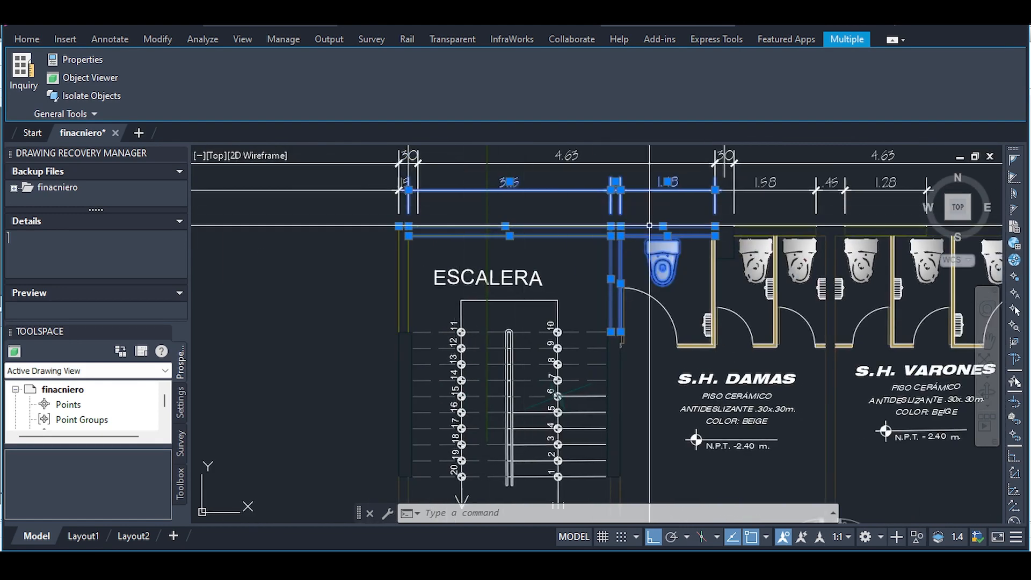
pyautogui.scroll(5, 650, 225)
pyautogui.scroll(-2, 627, 219)
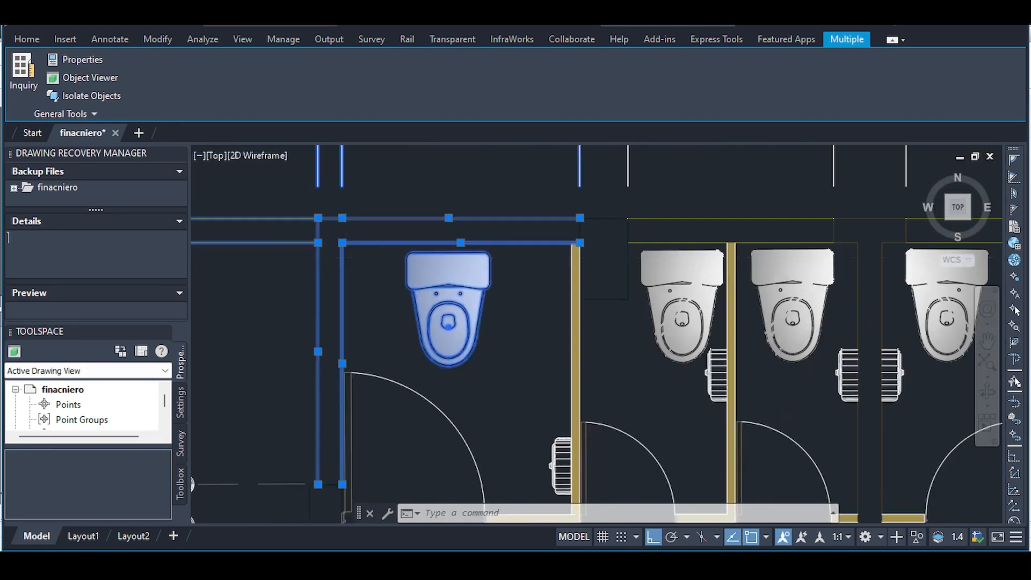
pyautogui.scroll(-4, 655, 241)
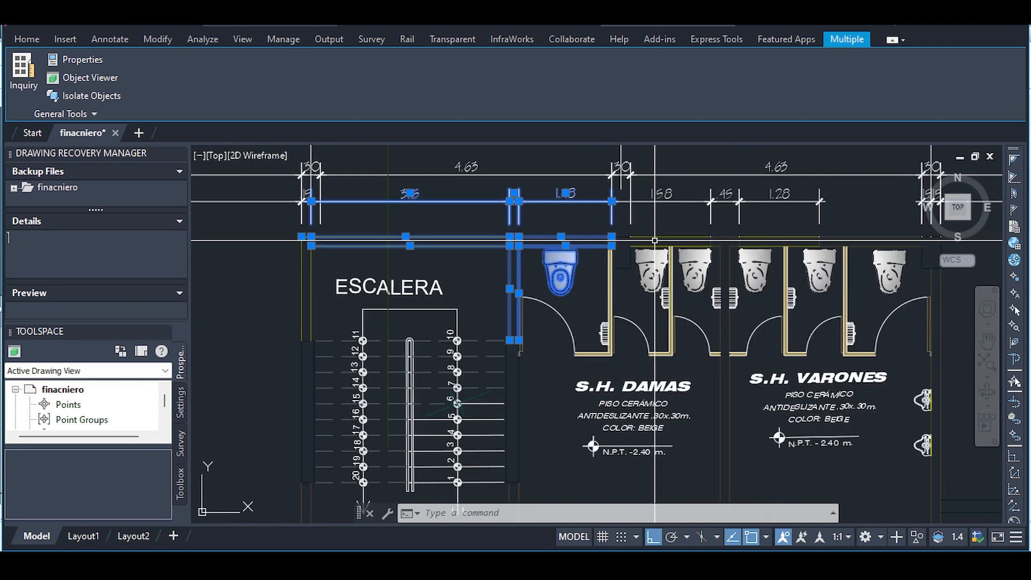
pyautogui.scroll(-3, 655, 241)
pyautogui.scroll(2, 656, 239)
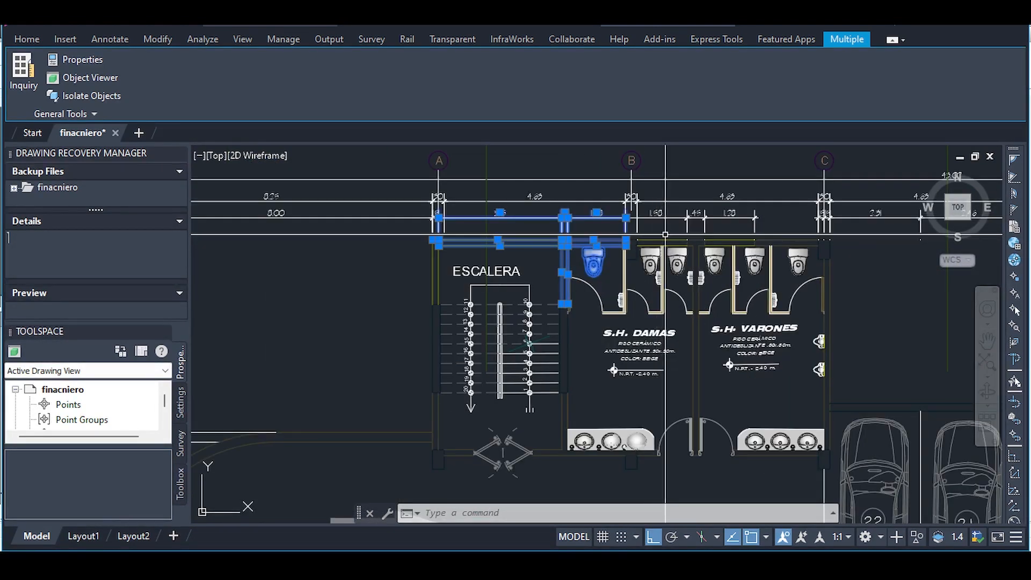
pyautogui.scroll(3, 648, 242)
pyautogui.moveTo(648, 241); pyautogui.dragTo(642, 341, button='middle')
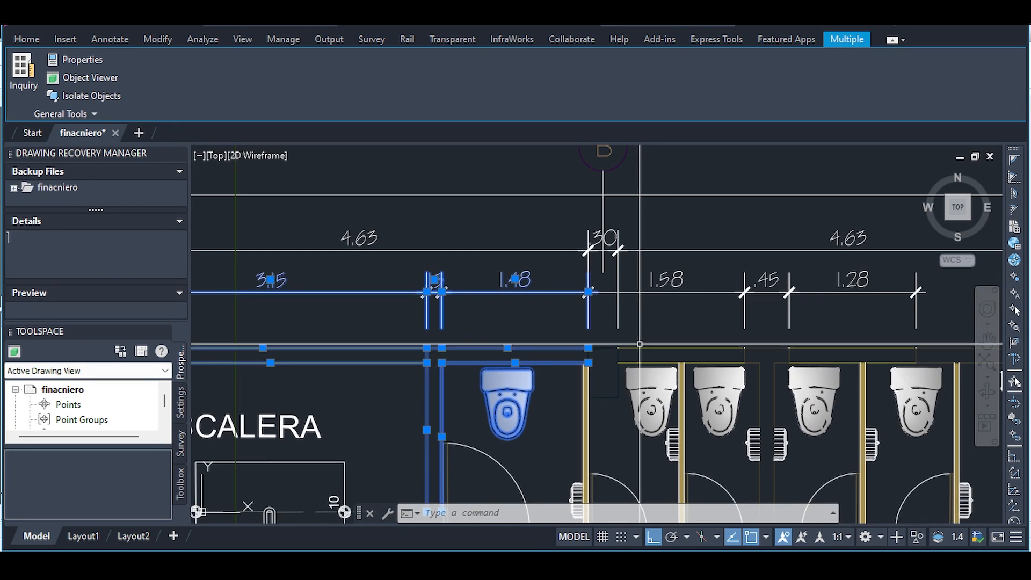
pyautogui.press('Escape')
pyautogui.scroll(-3, 639, 344)
pyautogui.scroll(4, 573, 317)
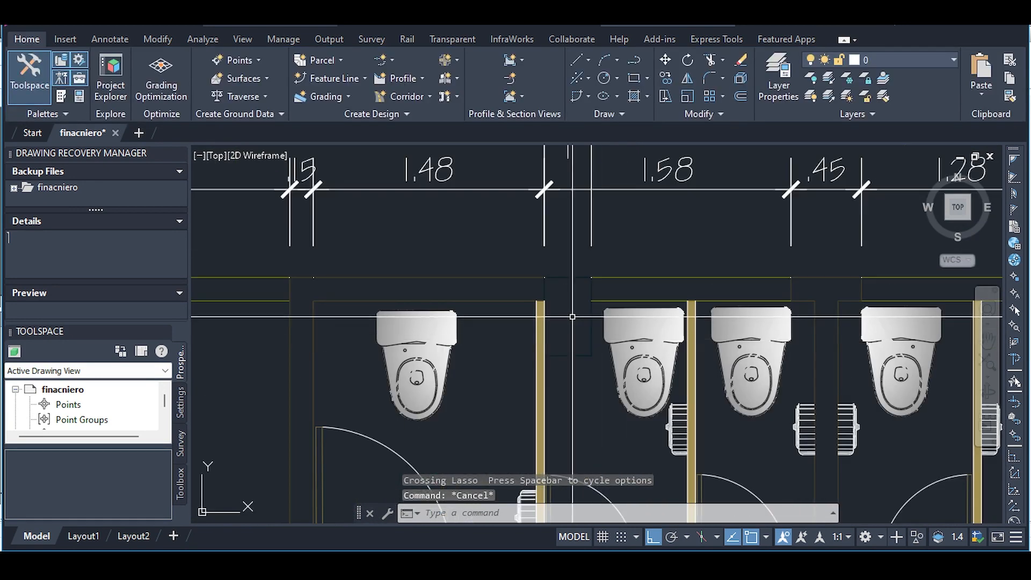
pyautogui.scroll(-4, 572, 317)
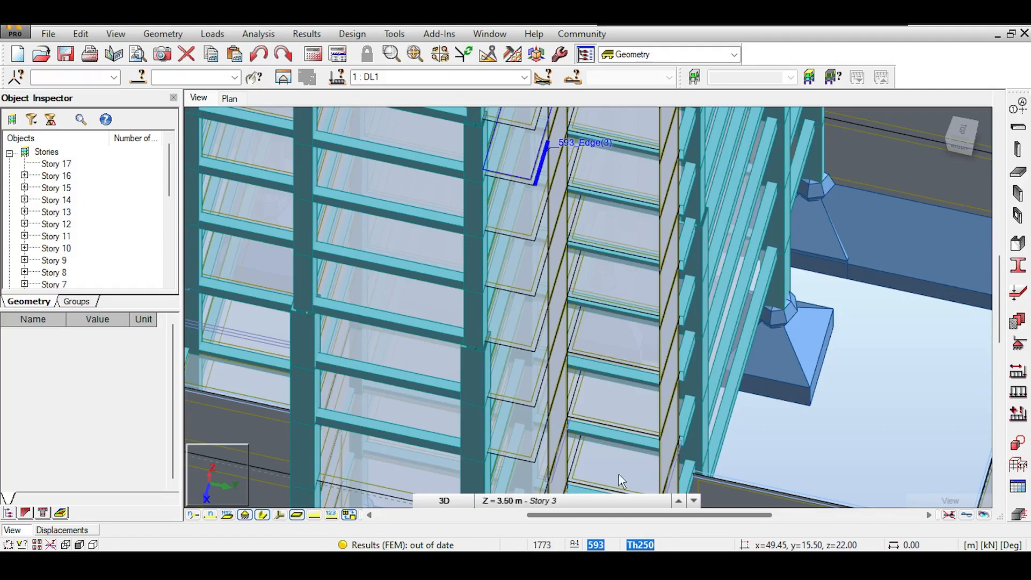
# Switch to the Robot model and, in top view, select the full-height stack of RC columns at the outer edge beside the stairwell.
pyautogui.moveTo(629, 311)
pyautogui.mouseDown(button='middle')
pyautogui.moveTo(617, 351)
pyautogui.moveTo(557, 292)
pyautogui.mouseUp(button='middle')
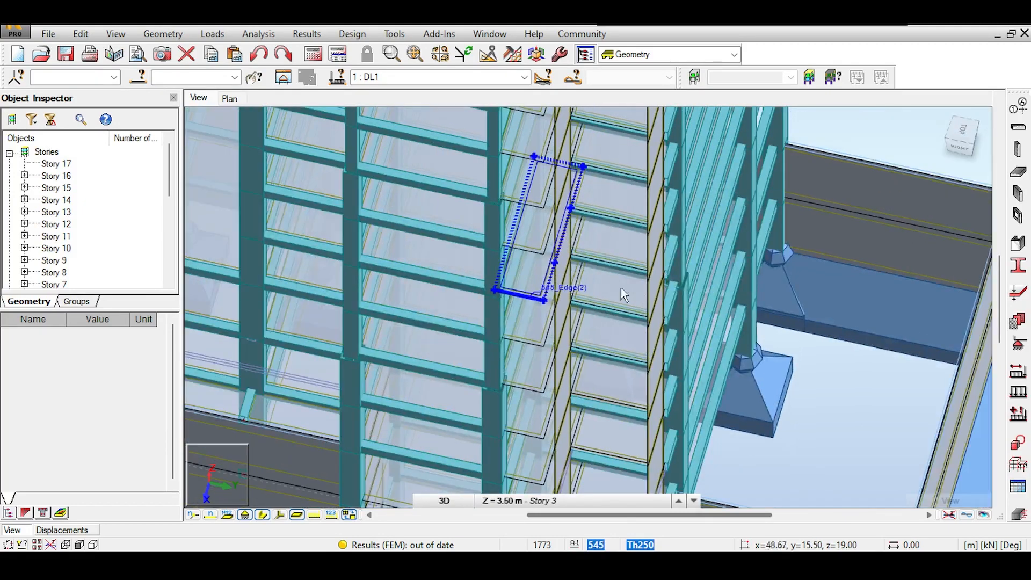
pyautogui.click(959, 131)
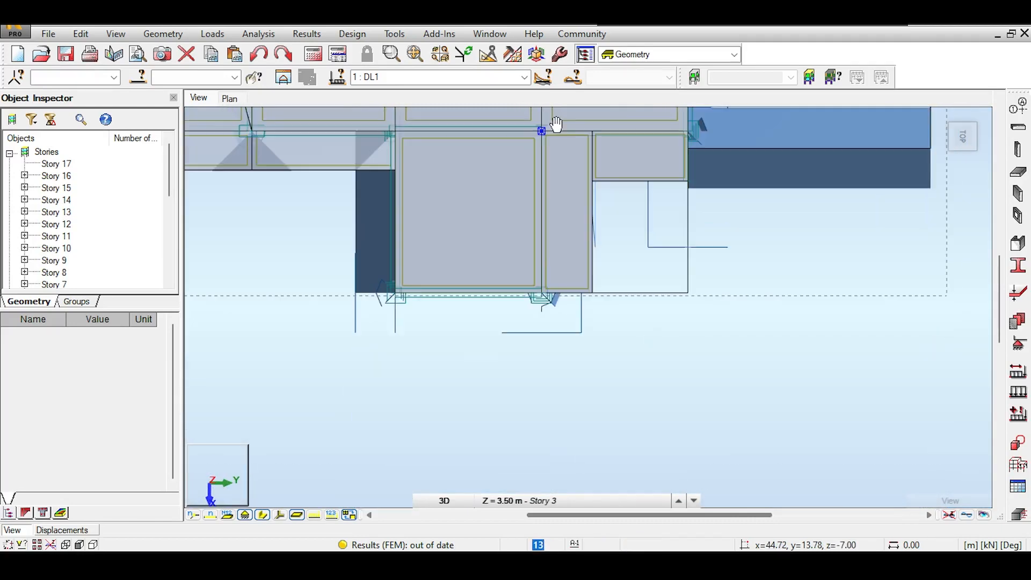
pyautogui.moveTo(556, 124); pyautogui.dragTo(557, 105, button='middle')
pyautogui.scroll(3, 526, 291)
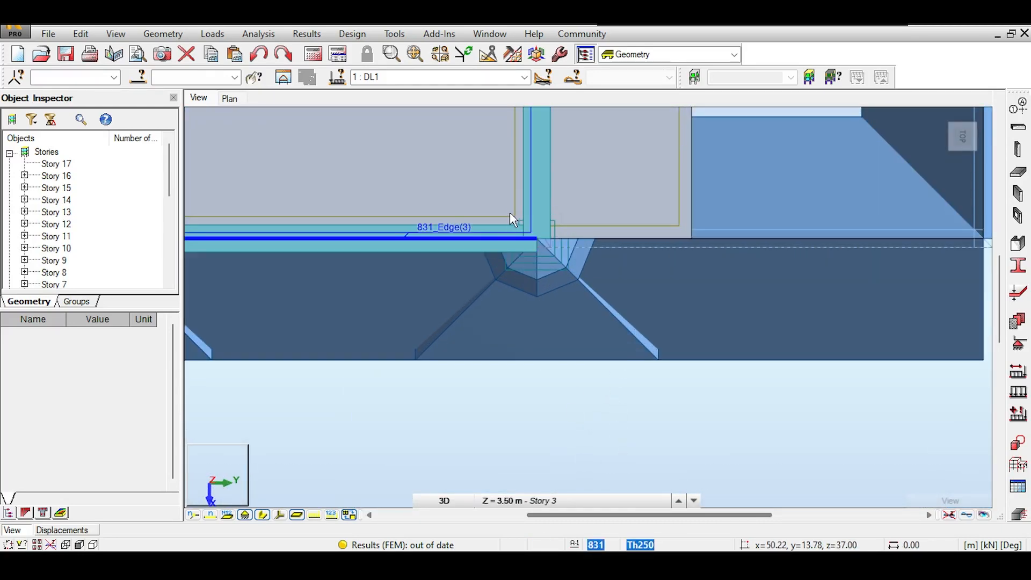
pyautogui.click(556, 258)
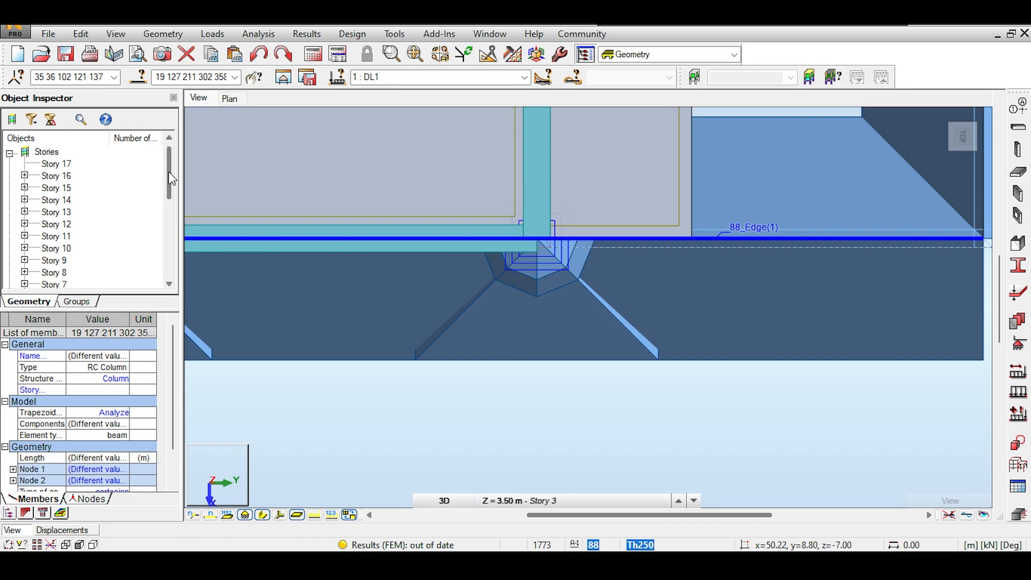
pyautogui.moveTo(175, 170); pyautogui.dragTo(182, 258)
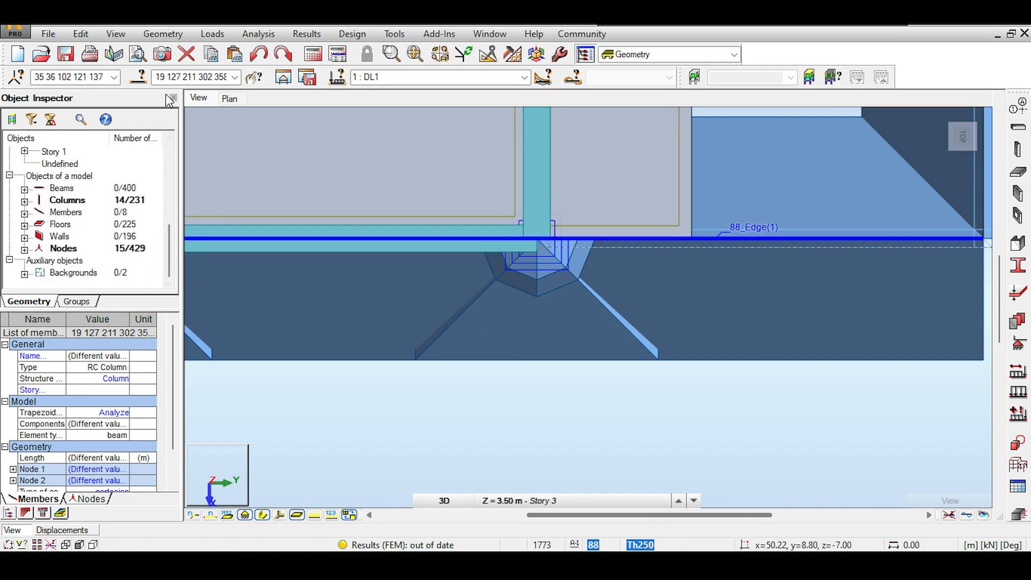
# Hide the foundation symbols and move the selected column stack by the vector 0.00, 4.97, 0.00 to the outer basement wall corner.
pyautogui.click(86, 35)
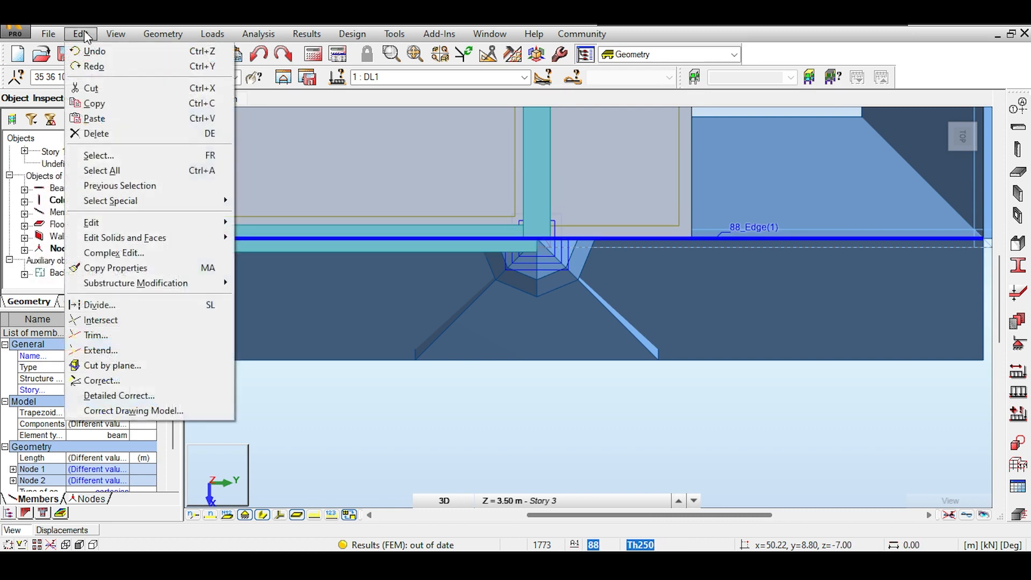
pyautogui.click(958, 144)
pyautogui.click(961, 137)
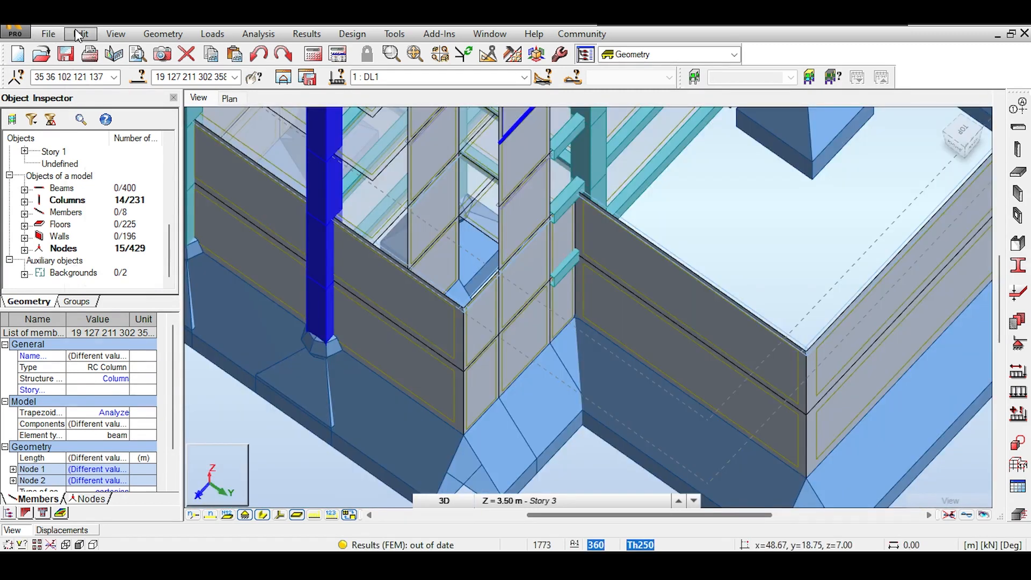
pyautogui.click(80, 34)
pyautogui.moveTo(187, 222)
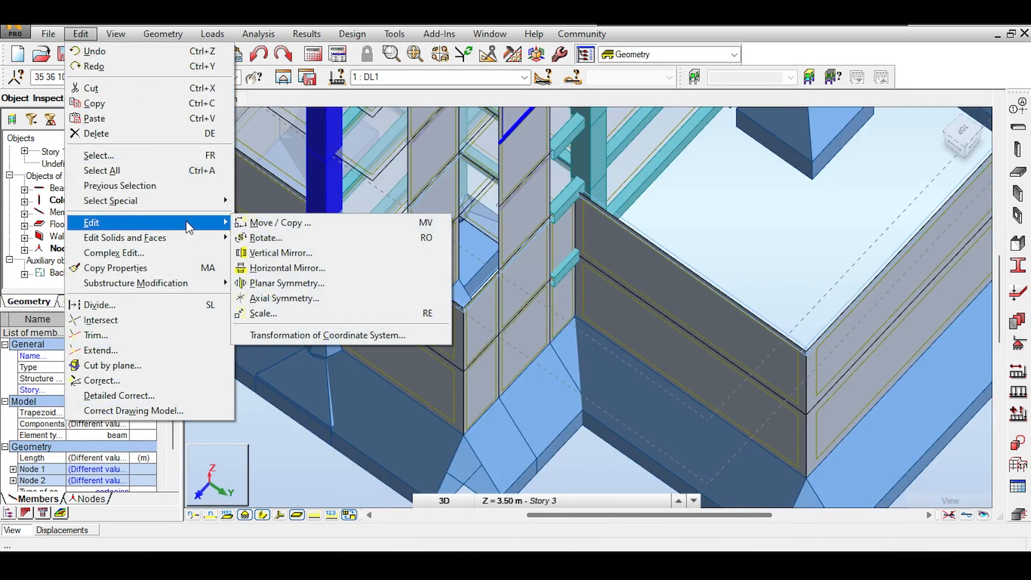
pyautogui.click(308, 223)
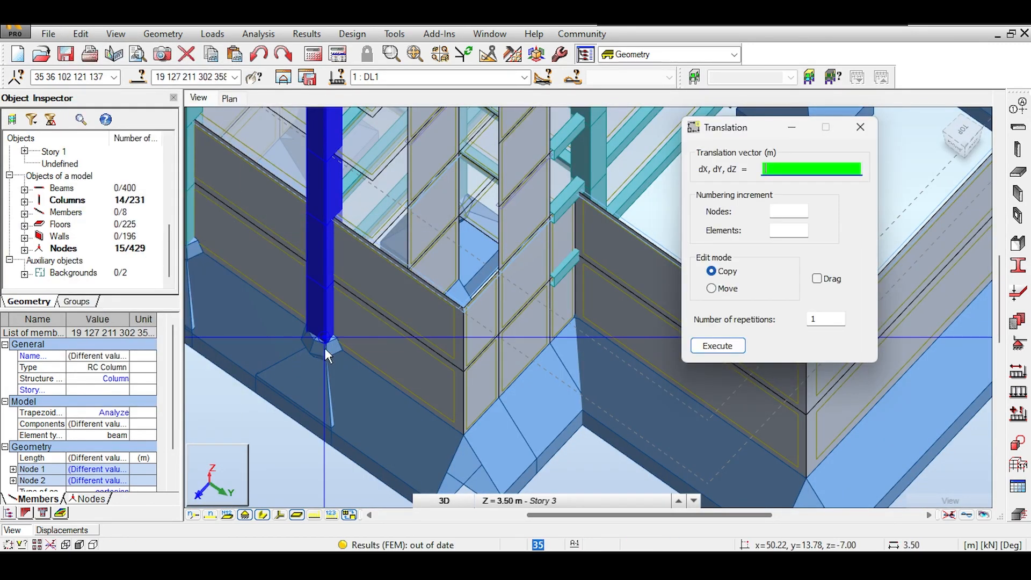
pyautogui.click(246, 514)
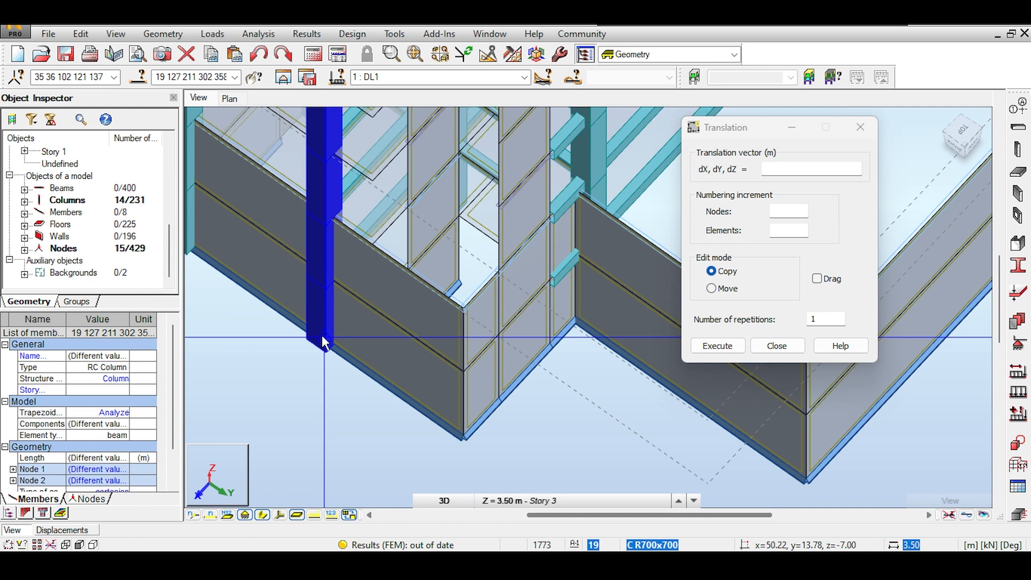
pyautogui.click(712, 289)
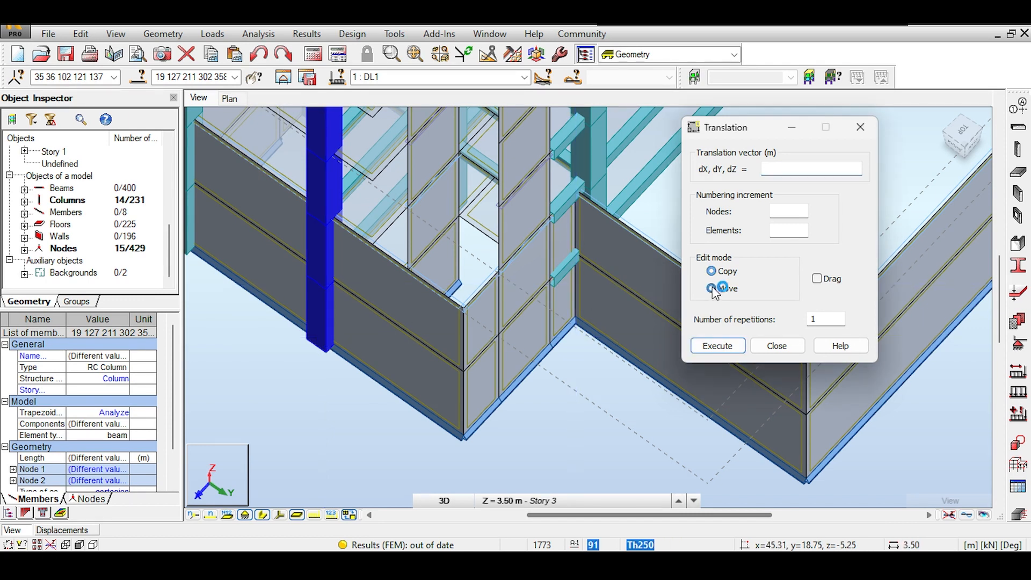
pyautogui.click(768, 172)
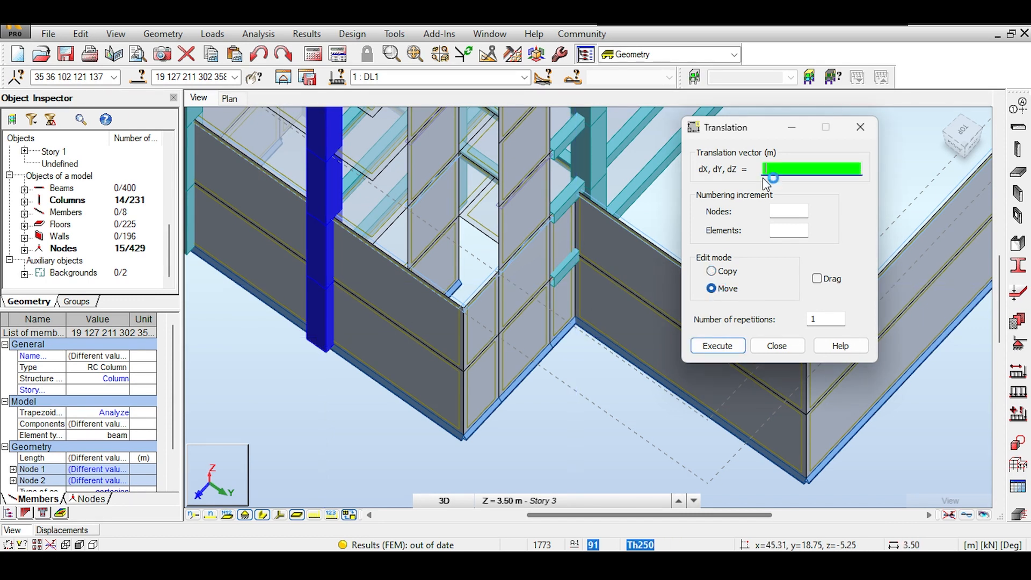
pyautogui.click(325, 346)
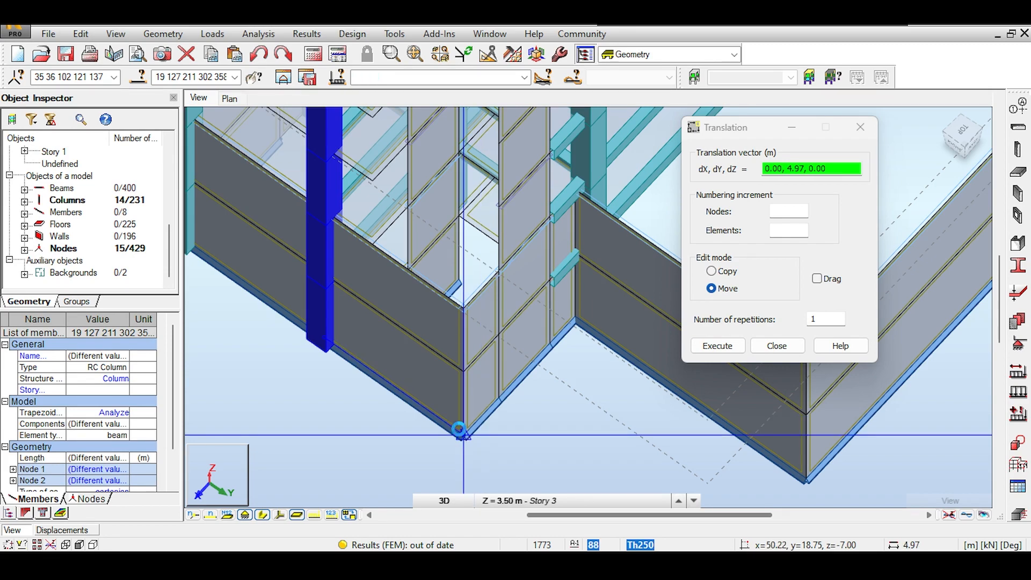
pyautogui.click(460, 429)
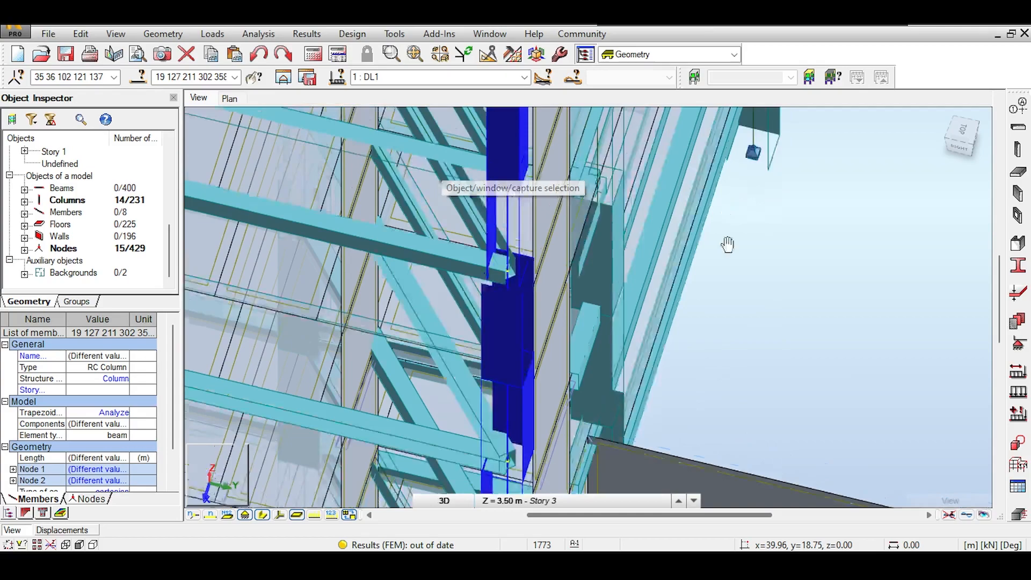
# Copy the column stack once from the outer corner to the inner shaft wall's junction on the same outer wall, and clear the selection.
pyautogui.click(81, 33)
pyautogui.moveTo(102, 223)
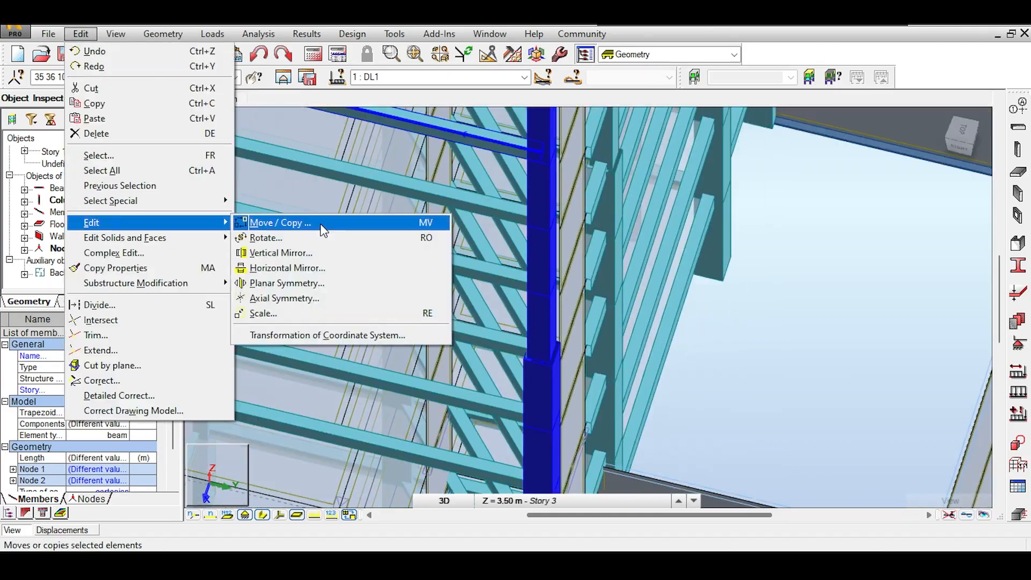
pyautogui.click(320, 224)
pyautogui.scroll(5, 602, 382)
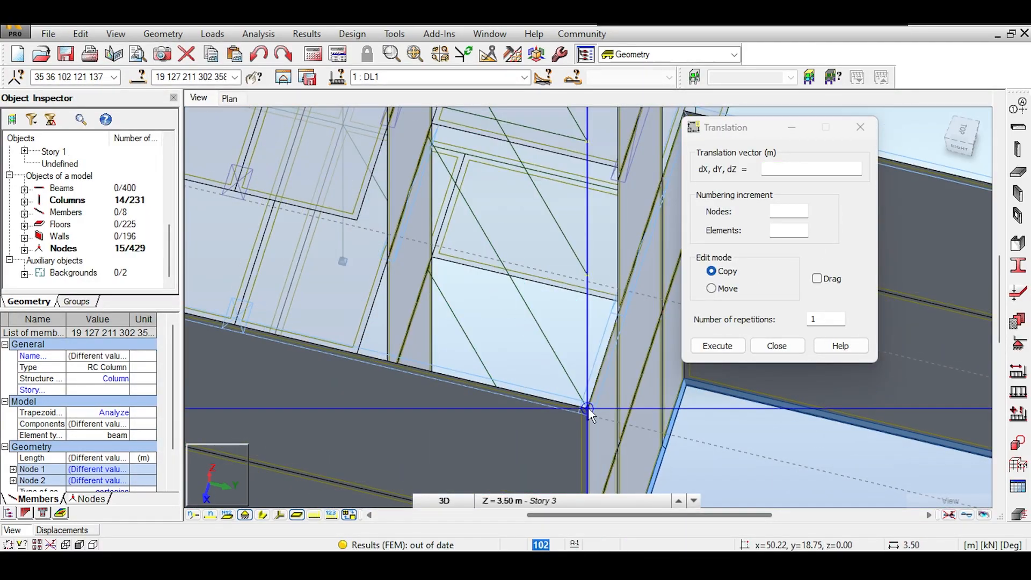
pyautogui.click(392, 340)
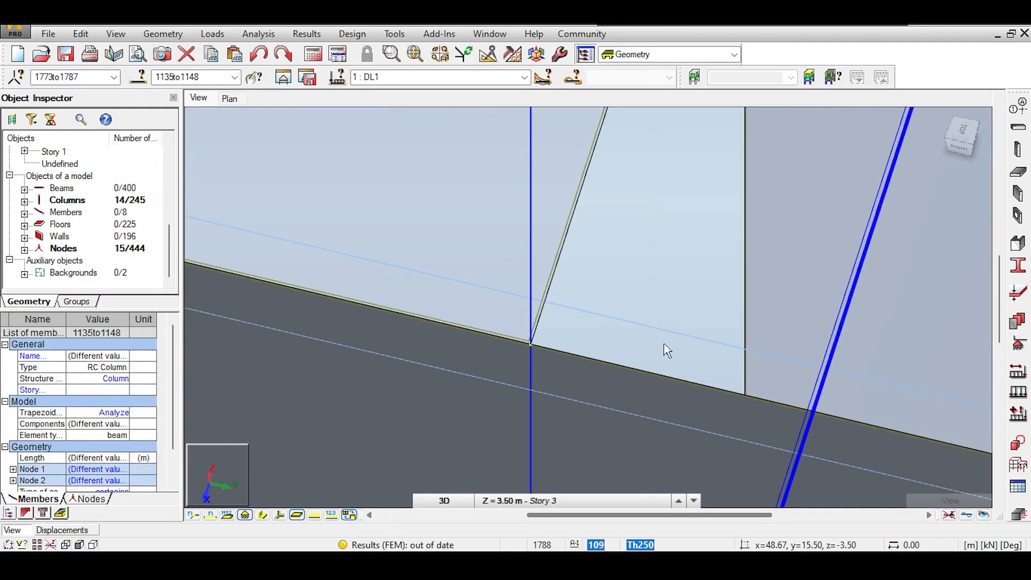
pyautogui.scroll(-5, 668, 350)
pyautogui.press('Escape')
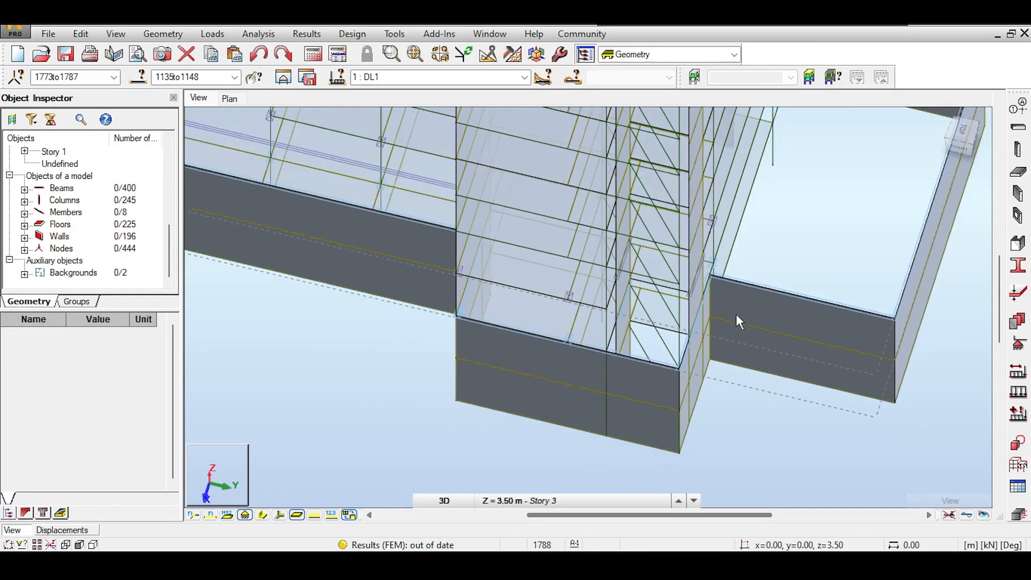
# Display the members' section shapes, inspect the beams beside the stairwell, and undo the column stack's copy and move.
pyautogui.scroll(1, 736, 316)
pyautogui.moveTo(832, 230); pyautogui.dragTo(792, 416, button='middle')
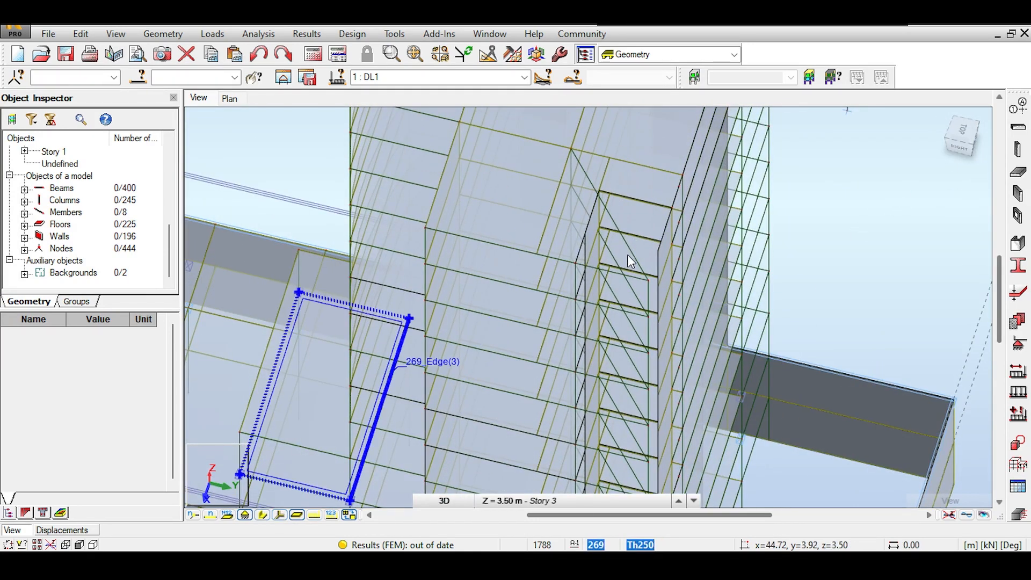
pyautogui.scroll(1, 639, 263)
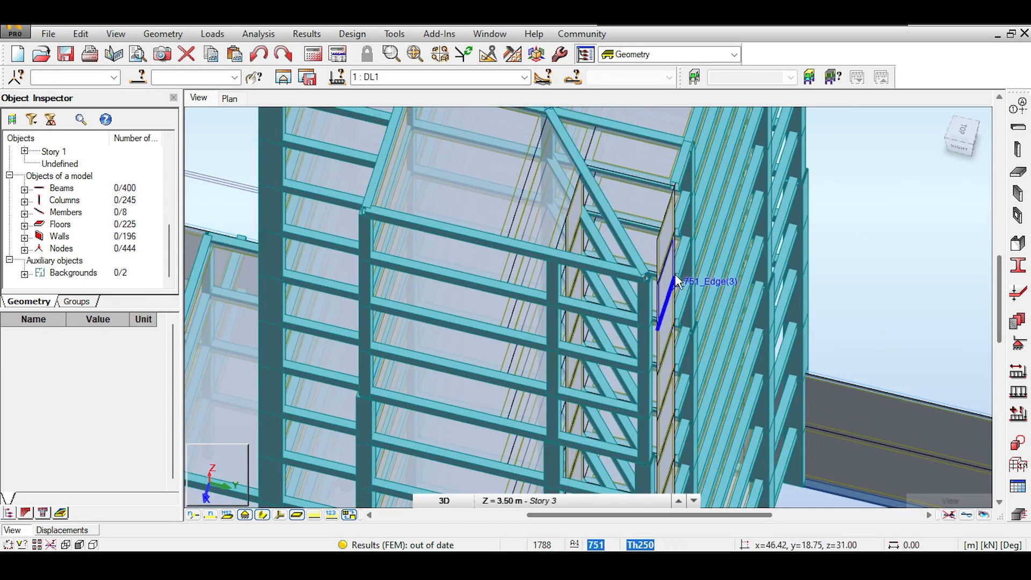
pyautogui.scroll(1, 638, 257)
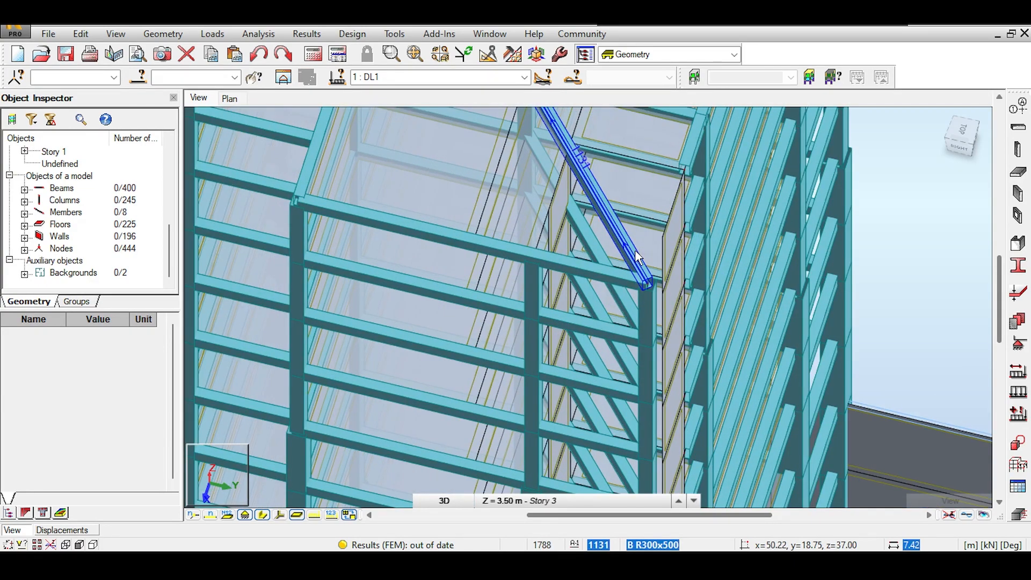
pyautogui.scroll(2, 636, 257)
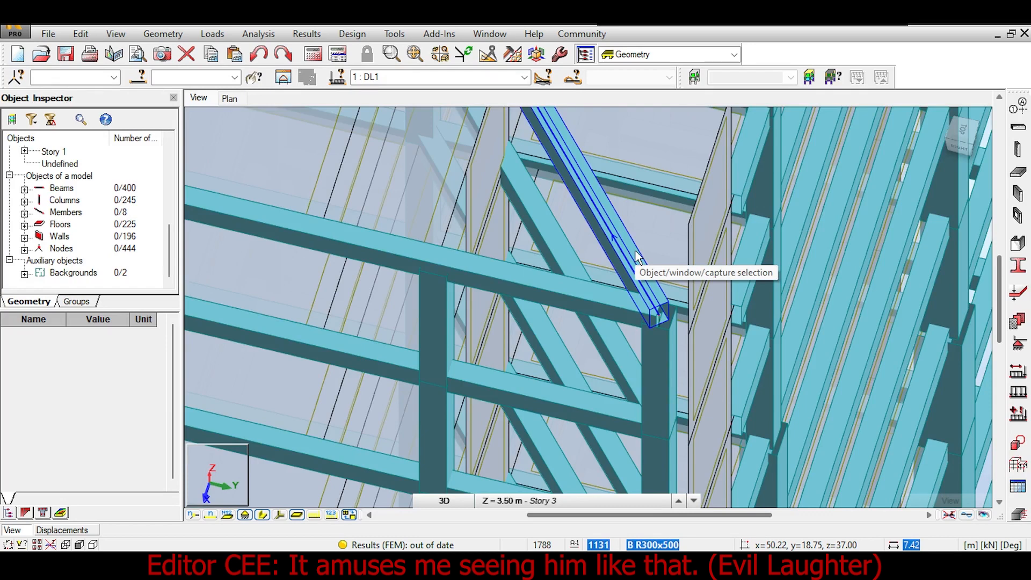
pyautogui.scroll(-2, 634, 250)
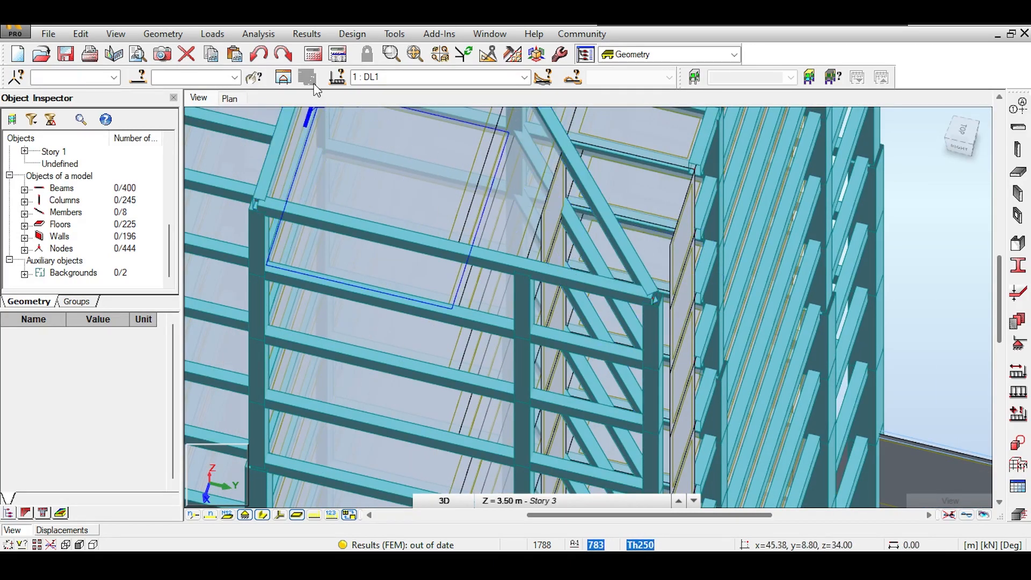
pyautogui.click(259, 54)
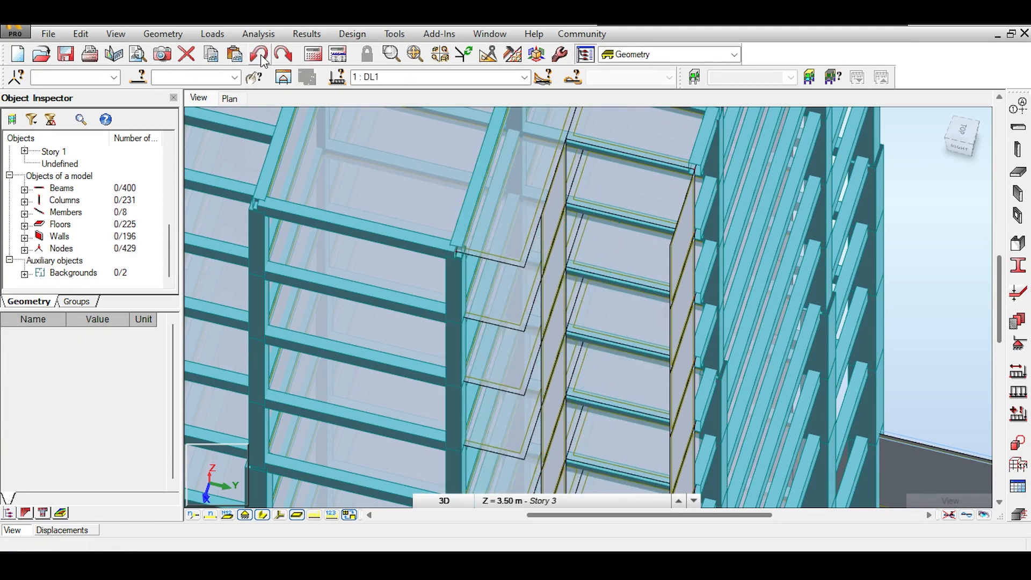
# In top view, select the full-height stack of RC columns at the outer beam corner beside the stairwell.
pyautogui.moveTo(598, 311); pyautogui.dragTo(507, 194, button='middle')
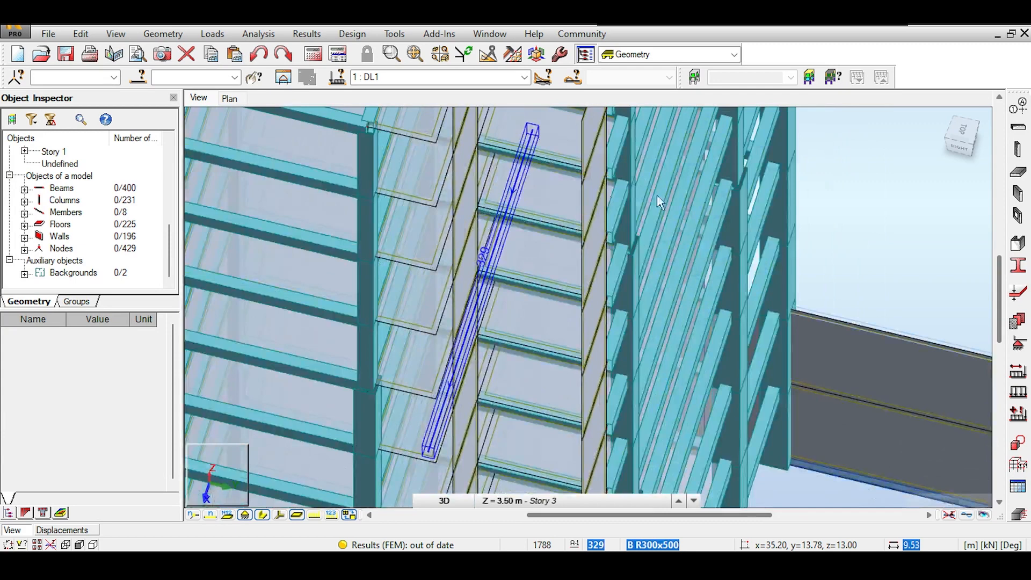
pyautogui.click(966, 132)
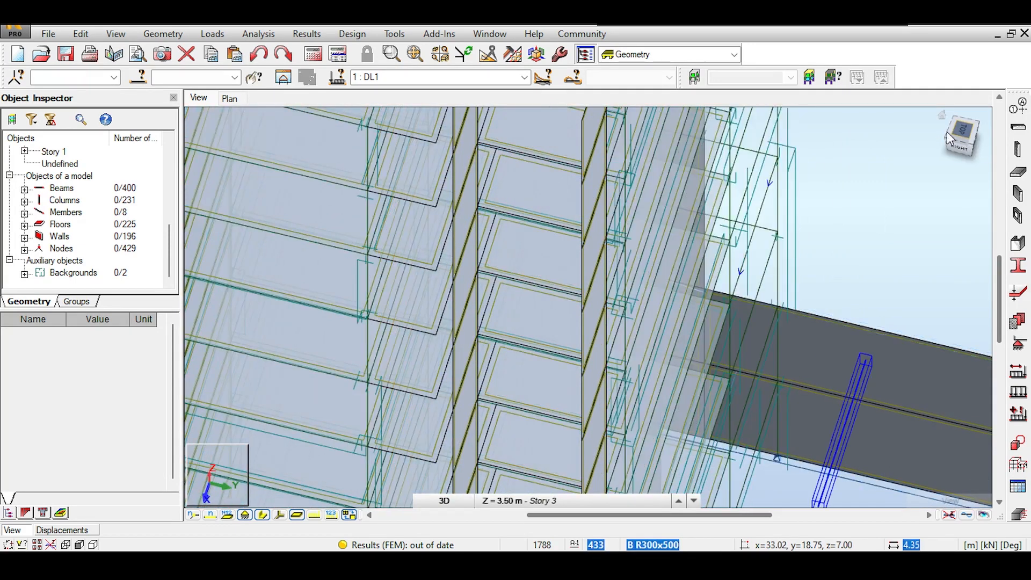
pyautogui.scroll(5, 417, 344)
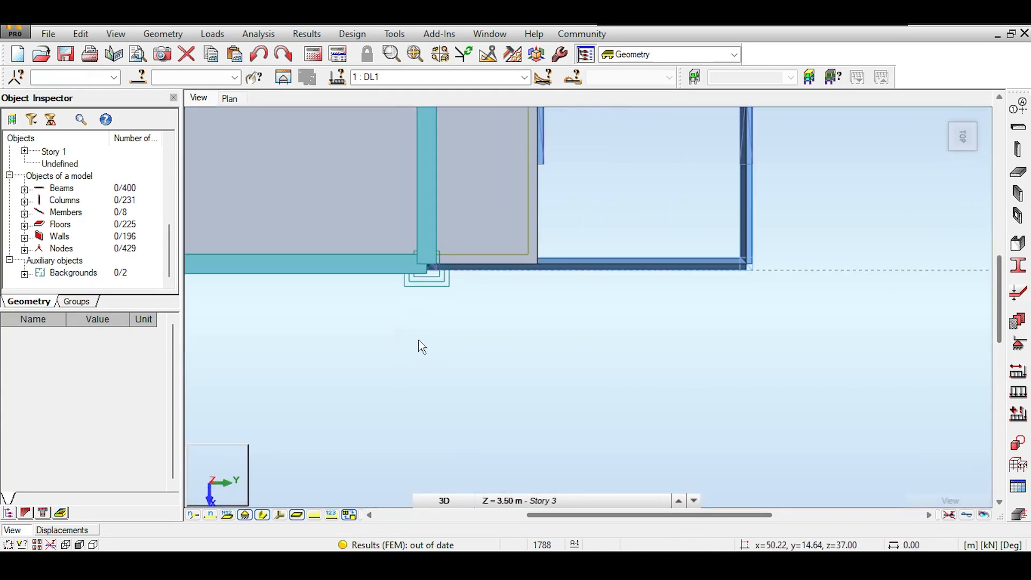
pyautogui.moveTo(391, 170); pyautogui.dragTo(472, 235)
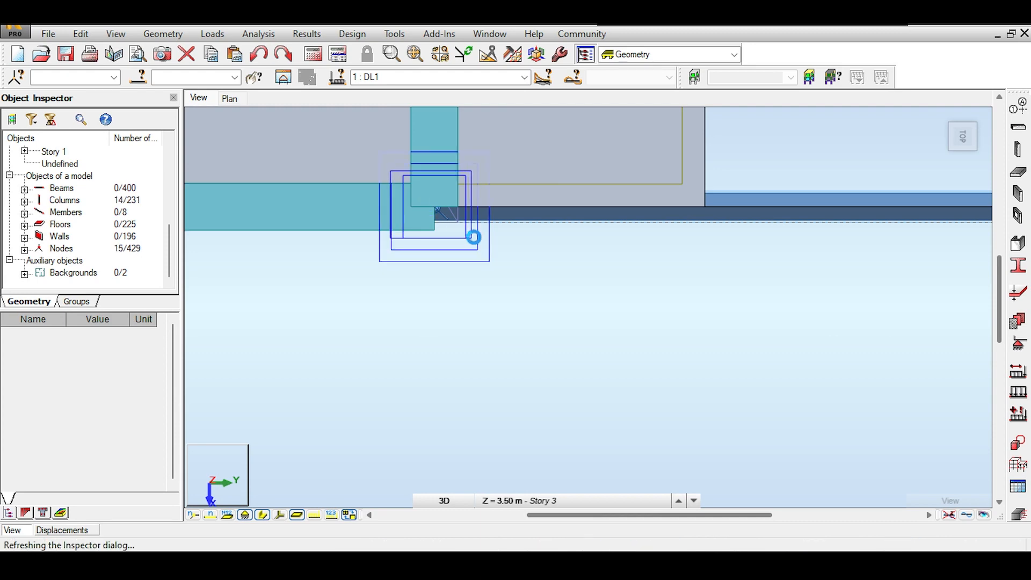
# Copy the selected column stack once by the vector 0.00, 1.73, 0.00 from its top node to the outer corner of the roof slab.
pyautogui.click(964, 139)
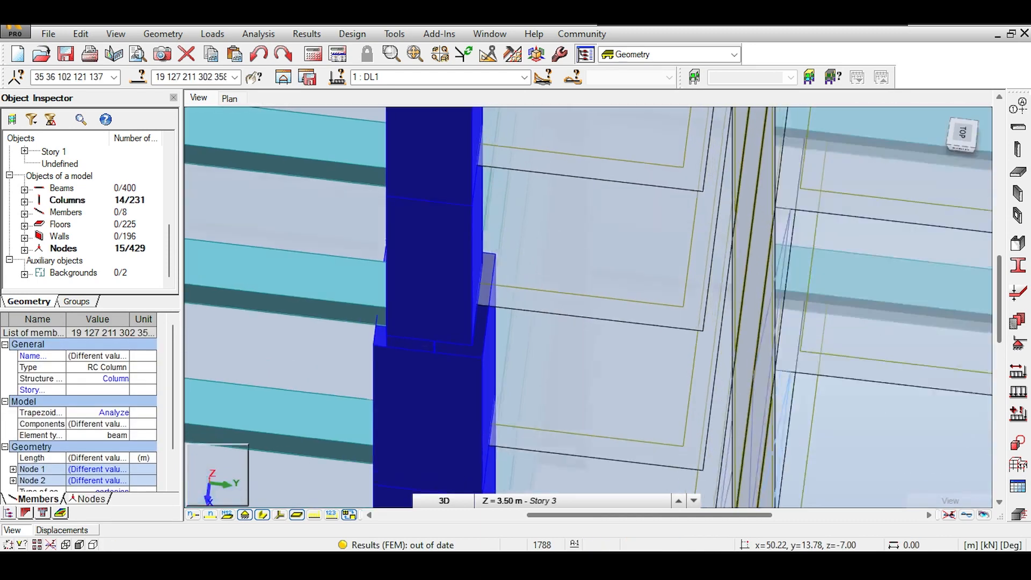
pyautogui.scroll(-2, 825, 419)
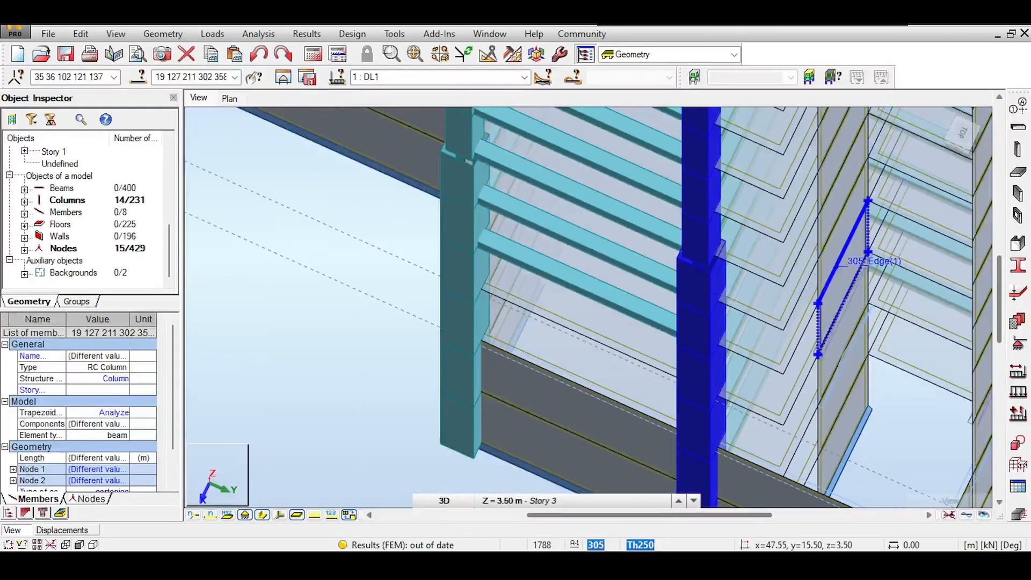
pyautogui.moveTo(862, 325); pyautogui.dragTo(610, 211, button='middle')
pyautogui.scroll(-2, 610, 211)
pyautogui.moveTo(653, 164); pyautogui.dragTo(541, 267, button='middle')
pyautogui.scroll(-2, 540, 267)
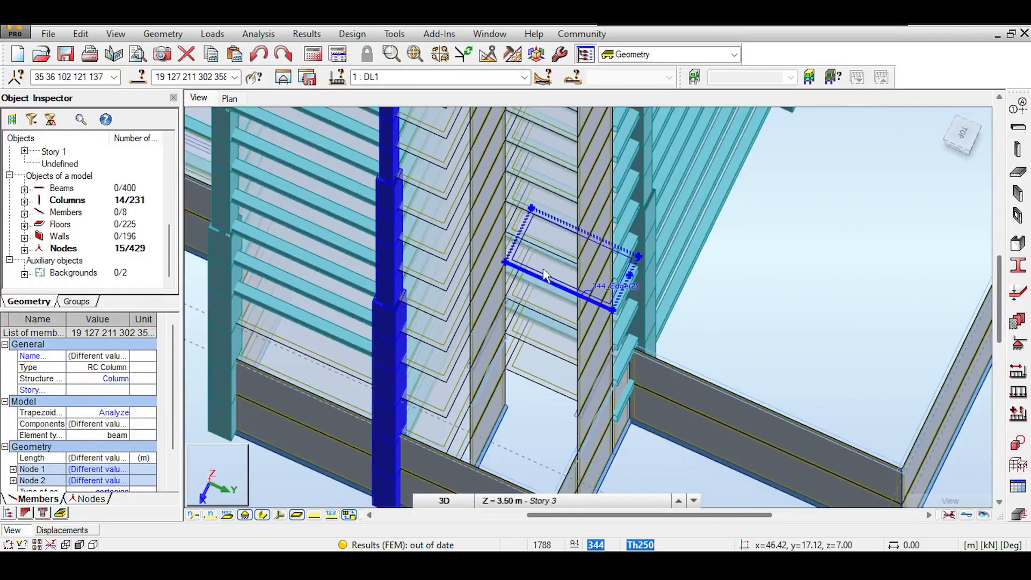
pyautogui.click(80, 33)
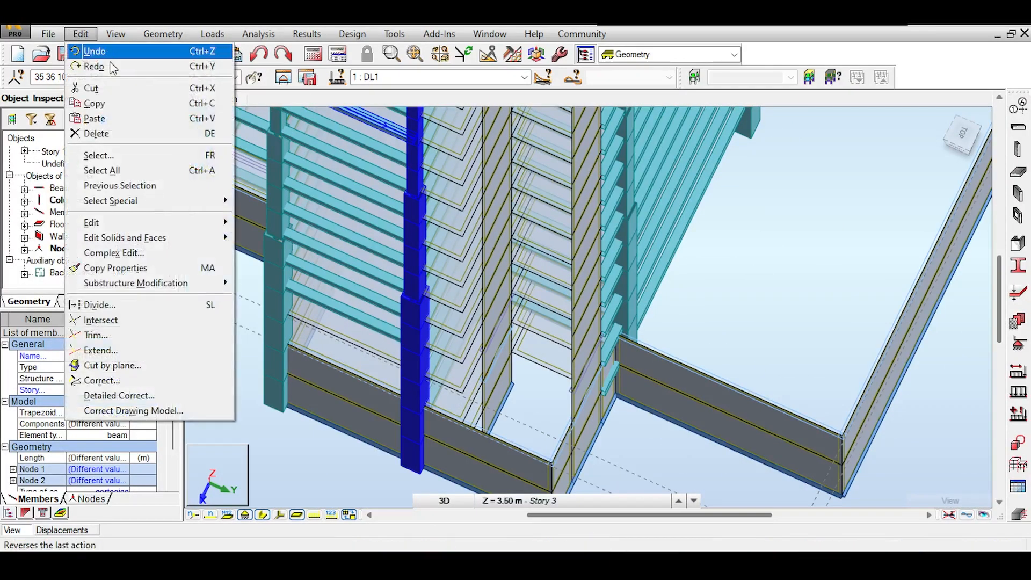
pyautogui.moveTo(125, 220)
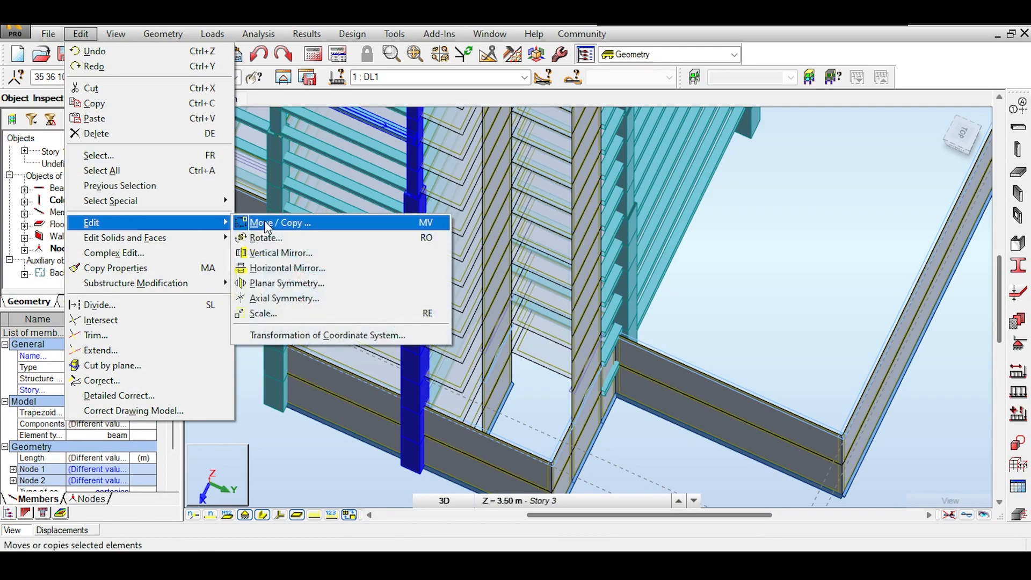
pyautogui.click(271, 224)
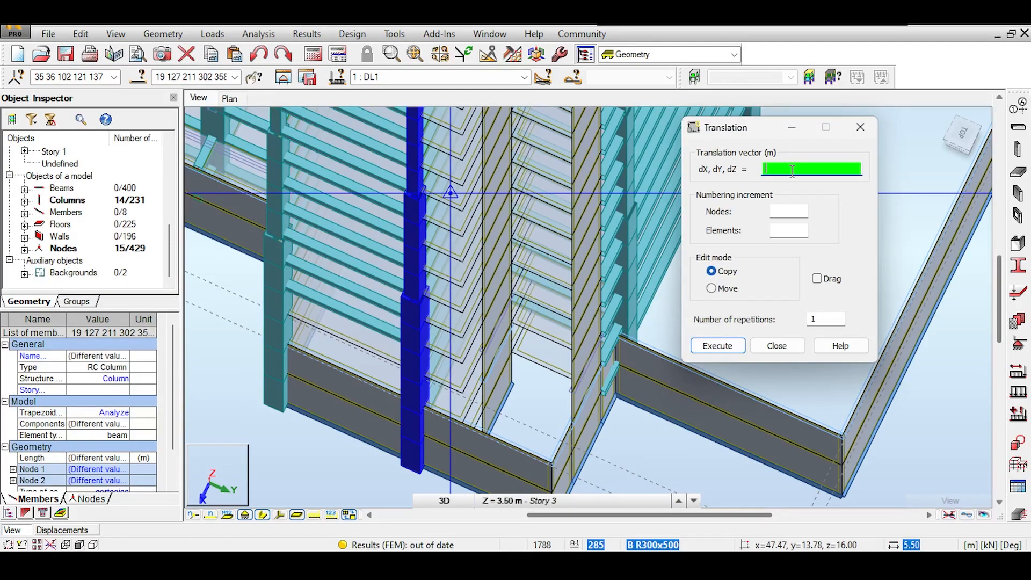
pyautogui.scroll(2, 424, 268)
pyautogui.scroll(2, 425, 269)
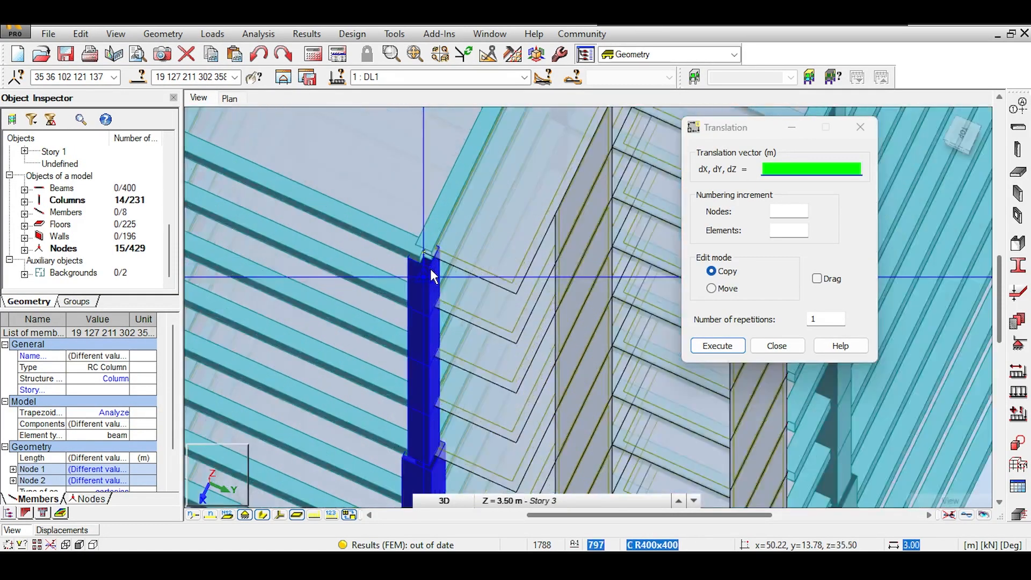
pyautogui.scroll(2, 430, 275)
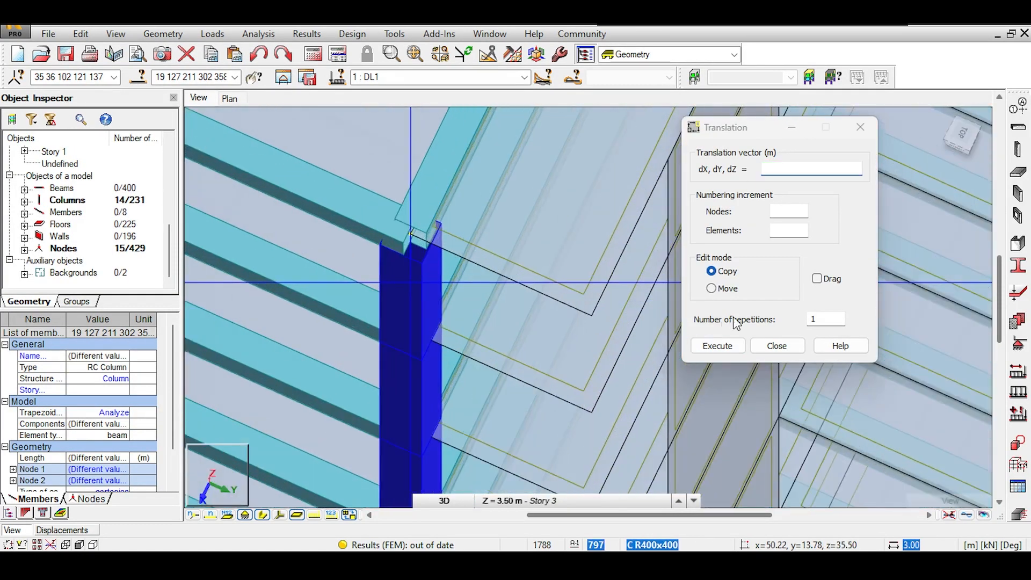
pyautogui.click(765, 164)
pyautogui.click(404, 234)
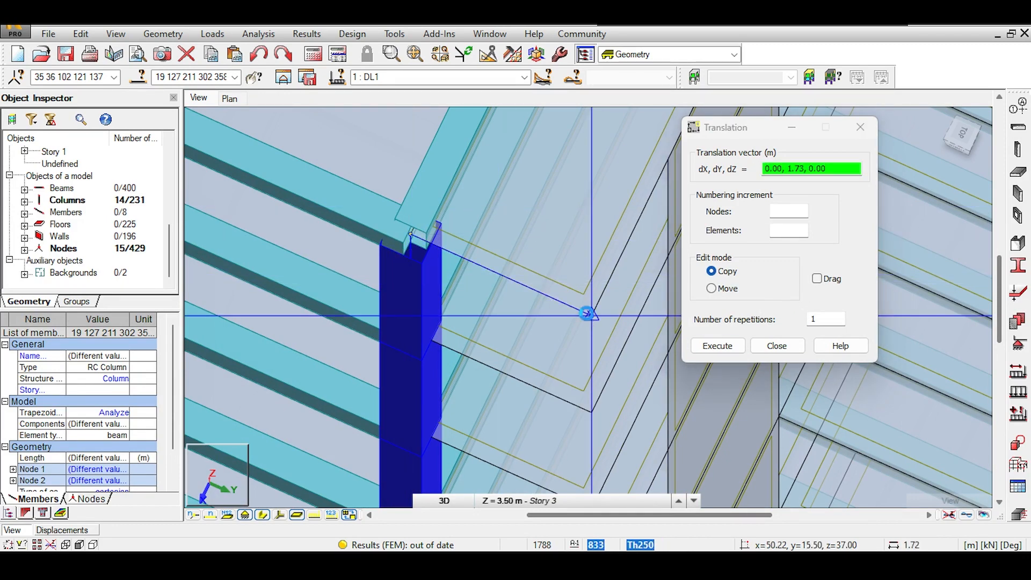
pyautogui.click(587, 314)
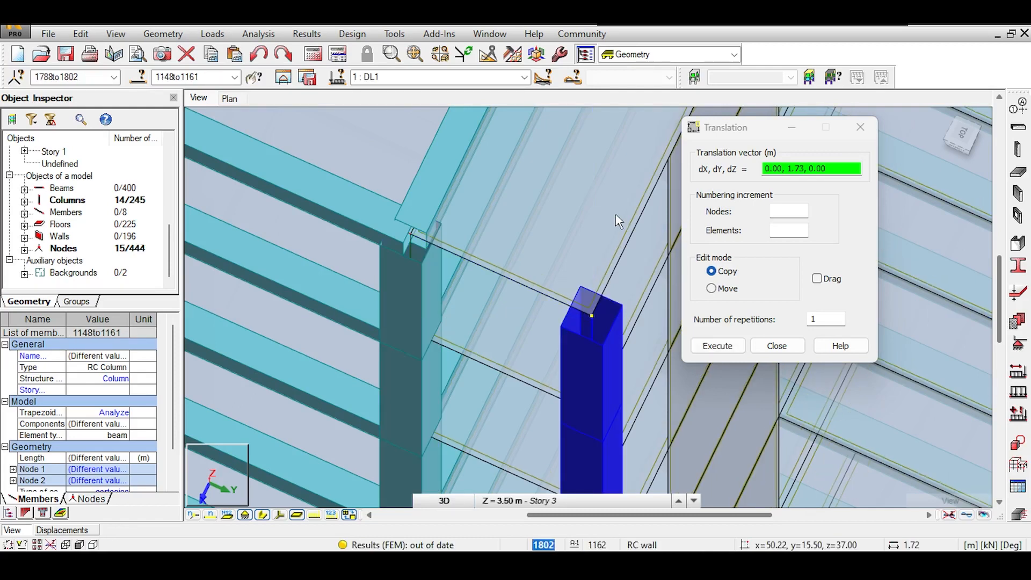
# Copy the new column stack once by the vector 0.00, 3.25, 0.00 to the outer basement wall corner, and finish the translation.
pyautogui.moveTo(617, 219); pyautogui.dragTo(200, 97, button='middle')
pyautogui.scroll(-2, 217, 171)
pyautogui.moveTo(291, 196); pyautogui.dragTo(488, 240, button='middle')
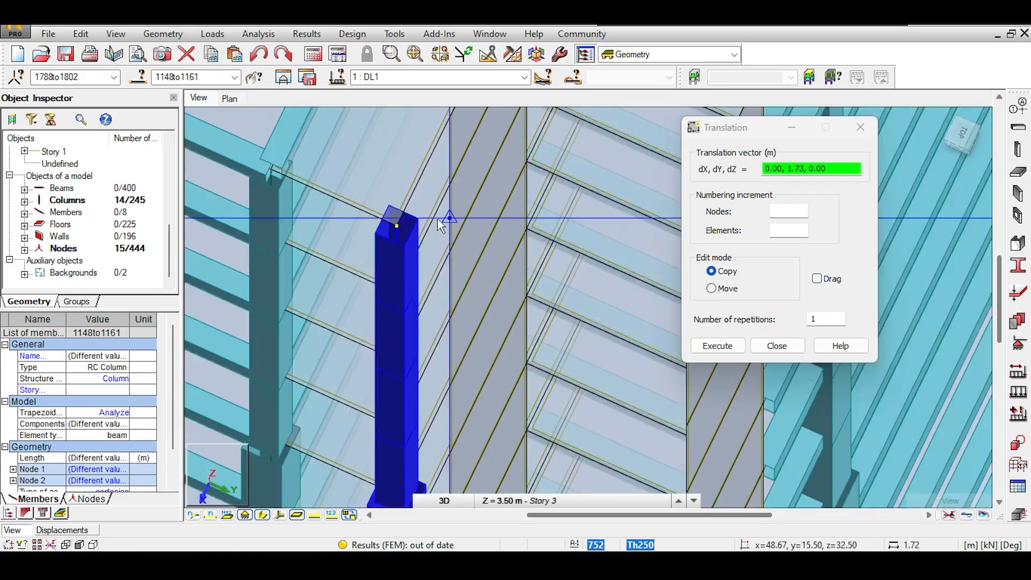
pyautogui.moveTo(387, 215); pyautogui.dragTo(292, 178, button='middle')
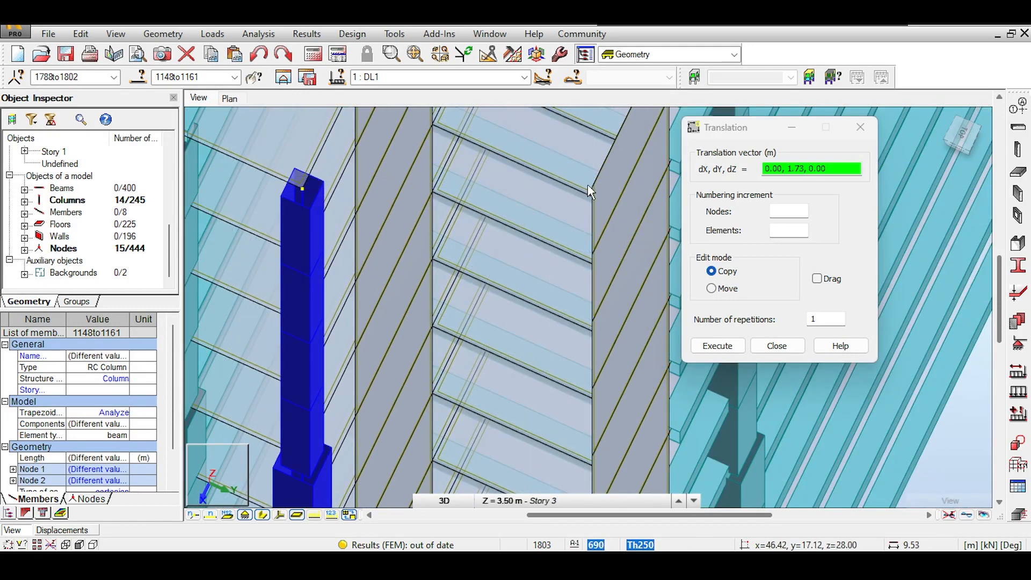
pyautogui.scroll(4, 494, 292)
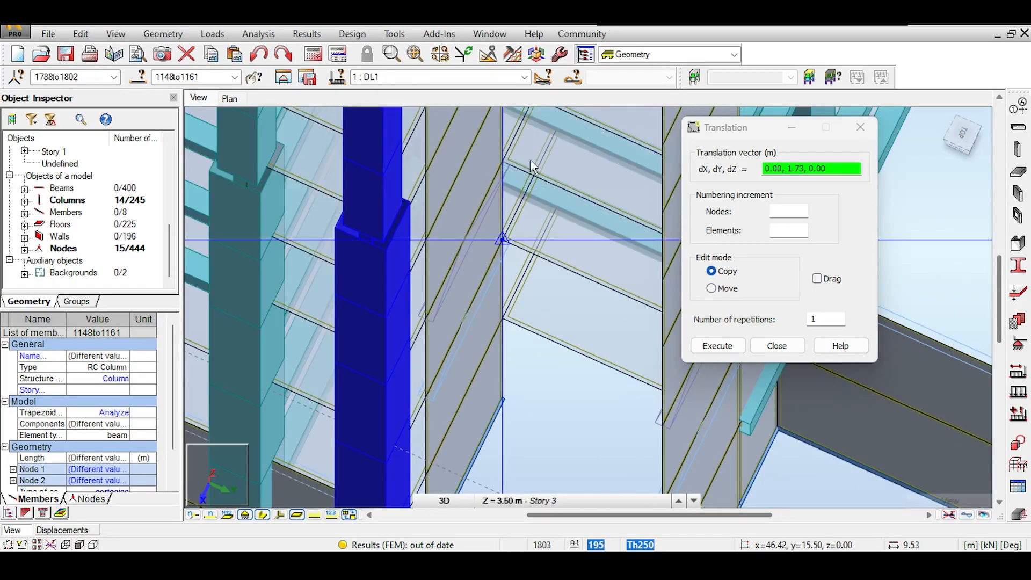
pyautogui.scroll(1, 398, 310)
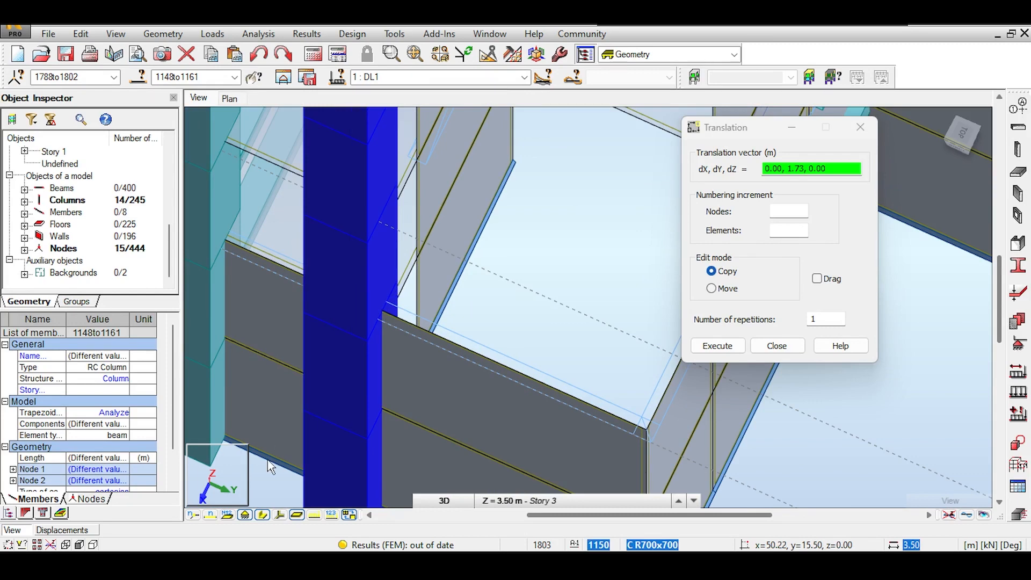
pyautogui.scroll(3, 347, 318)
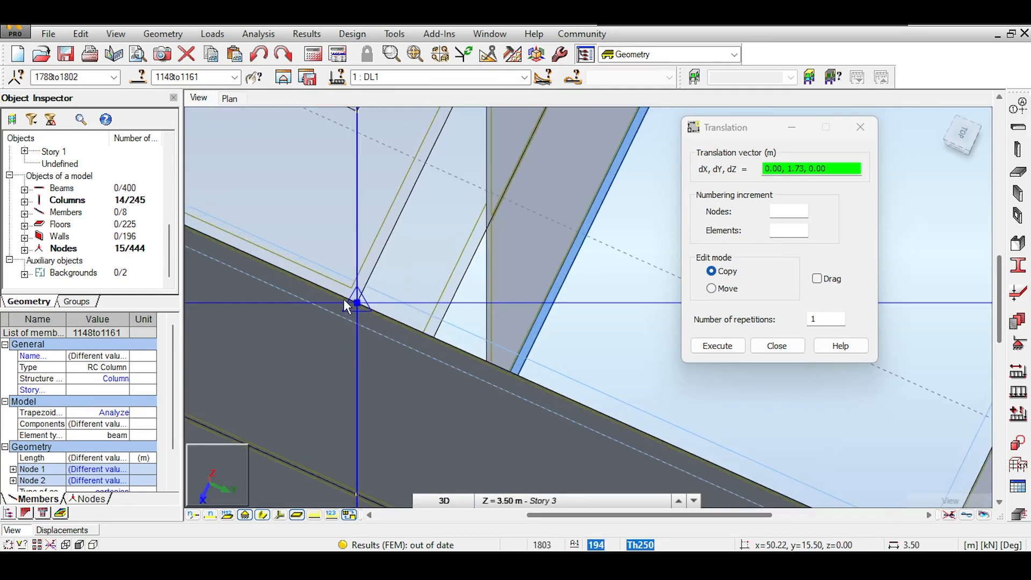
pyautogui.click(363, 289)
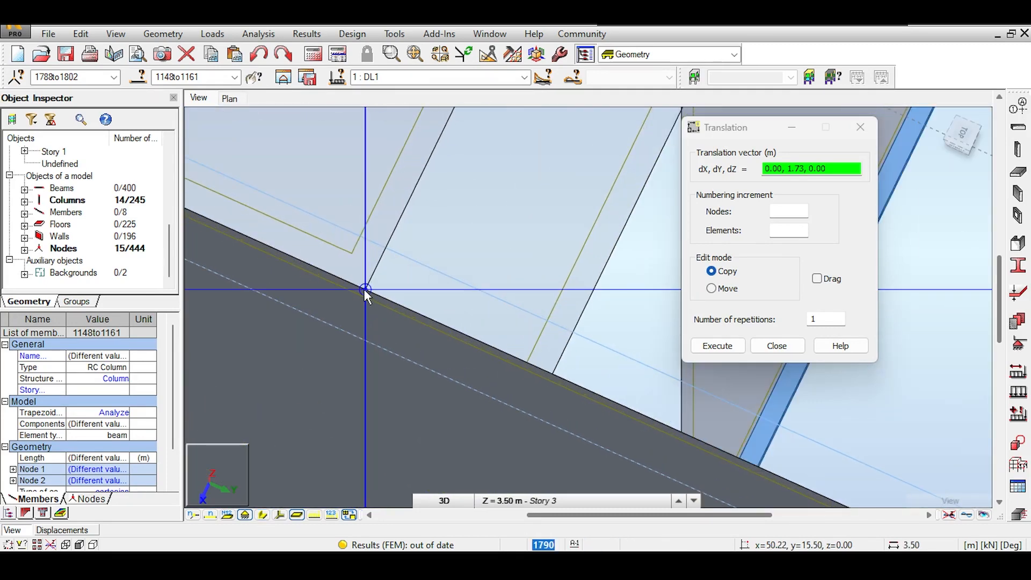
pyautogui.scroll(-2, 433, 295)
pyautogui.scroll(2, 466, 299)
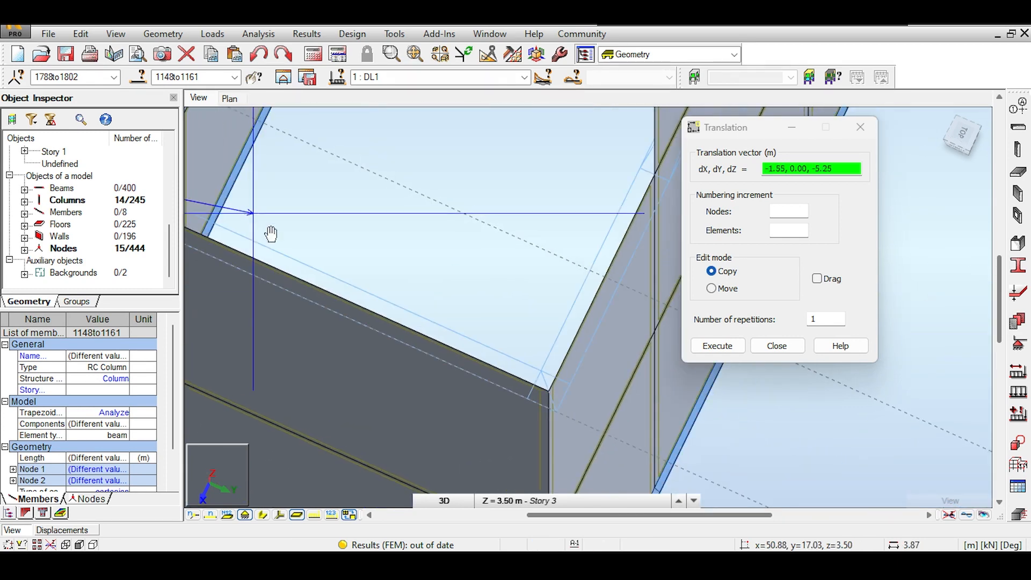
pyautogui.click(547, 391)
pyautogui.scroll(3, 548, 391)
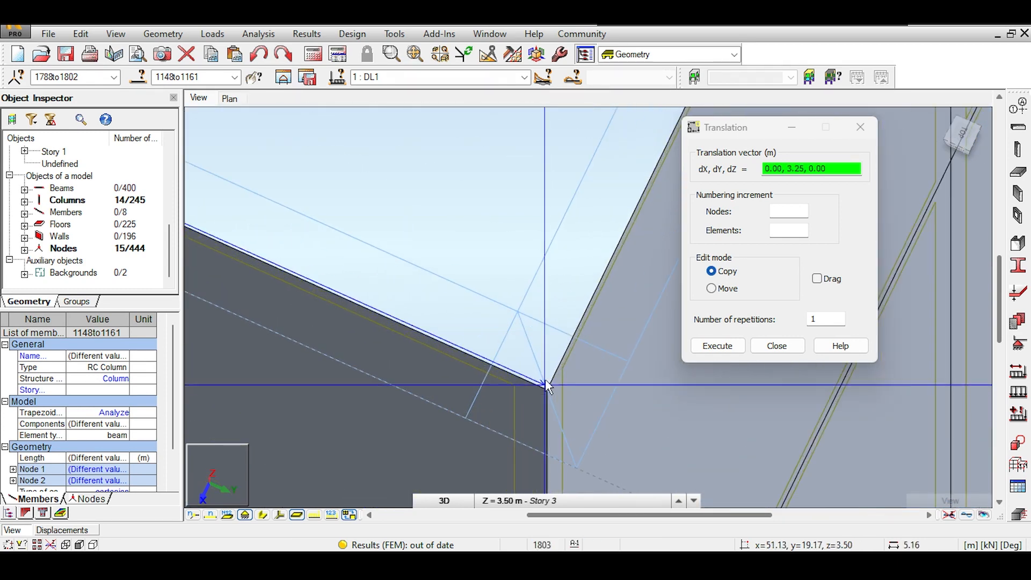
pyautogui.click(549, 385)
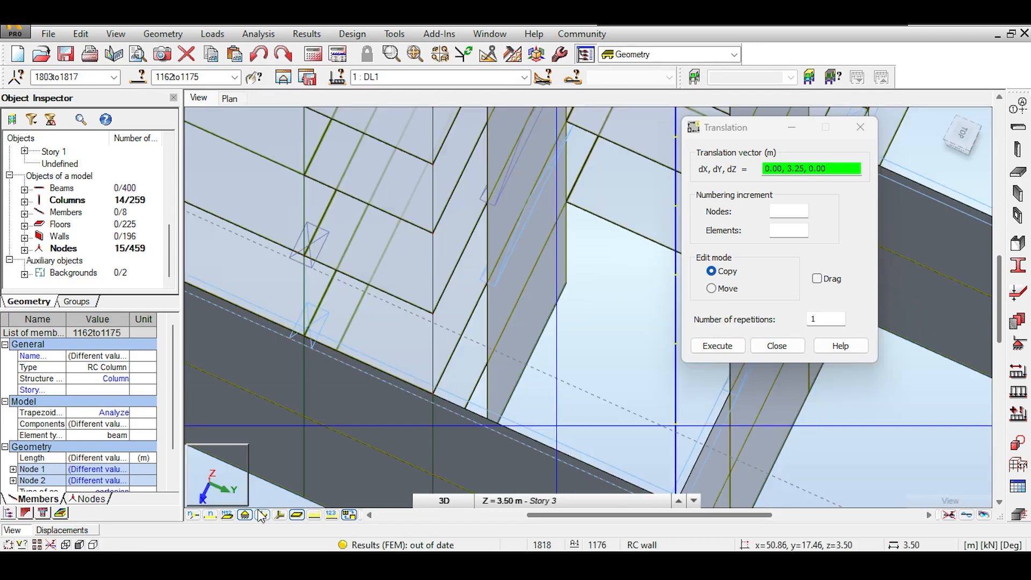
pyautogui.scroll(-5, 550, 252)
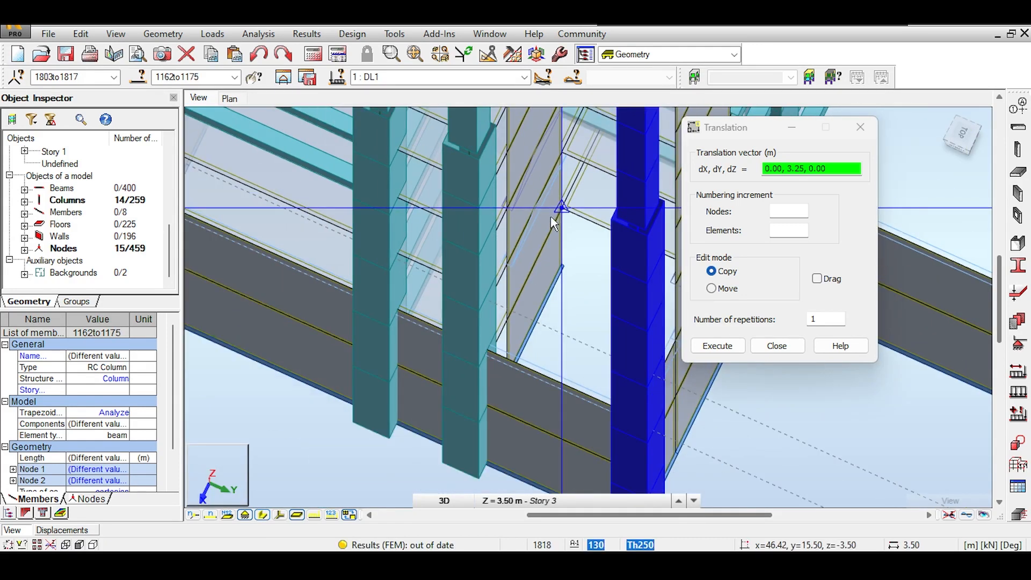
pyautogui.scroll(3, 531, 235)
pyautogui.click(777, 346)
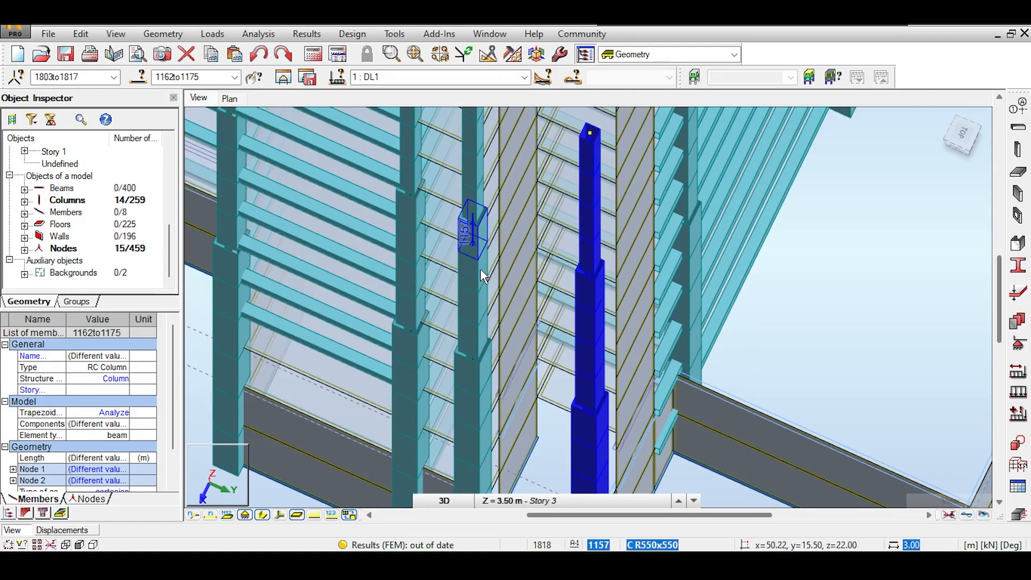
# In top view, delete the original full-height column stack at the outer beam corner, removing only the selected members, and clear the remaining node selection.
pyautogui.scroll(-2, 568, 284)
pyautogui.keyDown('shift'); pyautogui.moveTo(568, 284); pyautogui.dragTo(612, 203, button='middle'); pyautogui.keyUp('shift')
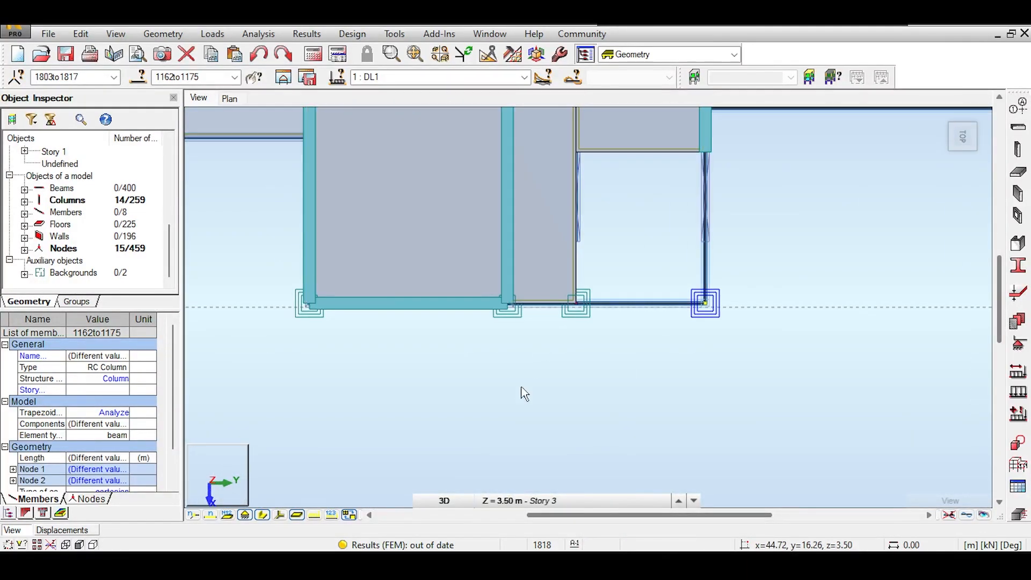
pyautogui.scroll(3, 522, 386)
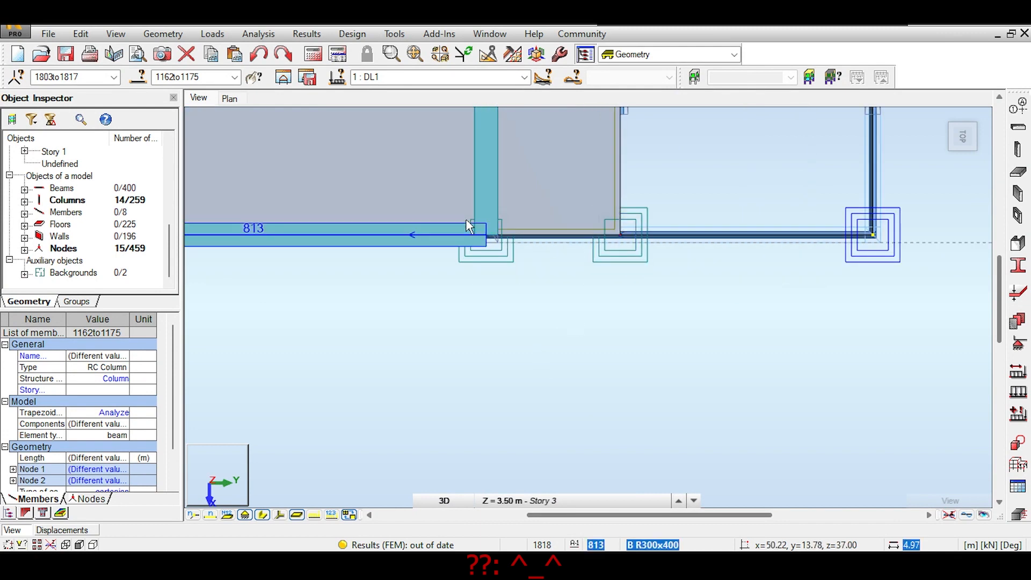
pyautogui.scroll(3, 469, 220)
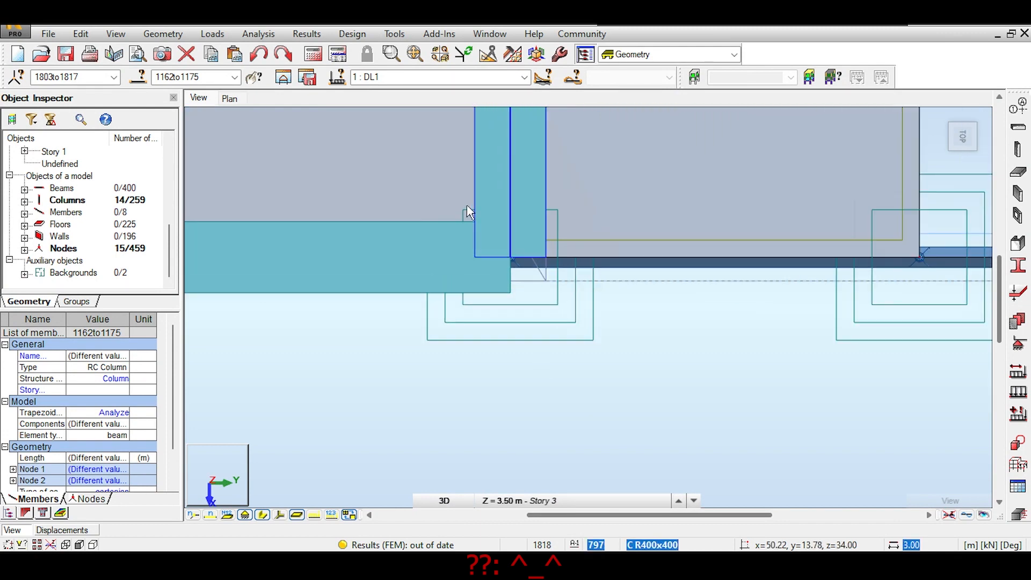
pyautogui.click(531, 277)
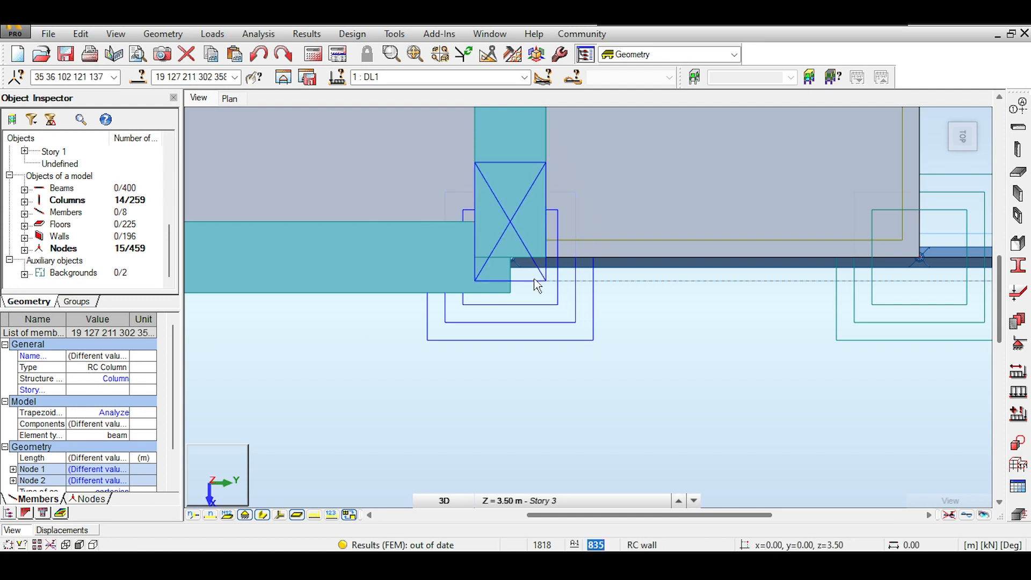
pyautogui.press('Delete')
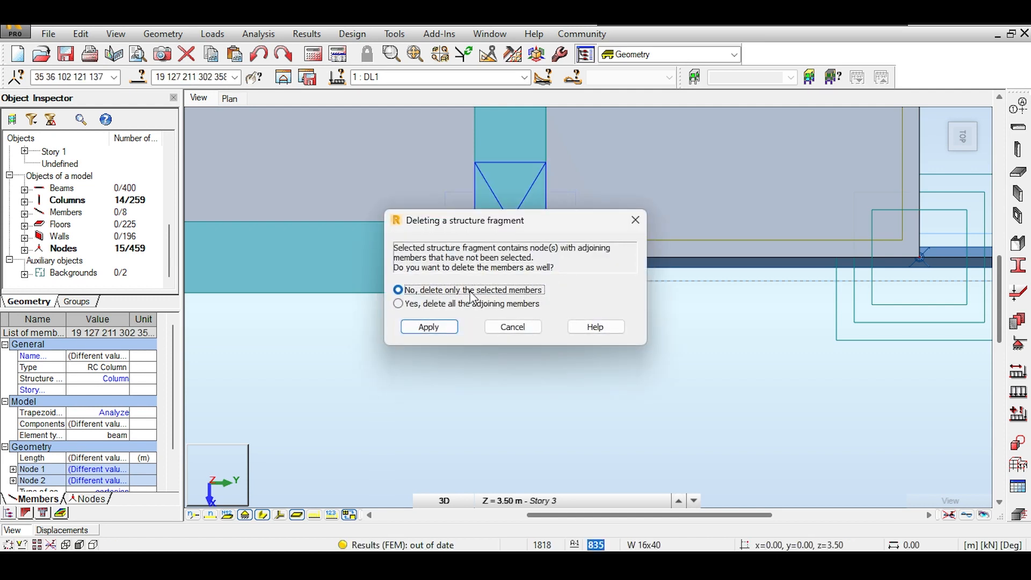
pyautogui.click(415, 324)
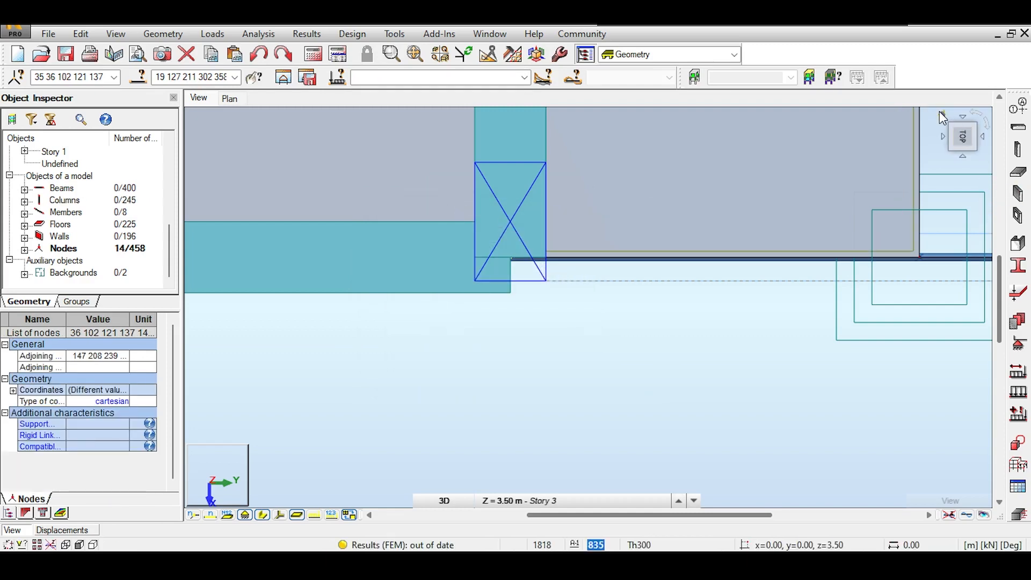
pyautogui.click(939, 111)
pyautogui.scroll(3, 643, 290)
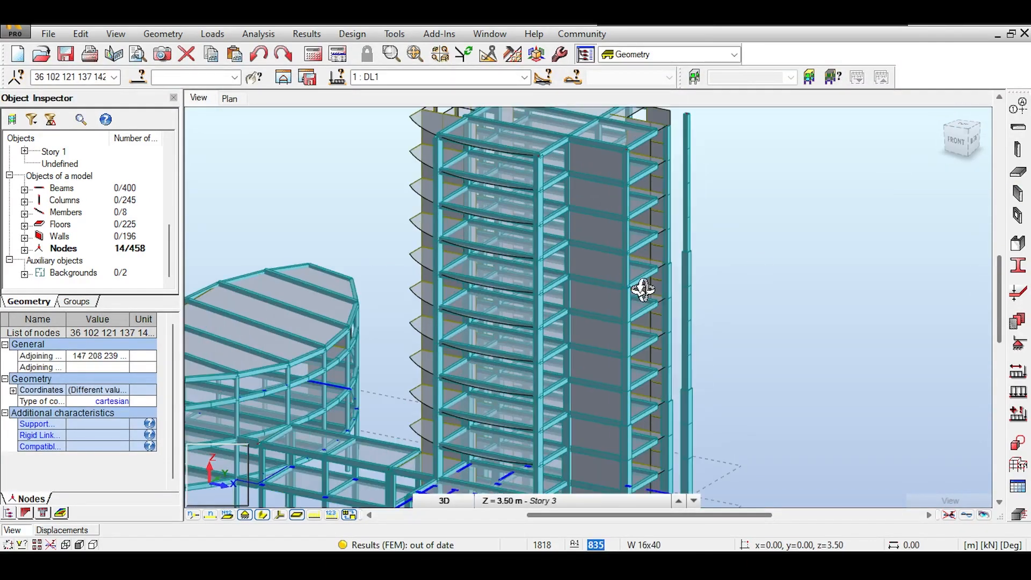
pyautogui.rightClick(785, 173)
pyautogui.click(799, 188)
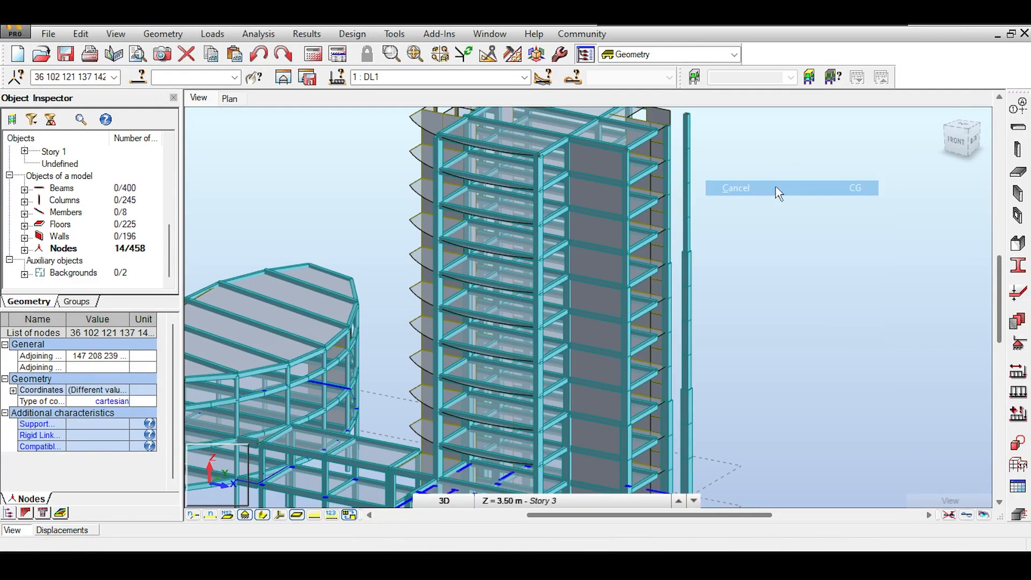
# Examine the copied column stacks and how the neighbouring walls and beams meet them on the tower's upper floors beside the stairwell.
pyautogui.click(972, 141)
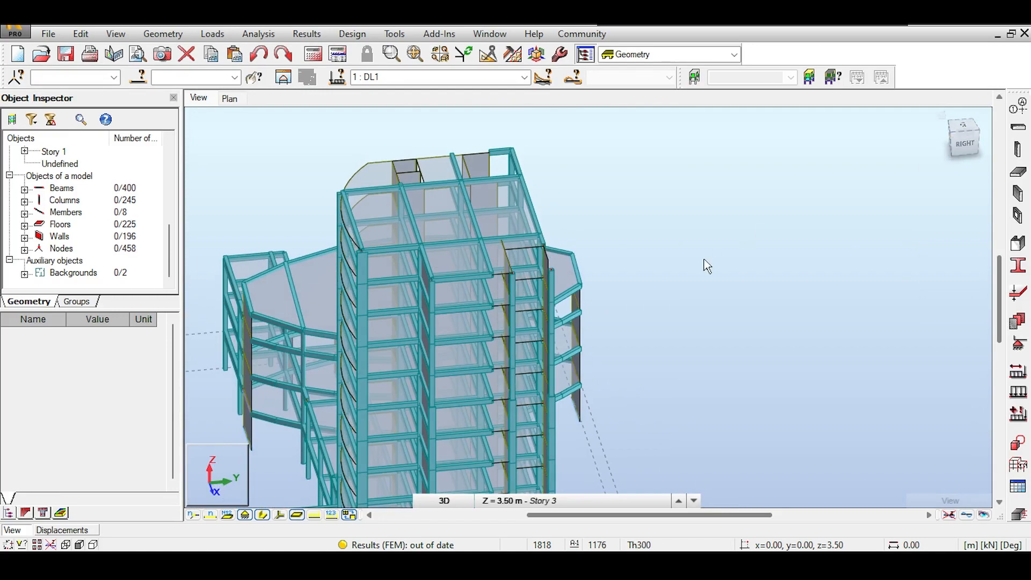
pyautogui.scroll(5, 693, 276)
pyautogui.scroll(-2, 666, 241)
pyautogui.scroll(2, 880, 164)
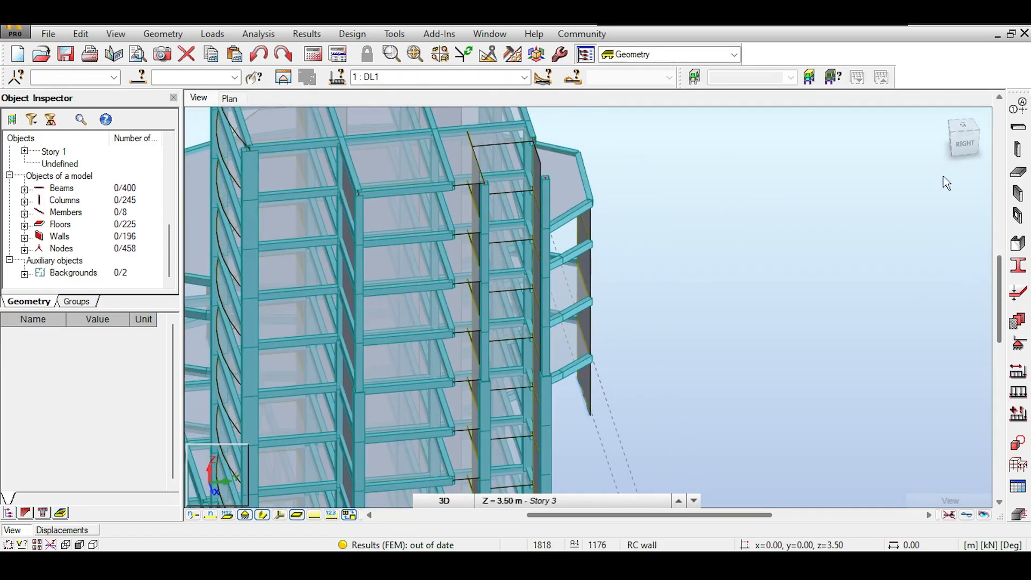
pyautogui.click(967, 155)
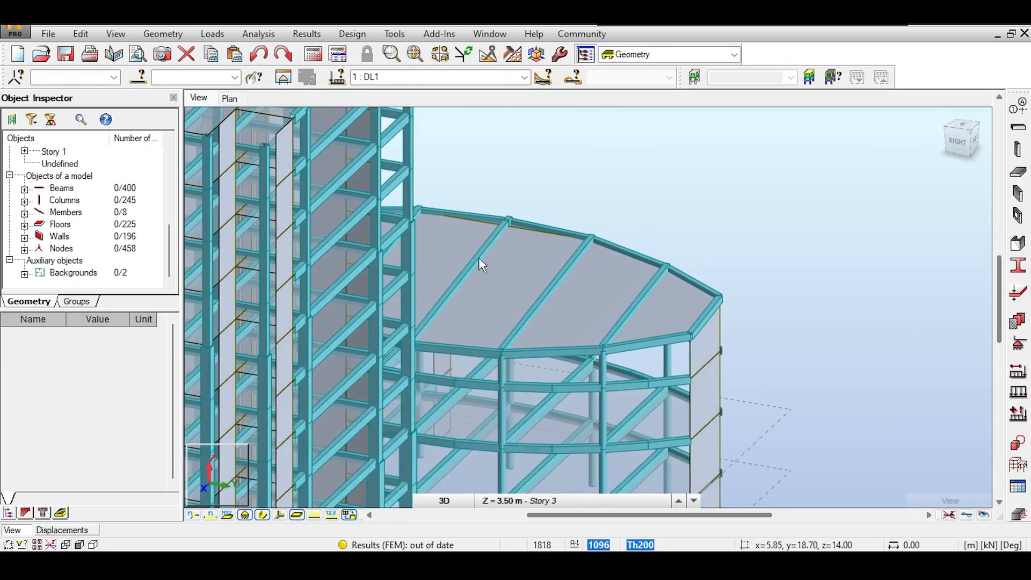
pyautogui.moveTo(479, 258); pyautogui.dragTo(660, 231, button='middle')
pyautogui.scroll(3, 507, 270)
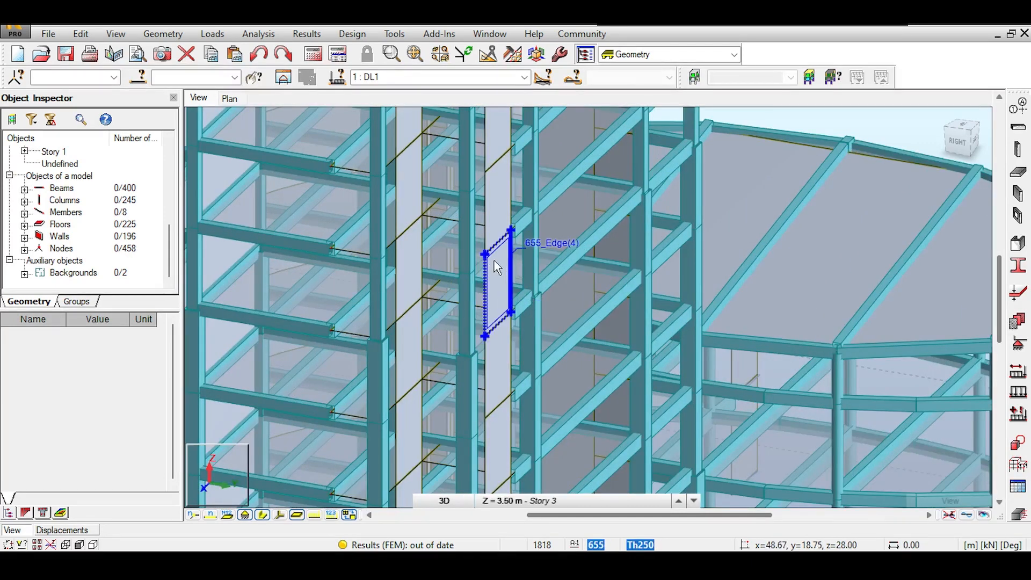
pyautogui.scroll(3, 515, 236)
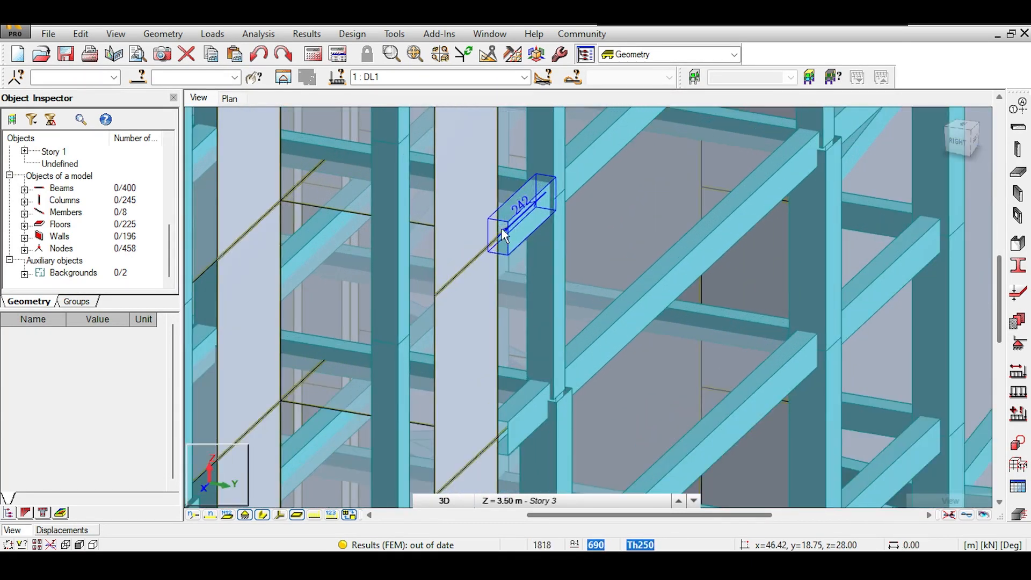
pyautogui.moveTo(432, 237); pyautogui.dragTo(571, 234, button='middle')
pyautogui.scroll(-2, 570, 234)
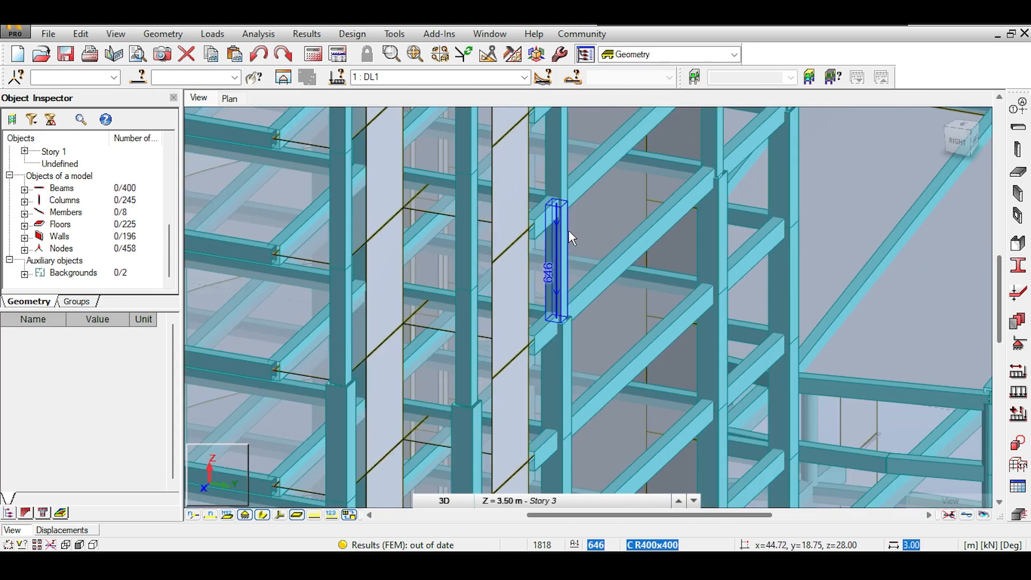
pyautogui.scroll(3, 591, 195)
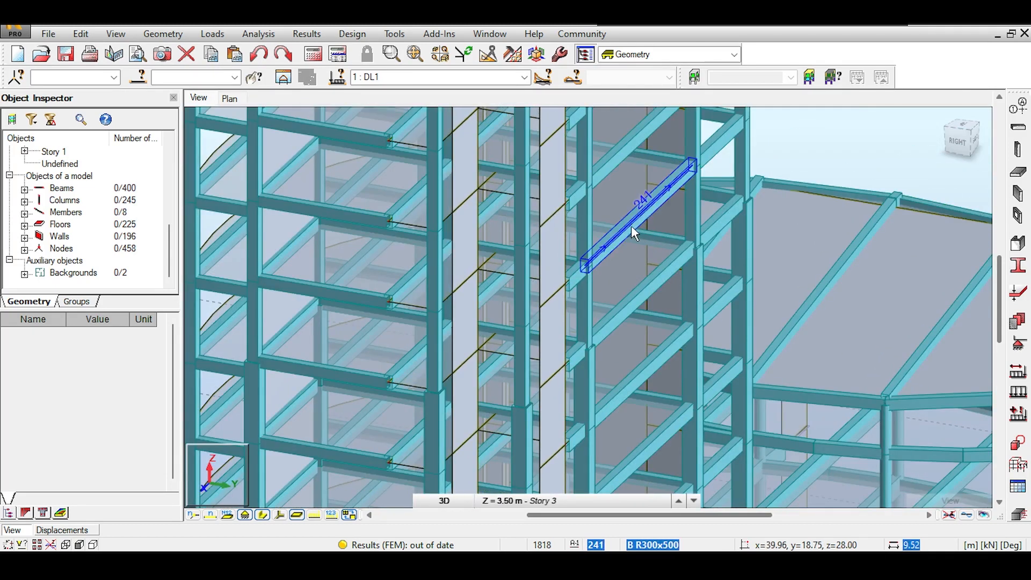
# Inspect the copied columns at the ground and basement levels against the stairwell walls, basement walls and short beam ends from several sides.
pyautogui.scroll(4, 591, 235)
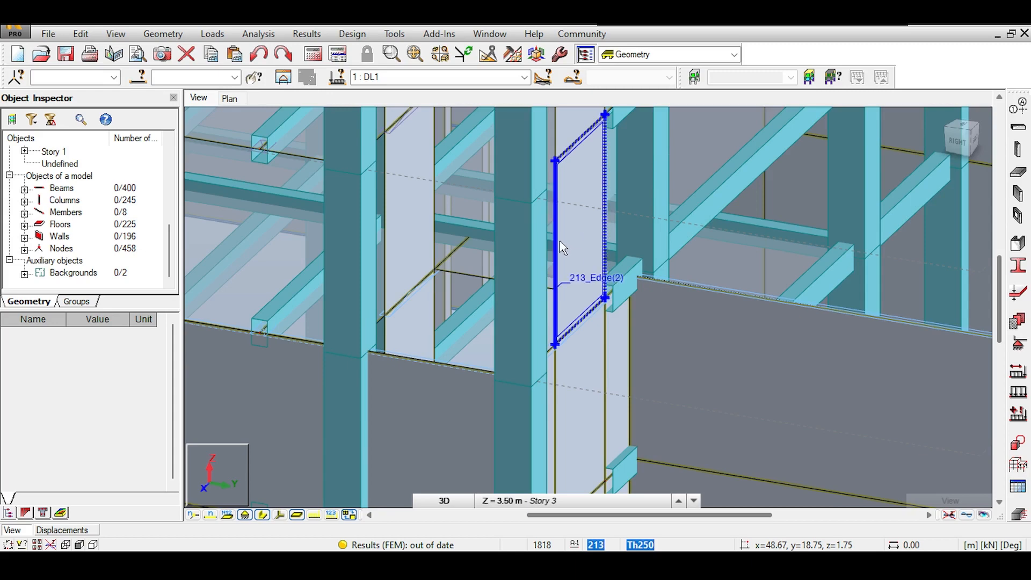
pyautogui.click(970, 133)
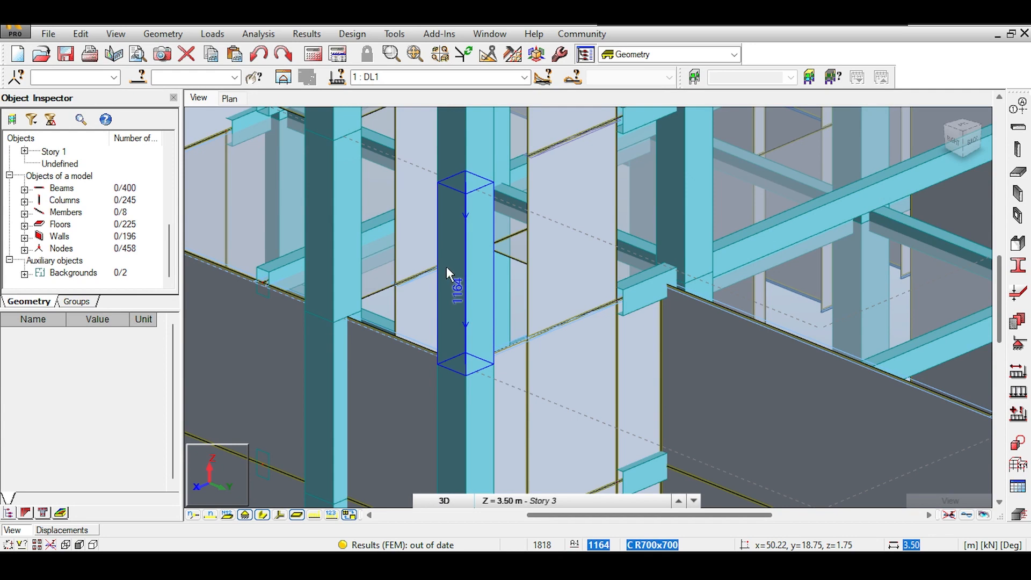
pyautogui.scroll(2, 543, 227)
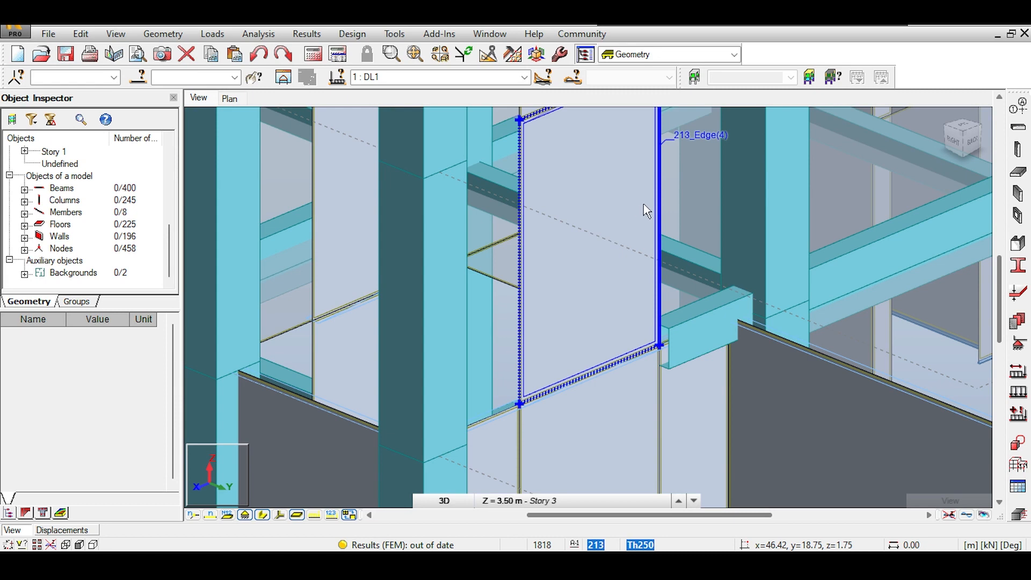
pyautogui.scroll(-3, 456, 244)
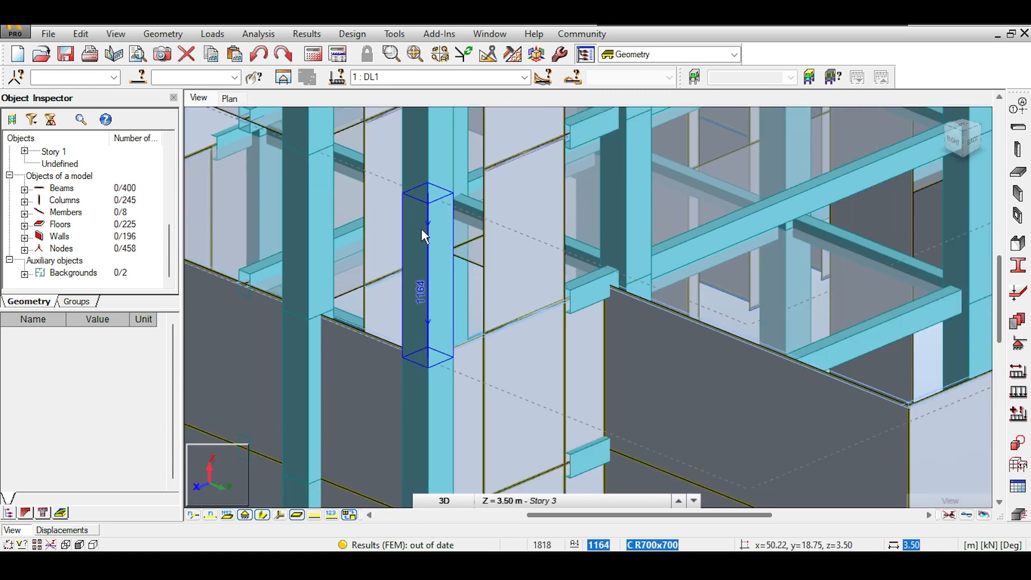
pyautogui.scroll(-1, 422, 231)
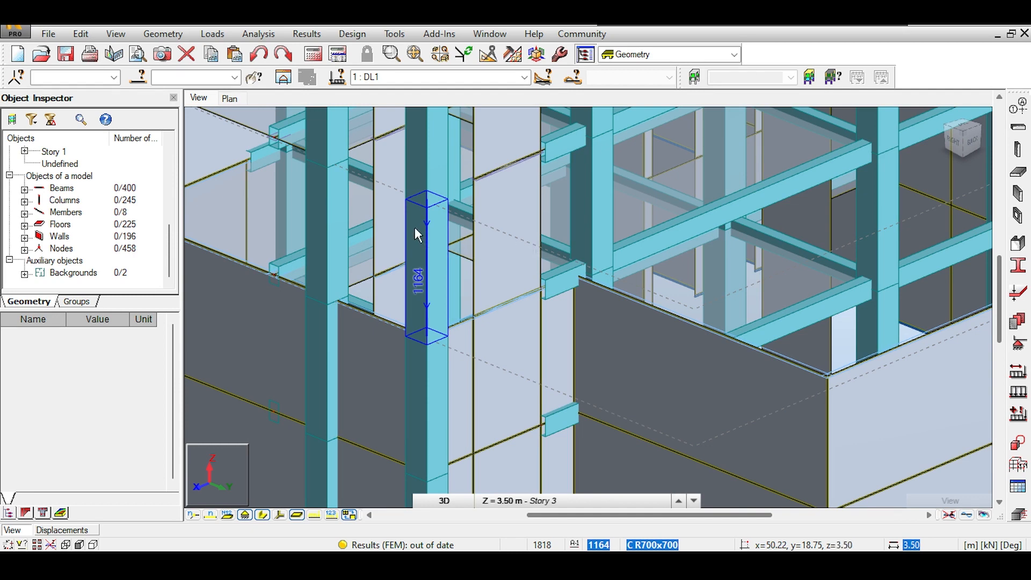
pyautogui.moveTo(415, 235); pyautogui.dragTo(555, 329, button='middle')
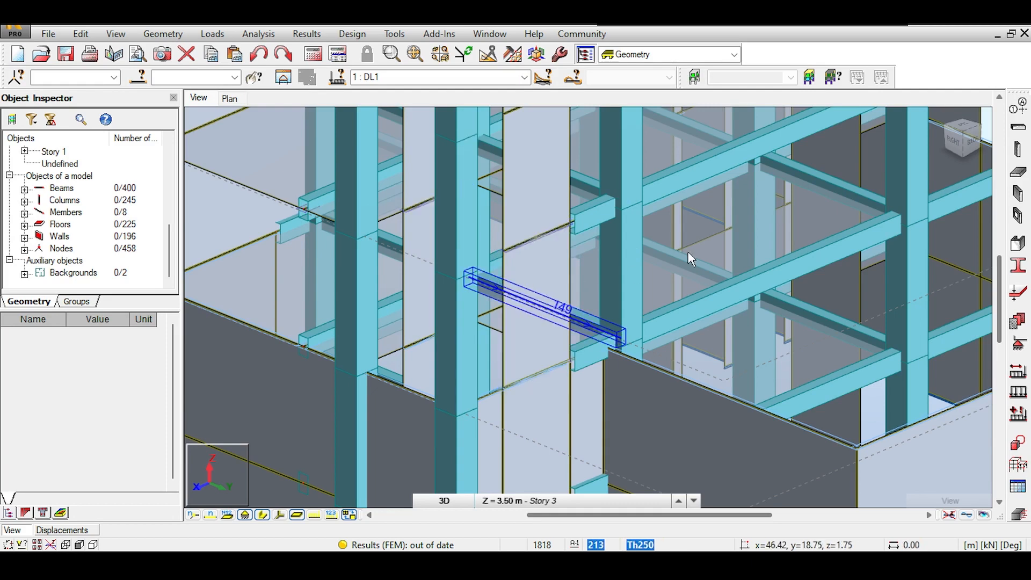
pyautogui.click(953, 134)
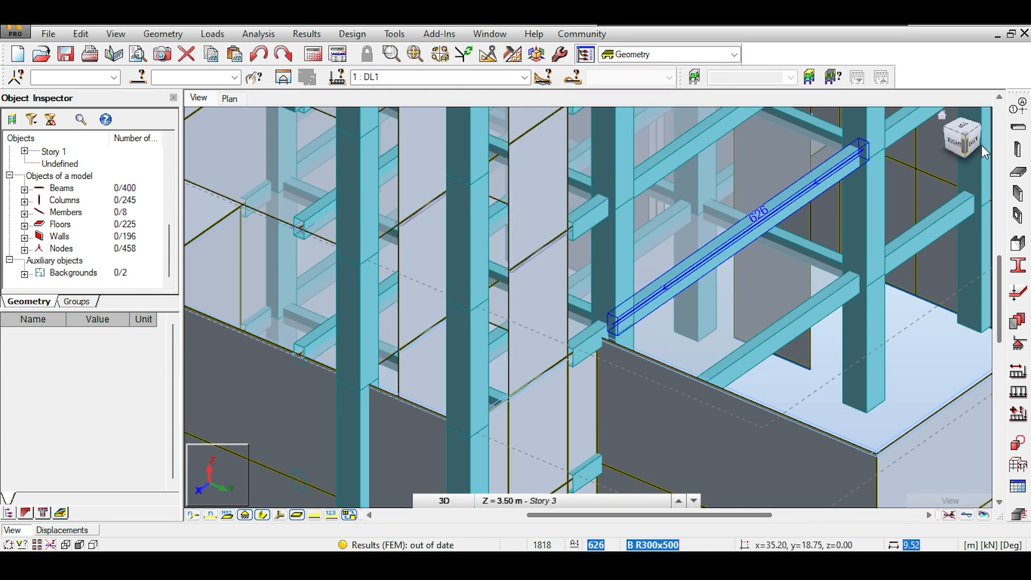
pyautogui.click(957, 142)
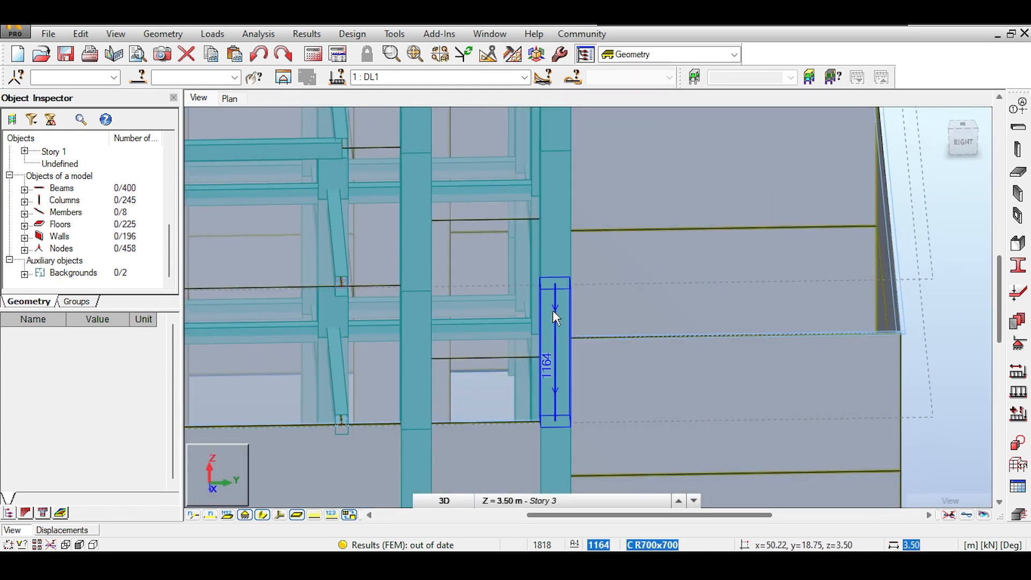
pyautogui.scroll(5, 556, 316)
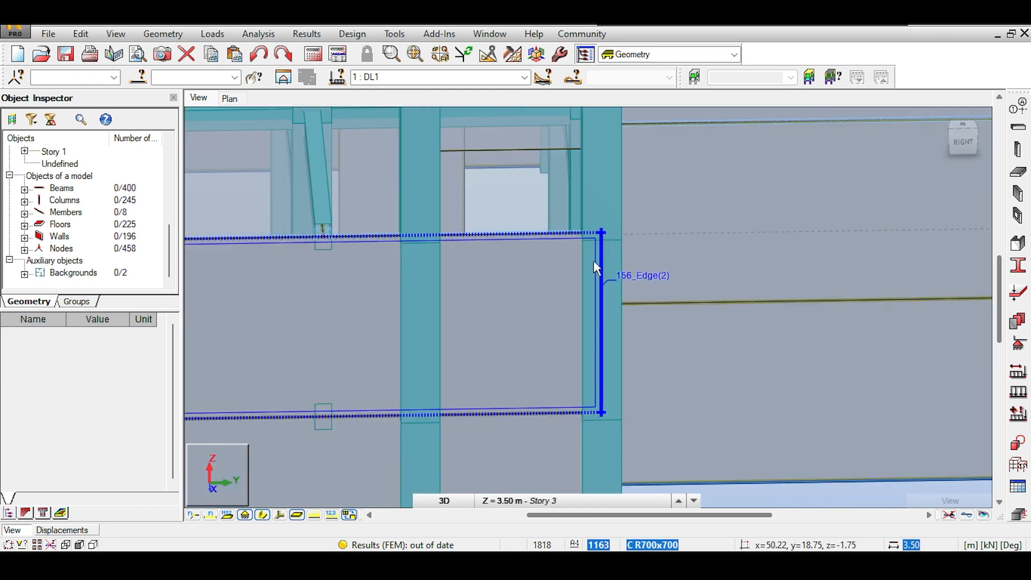
pyautogui.moveTo(968, 140); pyautogui.dragTo(947, 152)
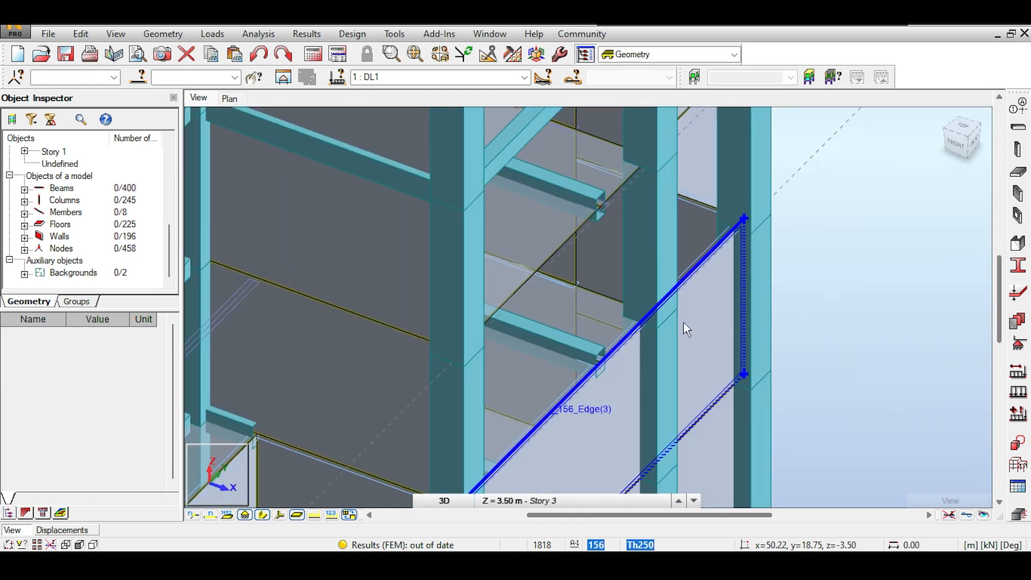
pyautogui.moveTo(697, 400); pyautogui.dragTo(646, 310, button='middle')
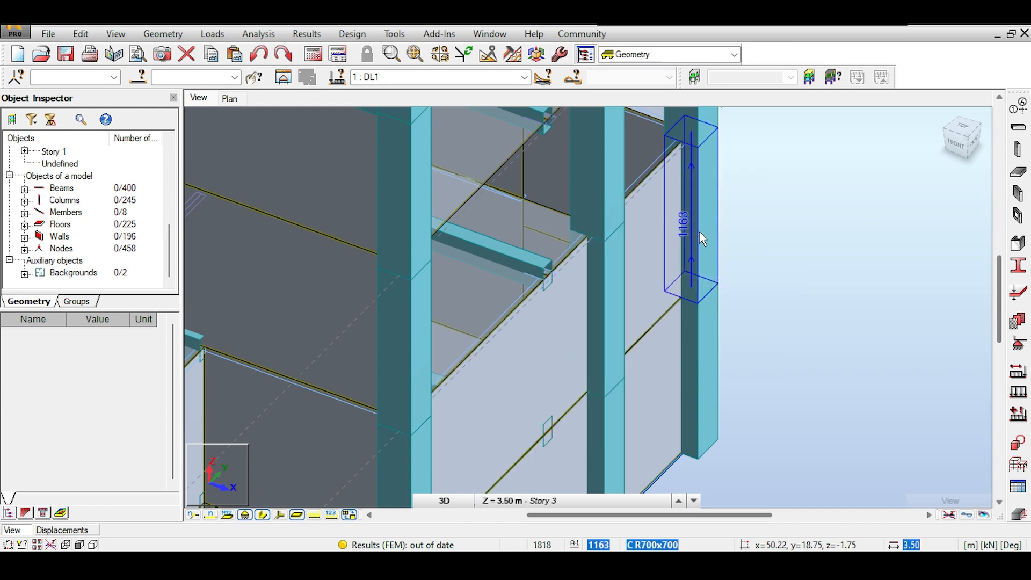
pyautogui.moveTo(704, 240); pyautogui.dragTo(636, 266, button='middle')
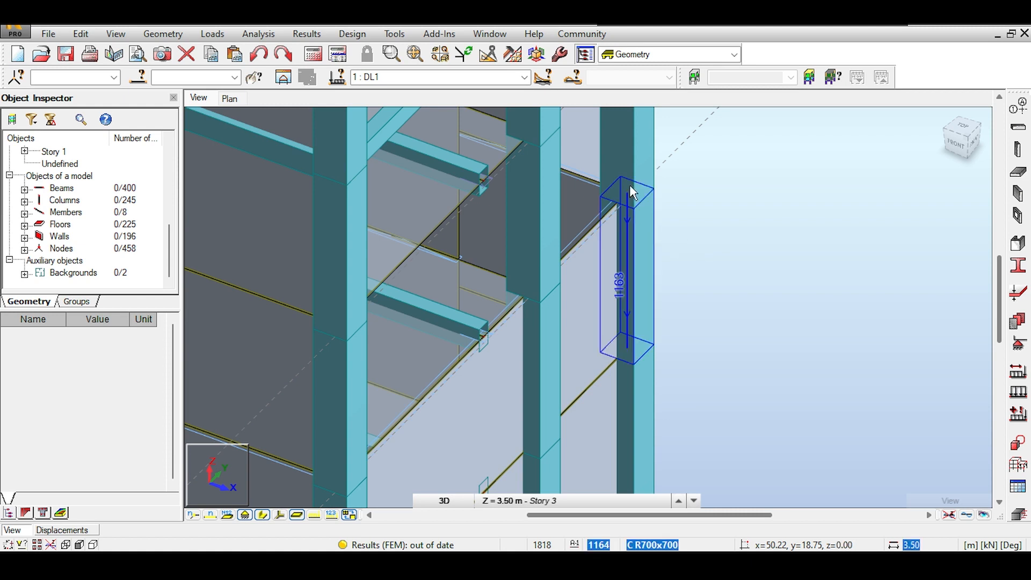
pyautogui.moveTo(629, 185); pyautogui.dragTo(667, 299, button='middle')
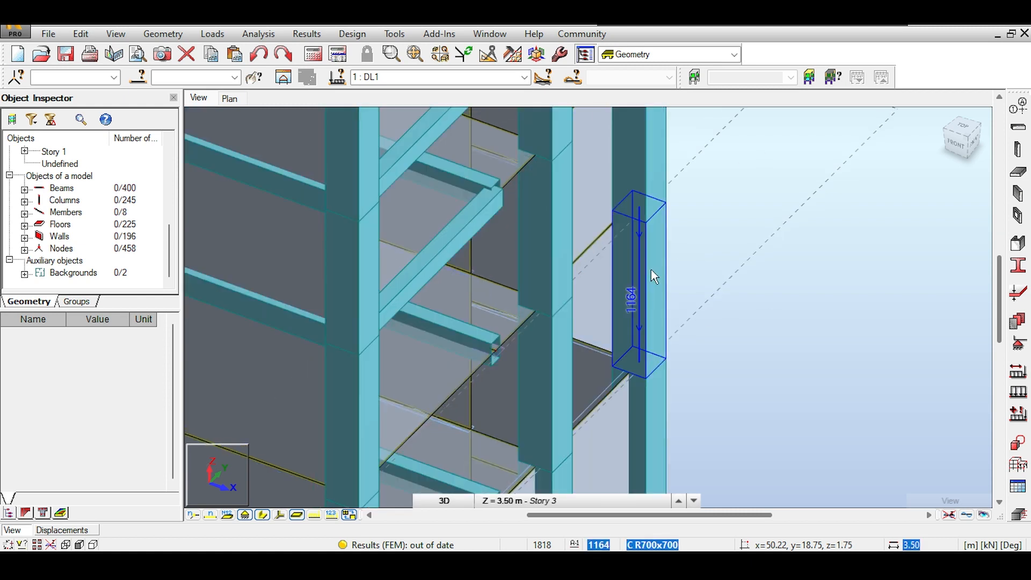
pyautogui.moveTo(748, 329); pyautogui.dragTo(732, 286, button='middle')
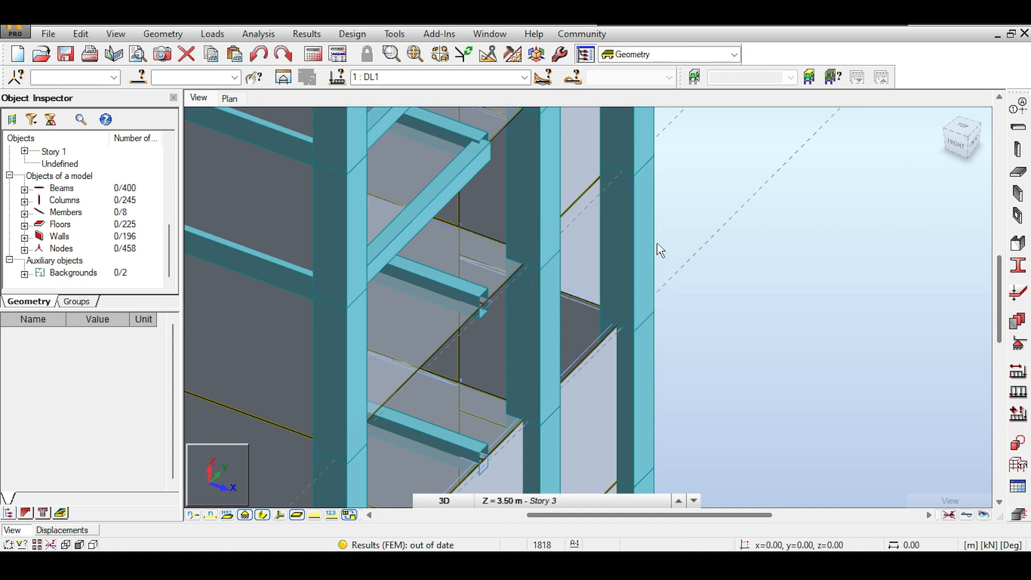
# Start defining a new beam for the stairwell columns and set its section type to RC beam.
pyautogui.scroll(1, 628, 247)
pyautogui.click(1016, 129)
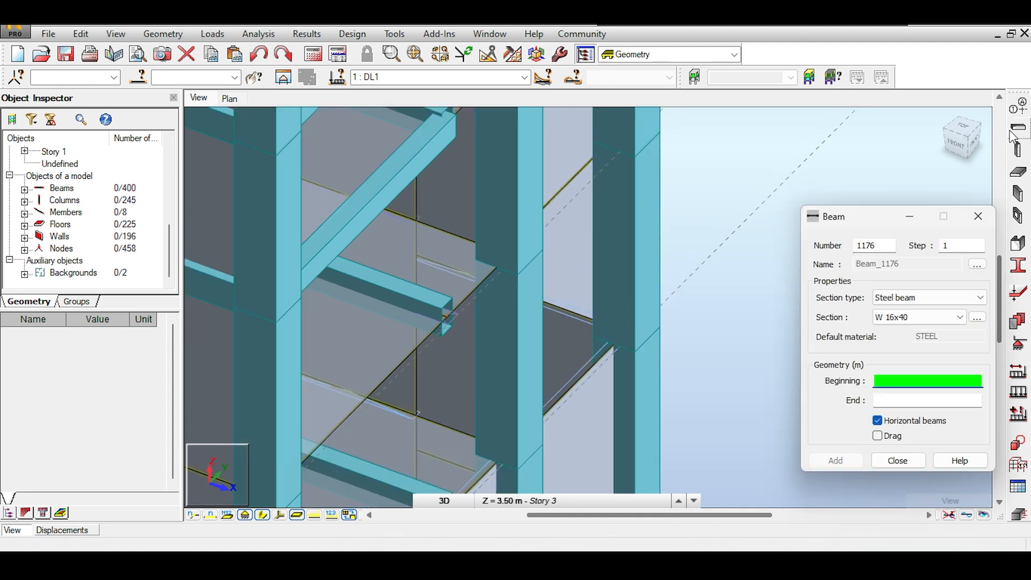
pyautogui.click(950, 298)
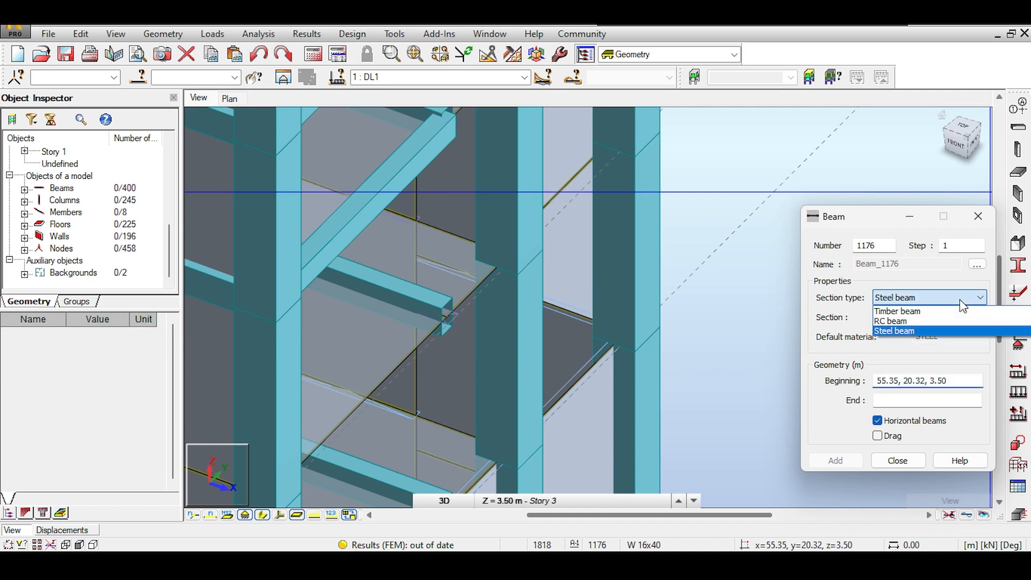
pyautogui.click(951, 321)
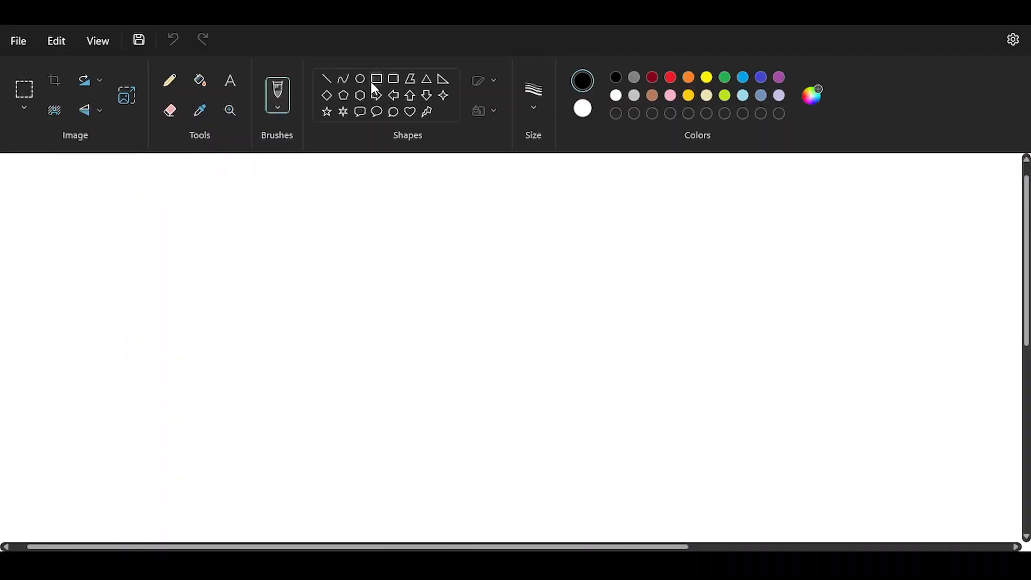
# Switch to Paint and draw a black rectangle outline on the blank canvas.
pyautogui.click(373, 82)
pyautogui.moveTo(196, 225); pyautogui.dragTo(486, 435)
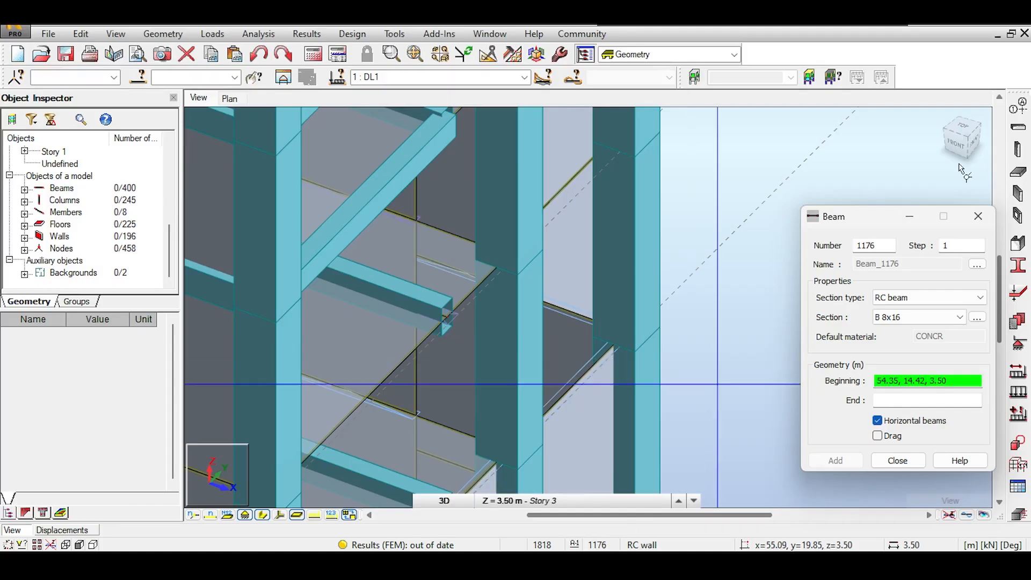
pyautogui.moveTo(962, 141); pyautogui.dragTo(918, 126)
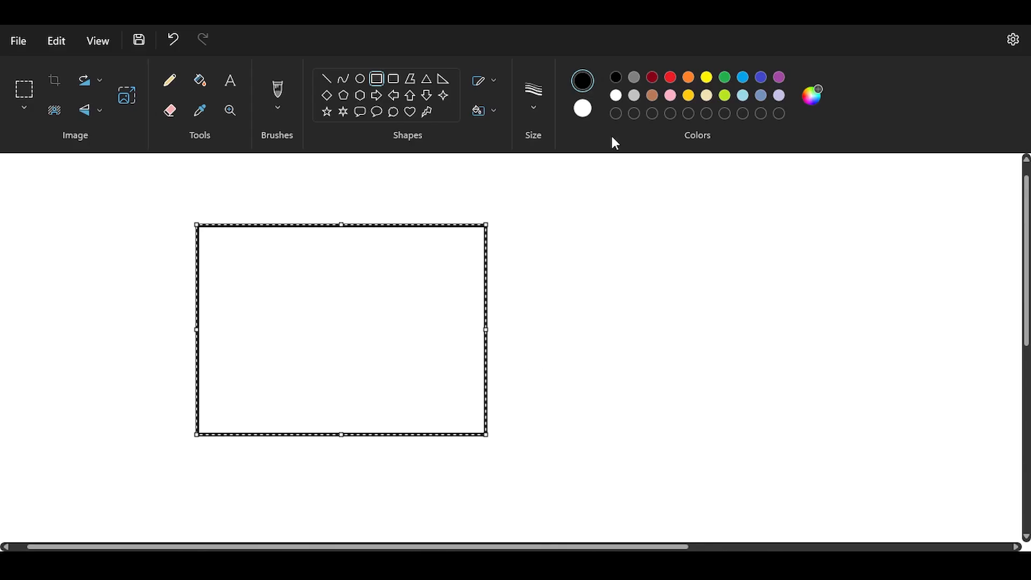
pyautogui.click(688, 286)
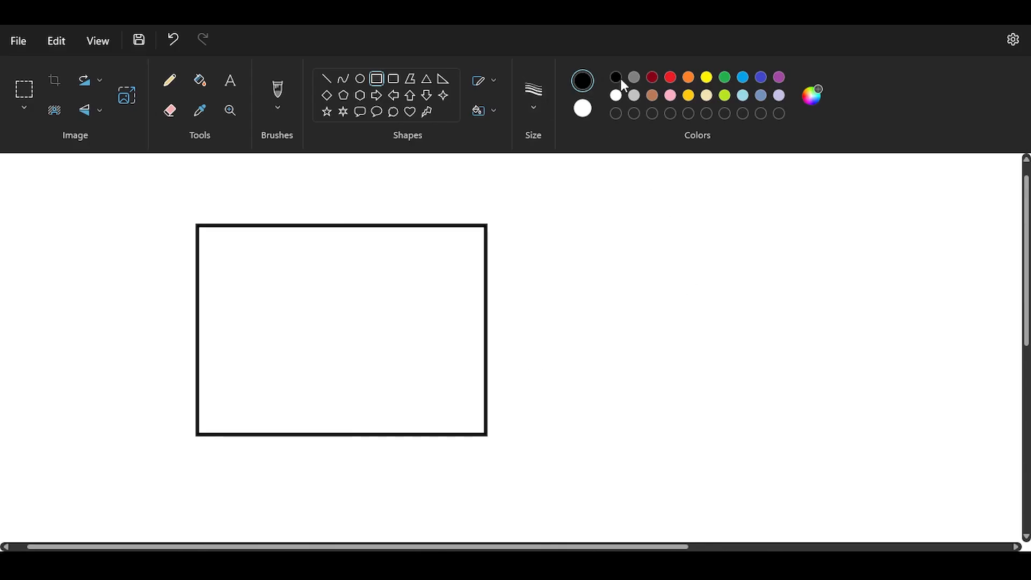
# Draw two narrow dark red upright rectangles, one along each short side of the black rectangle outline.
pyautogui.click(652, 77)
pyautogui.moveTo(488, 223); pyautogui.dragTo(450, 441)
pyautogui.click(198, 226)
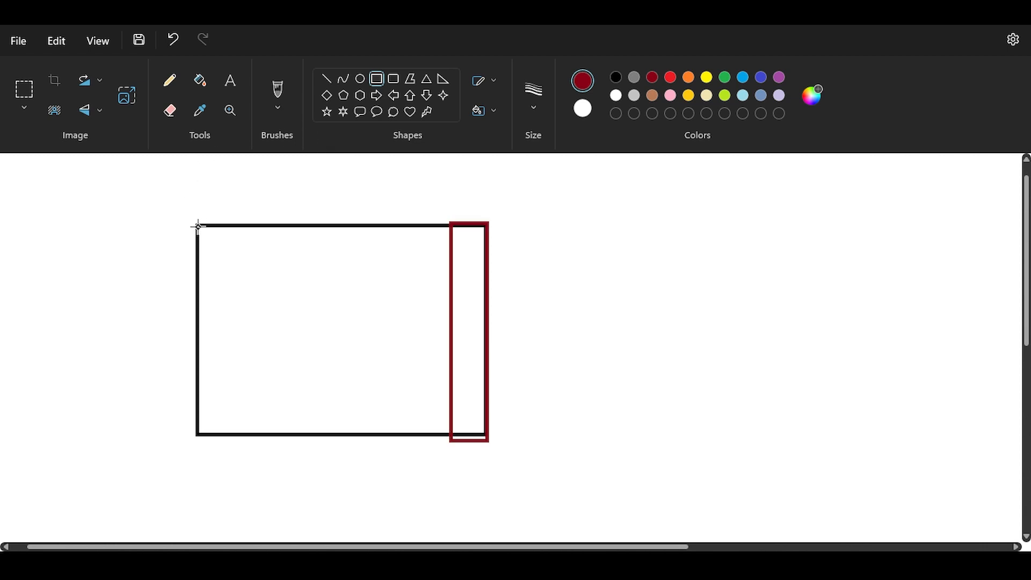
pyautogui.moveTo(198, 226); pyautogui.dragTo(224, 436)
pyautogui.click(605, 330)
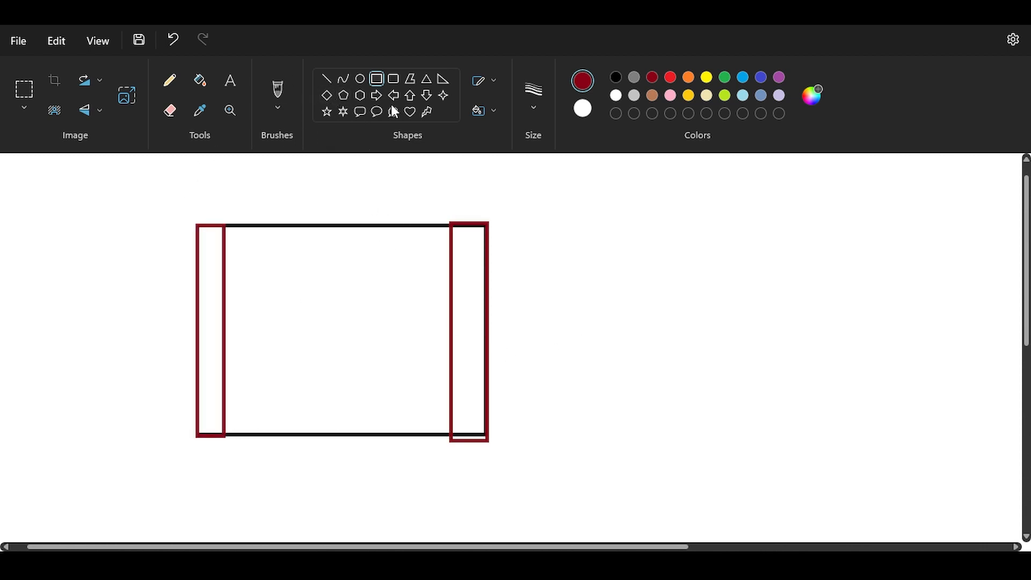
# Draw a small black rectangle beside the main sketch, near its upper corner.
pyautogui.click(617, 77)
pyautogui.moveTo(574, 206); pyautogui.dragTo(648, 243)
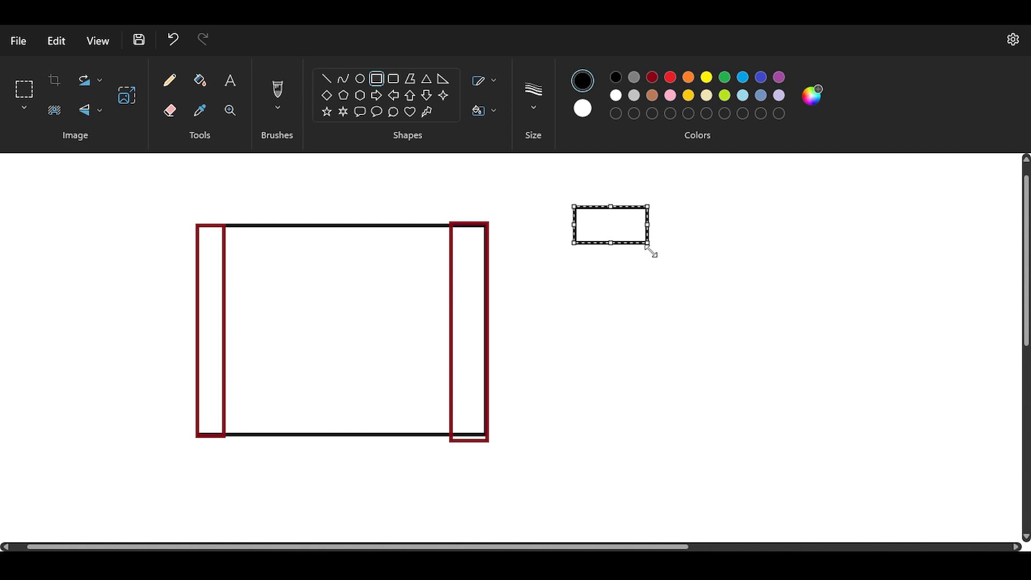
pyautogui.click(676, 208)
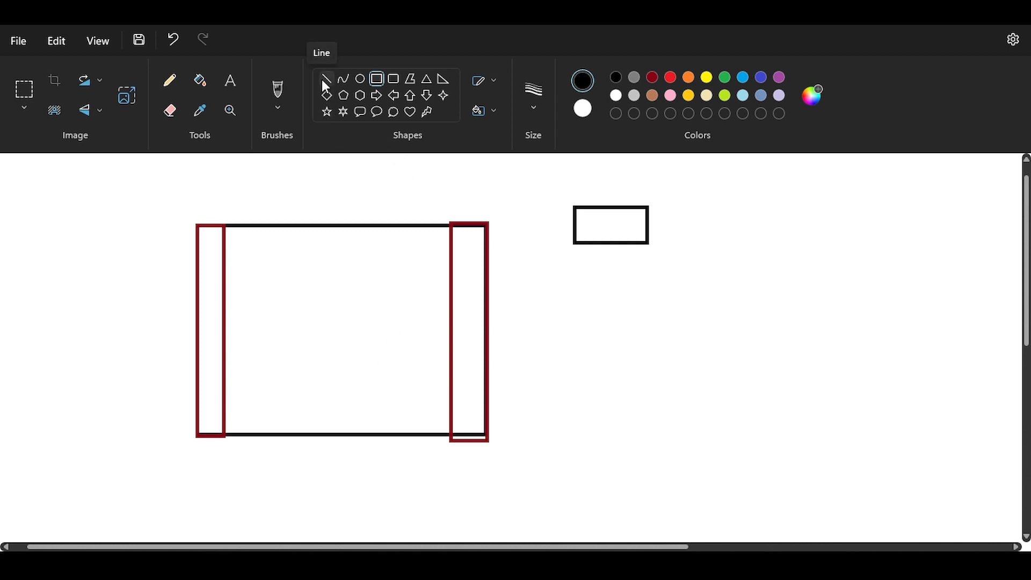
# Draw two parallel horizontal bars between the dark red uprights, an indigo one and a dark red one just below it.
pyautogui.click(765, 76)
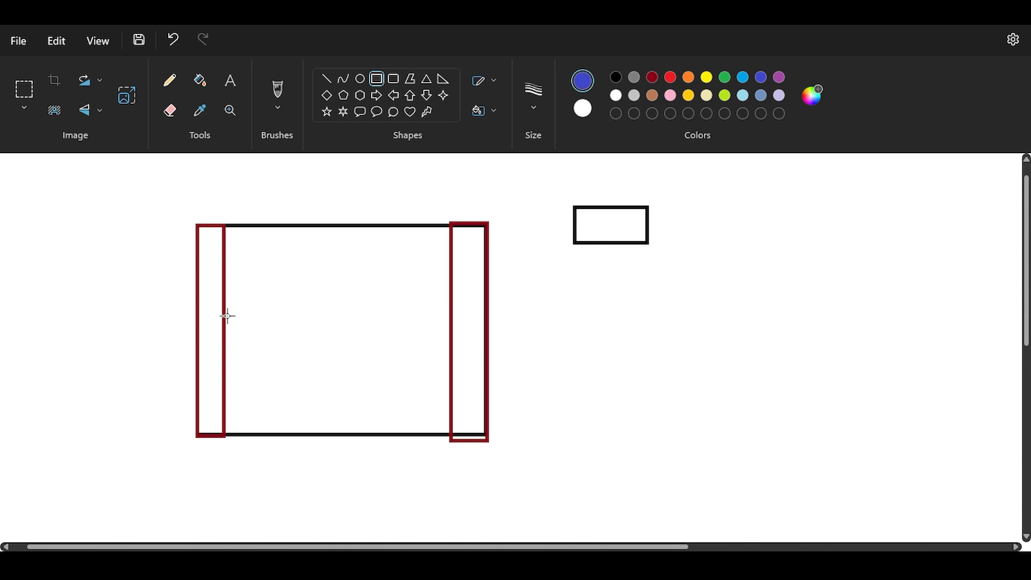
pyautogui.moveTo(224, 315); pyautogui.dragTo(450, 315)
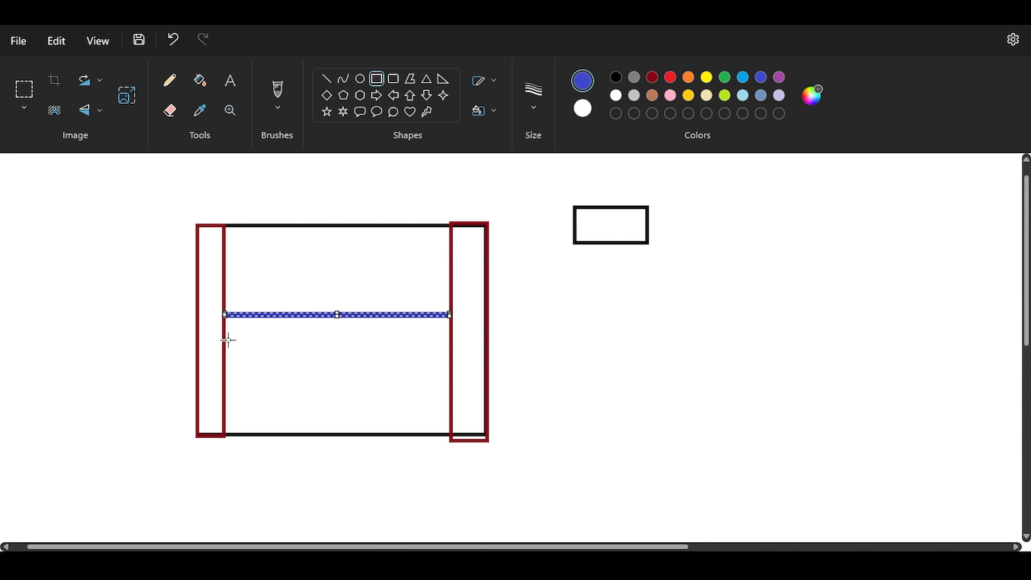
pyautogui.moveTo(224, 336); pyautogui.dragTo(451, 335)
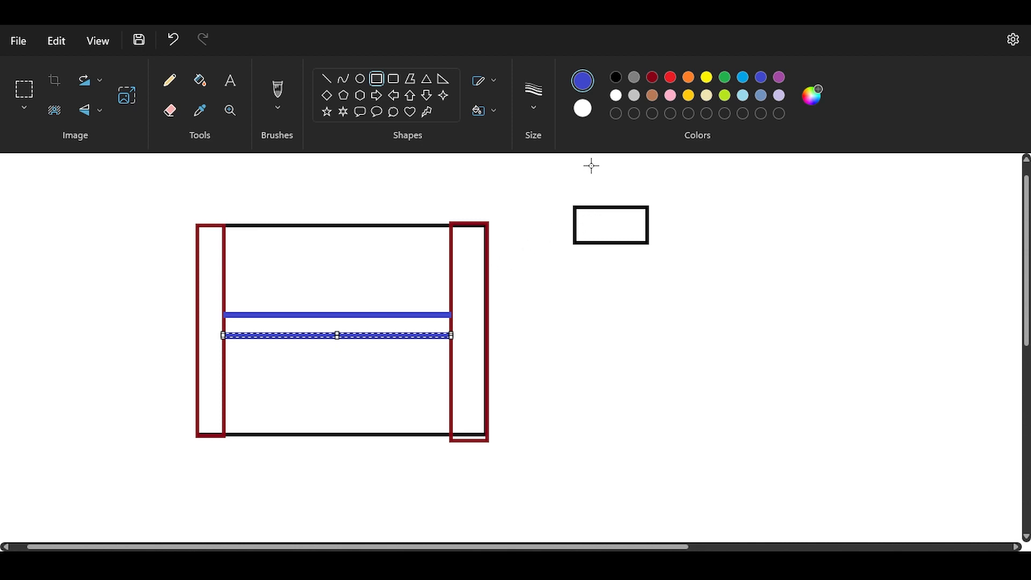
pyautogui.click(653, 77)
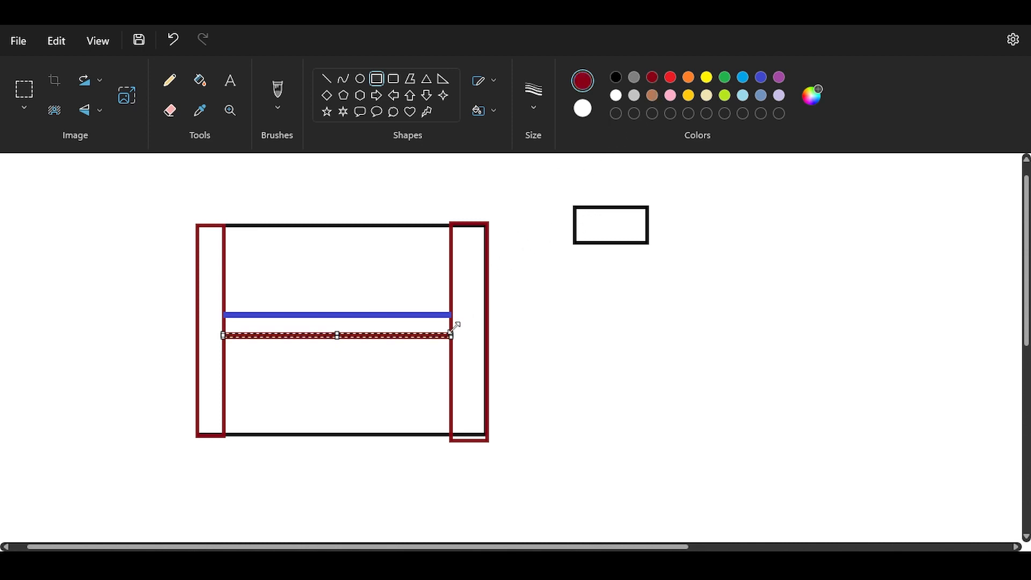
pyautogui.click(559, 269)
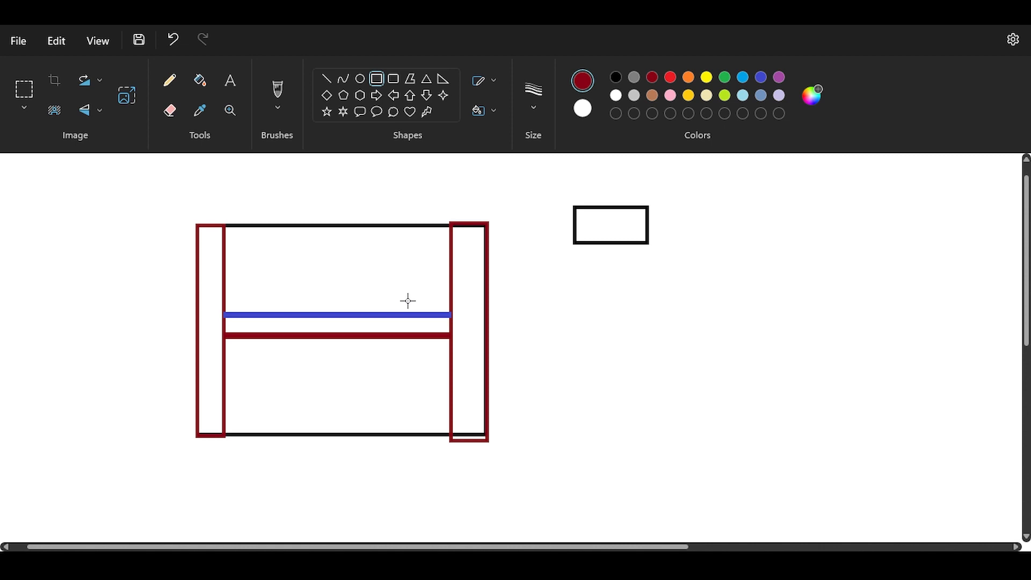
# Sketch black freehand brush strokes along the dark red bar, with sagging curves beneath it and a long curve leading to it.
pyautogui.click(616, 76)
pyautogui.moveTo(648, 204); pyautogui.dragTo(653, 197)
pyautogui.hotkey('ctrl', 'z')
pyautogui.click(278, 93)
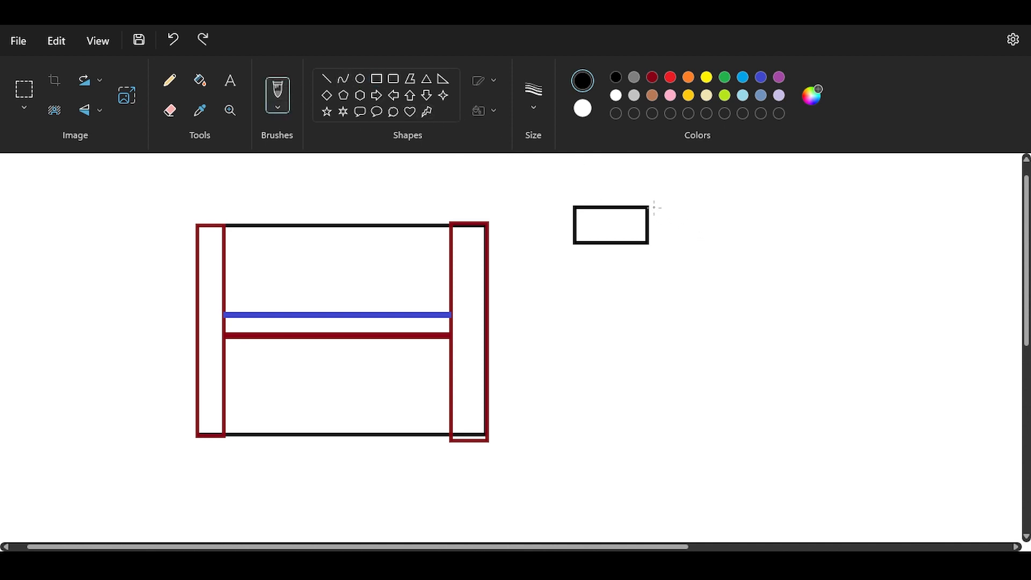
pyautogui.moveTo(591, 271)
pyautogui.mouseDown()
pyautogui.moveTo(572, 350)
pyautogui.moveTo(400, 333)
pyautogui.moveTo(229, 335)
pyautogui.mouseUp()
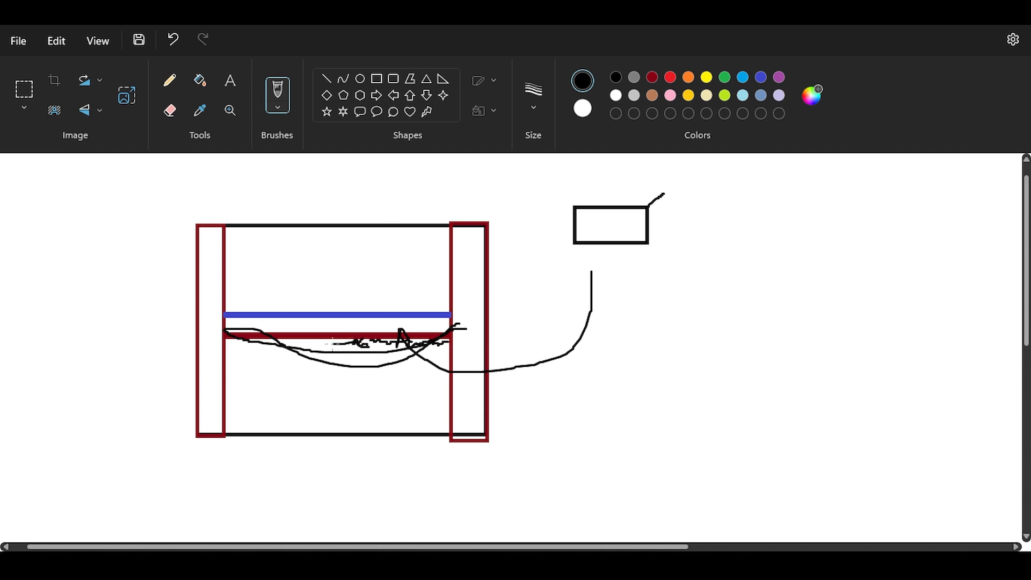
pyautogui.moveTo(331, 344); pyautogui.dragTo(249, 339)
# Brush a downward arrow onto the dark red bar, a scribbled line above the small rectangle, and short crack strokes below the bar.
pyautogui.moveTo(316, 267); pyautogui.dragTo(317, 344)
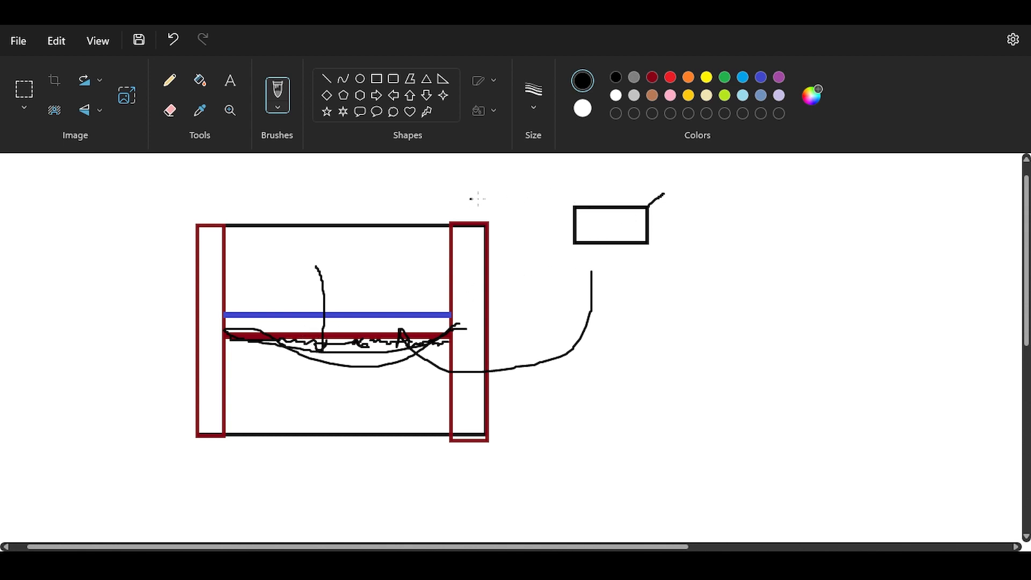
pyautogui.moveTo(471, 199); pyautogui.dragTo(705, 206)
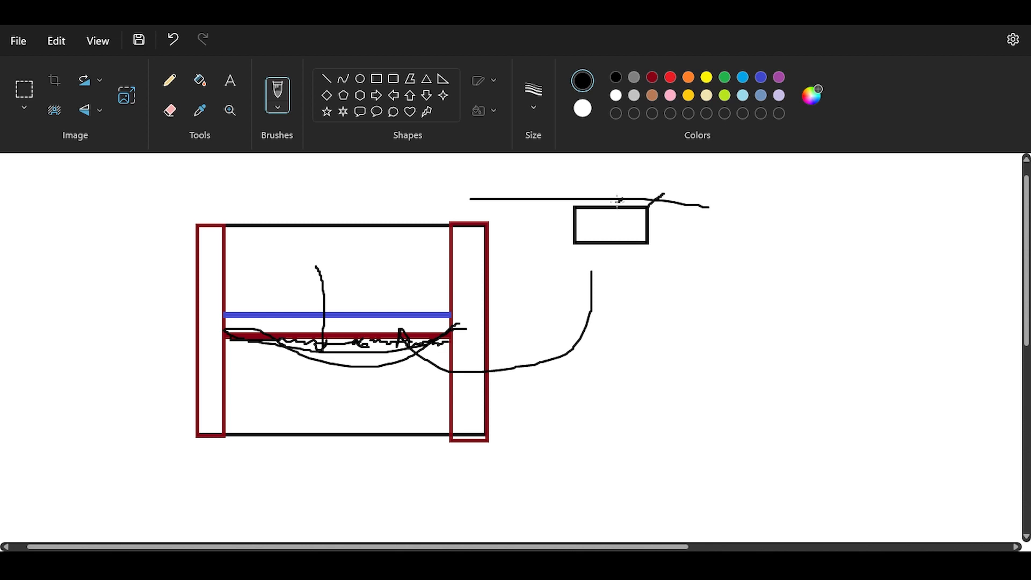
pyautogui.moveTo(618, 200); pyautogui.dragTo(558, 205)
pyautogui.moveTo(370, 339)
pyautogui.mouseDown()
pyautogui.moveTo(378, 370)
pyautogui.moveTo(347, 366)
pyautogui.mouseUp()
pyautogui.moveTo(328, 330)
pyautogui.mouseDown()
pyautogui.moveTo(302, 359)
pyautogui.moveTo(277, 355)
pyautogui.moveTo(351, 376)
pyautogui.mouseUp()
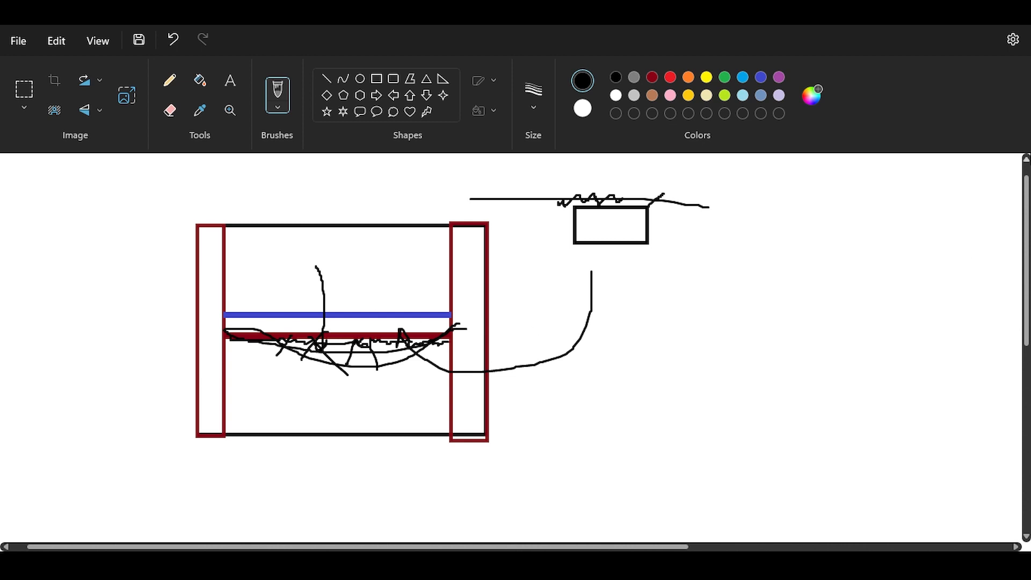
pyautogui.hotkey('ctrl', 'n')
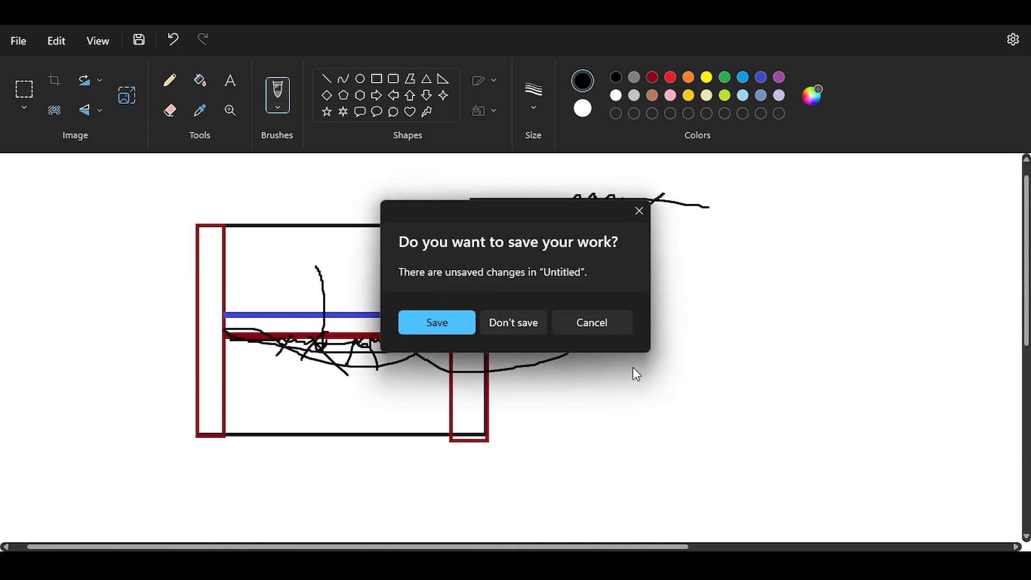
pyautogui.click(597, 320)
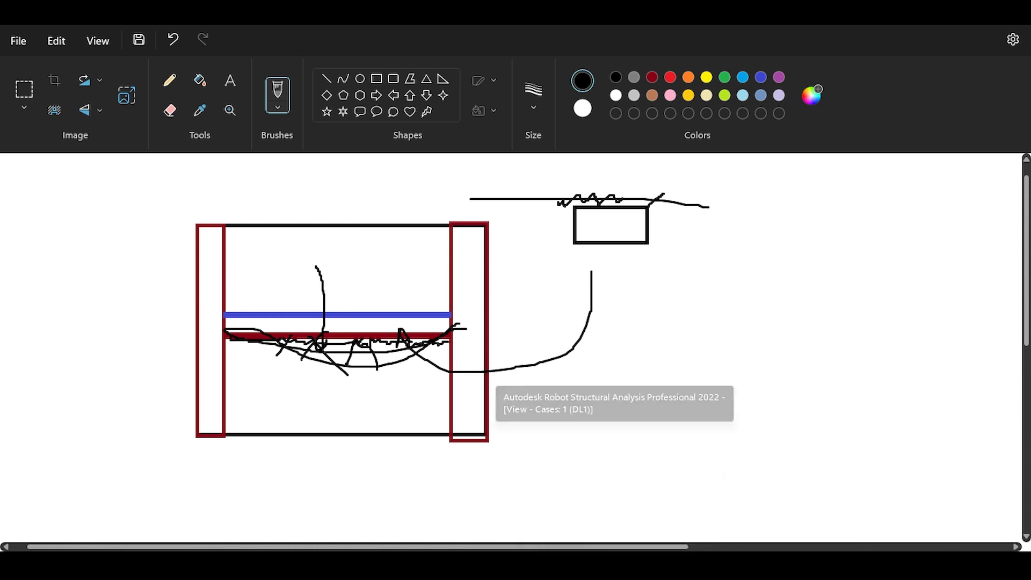
# Switch to Robot Structural Analysis and open a new RC beam section definition for the beam.
pyautogui.click(616, 483)
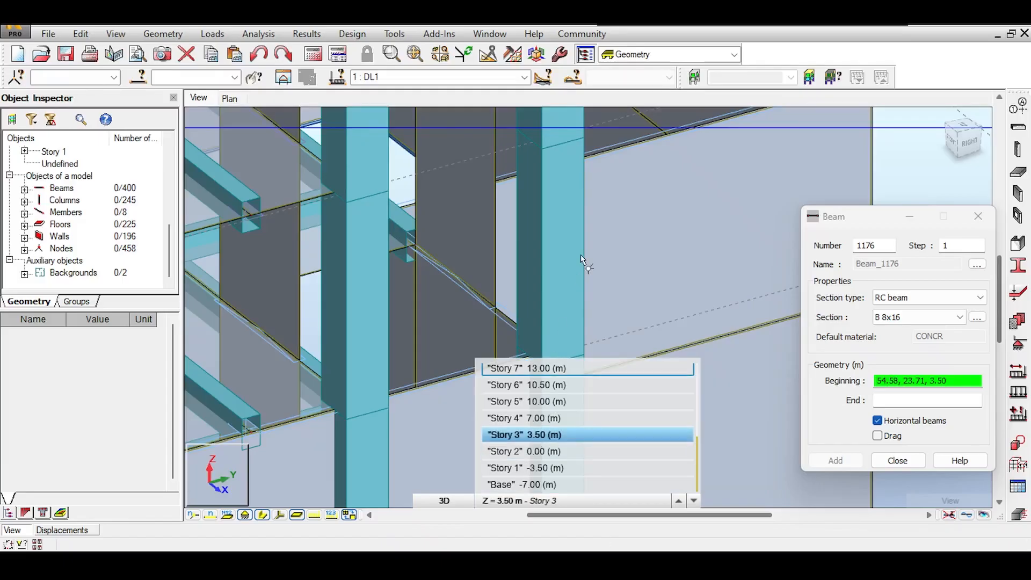
pyautogui.click(961, 317)
pyautogui.click(962, 318)
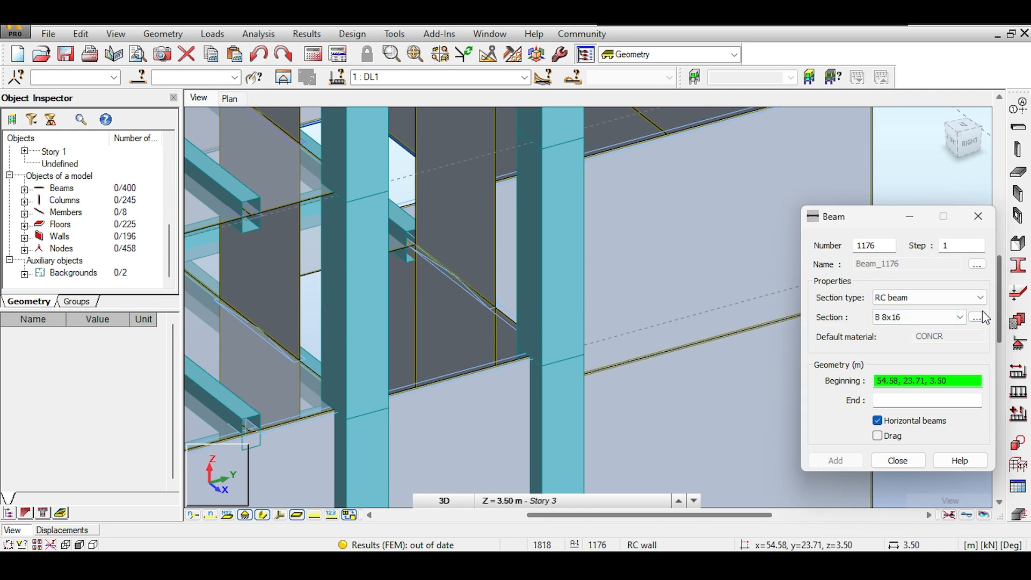
pyautogui.click(977, 317)
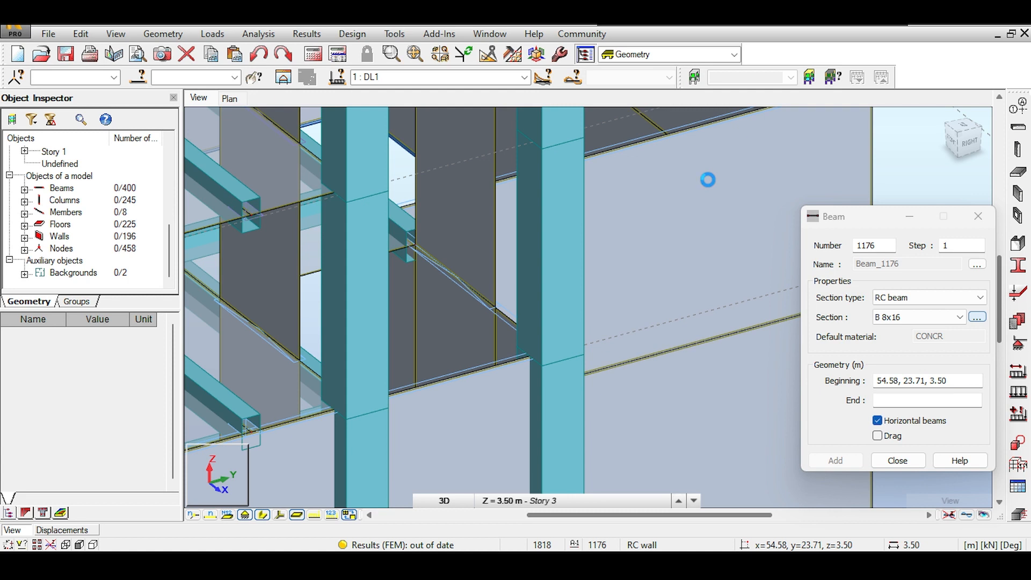
pyautogui.moveTo(763, 199); pyautogui.dragTo(626, 168)
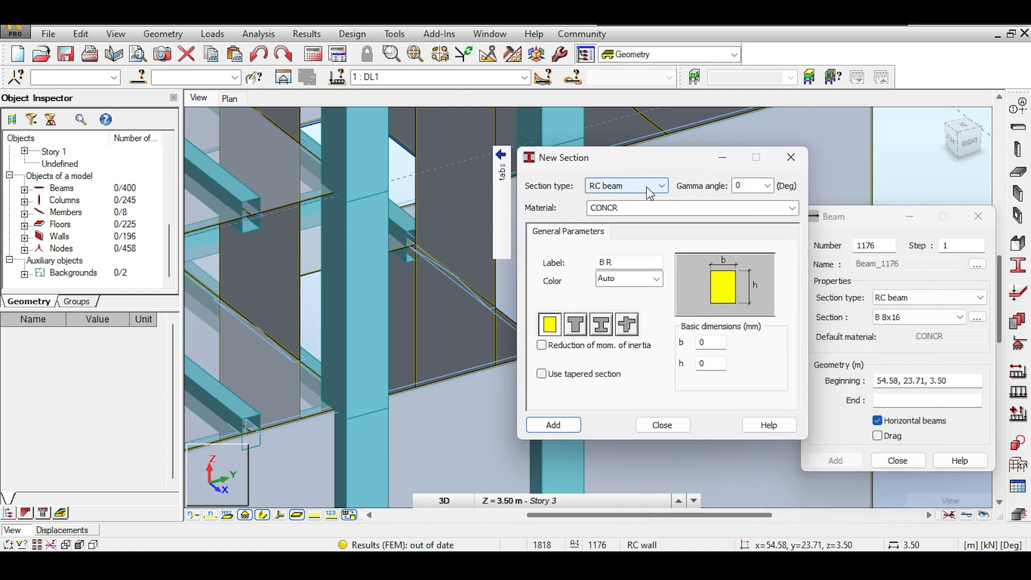
pyautogui.doubleClick(721, 338)
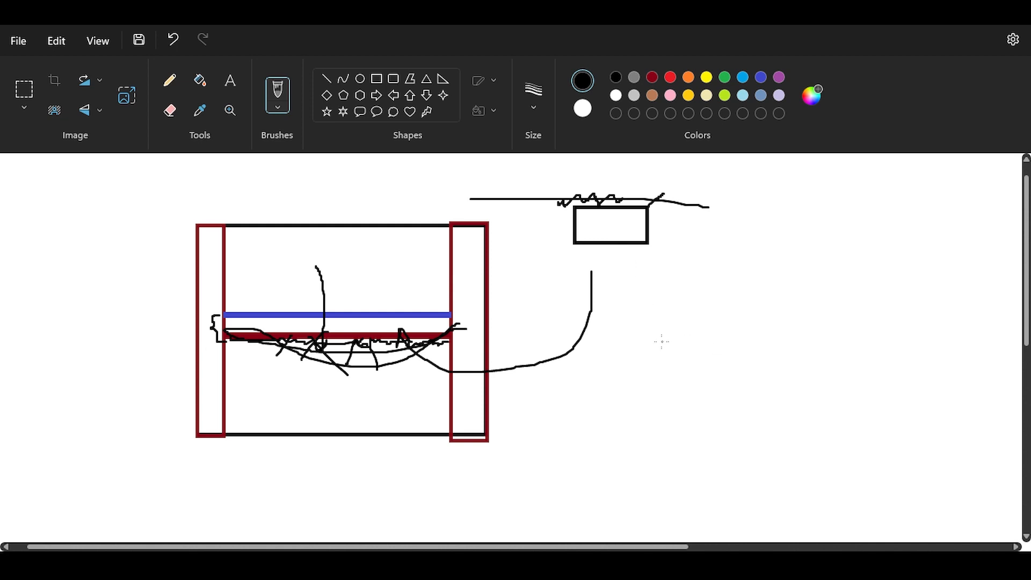
# Switch to Paint and sketch two freehand 3D blocks, with a curved arrow from the upper block and added strokes on the lower one.
pyautogui.moveTo(662, 342)
pyautogui.mouseDown()
pyautogui.moveTo(725, 340)
pyautogui.moveTo(669, 374)
pyautogui.mouseUp()
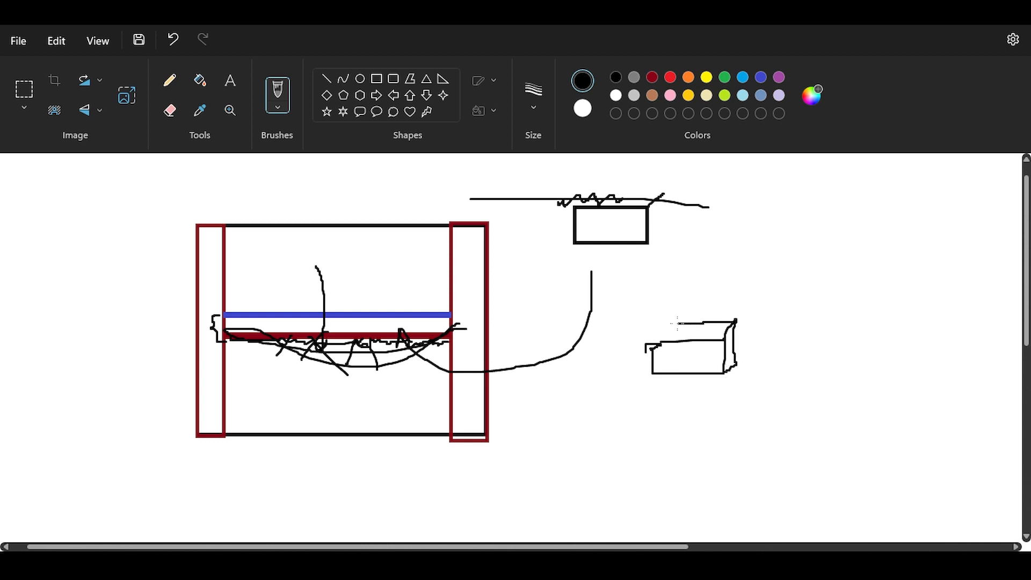
pyautogui.moveTo(677, 323); pyautogui.dragTo(660, 332)
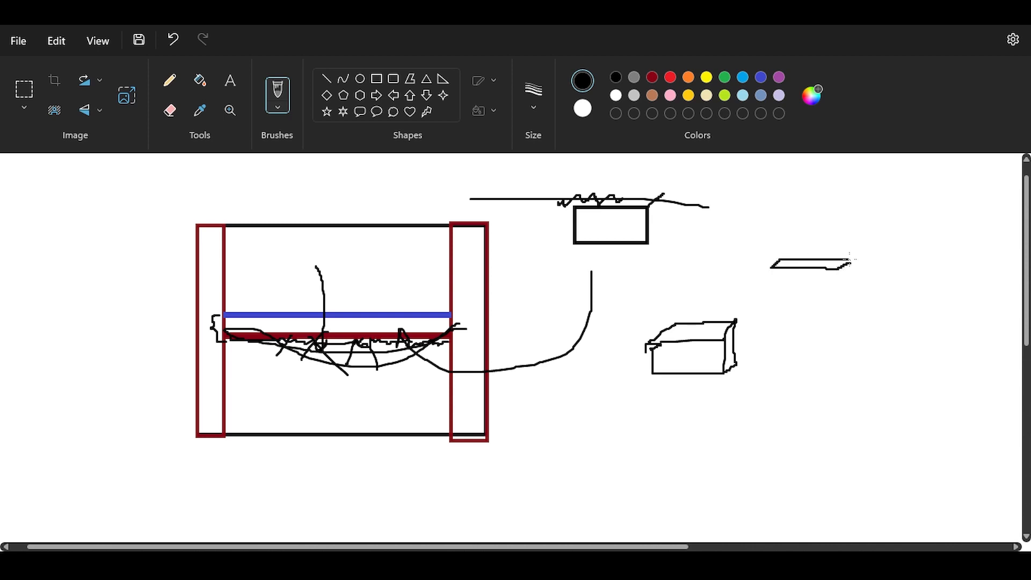
pyautogui.moveTo(848, 309)
pyautogui.mouseDown()
pyautogui.moveTo(840, 279)
pyautogui.moveTo(780, 304)
pyautogui.mouseUp()
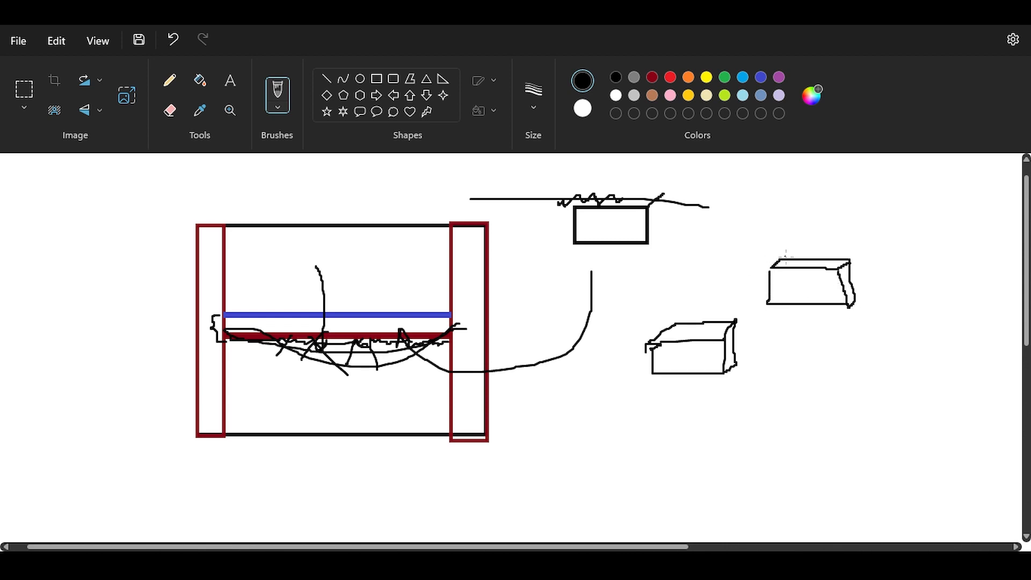
pyautogui.moveTo(787, 255)
pyautogui.mouseDown()
pyautogui.moveTo(736, 250)
pyautogui.moveTo(751, 283)
pyautogui.mouseUp()
pyautogui.moveTo(635, 305); pyautogui.dragTo(667, 308)
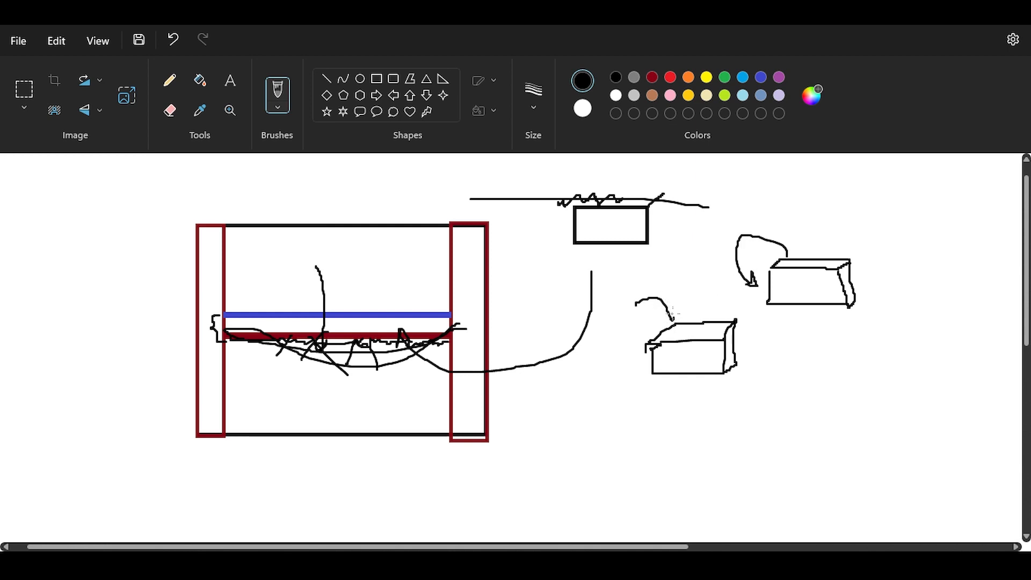
pyautogui.hotkey('ctrl', 'z')
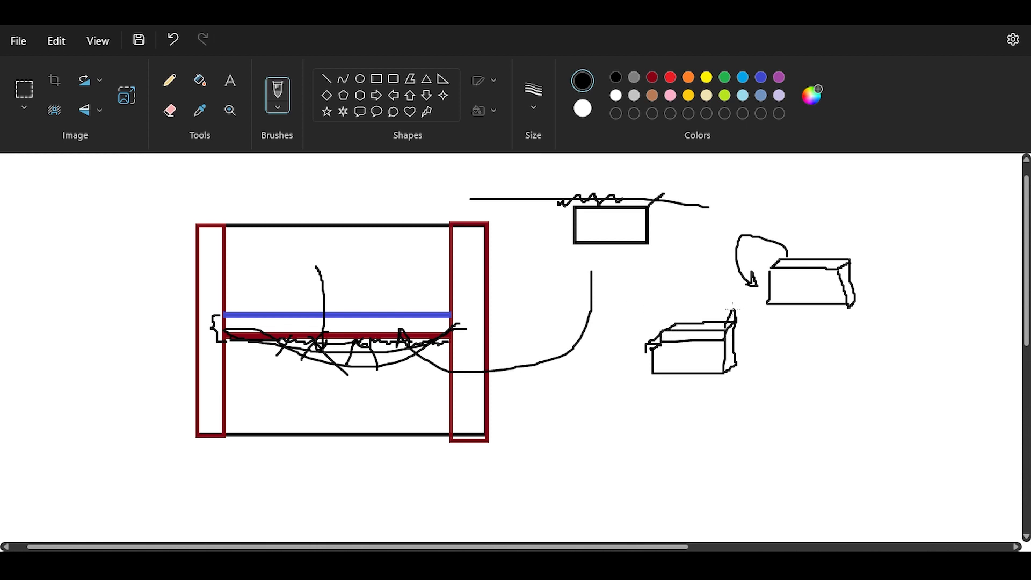
pyautogui.moveTo(698, 308)
pyautogui.mouseDown()
pyautogui.moveTo(664, 309)
pyautogui.moveTo(649, 329)
pyautogui.mouseUp()
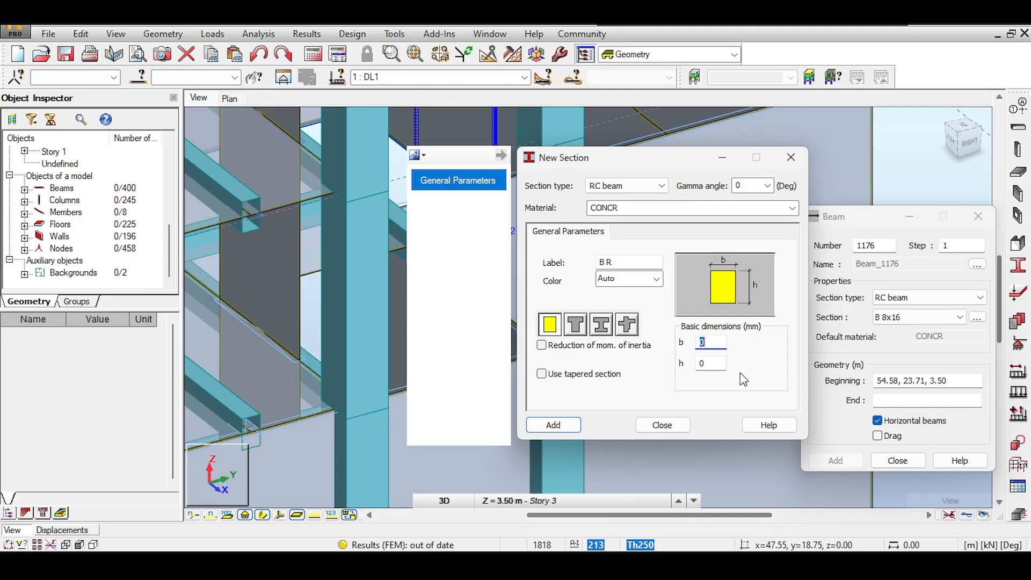
# In Robot, set the new RC beam section's width b to 200 mm and height h to 400 mm, and add the section.
pyautogui.write('300')
pyautogui.press('Tab')
pyautogui.hotkey('shift', 'Tab')
pyautogui.write('200')
pyautogui.press('Tab')
pyautogui.write('400')
pyautogui.click(553, 424)
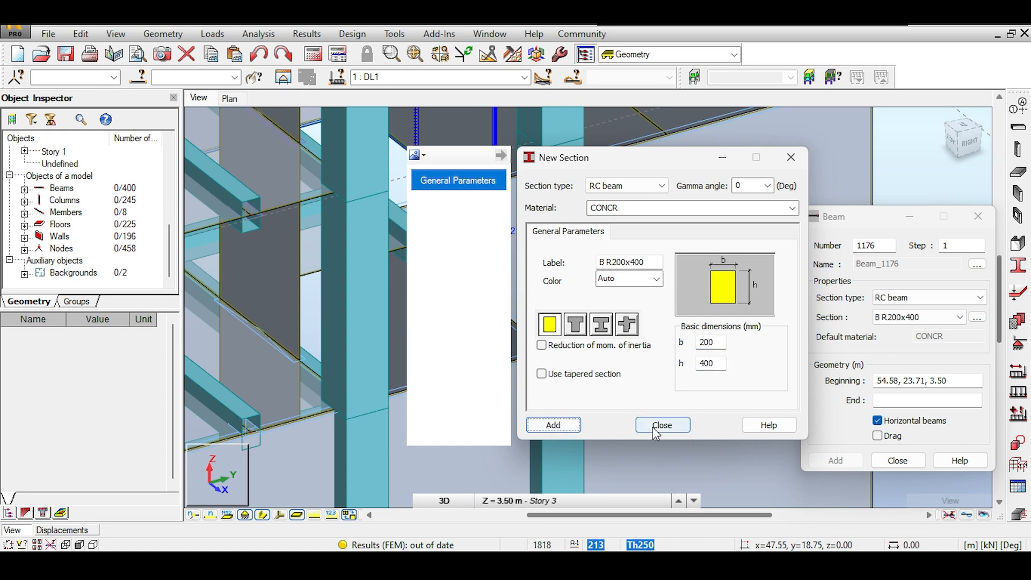
pyautogui.click(653, 425)
# Hide the section shapes and draw a B R200x400 beam between the two stairwell columns' midpoints at Z = 1.75 m.
pyautogui.scroll(-3, 570, 275)
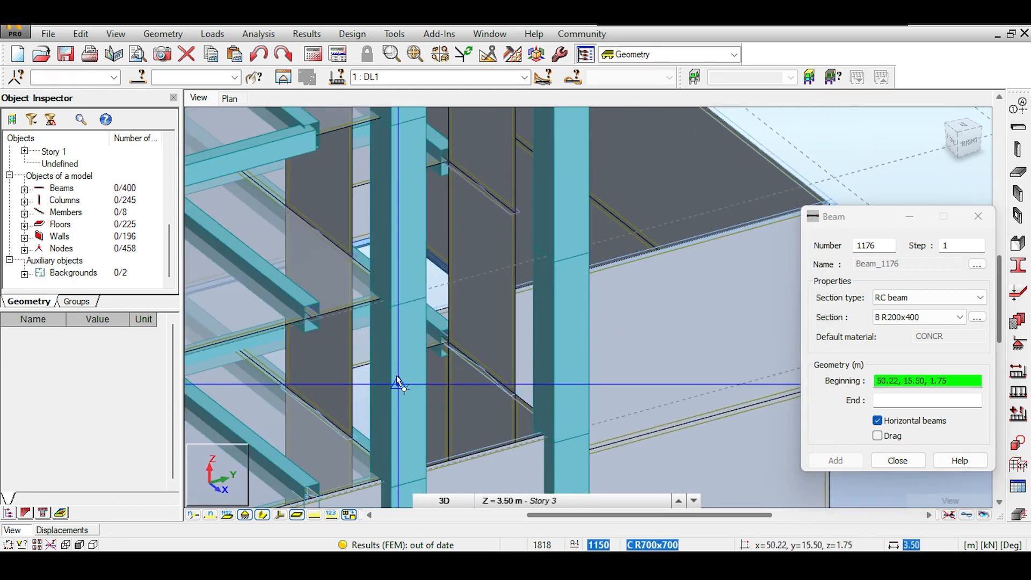
pyautogui.click(262, 515)
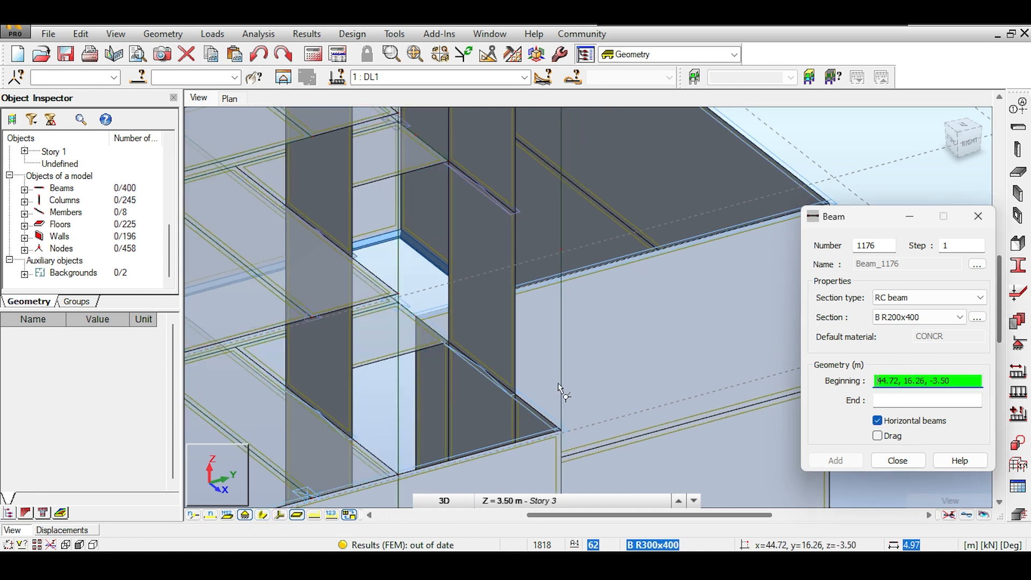
pyautogui.click(561, 339)
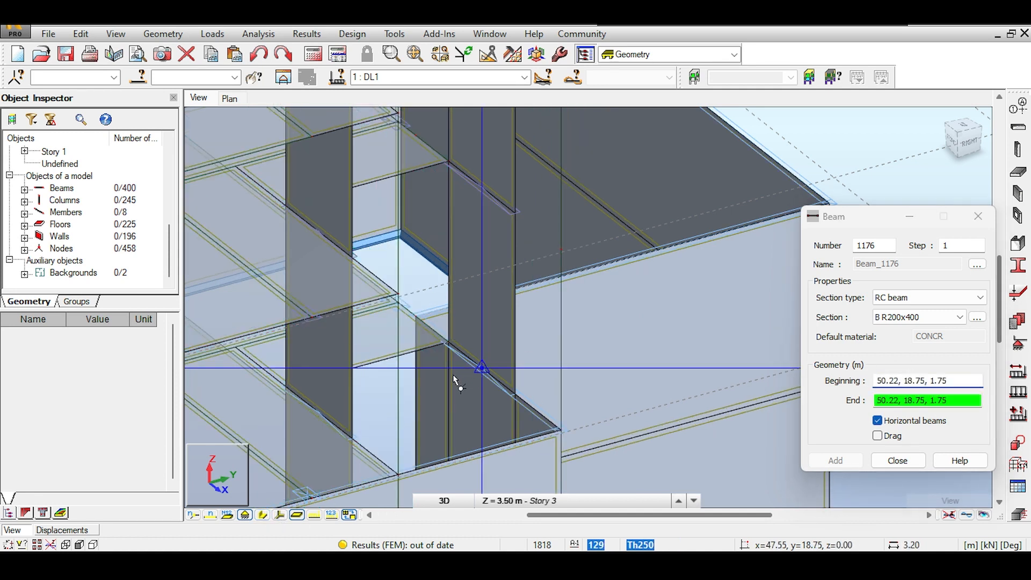
pyautogui.click(398, 383)
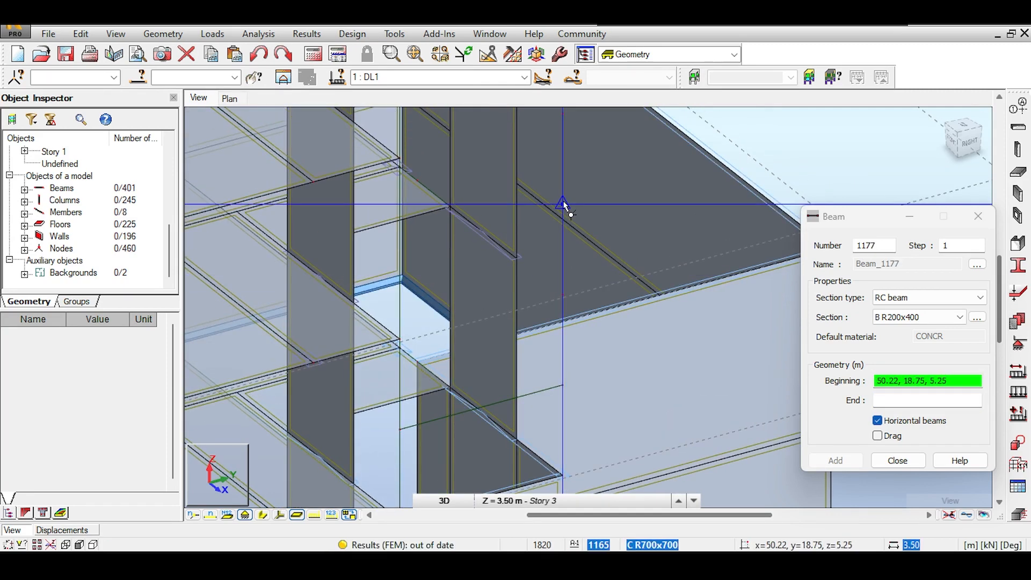
# Draw a matching B R200x400 beam one storey higher between the stairwell columns' midpoints at Z = 5.25 m.
pyautogui.click(564, 208)
pyautogui.click(403, 249)
pyautogui.press('Escape')
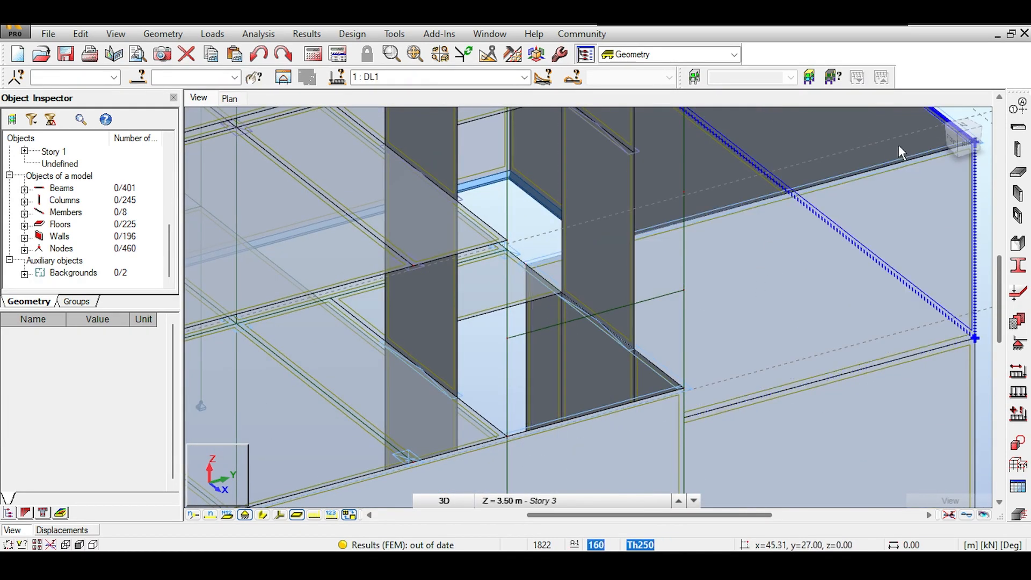
# Start a contour floor slab with the Shell calculation model and the Th200 thickness.
pyautogui.moveTo(959, 139); pyautogui.dragTo(990, 141)
pyautogui.click(1015, 174)
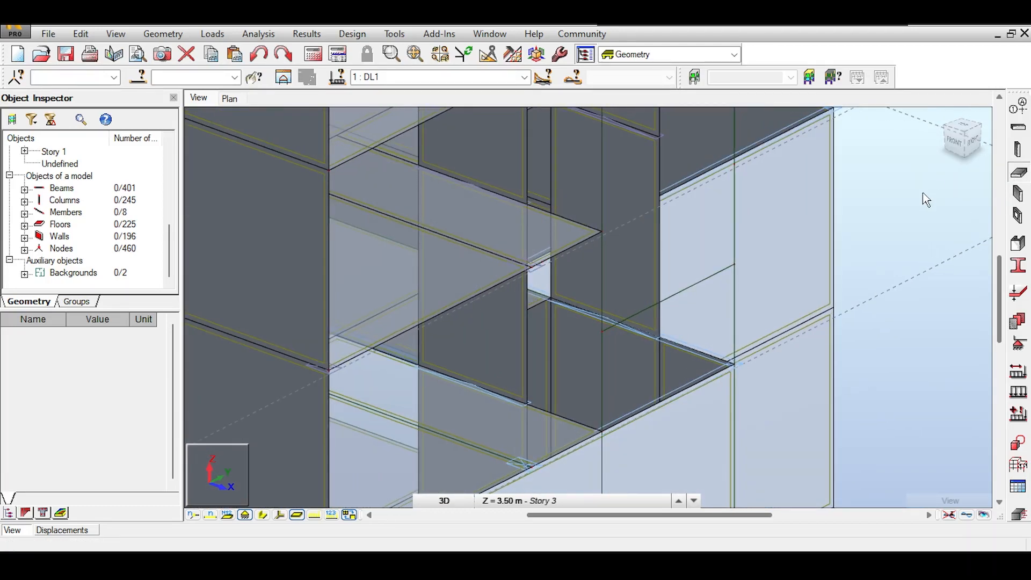
pyautogui.click(911, 250)
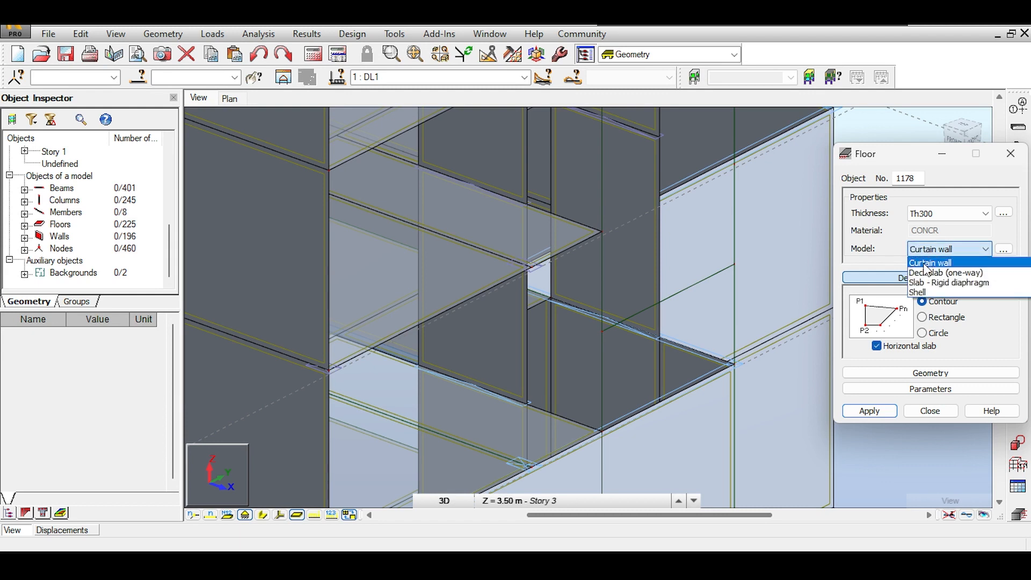
pyautogui.click(921, 295)
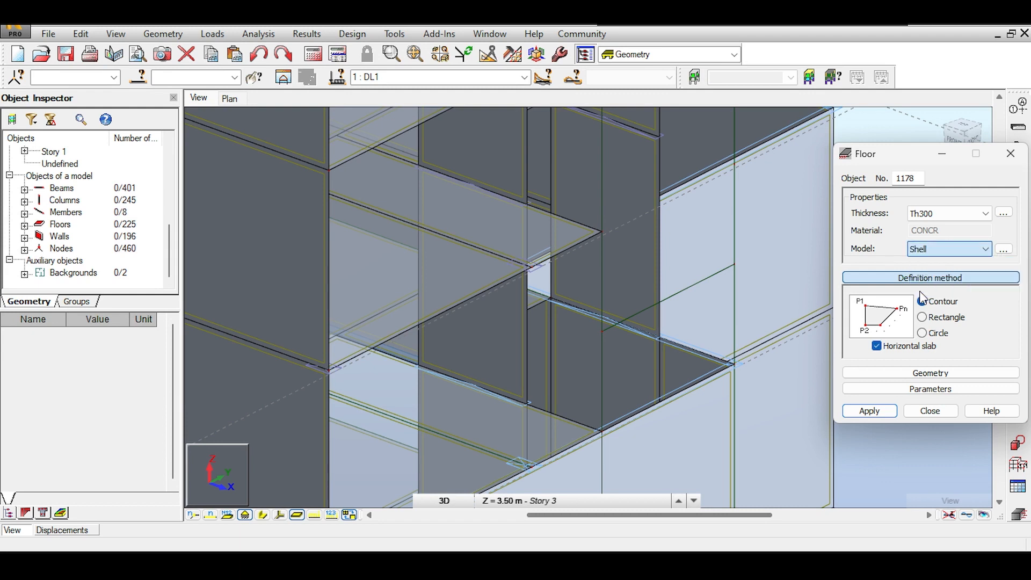
pyautogui.click(929, 214)
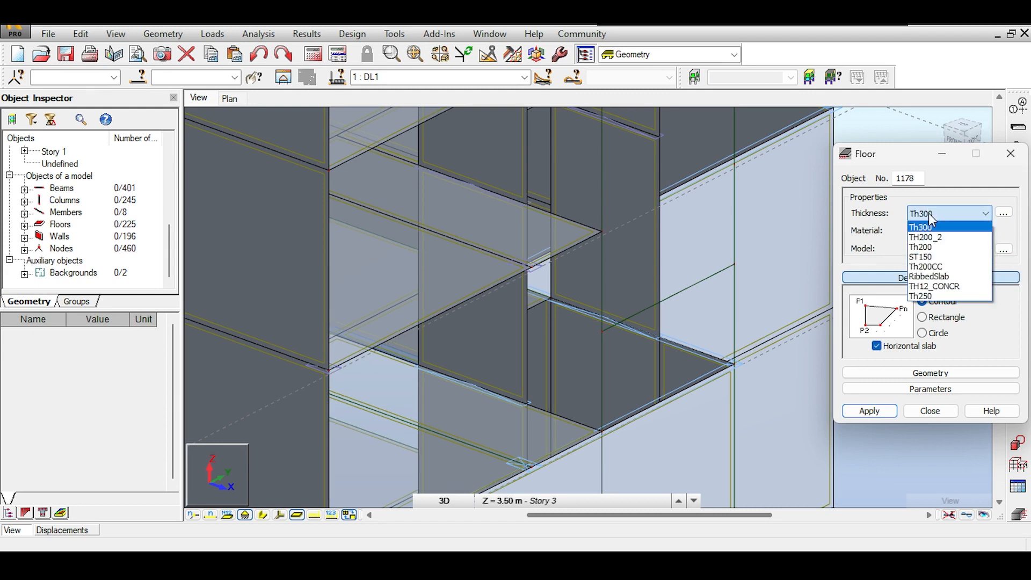
pyautogui.click(931, 248)
# Add a constant 200 mm slab thickness labelled Th200Stairs with the moment of inertia reduction turned off.
pyautogui.click(999, 213)
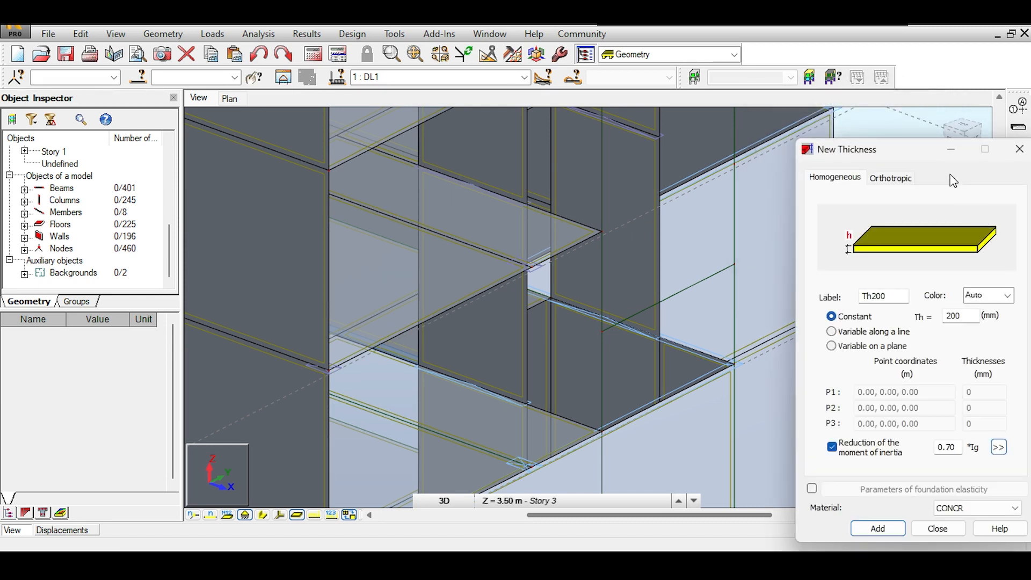
pyautogui.doubleClick(895, 298)
pyautogui.write('Stairs')
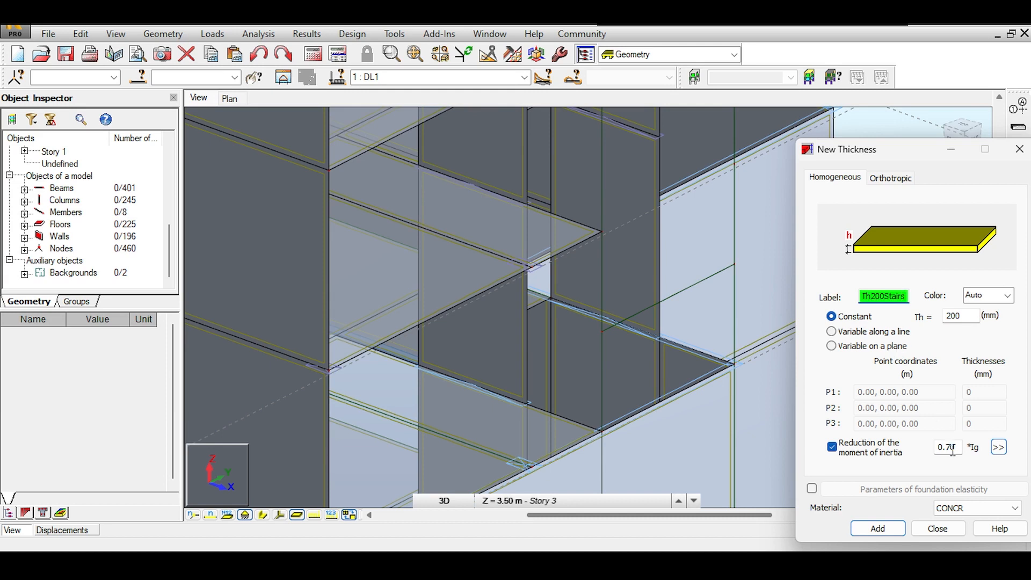
pyautogui.click(831, 447)
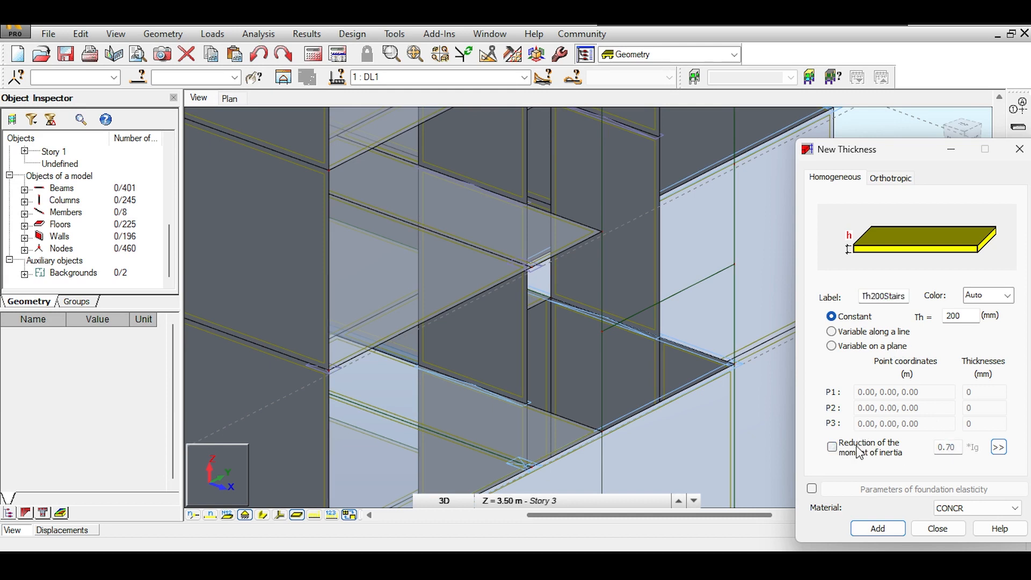
pyautogui.click(880, 529)
pyautogui.click(935, 528)
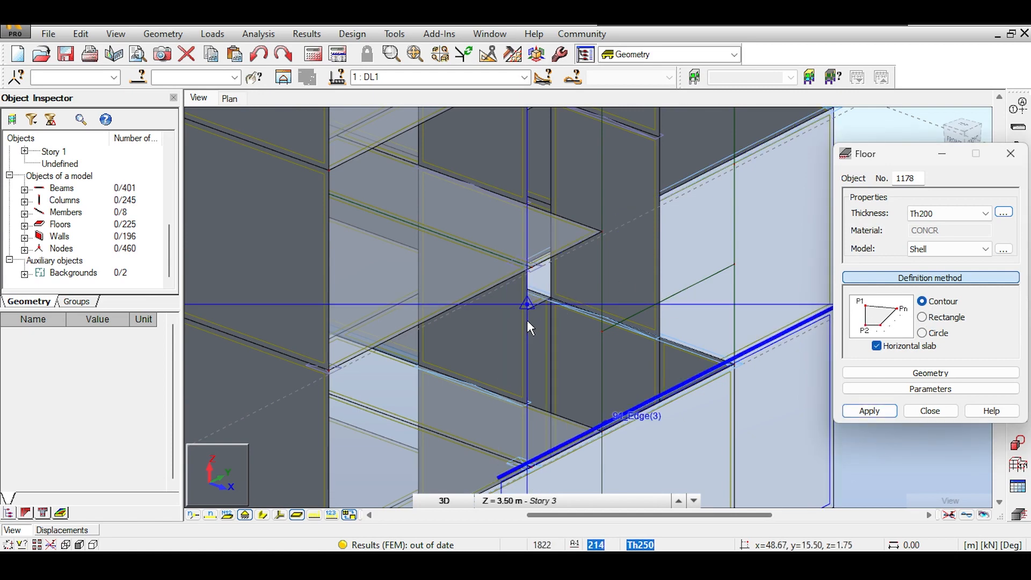
# With the horizontal slab restriction off, draw the rectangular stair landing slab at Z = 1.75 m between the mid-storey beam and the stairwell columns.
pyautogui.scroll(2, 530, 318)
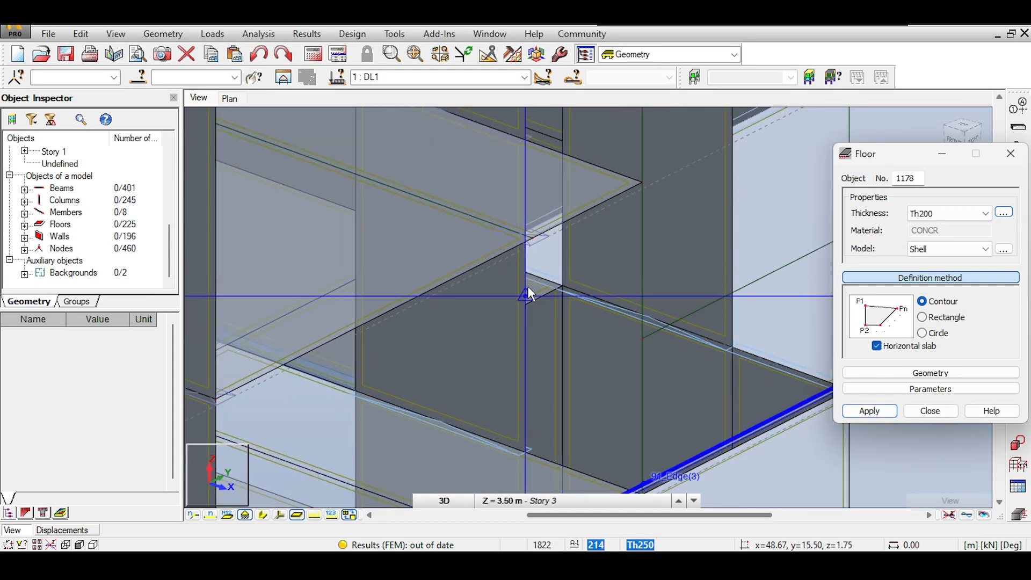
pyautogui.moveTo(528, 285); pyautogui.dragTo(564, 286, button='middle')
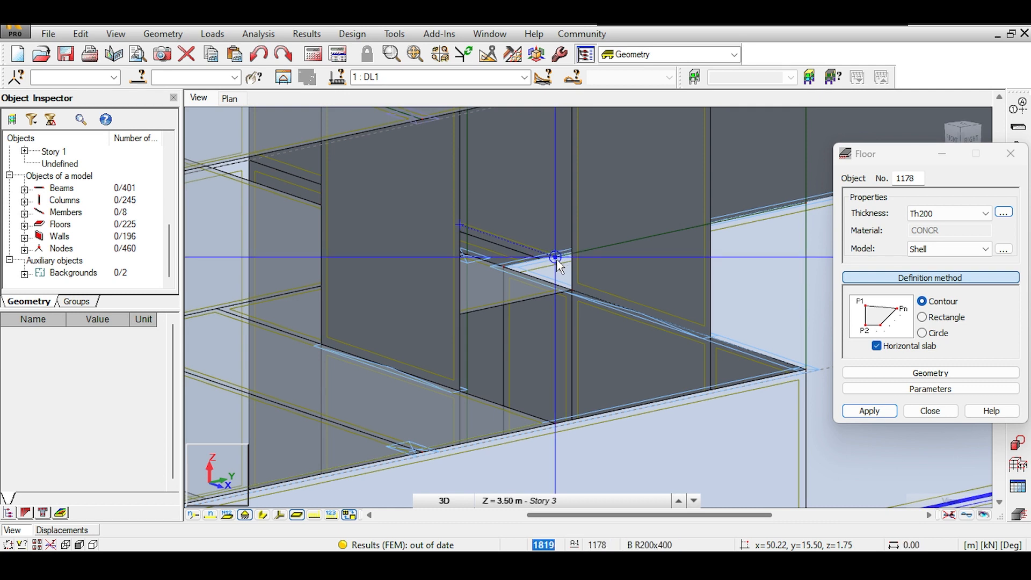
pyautogui.click(897, 349)
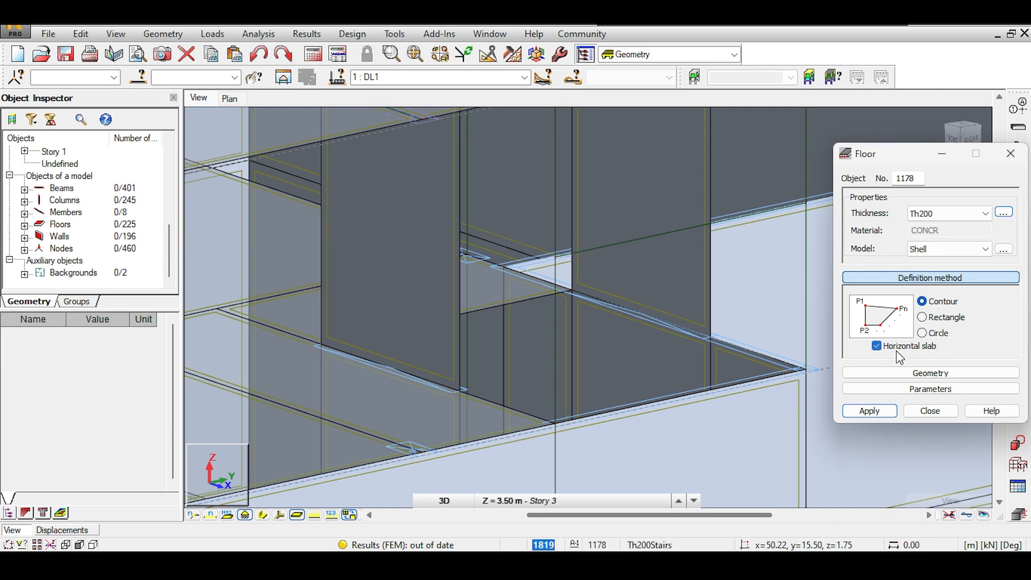
pyautogui.moveTo(810, 208); pyautogui.dragTo(782, 273, button='middle')
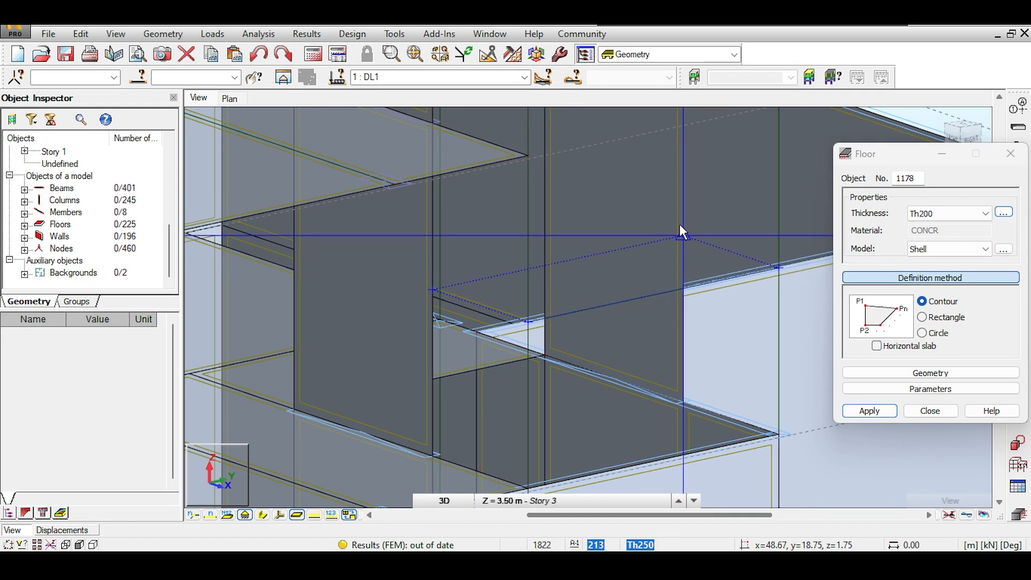
pyautogui.click(680, 227)
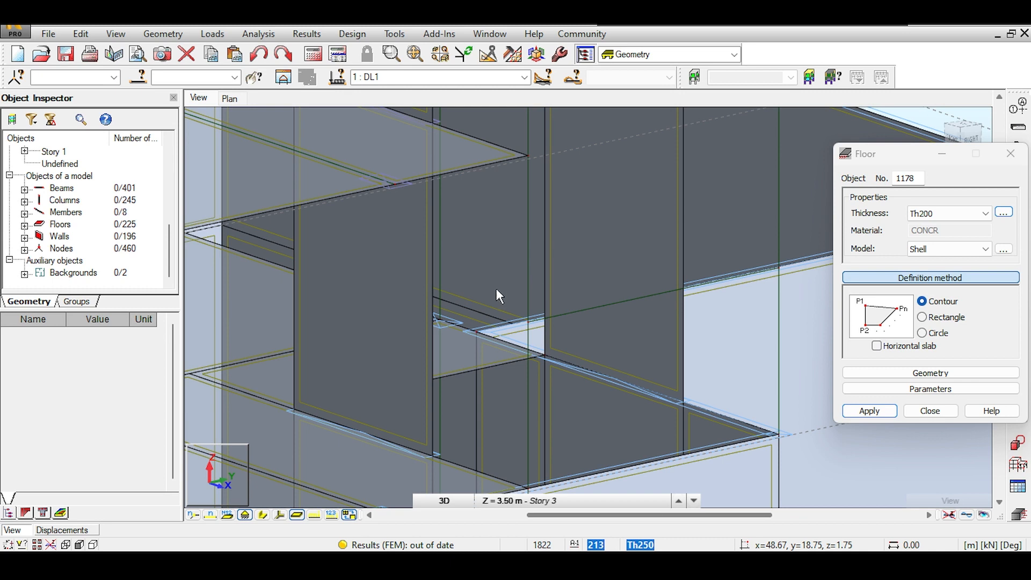
pyautogui.click(432, 290)
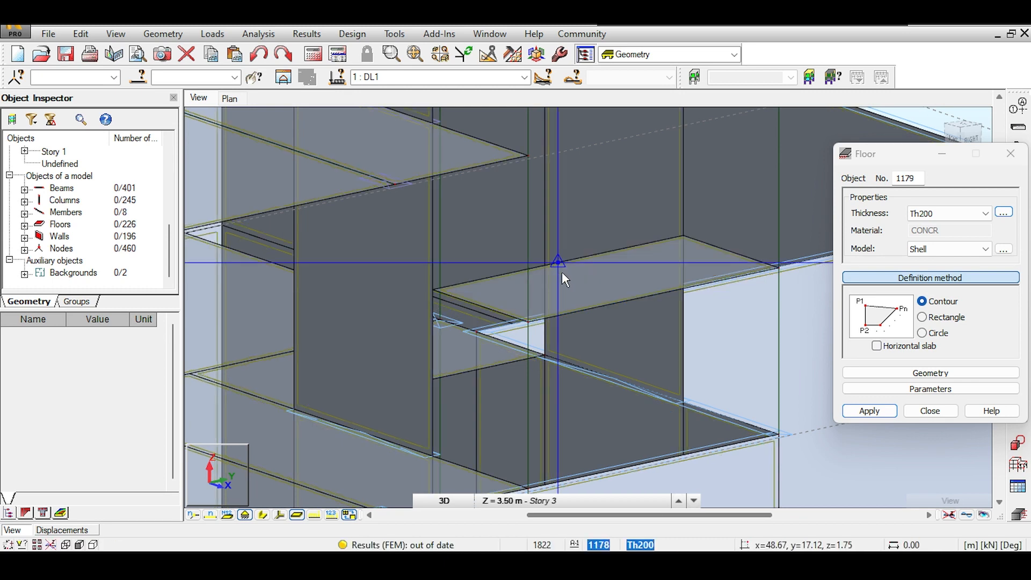
# Display the local axes of the model objects and examine the landing slab from several angles.
pyautogui.moveTo(514, 303); pyautogui.dragTo(602, 269, button='middle')
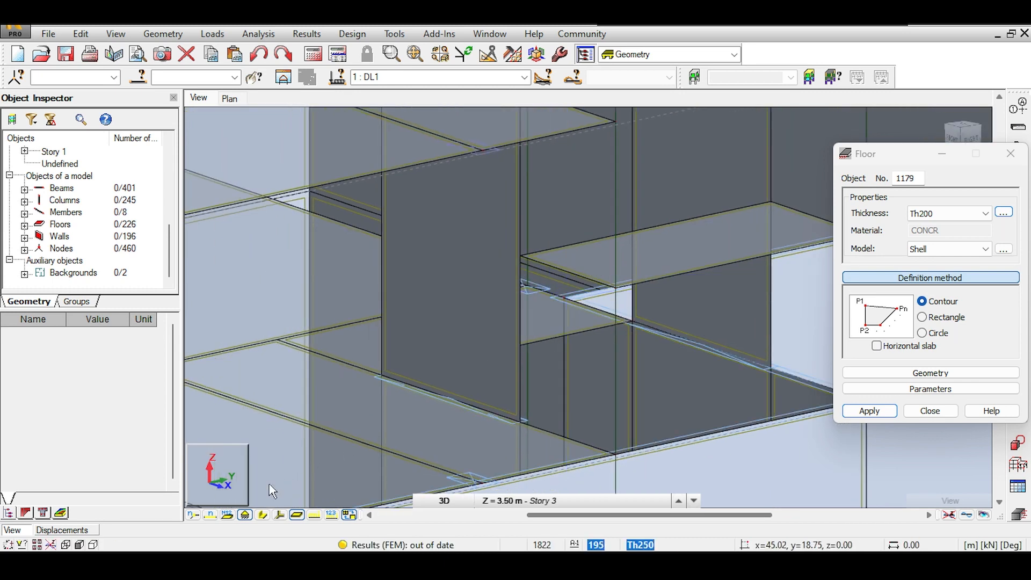
pyautogui.click(278, 519)
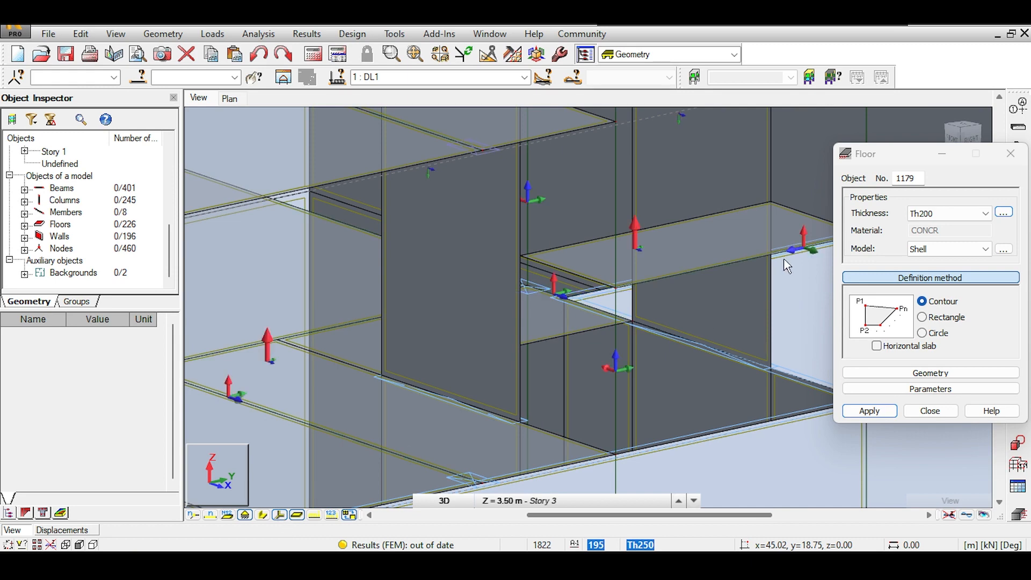
pyautogui.scroll(2, 771, 202)
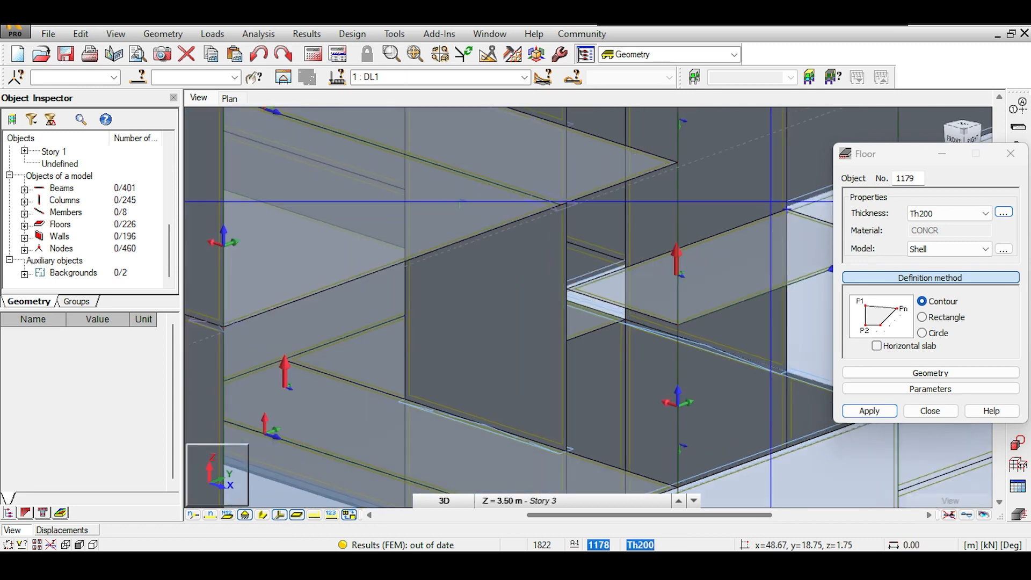
pyautogui.scroll(1, 771, 202)
pyautogui.scroll(4, 771, 202)
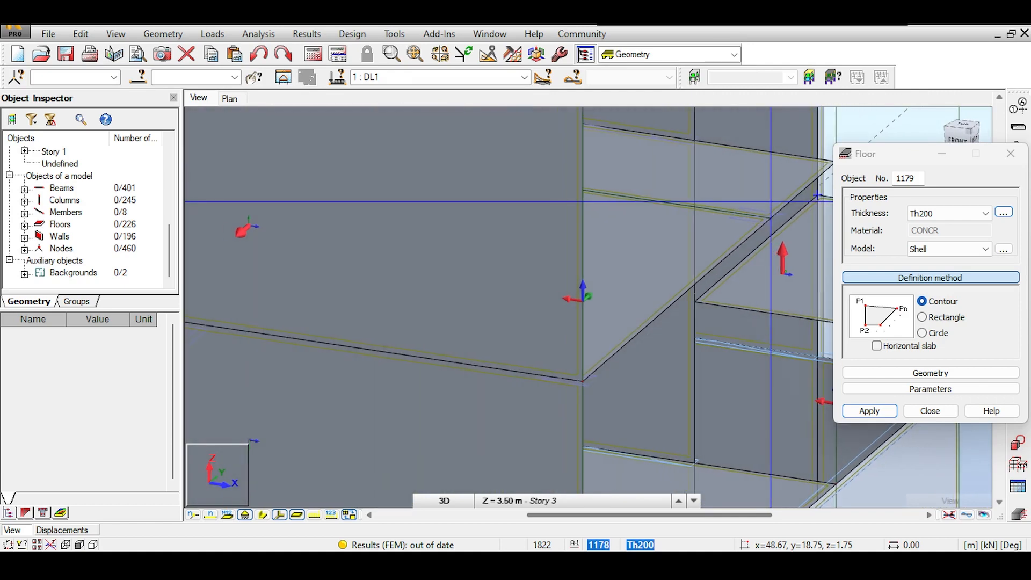
pyautogui.scroll(4, 771, 202)
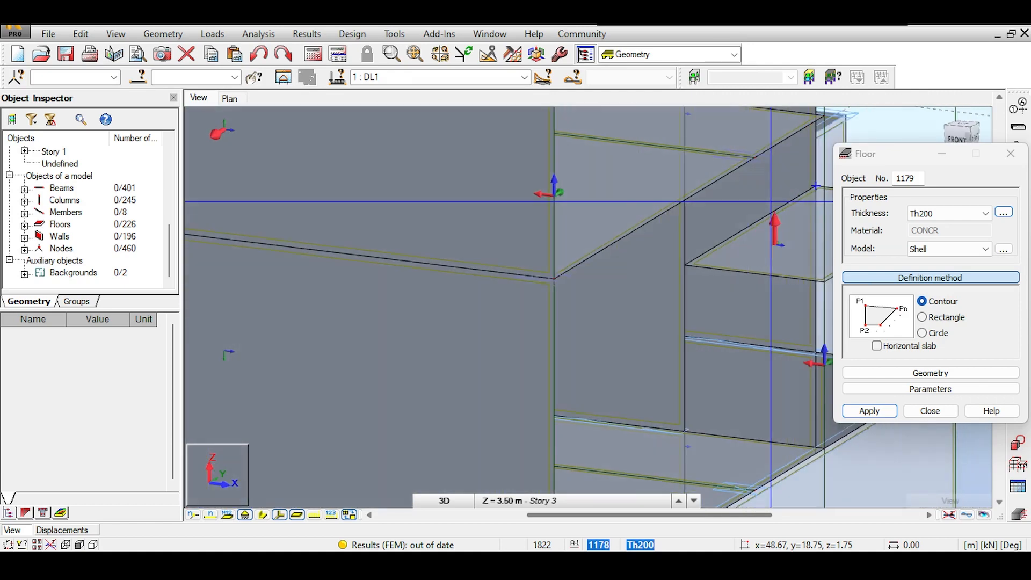
pyautogui.scroll(2, 771, 202)
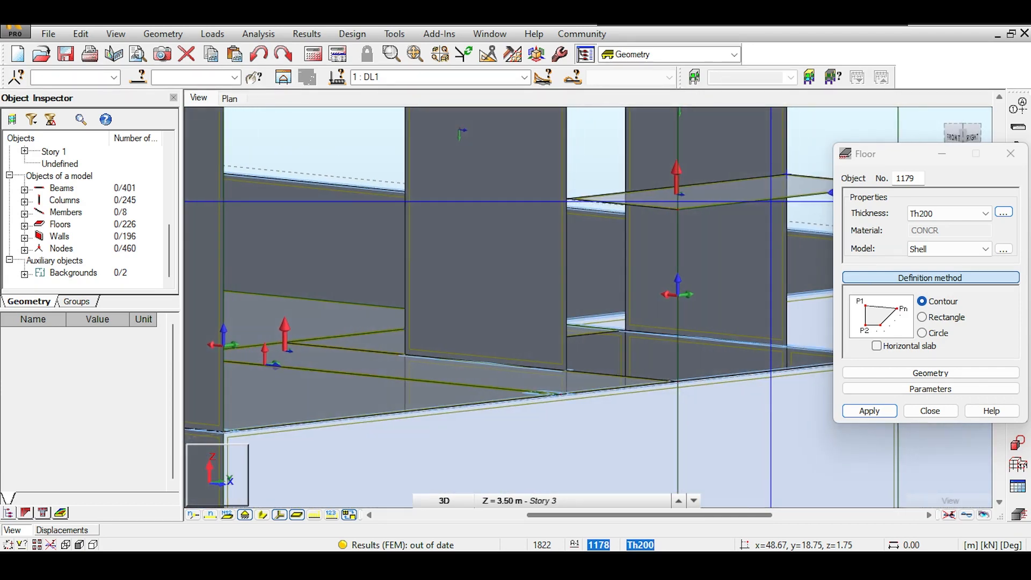
pyautogui.moveTo(772, 202)
pyautogui.keyDown('shift'); pyautogui.mouseDown(button='middle')
pyautogui.moveTo(768, 284)
pyautogui.moveTo(771, 202)
pyautogui.mouseUp(button='middle'); pyautogui.keyUp('shift')
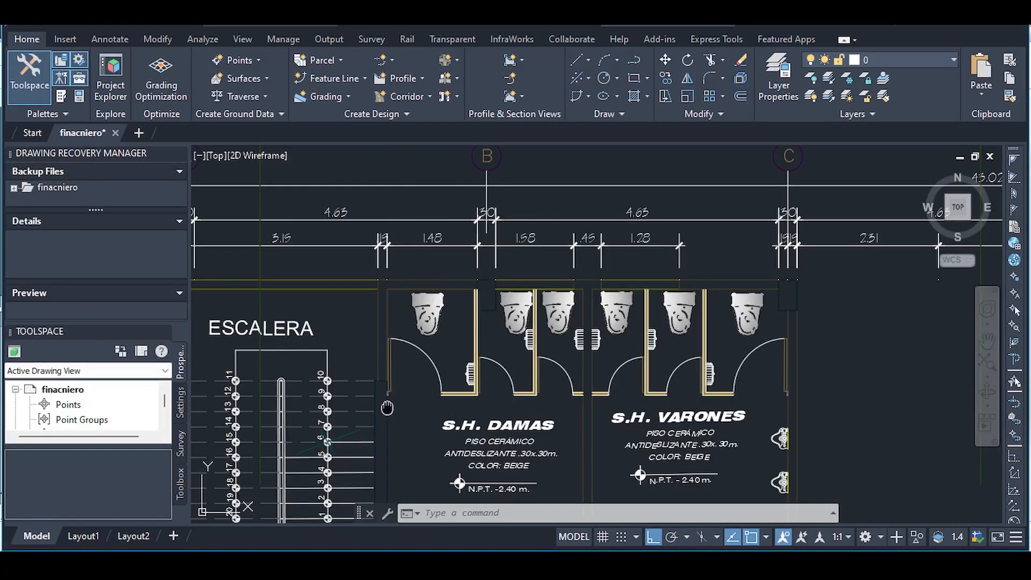
# Switch to the finacniero drawing in Civil 3D and examine where the ESCALERA flight's first steps meet the adjacent wall.
pyautogui.scroll(3, 474, 407)
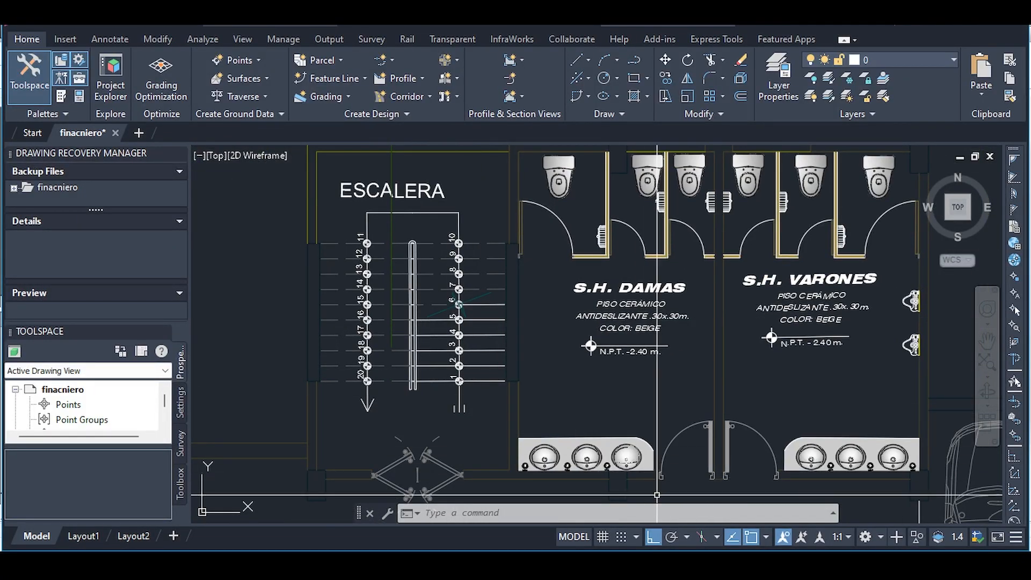
pyautogui.scroll(6, 497, 346)
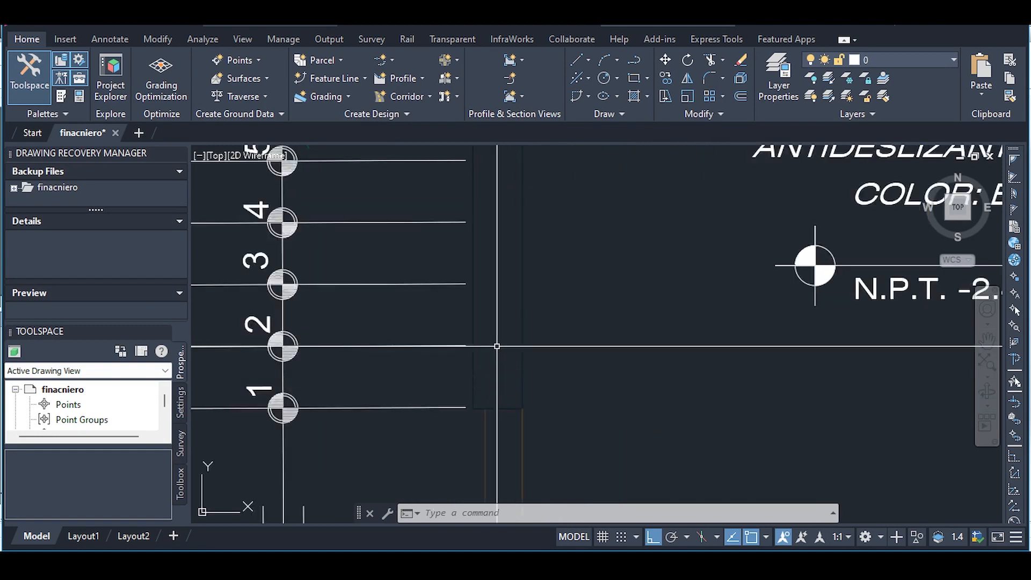
pyautogui.scroll(-6, 564, 414)
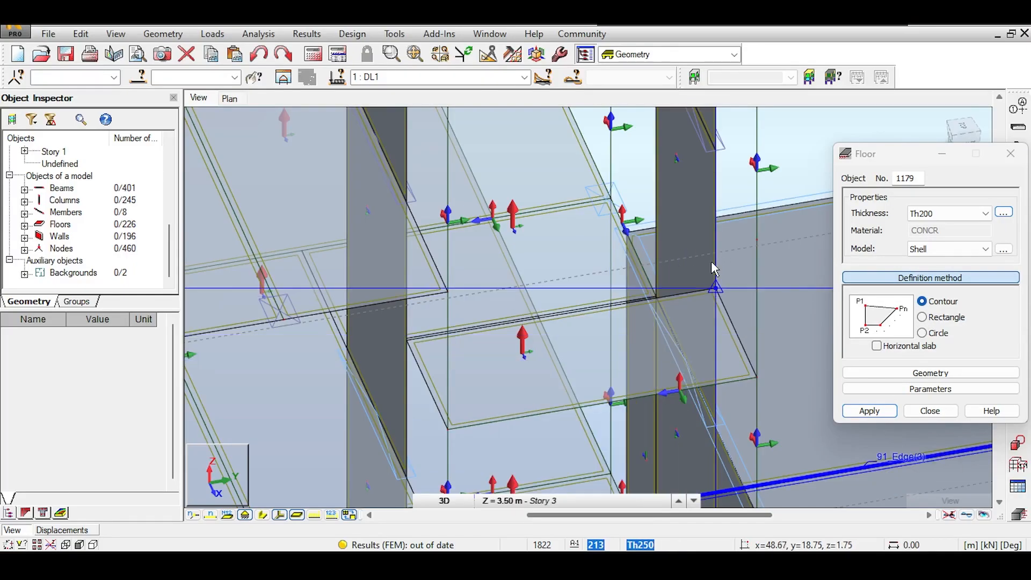
# Back in Robot, draw an inclined stair flight slab from the floor edge at Z = 0.00 m to half the landing's inner edge at Z = 1.75 m.
pyautogui.moveTo(651, 299); pyautogui.dragTo(651, 192, button='middle')
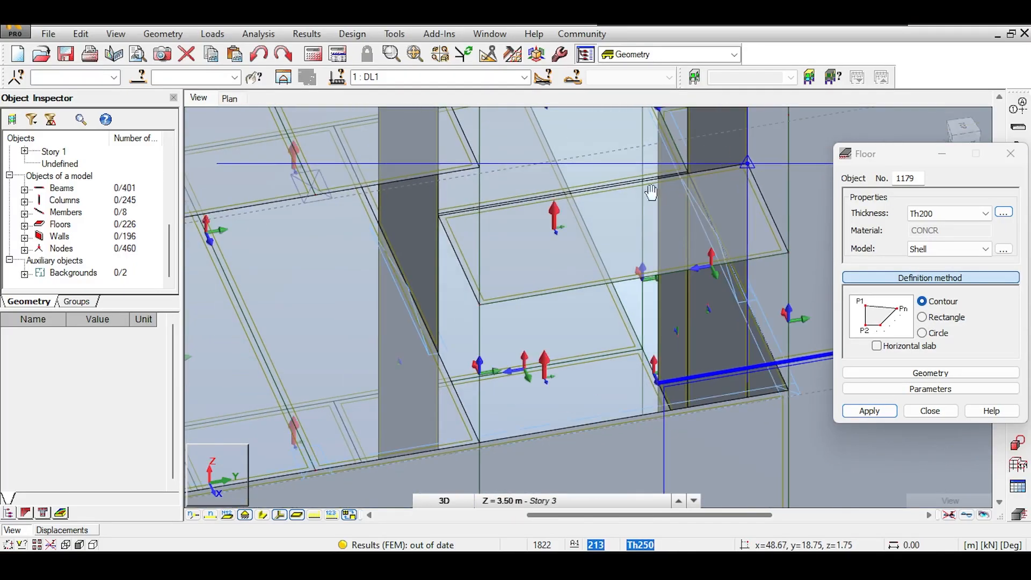
pyautogui.moveTo(499, 234); pyautogui.dragTo(537, 272, button='middle')
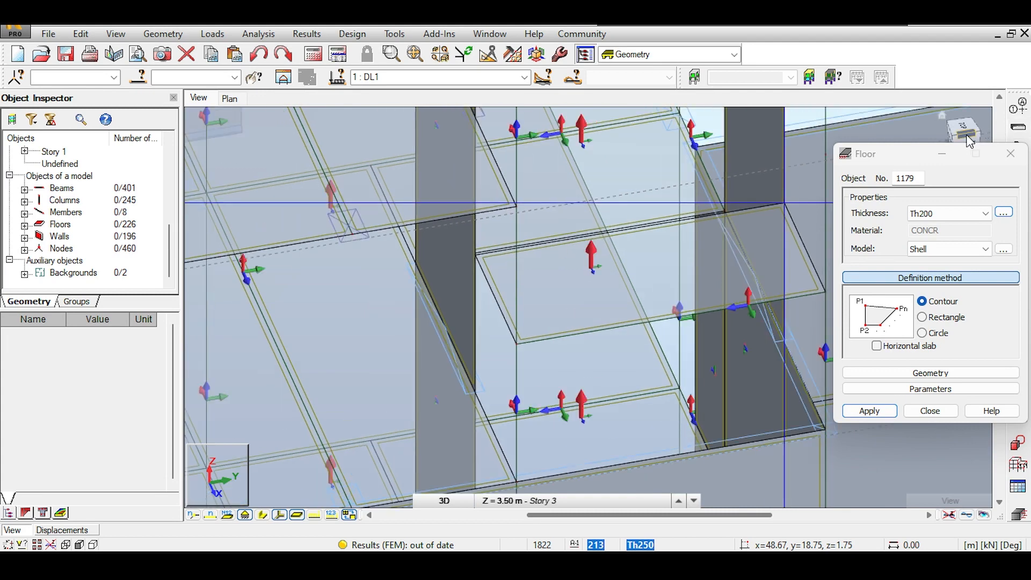
pyautogui.moveTo(969, 141); pyautogui.dragTo(928, 156)
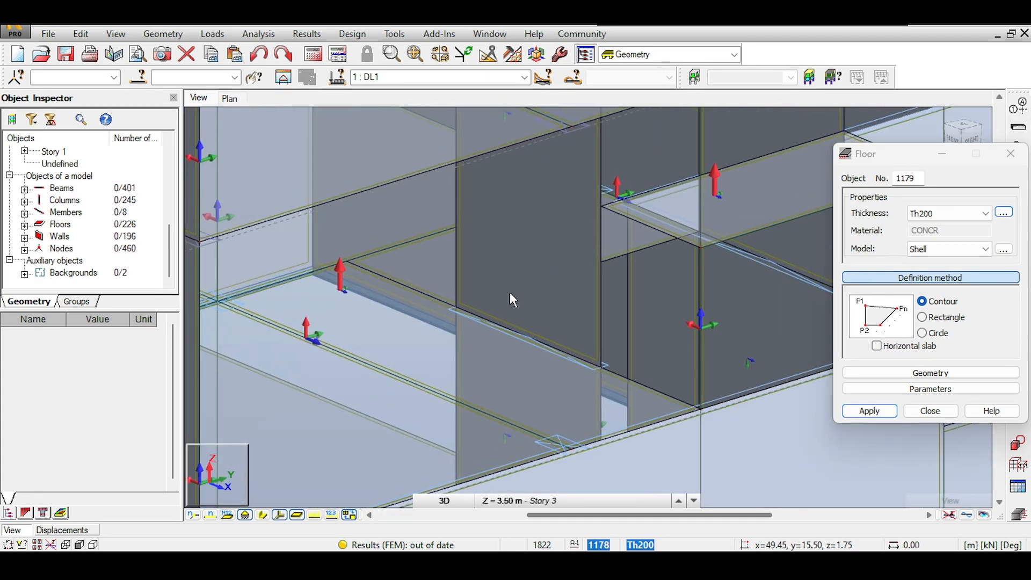
pyautogui.scroll(5, 460, 305)
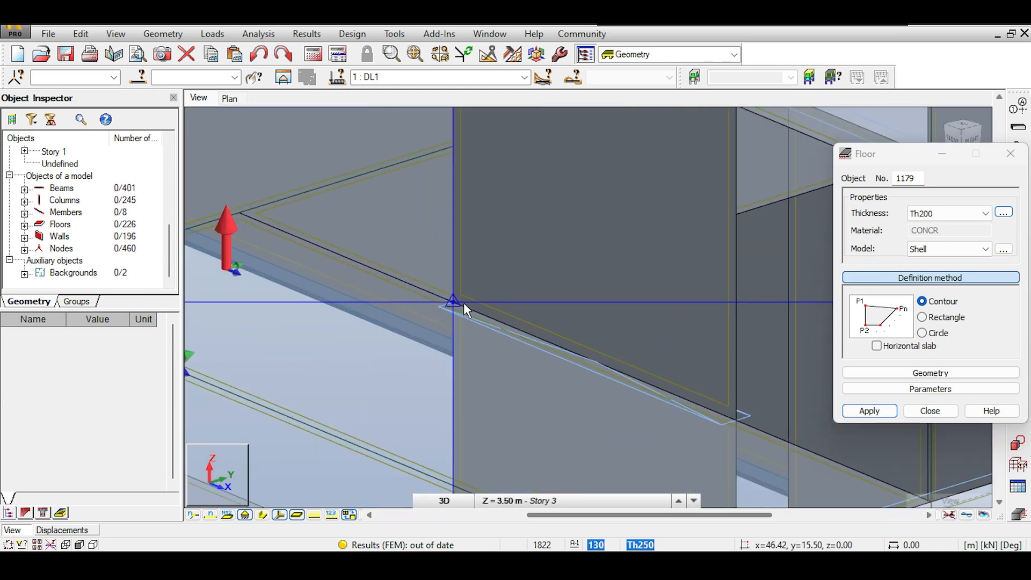
pyautogui.scroll(6, 697, 250)
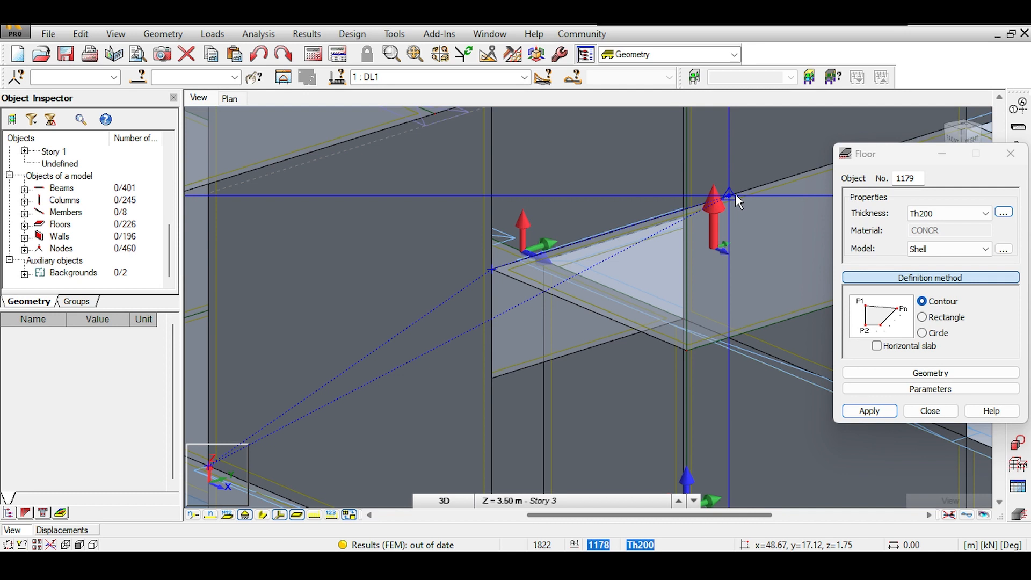
pyautogui.moveTo(472, 385); pyautogui.dragTo(511, 357, button='middle')
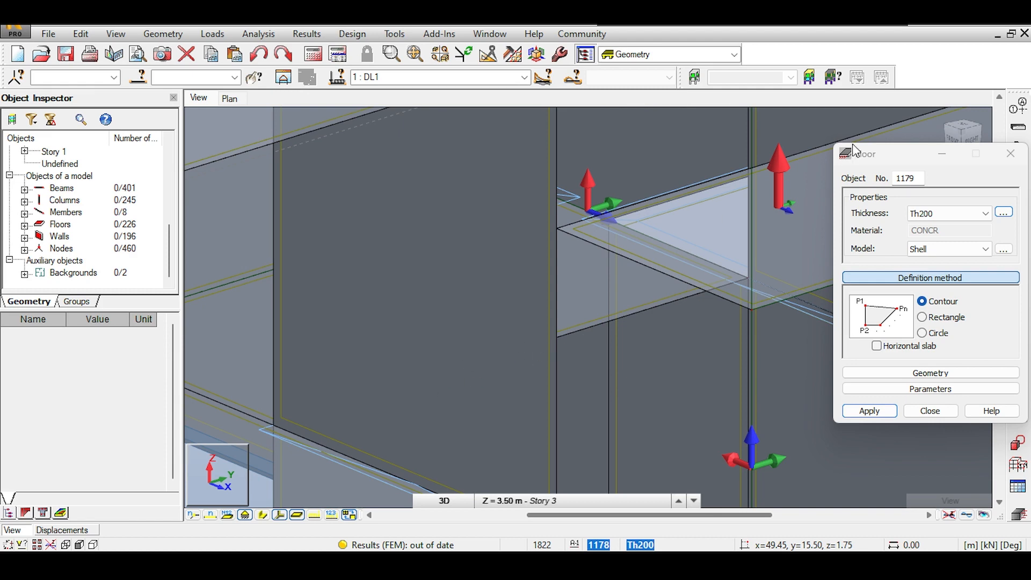
pyautogui.moveTo(950, 135); pyautogui.dragTo(937, 136)
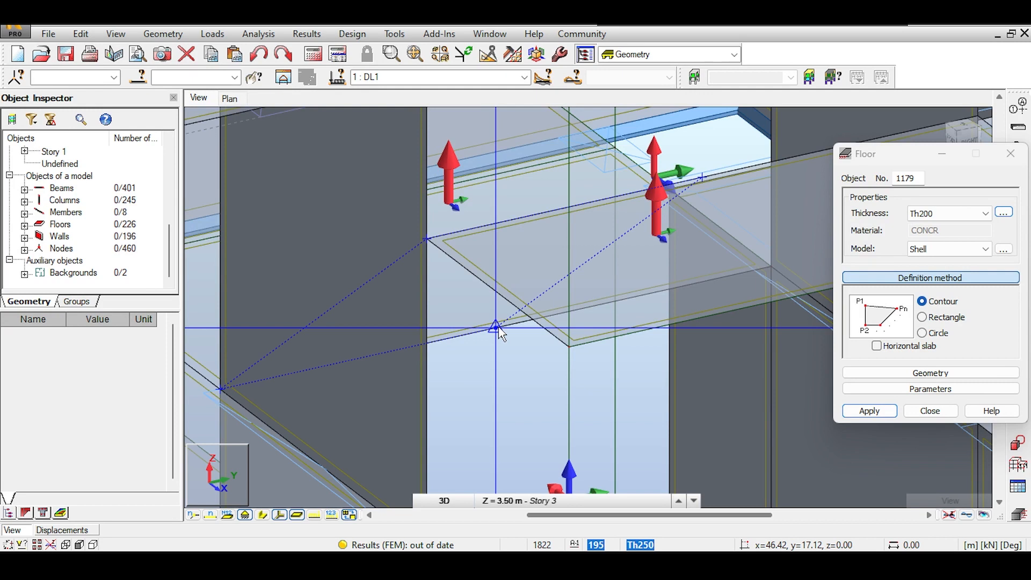
pyautogui.click(460, 315)
pyautogui.doubleClick(588, 280)
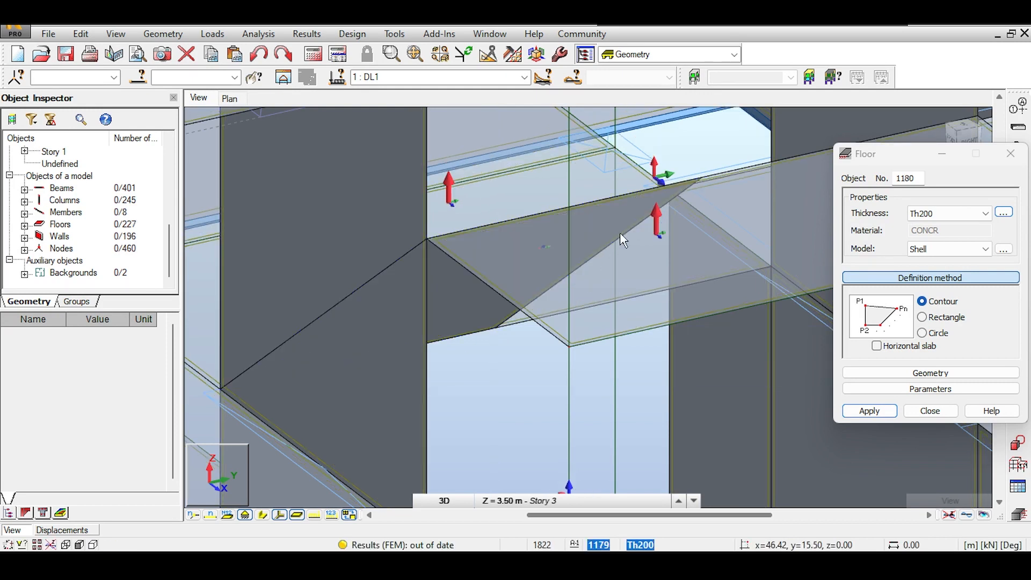
pyautogui.moveTo(740, 170); pyautogui.dragTo(703, 118, button='middle')
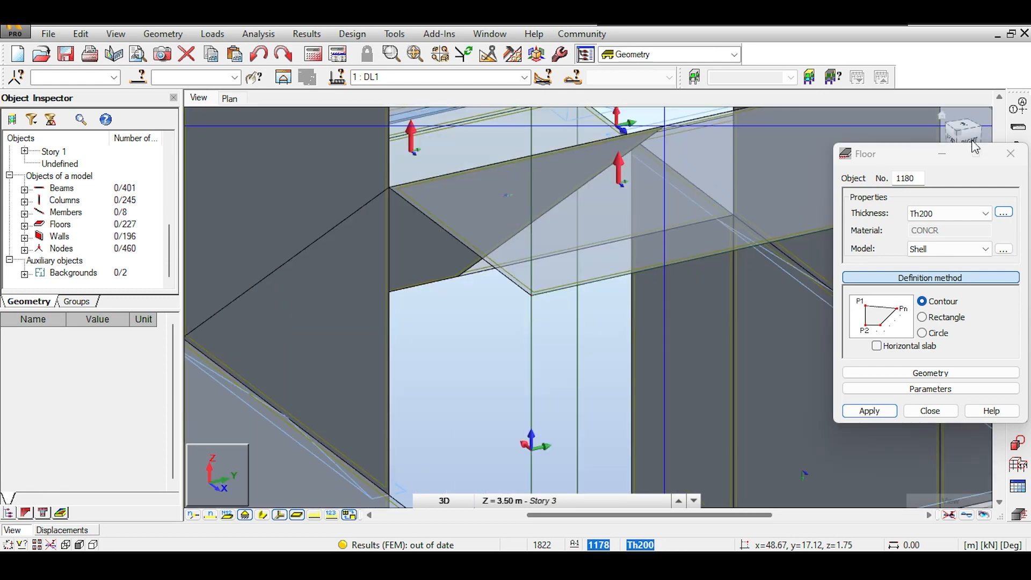
# Start the Th200 stair flight's floor contour at the upper landing corner x=46.42, y=18.75, z=3.50.
pyautogui.moveTo(965, 131); pyautogui.dragTo(892, 138)
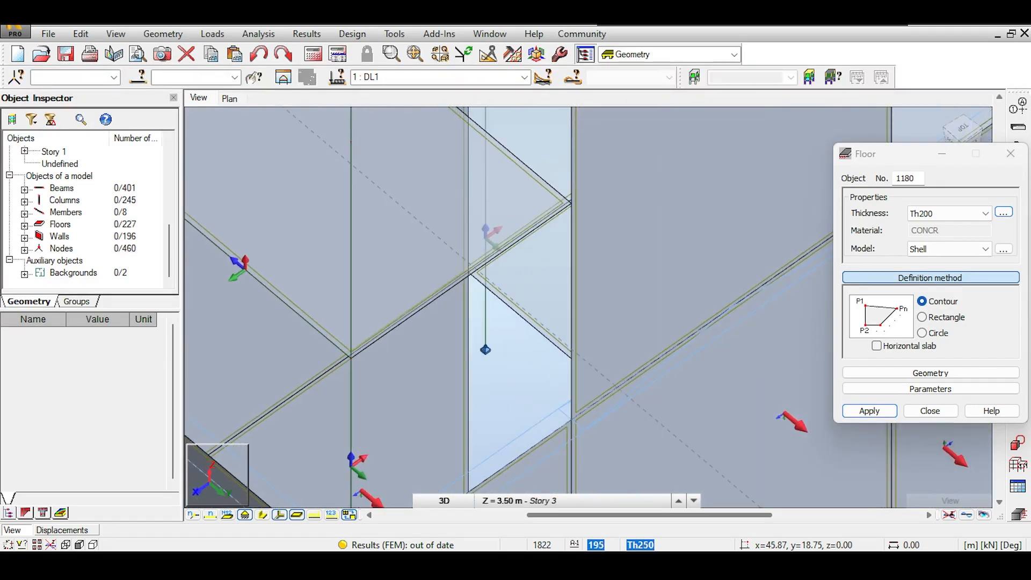
pyautogui.moveTo(778, 205); pyautogui.dragTo(586, 290, button='middle')
pyautogui.scroll(-1, 610, 270)
pyautogui.scroll(-1, 609, 274)
pyautogui.scroll(1, 631, 179)
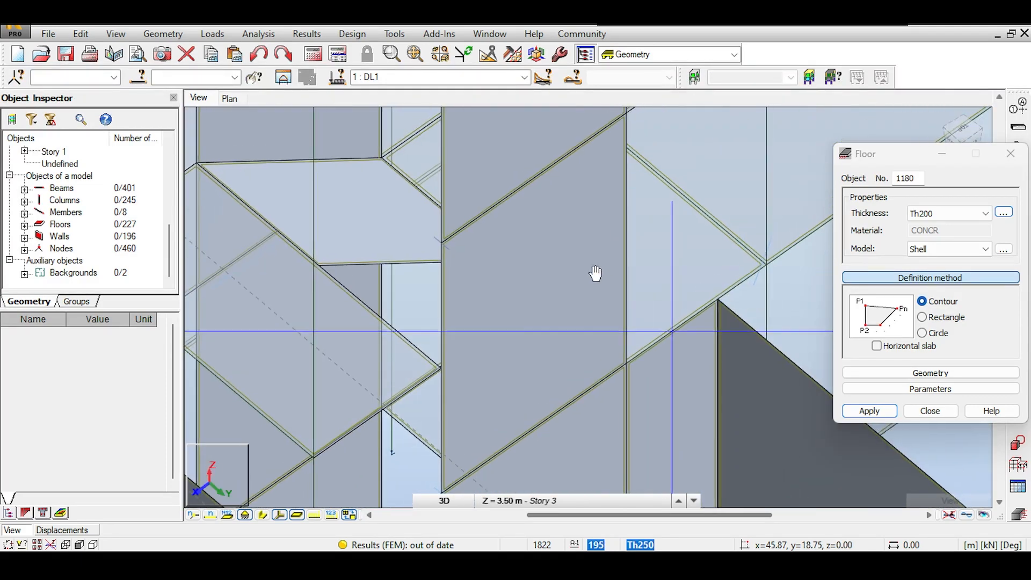
pyautogui.moveTo(637, 194); pyautogui.dragTo(598, 246, button='middle')
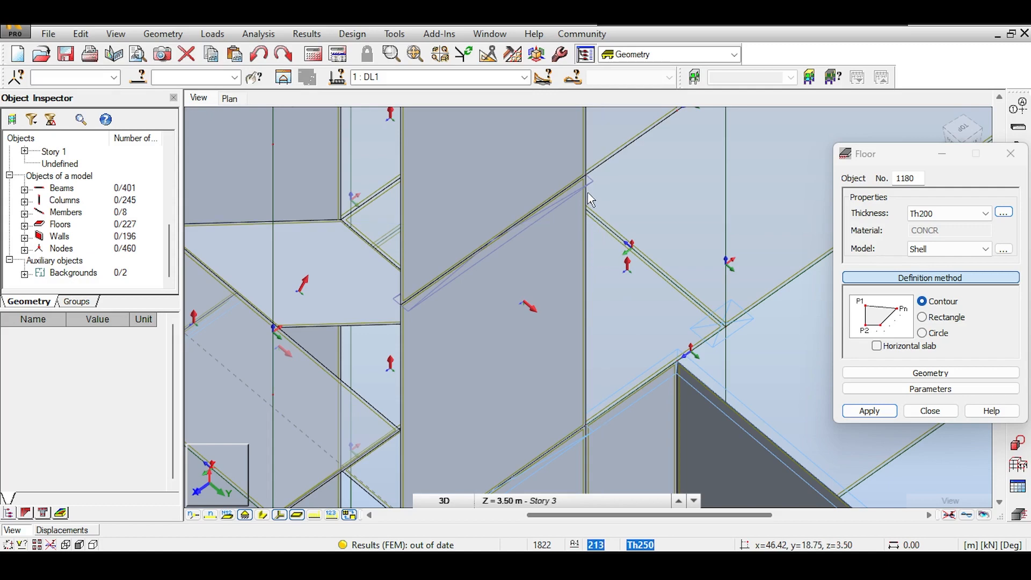
pyautogui.scroll(2, 588, 177)
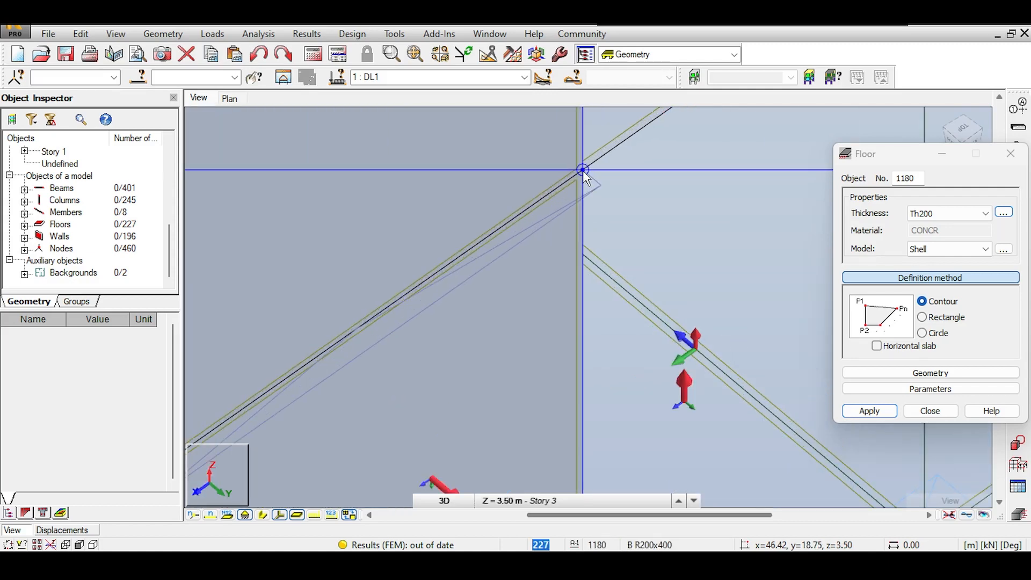
pyautogui.scroll(-3, 517, 292)
pyautogui.scroll(-1, 500, 275)
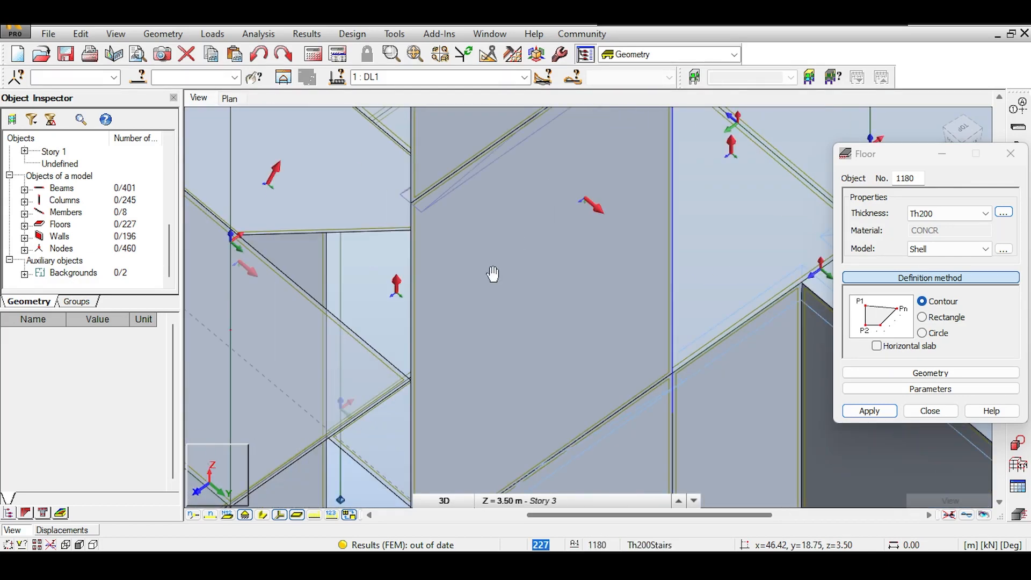
# Place the contour's second corner at the lower landing, x=48.67, y=18.75, z=1.75, showing section shapes to check the location.
pyautogui.scroll(5, 411, 376)
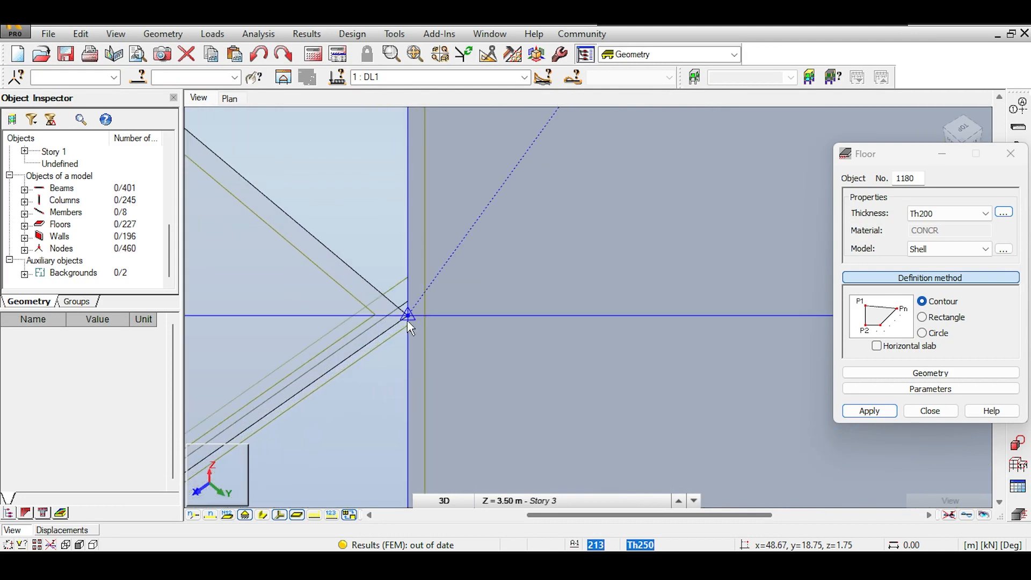
pyautogui.scroll(3, 424, 290)
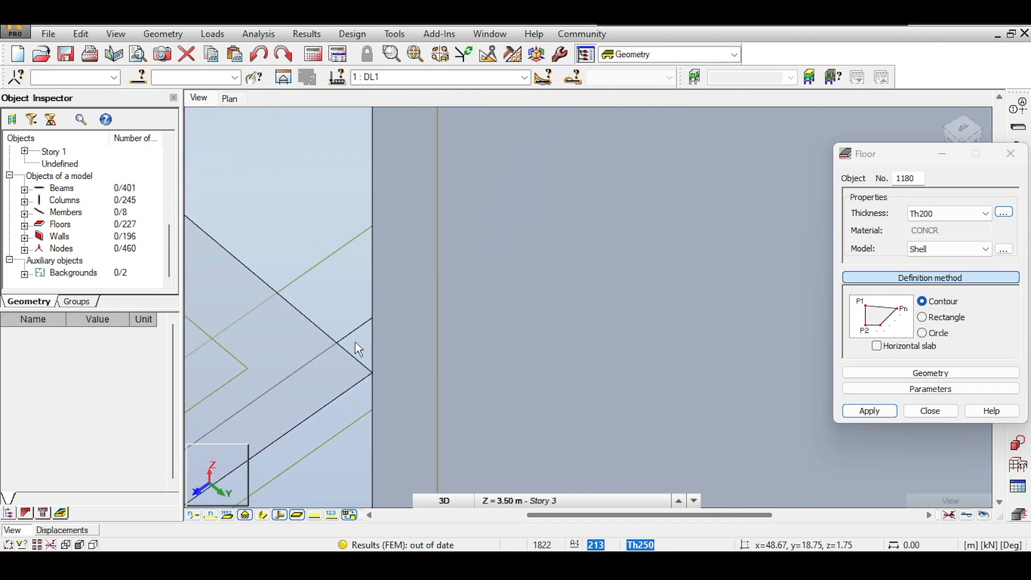
pyautogui.click(262, 515)
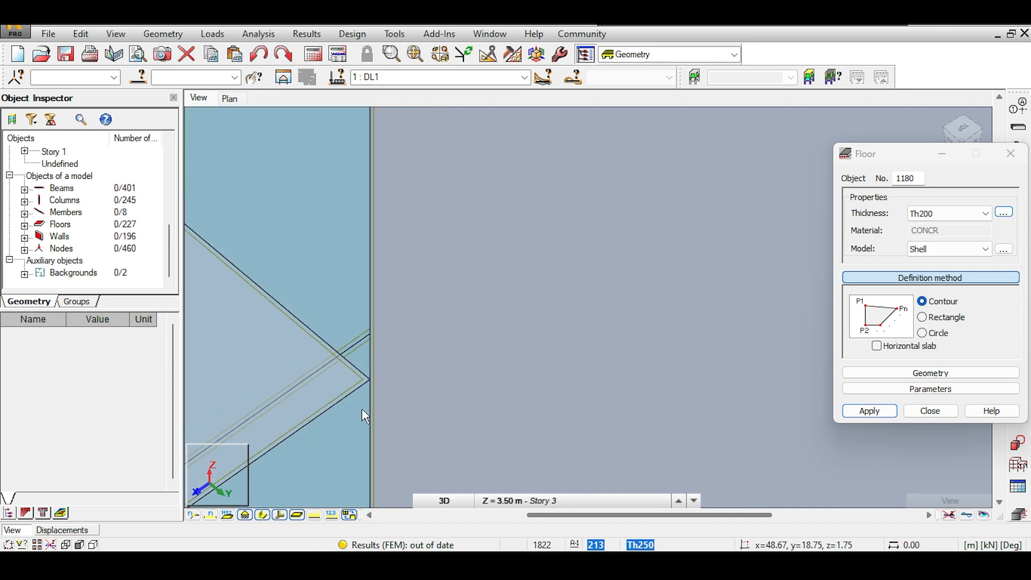
pyautogui.moveTo(390, 353); pyautogui.dragTo(581, 213, button='middle')
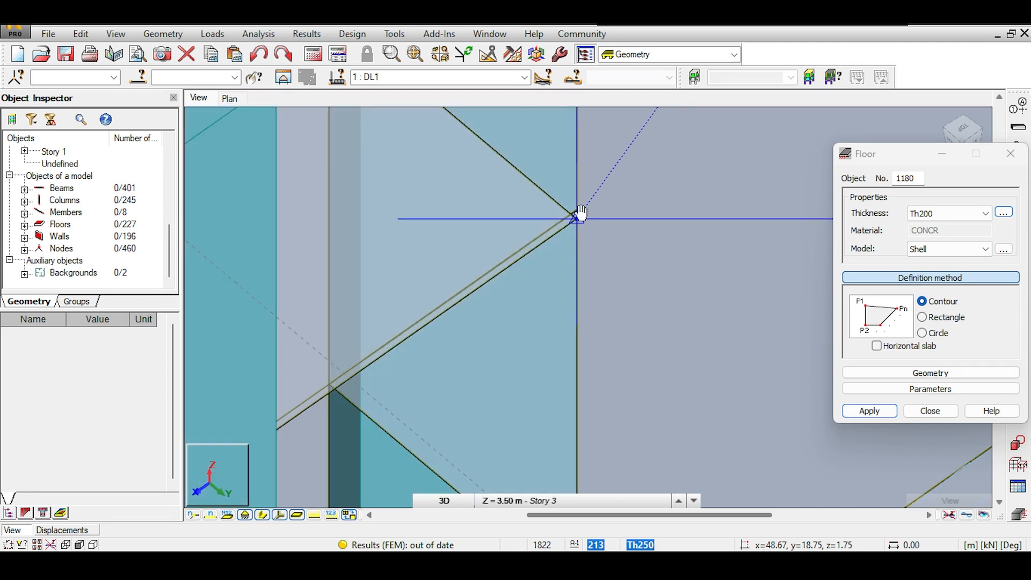
pyautogui.click(960, 134)
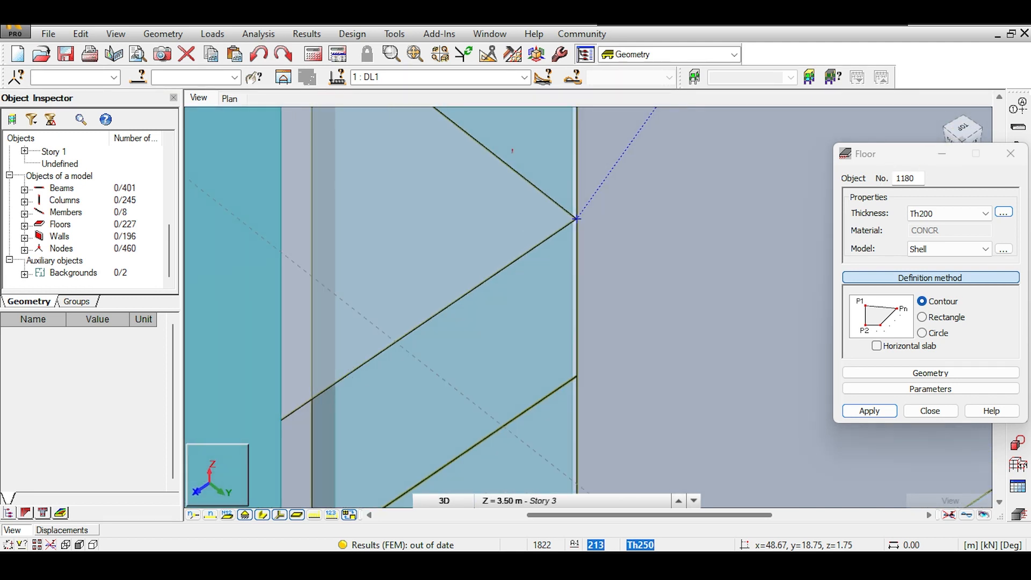
pyautogui.moveTo(613, 207); pyautogui.dragTo(504, 352, button='middle')
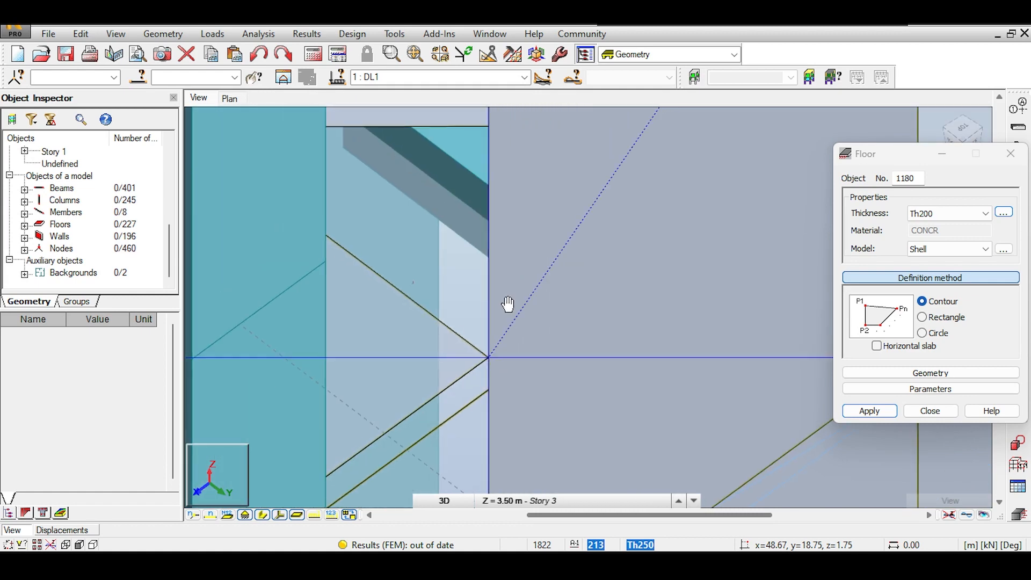
pyautogui.scroll(3, 516, 312)
pyautogui.scroll(-3, 528, 295)
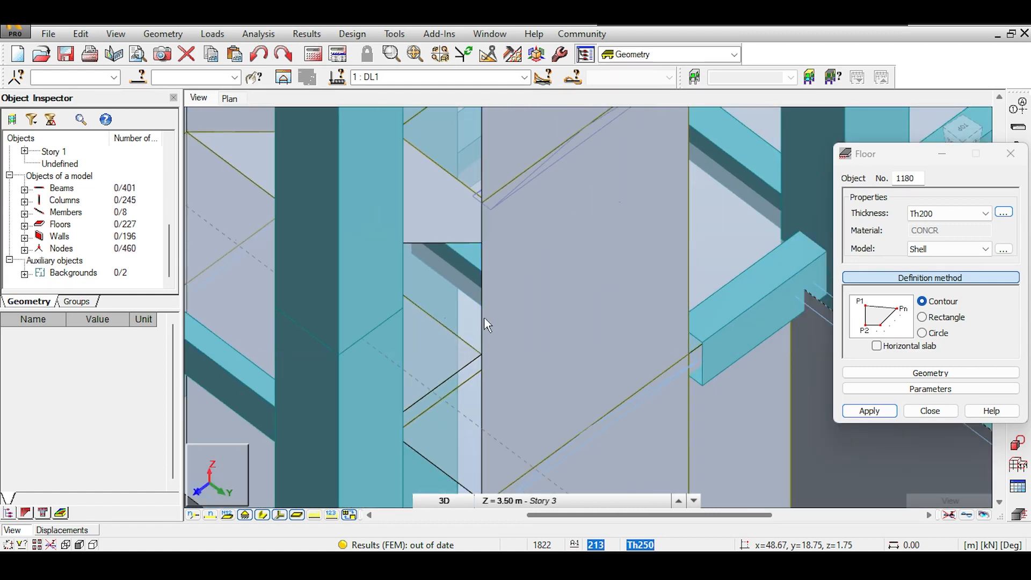
pyautogui.click(483, 352)
# Add the stair slab's remaining contour corners at x=48.67, y=17.12, z=1.75 and x=46.42, y=17.12, z=3.50.
pyautogui.moveTo(495, 199); pyautogui.dragTo(557, 295, button='middle')
pyautogui.scroll(3, 419, 348)
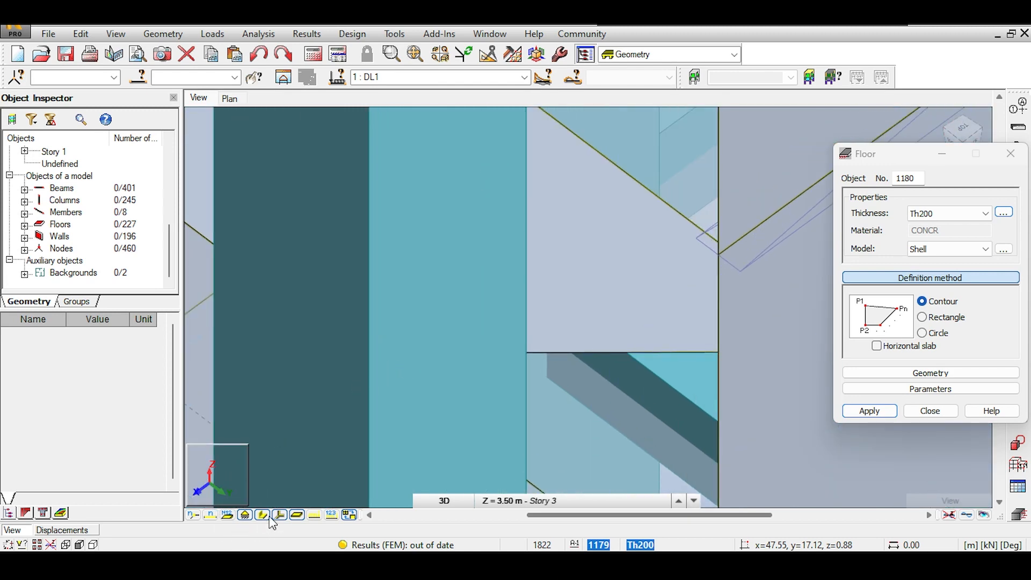
pyautogui.scroll(2, 376, 364)
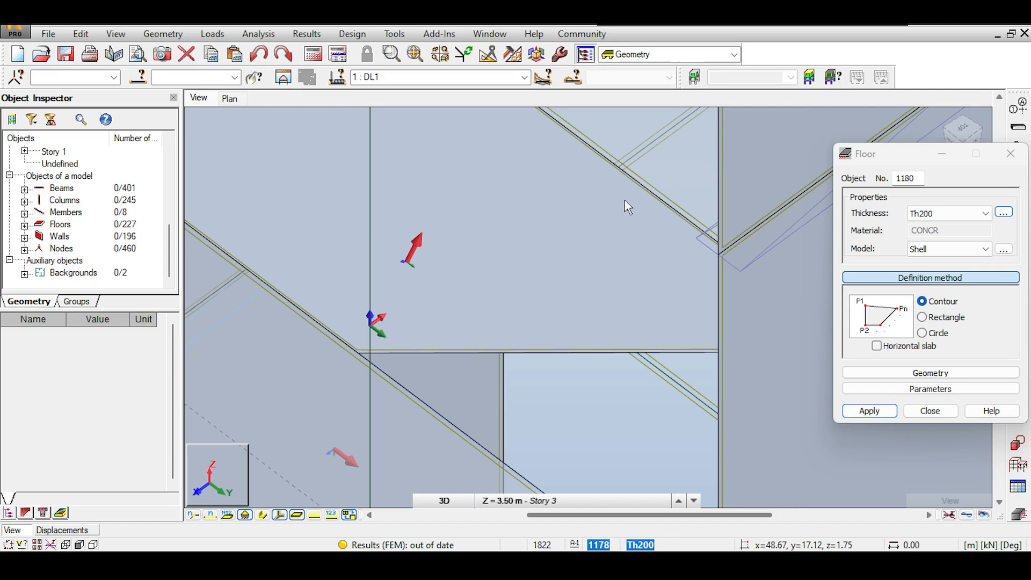
pyautogui.moveTo(729, 142); pyautogui.dragTo(571, 198, button='middle')
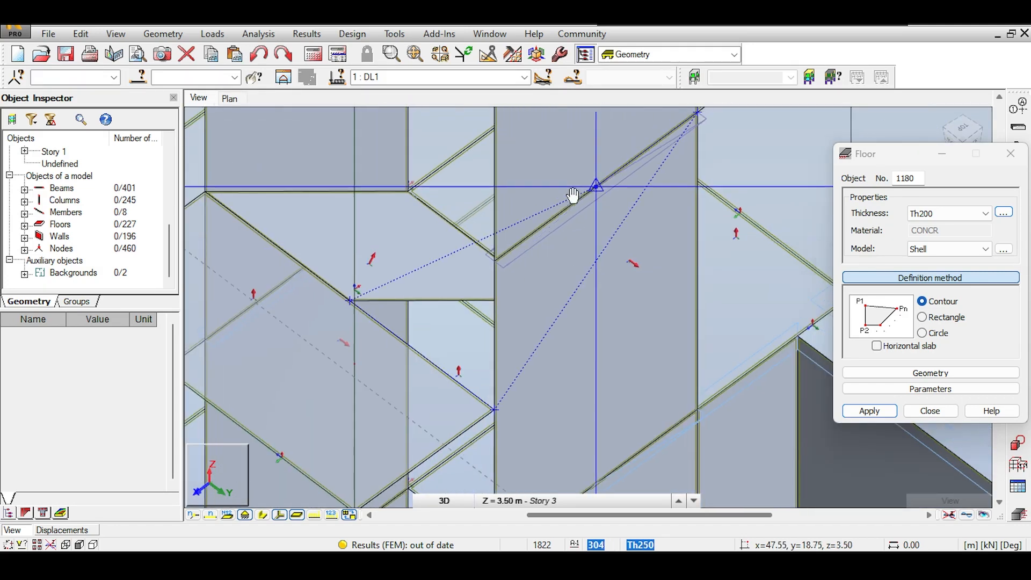
pyautogui.scroll(-2, 571, 198)
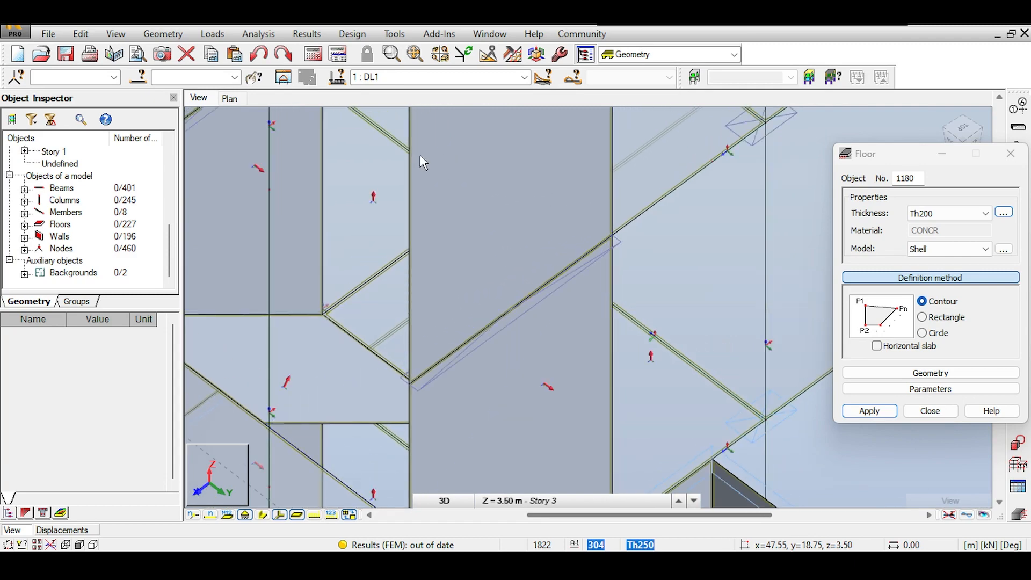
pyautogui.click(957, 137)
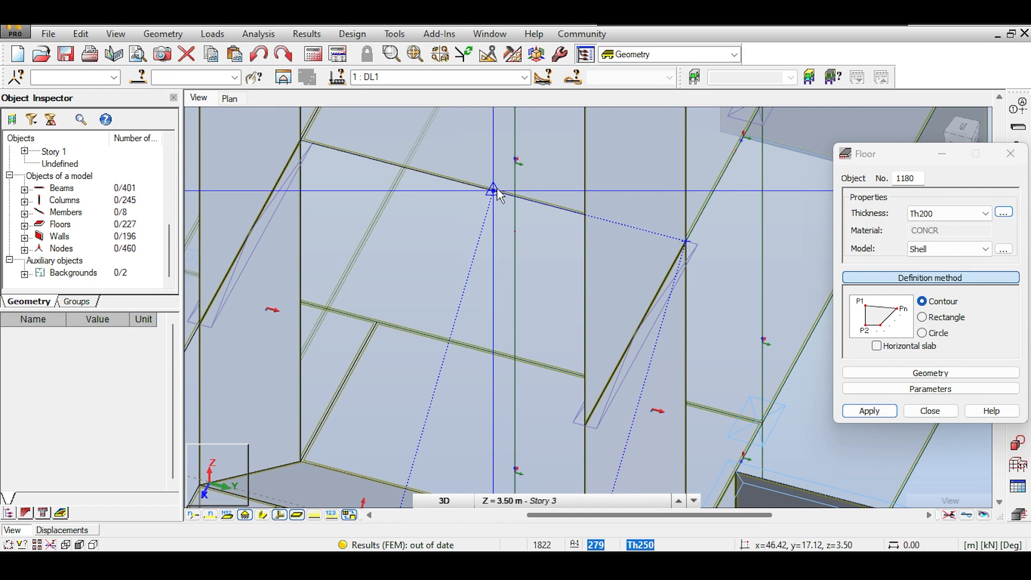
pyautogui.click(498, 194)
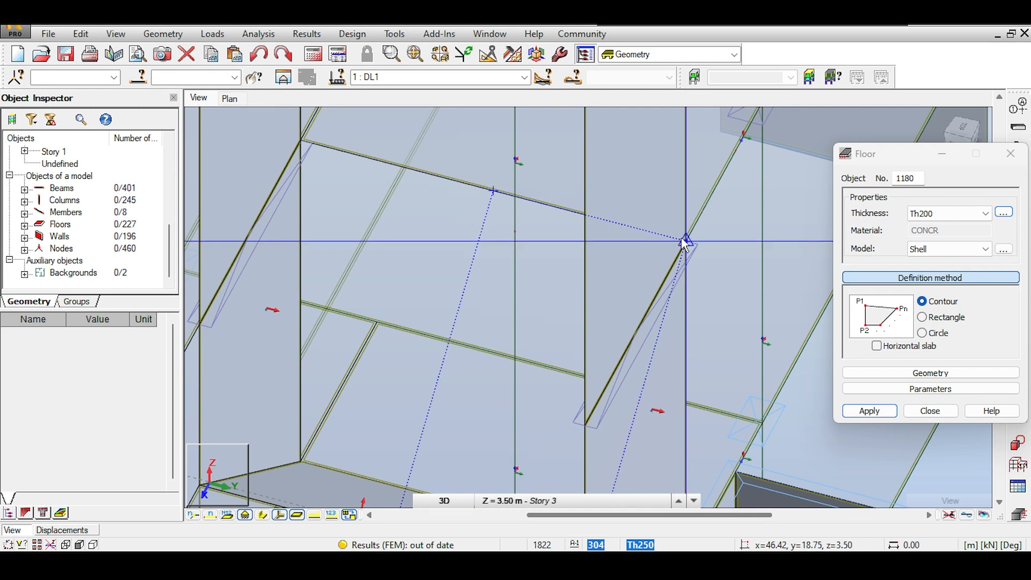
# Close the stair slab contour at its starting corner x=46.42, y=18.75, z=3.50, and finish defining floors.
pyautogui.press('Escape')
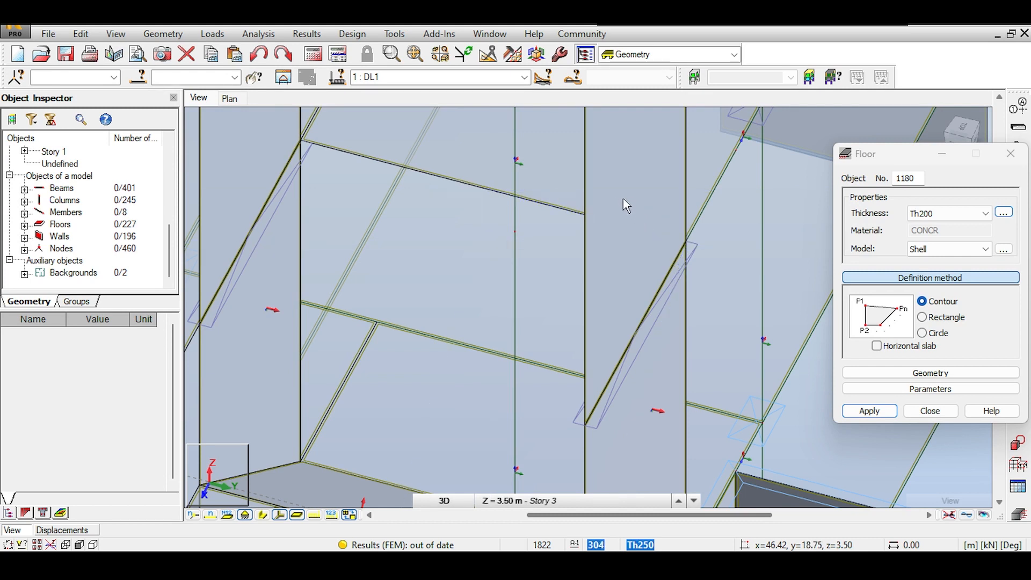
pyautogui.click(686, 242)
pyautogui.scroll(4, 688, 242)
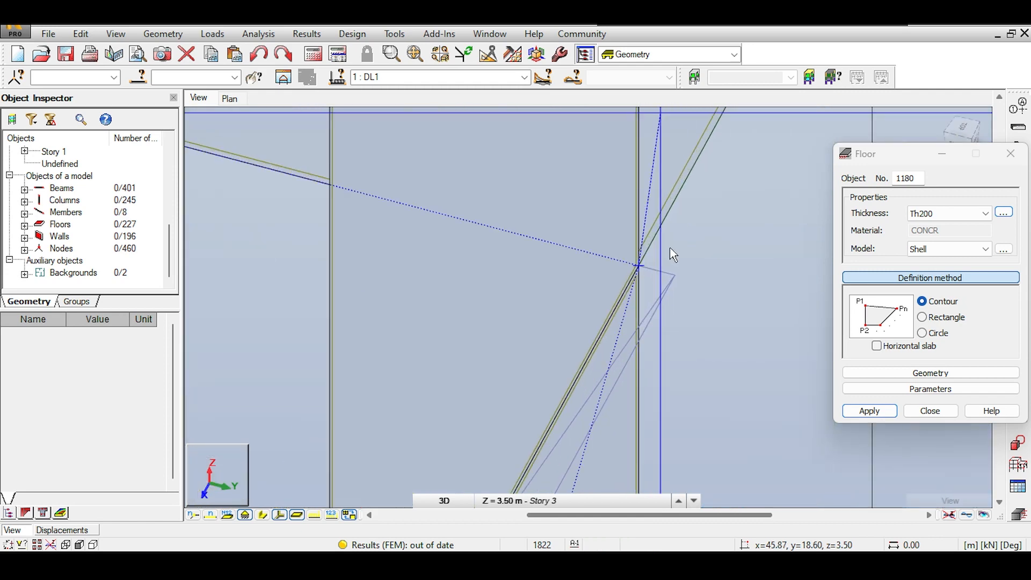
pyautogui.scroll(6, 671, 255)
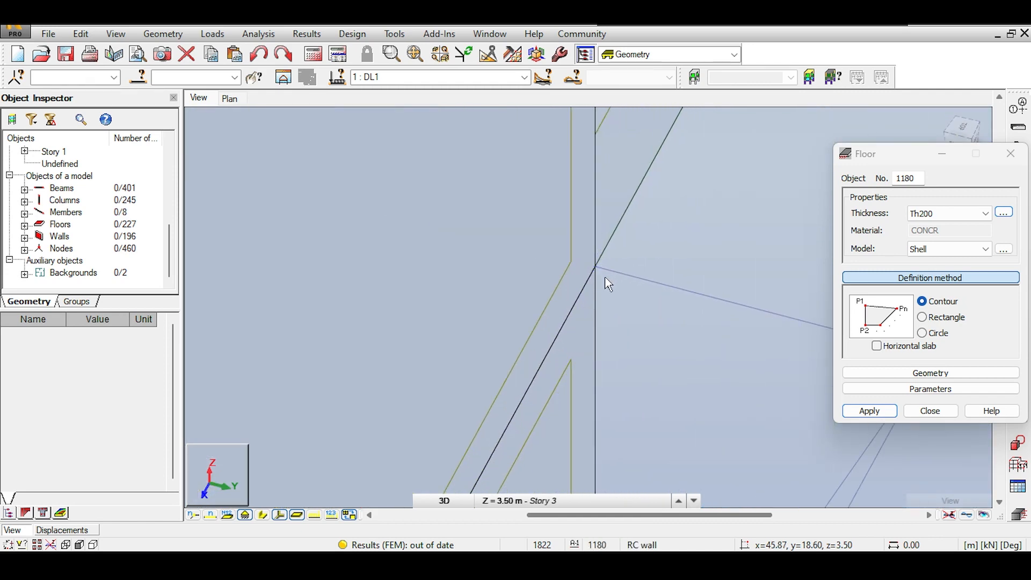
pyautogui.scroll(3, 602, 271)
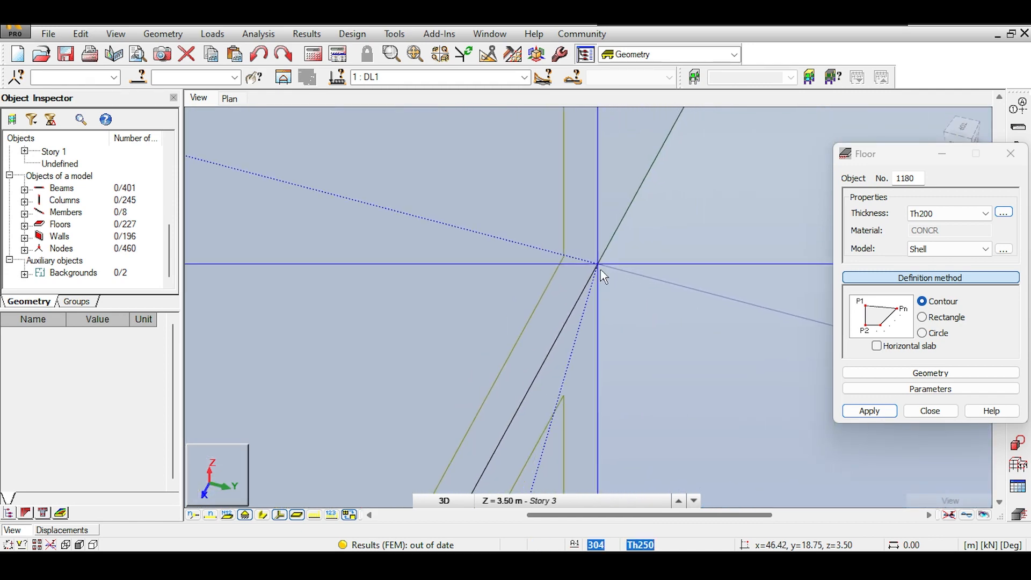
pyautogui.moveTo(601, 272); pyautogui.dragTo(431, 204, button='middle')
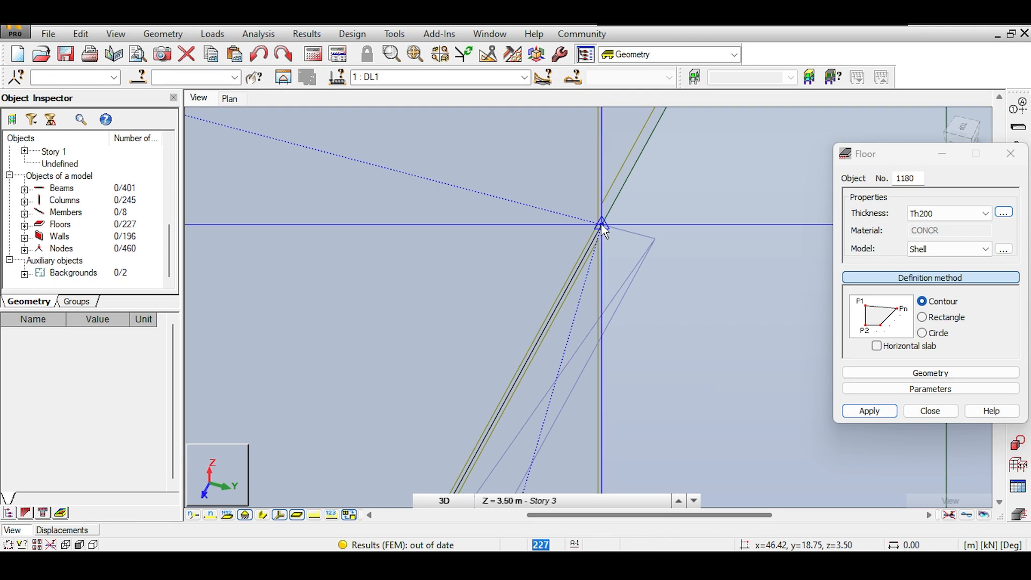
pyautogui.click(561, 230)
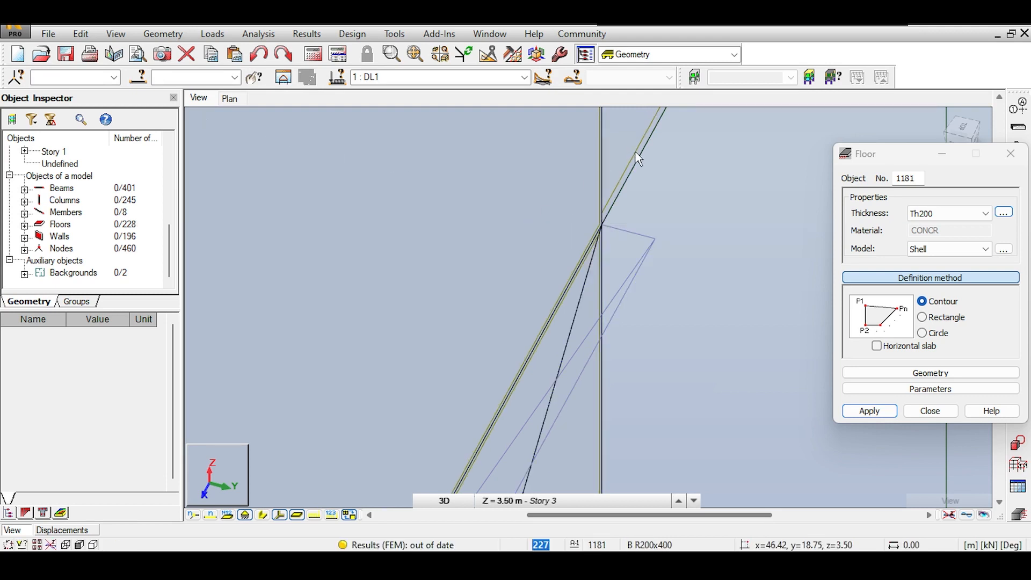
pyautogui.scroll(-3, 635, 247)
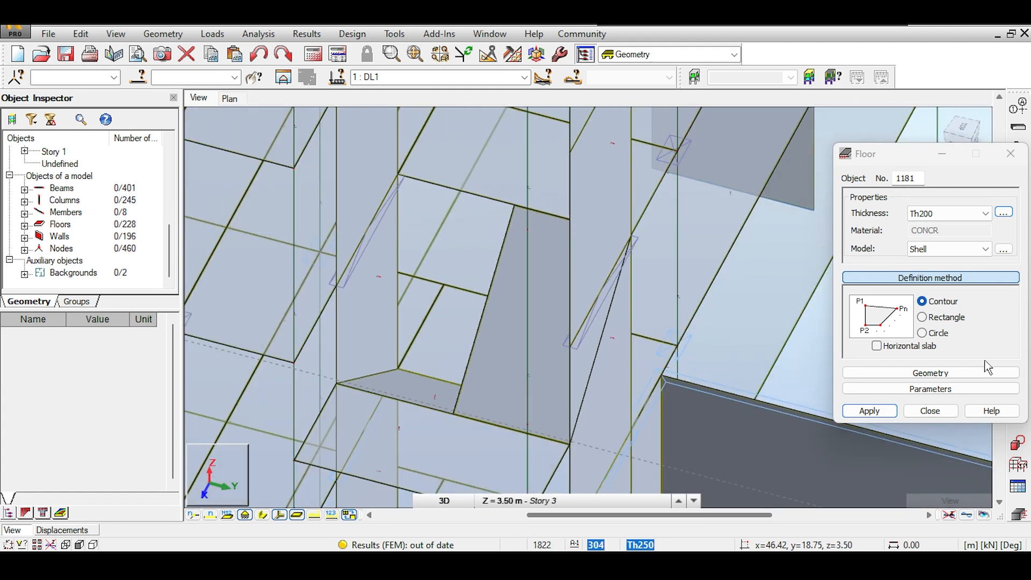
pyautogui.click(930, 410)
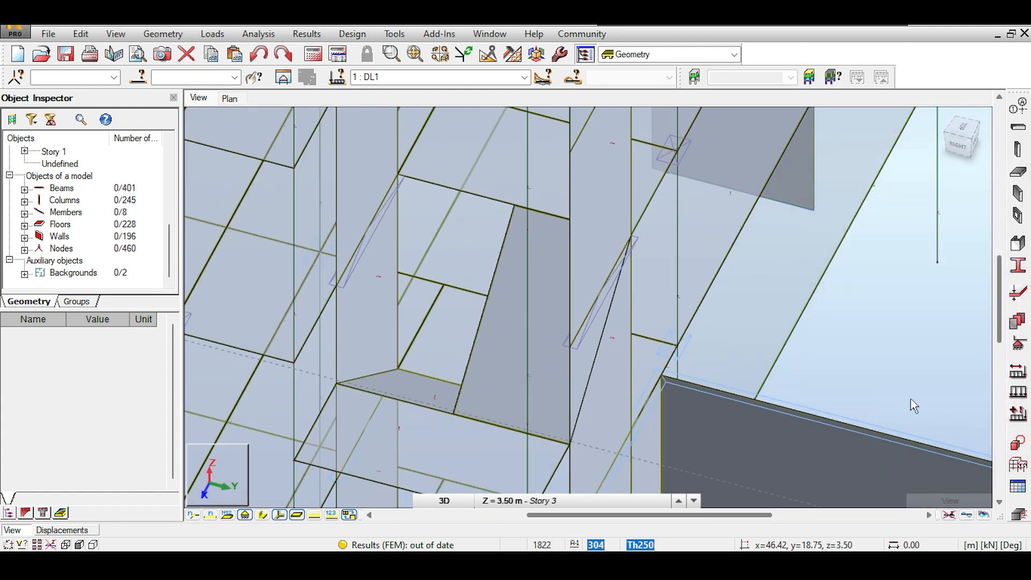
# Run the structural calculations for the whole model and dismiss the calculation messages.
pyautogui.click(310, 56)
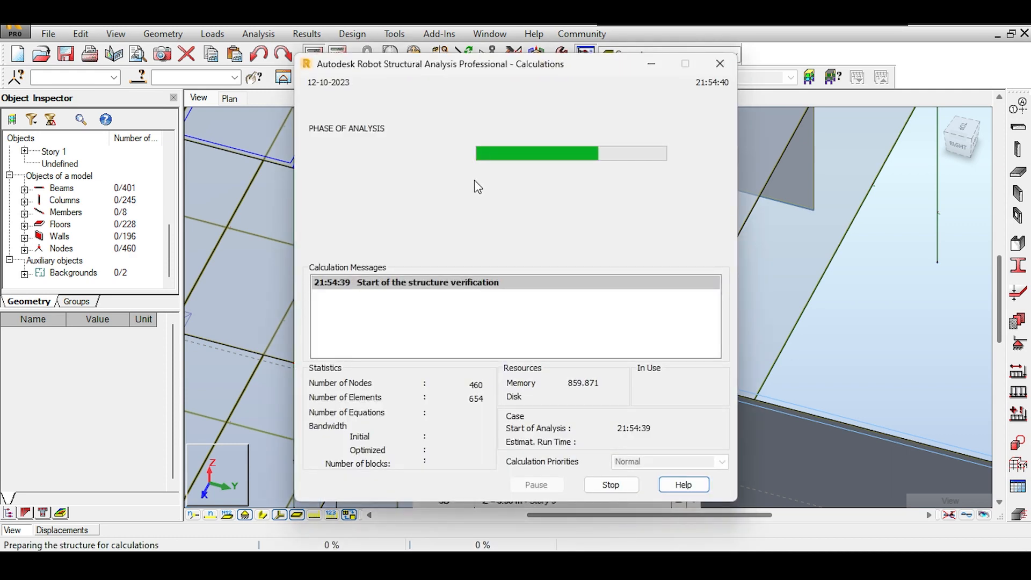
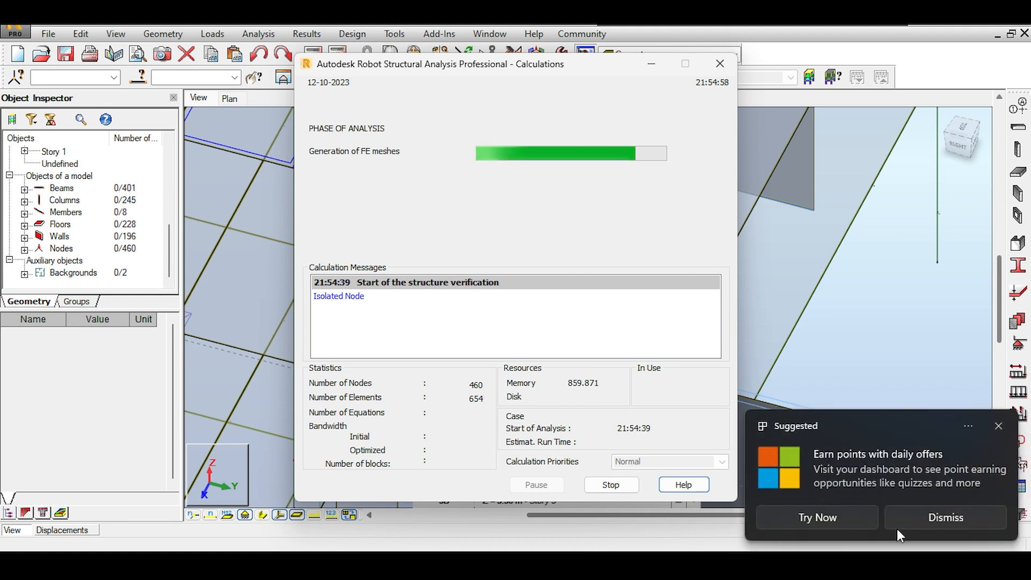
pyautogui.click(999, 426)
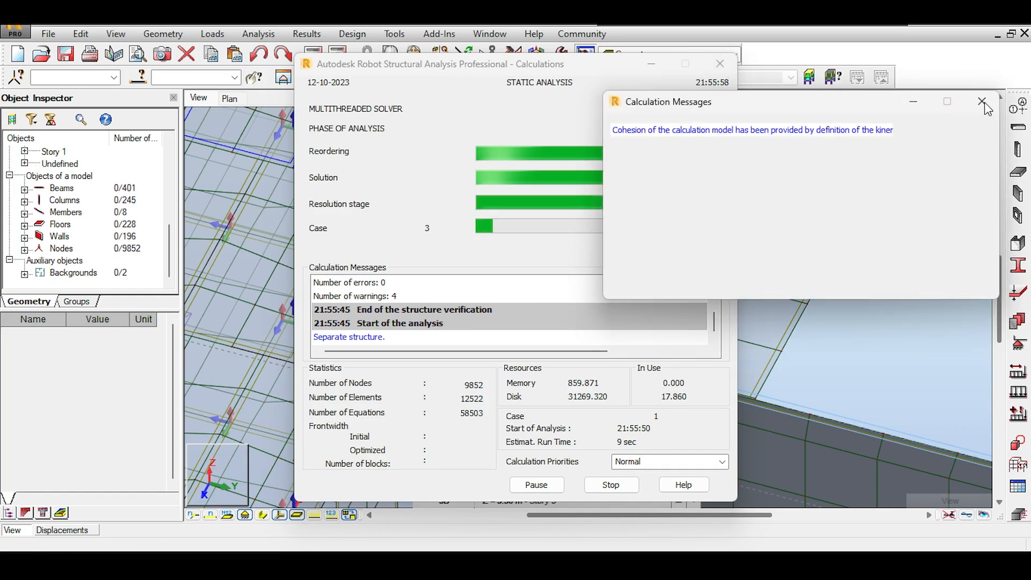
pyautogui.click(984, 102)
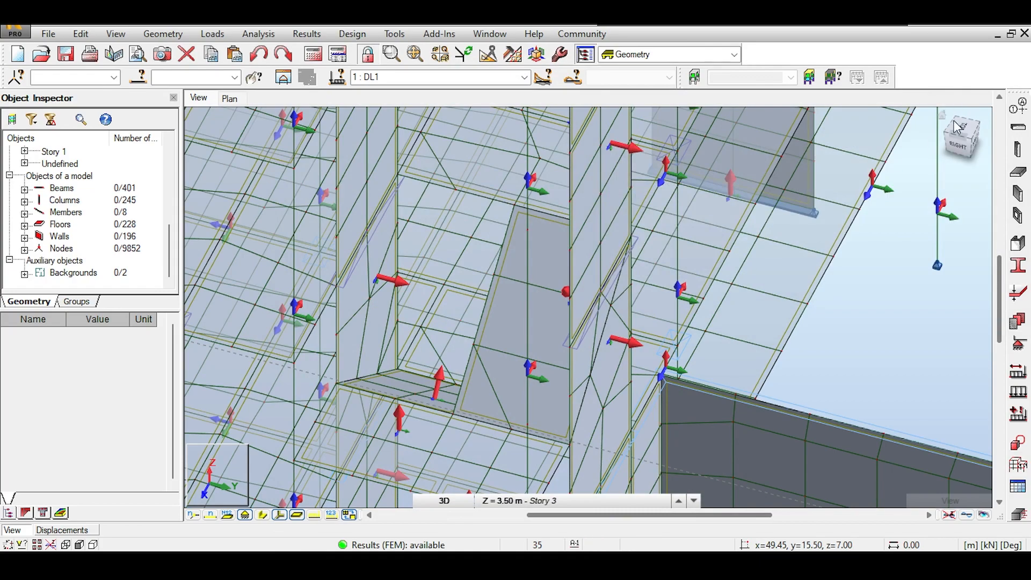
# Examine from several sides how the finite element mesh of the stair flights connects to the adjacent shear walls and landings.
pyautogui.click(959, 137)
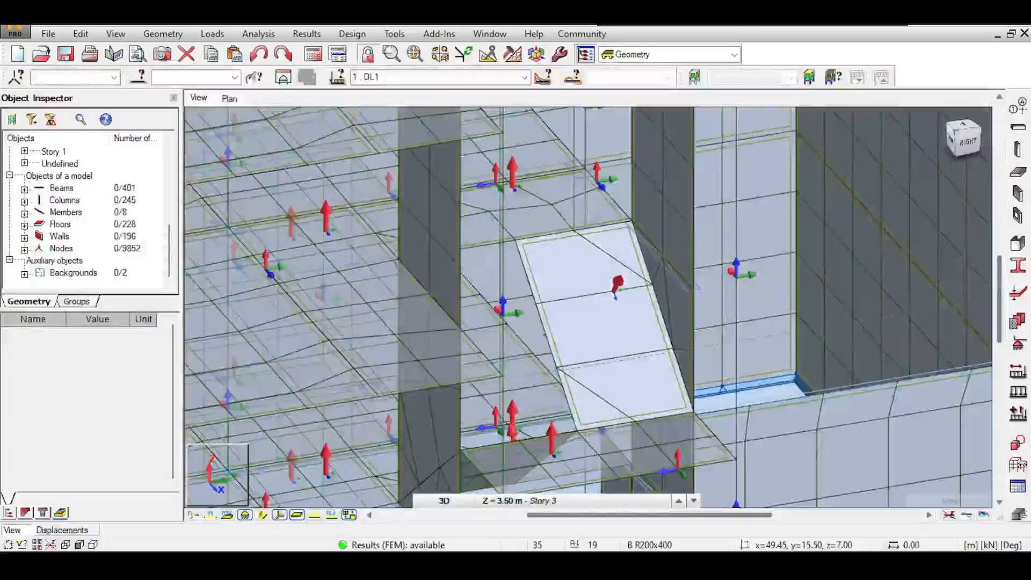
pyautogui.keyDown('shift'); pyautogui.moveTo(634, 322); pyautogui.dragTo(510, 303, button='middle'); pyautogui.keyUp('shift')
pyautogui.moveTo(948, 140); pyautogui.dragTo(913, 139)
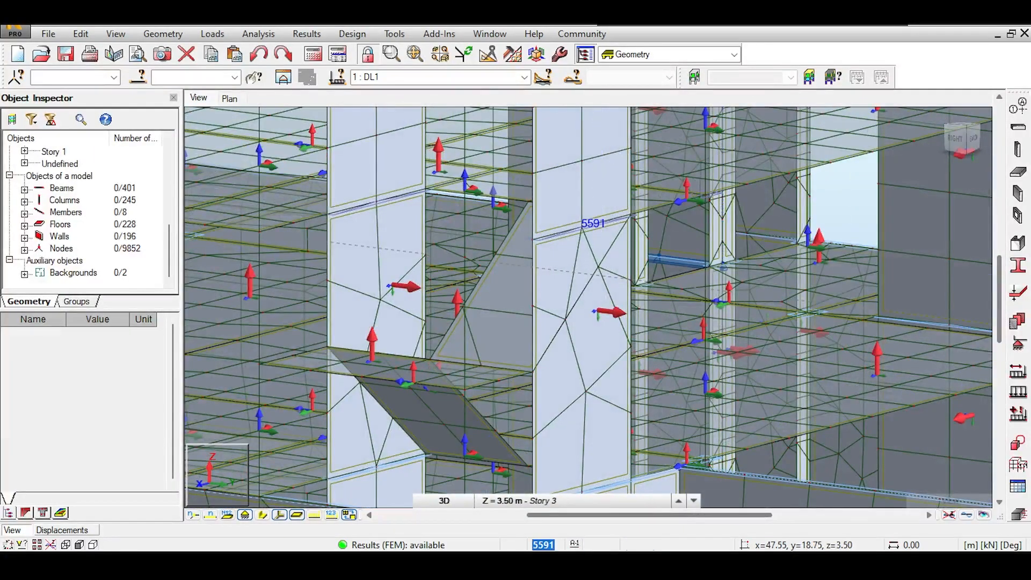
pyautogui.moveTo(523, 196); pyautogui.dragTo(461, 199, button='middle')
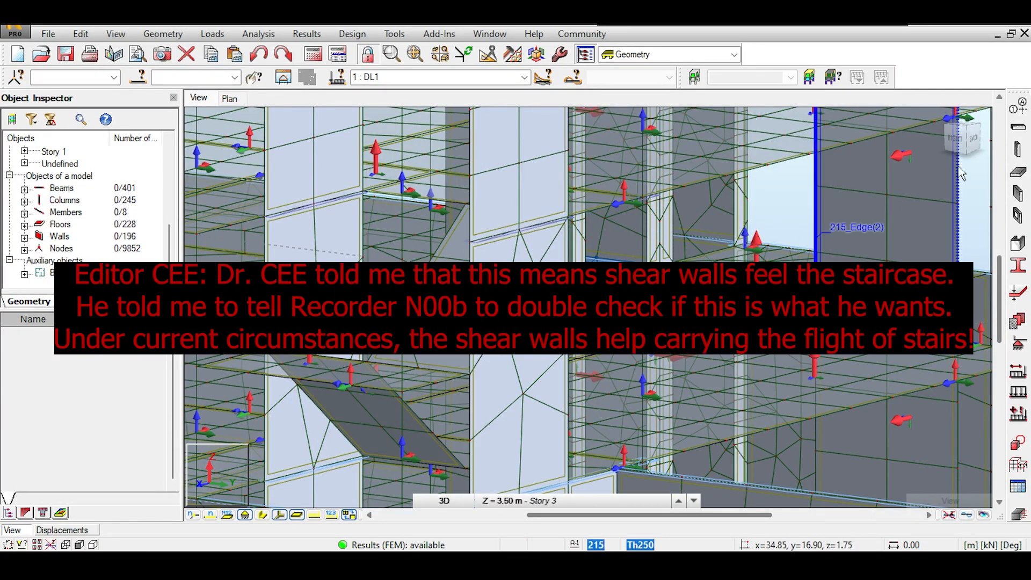
pyautogui.click(969, 142)
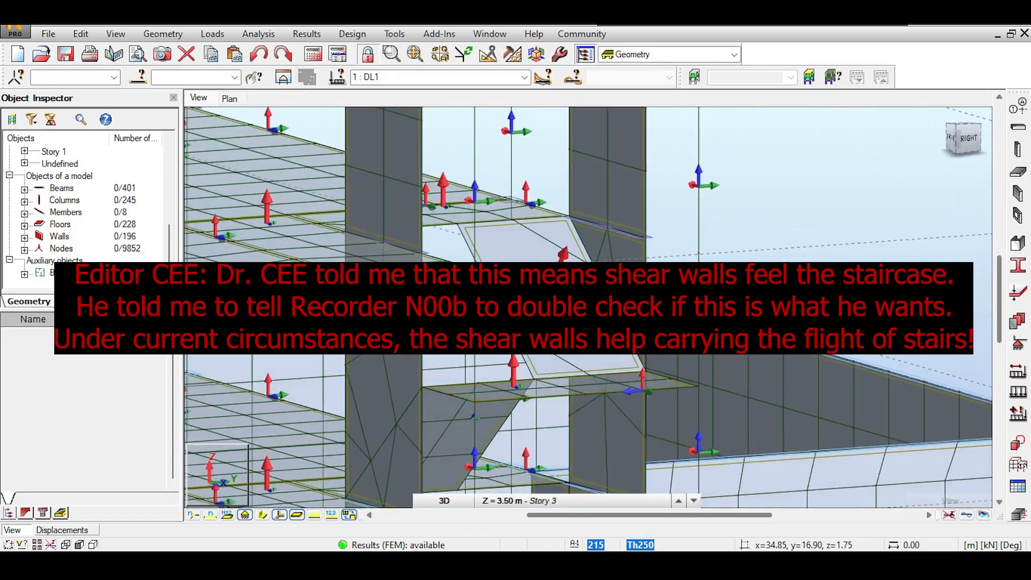
pyautogui.scroll(5, 643, 176)
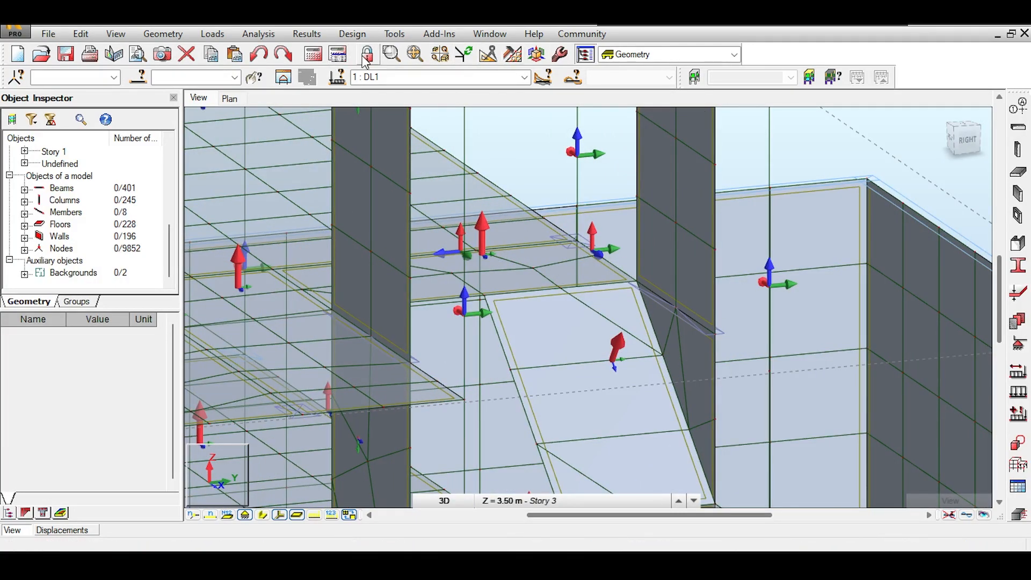
# Delete the generated finite element mesh from all panels of the model.
pyautogui.click(512, 54)
pyautogui.click(498, 87)
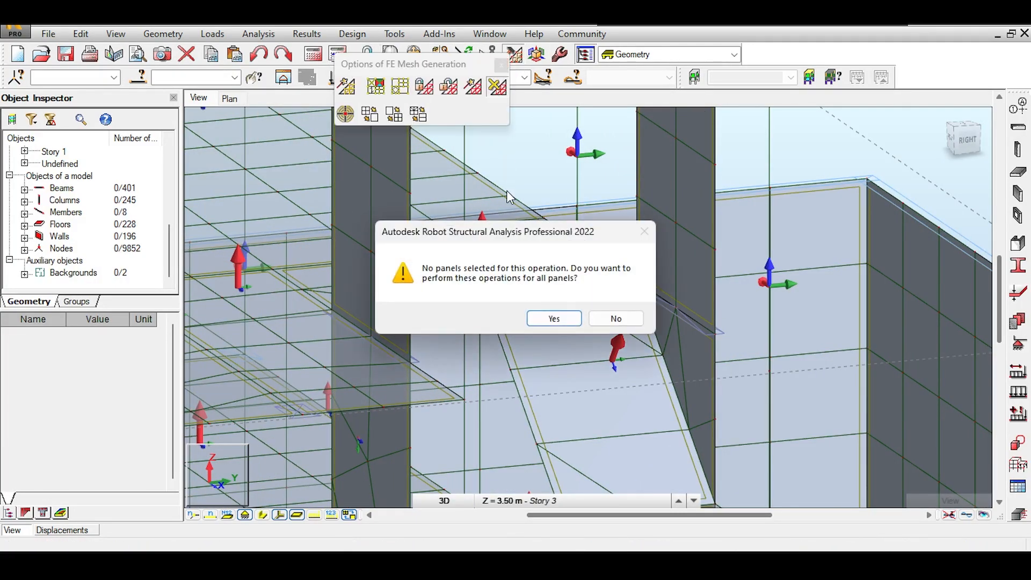
pyautogui.click(537, 317)
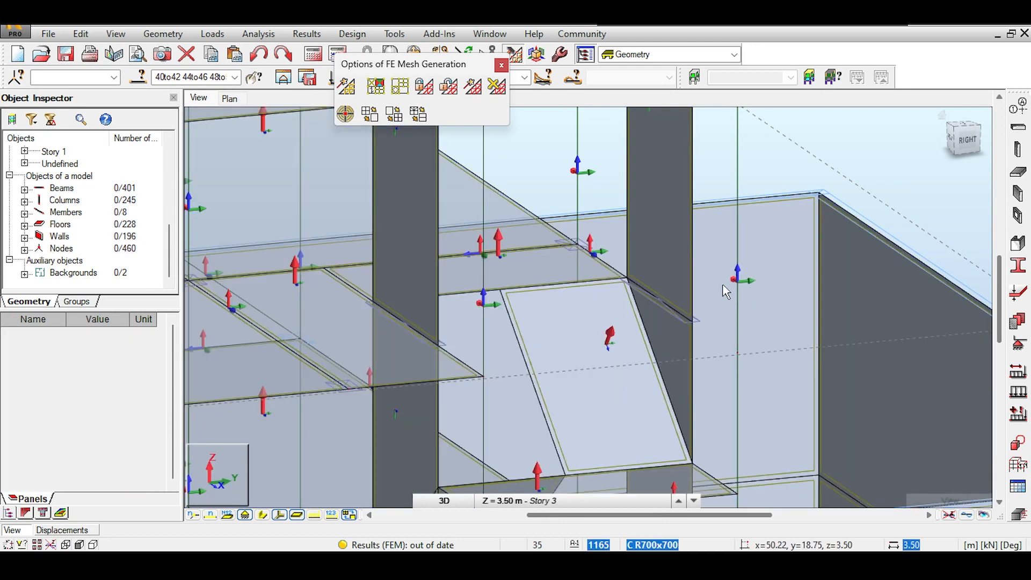
# Select the two sloped stair slabs, the intermediate landing slab between them and the R200x400 beam along the landing edge.
pyautogui.scroll(-2, 575, 301)
pyautogui.moveTo(585, 297); pyautogui.dragTo(549, 182, button='middle')
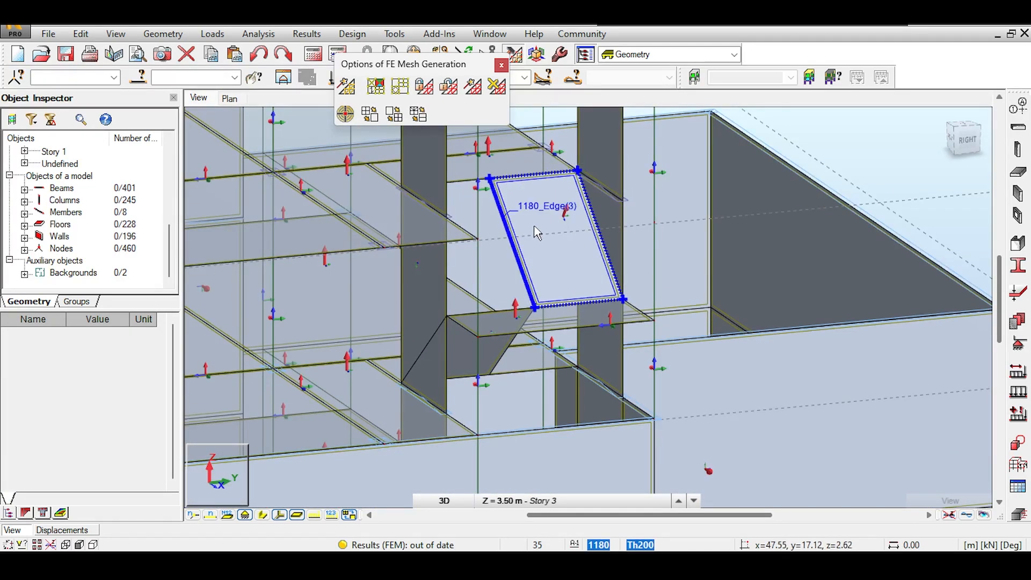
pyautogui.moveTo(539, 193); pyautogui.dragTo(554, 322, button='middle')
pyautogui.moveTo(571, 131); pyautogui.dragTo(578, 250, button='middle')
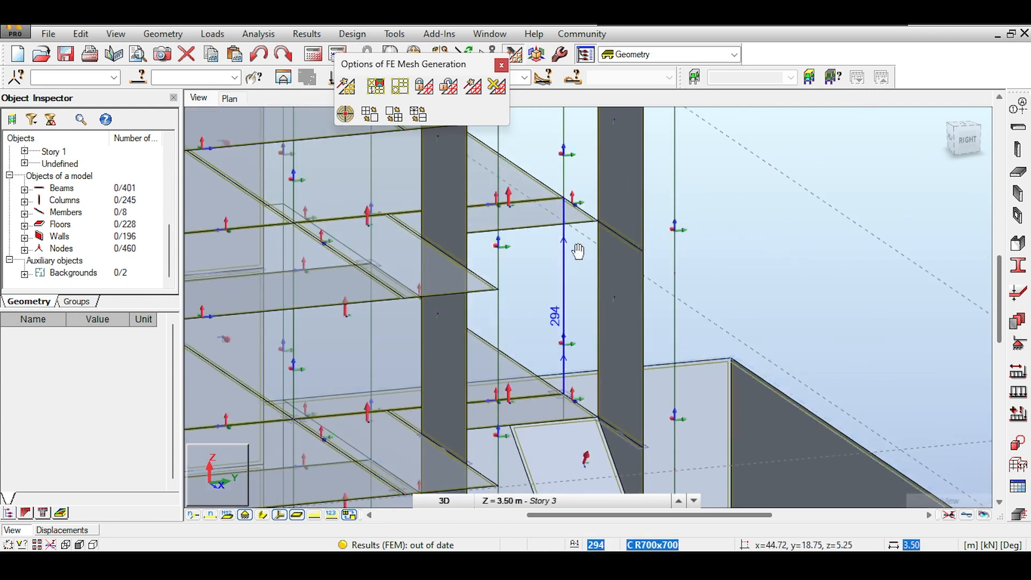
pyautogui.scroll(-1, 581, 256)
pyautogui.scroll(-1, 582, 397)
pyautogui.moveTo(580, 402); pyautogui.dragTo(600, 151, button='middle')
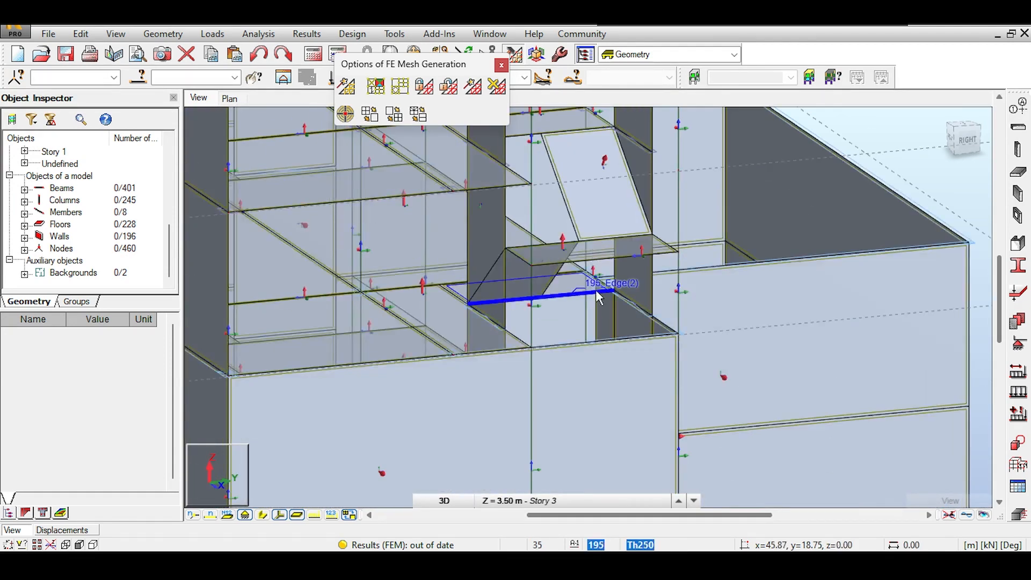
pyautogui.scroll(3, 591, 229)
pyautogui.click(600, 208)
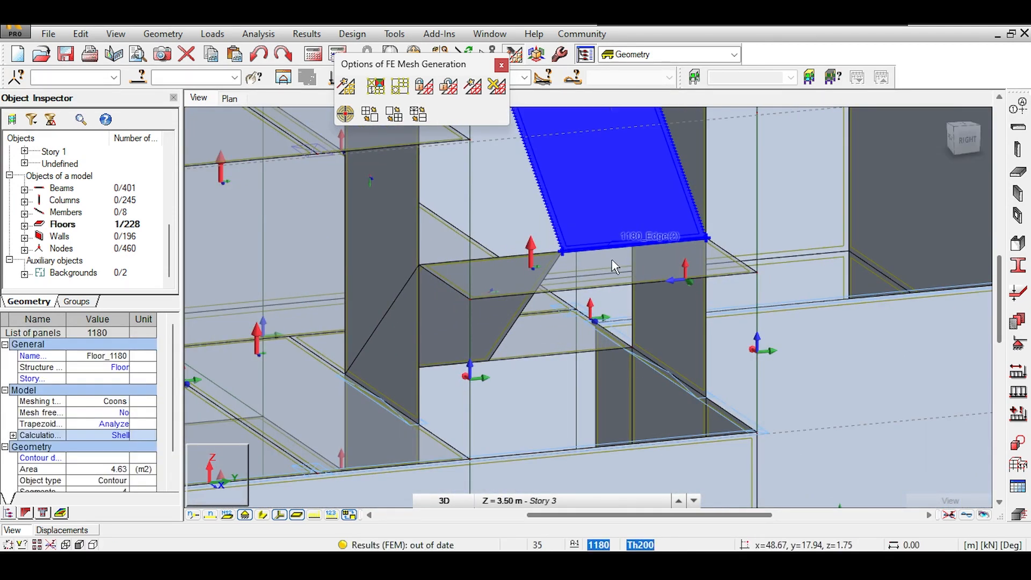
pyautogui.click(616, 289)
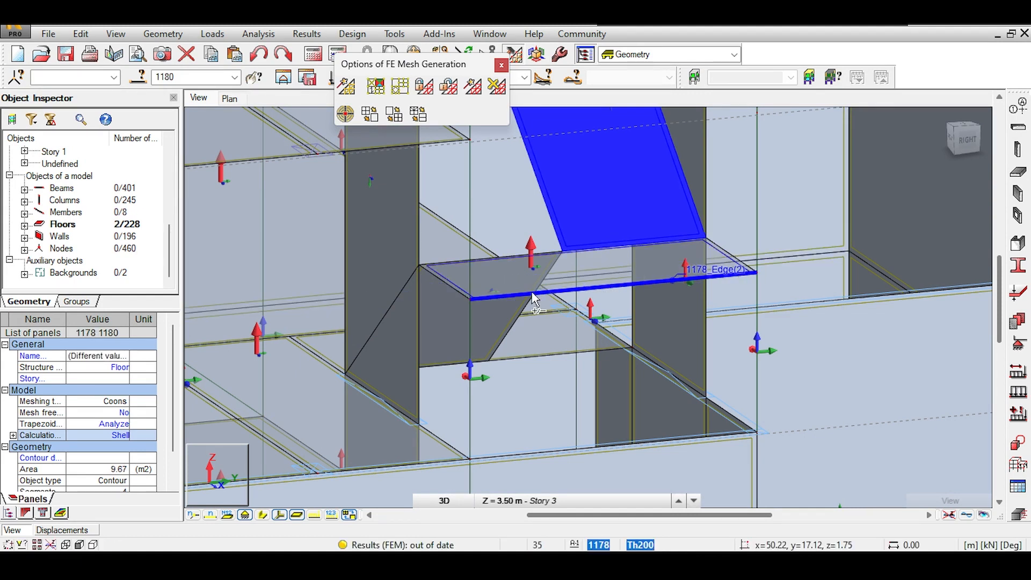
pyautogui.click(453, 318)
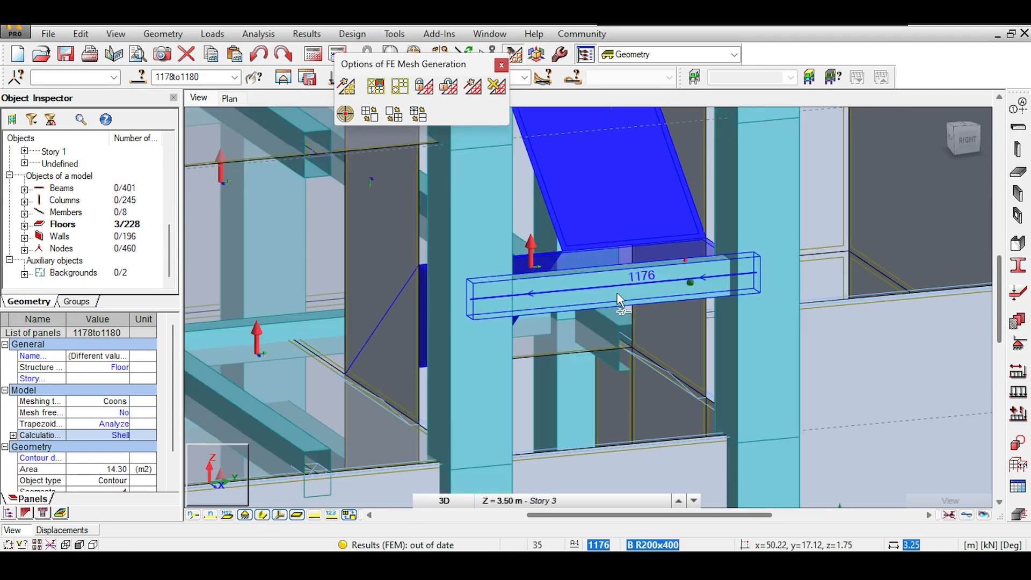
pyautogui.click(618, 294)
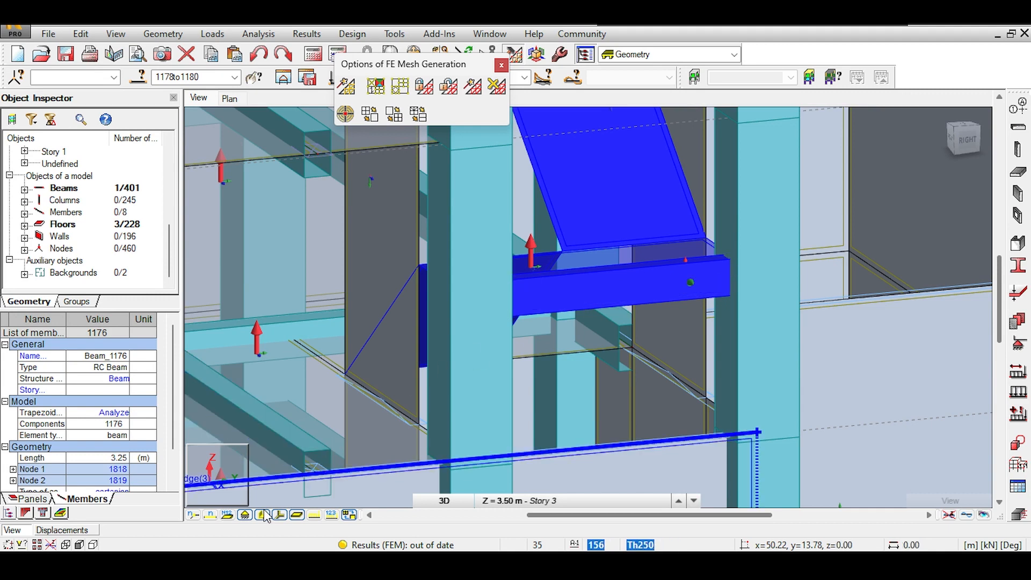
# Try to copy the selected stair slabs, landing and beam by 0.00, 0.00, 3.50 with 15 repetitions.
pyautogui.scroll(-5, 698, 237)
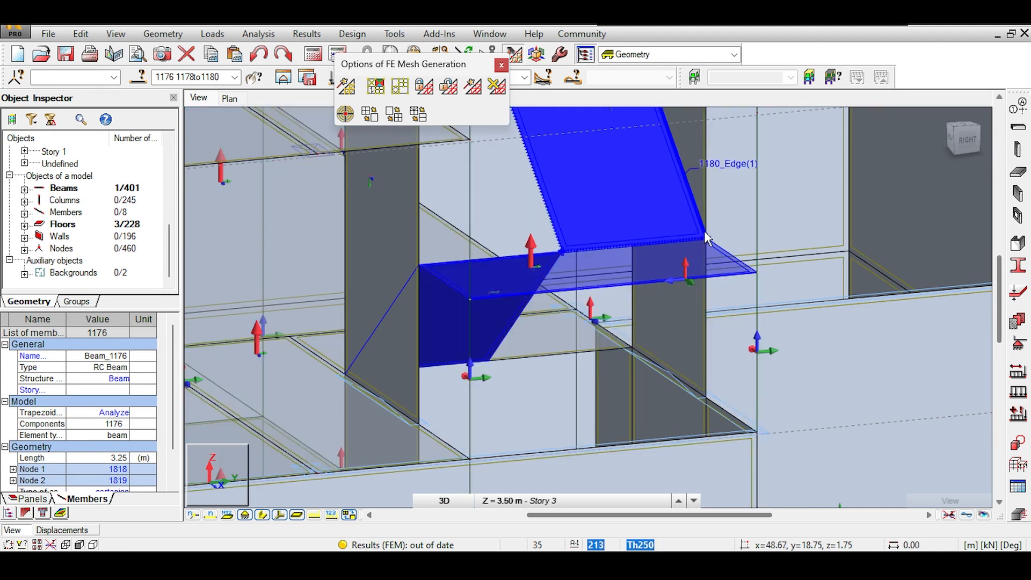
pyautogui.moveTo(718, 256)
pyautogui.mouseDown(button='middle')
pyautogui.moveTo(578, 403)
pyautogui.moveTo(590, 381)
pyautogui.moveTo(611, 373)
pyautogui.mouseUp(button='middle')
pyautogui.click(80, 33)
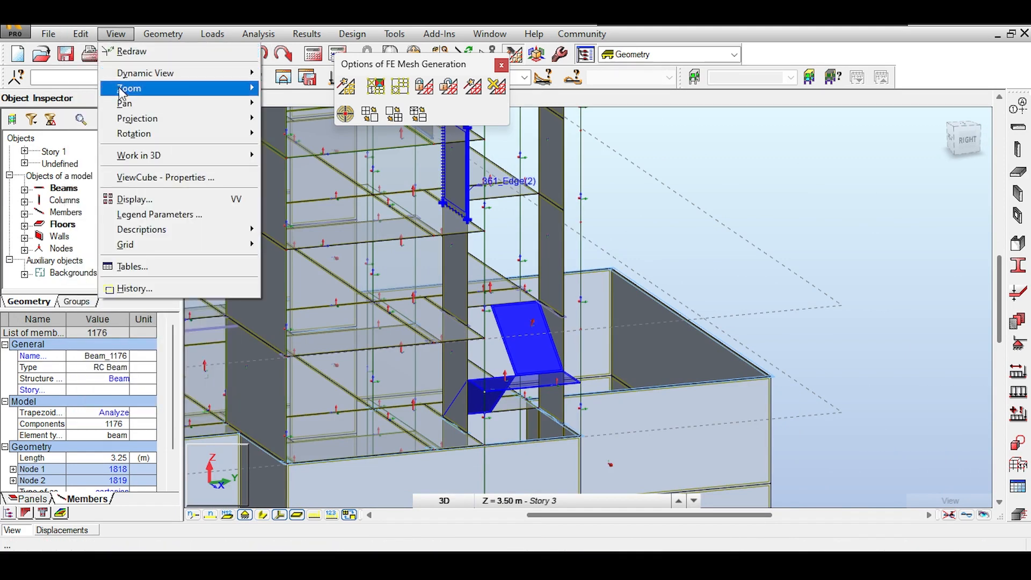
pyautogui.moveTo(122, 221)
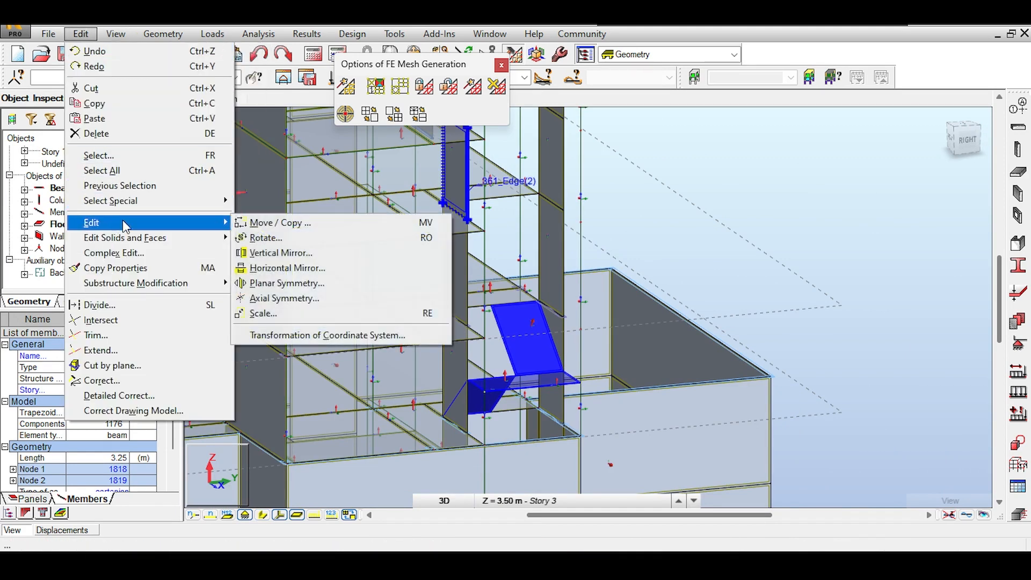
pyautogui.click(258, 222)
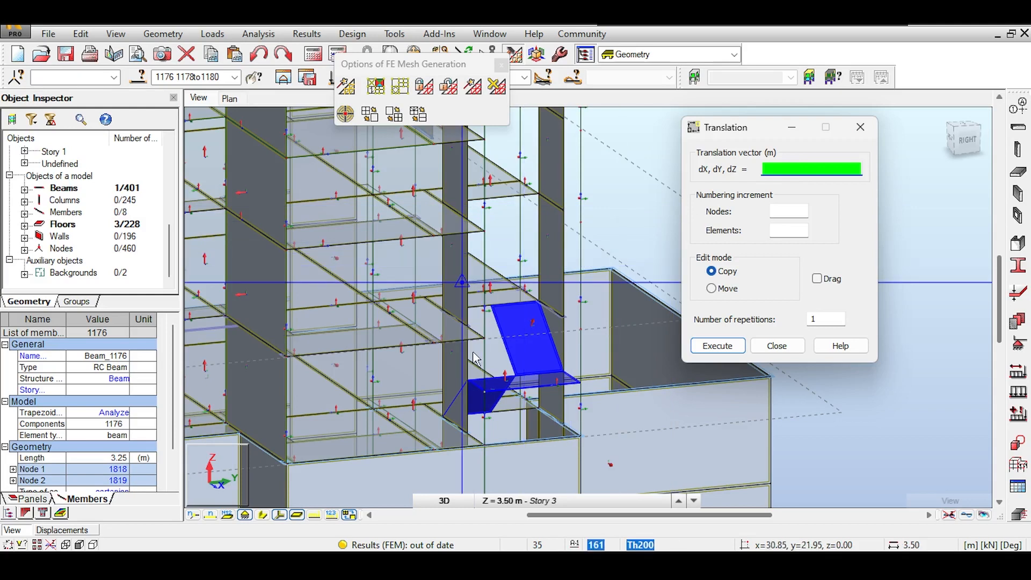
pyautogui.click(820, 317)
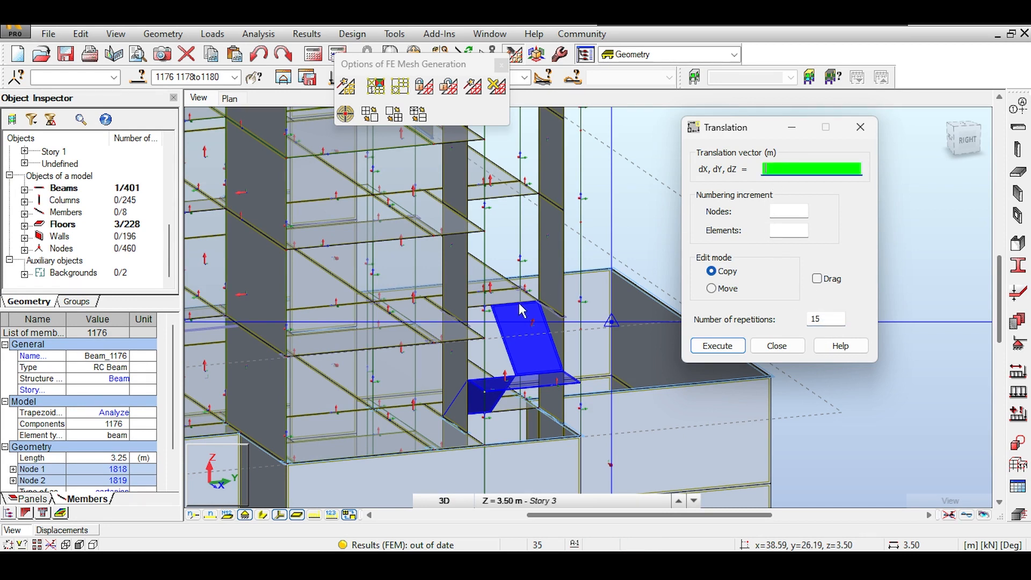
pyautogui.scroll(3, 519, 310)
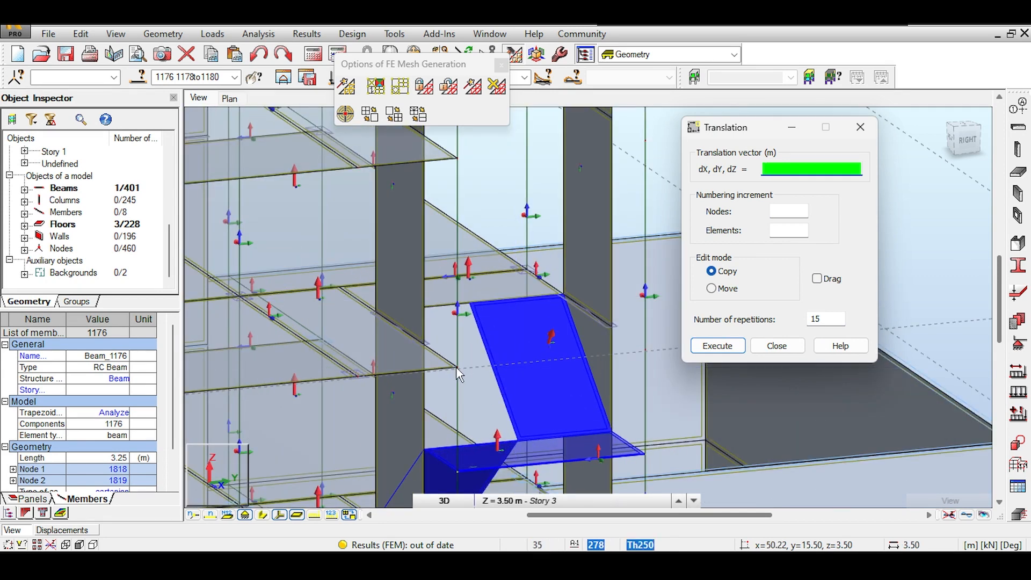
pyautogui.click(457, 367)
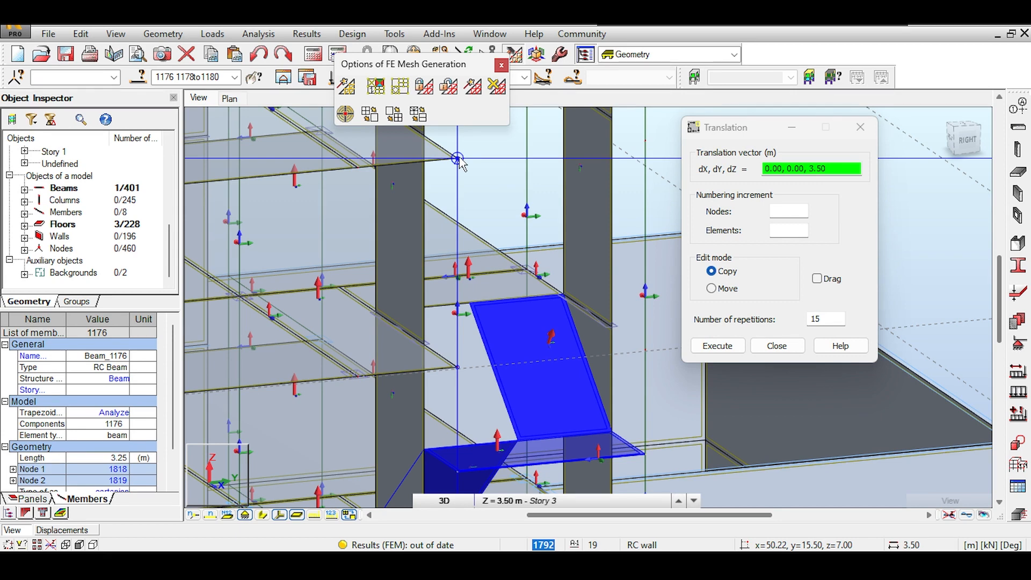
pyautogui.scroll(-5, 459, 160)
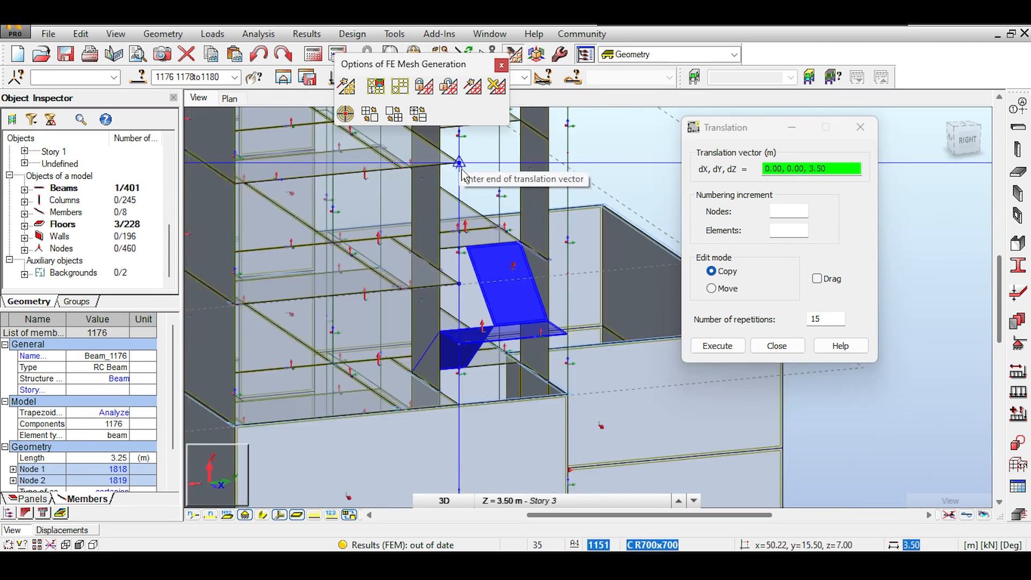
pyautogui.moveTo(580, 171); pyautogui.dragTo(587, 226, button='middle')
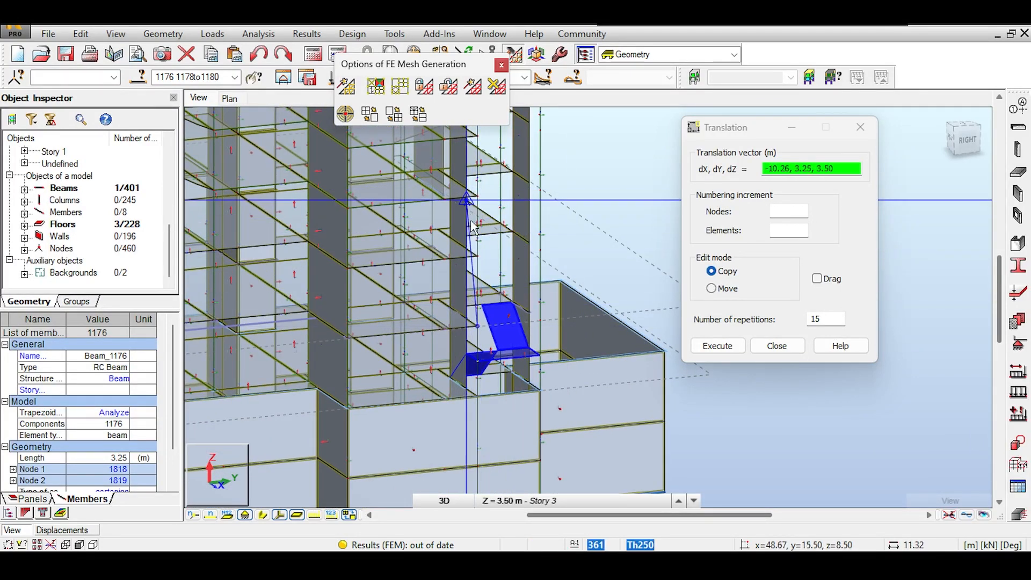
pyautogui.moveTo(519, 376); pyautogui.dragTo(520, 232, button='middle')
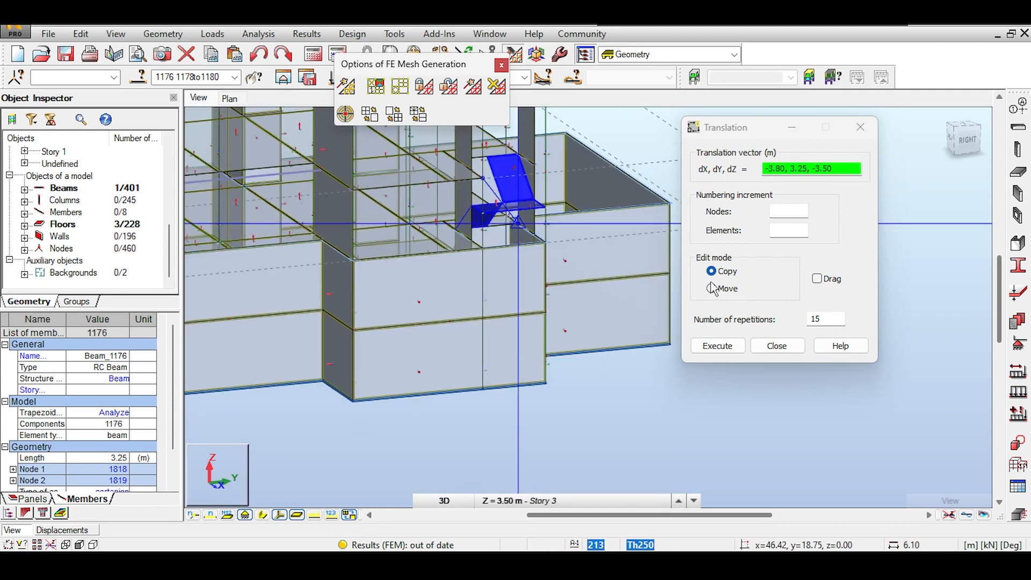
pyautogui.click(670, 273)
# Copy the selected stair slabs, landing and beam once by 0.00, 0.00, 3.50, and copy that new set by 0.00, 0.00, -7.00.
pyautogui.scroll(5, 486, 391)
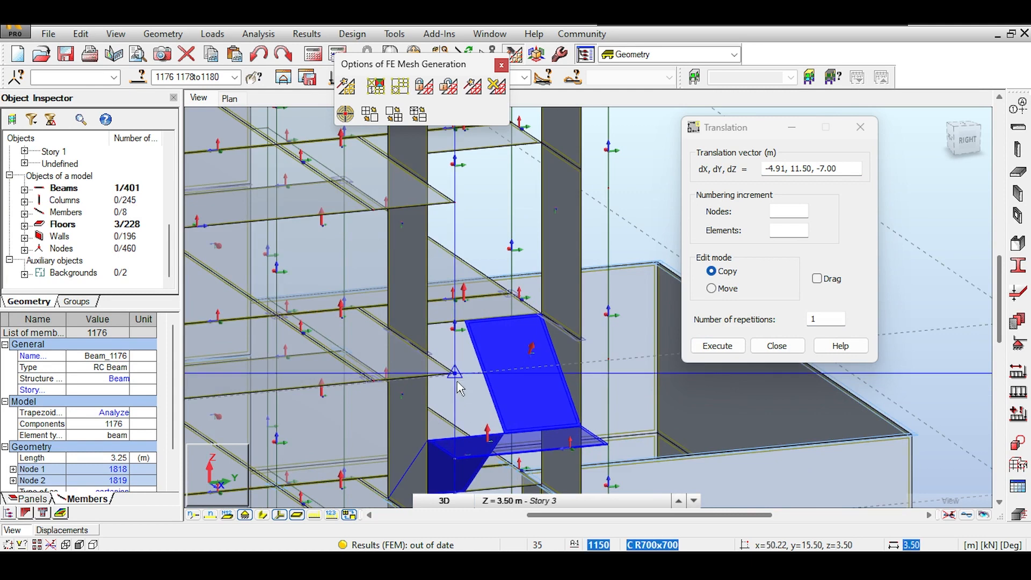
pyautogui.click(455, 374)
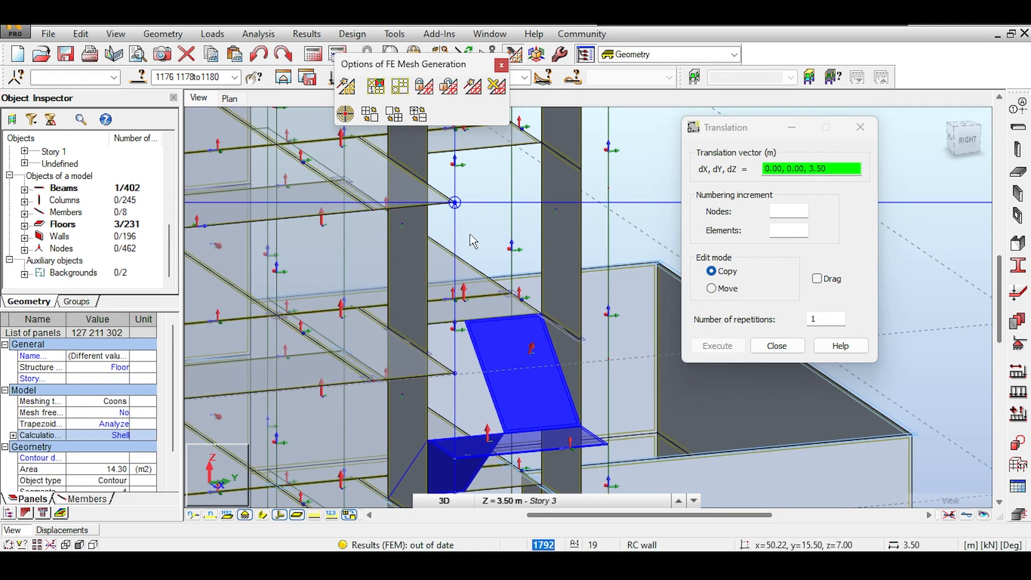
pyautogui.moveTo(559, 349); pyautogui.dragTo(540, 220, button='middle')
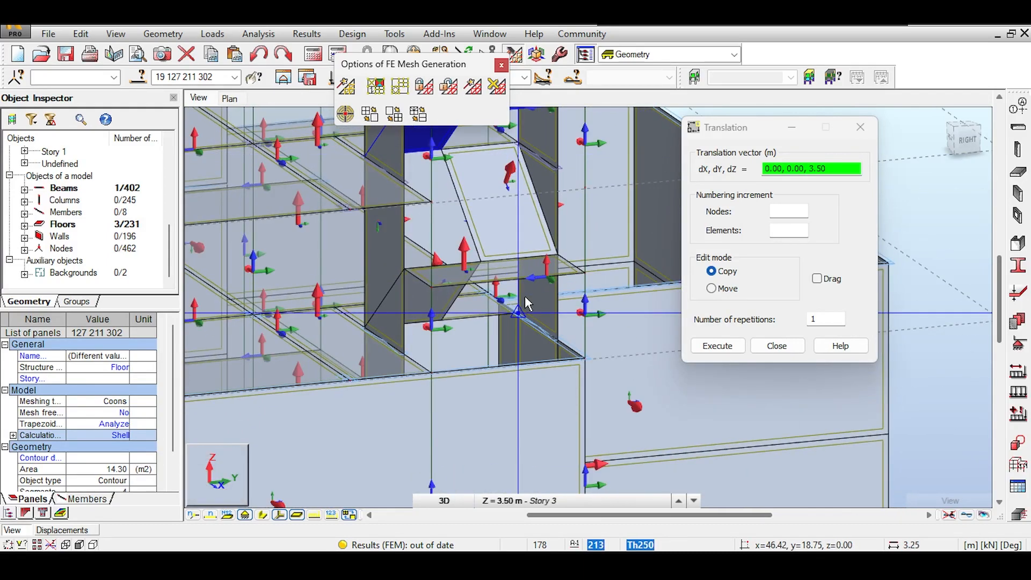
pyautogui.moveTo(537, 266); pyautogui.dragTo(483, 223, button='middle')
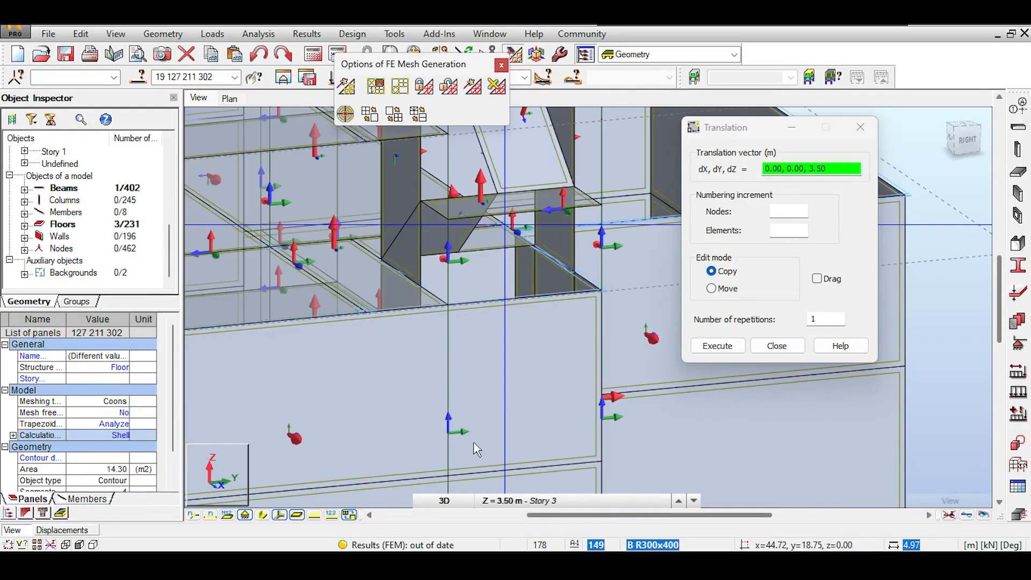
pyautogui.moveTo(475, 448); pyautogui.dragTo(513, 300, button='middle')
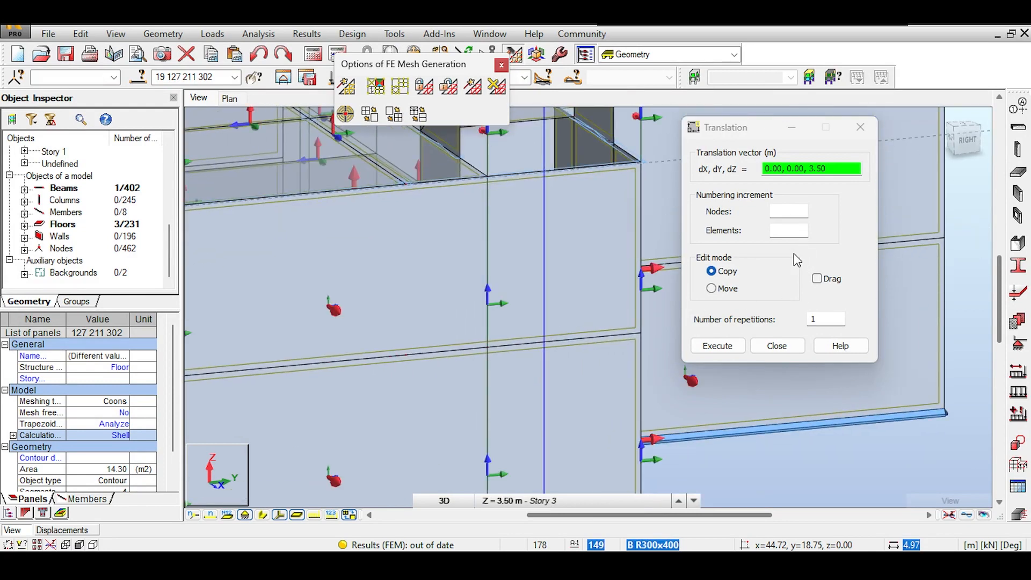
pyautogui.scroll(-3, 540, 198)
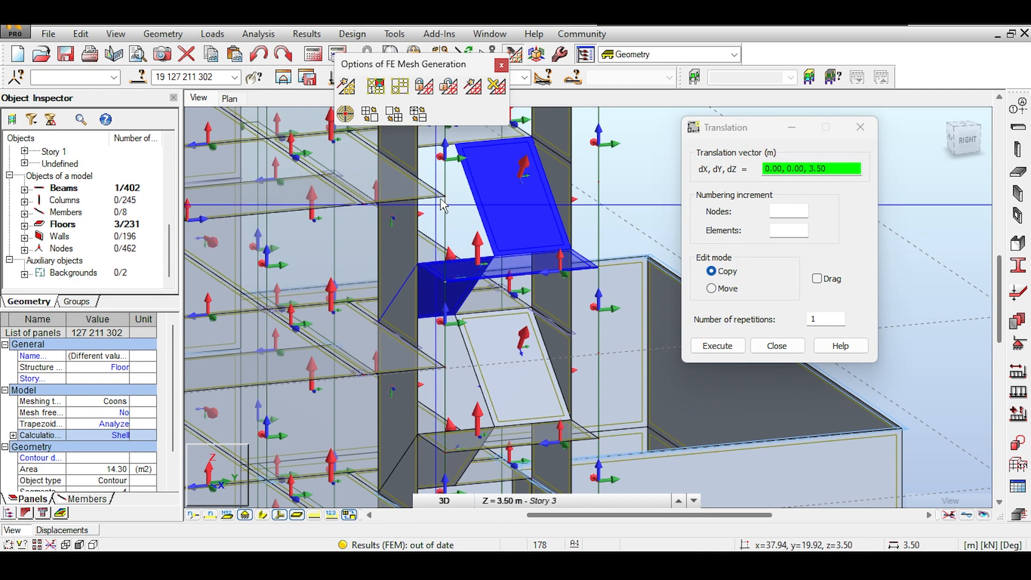
pyautogui.click(455, 228)
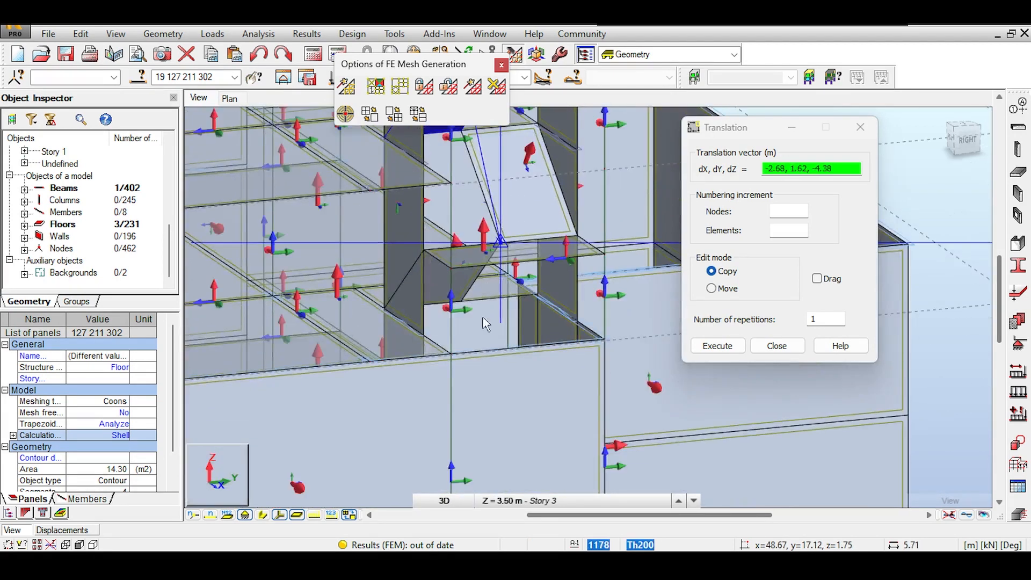
pyautogui.click(456, 360)
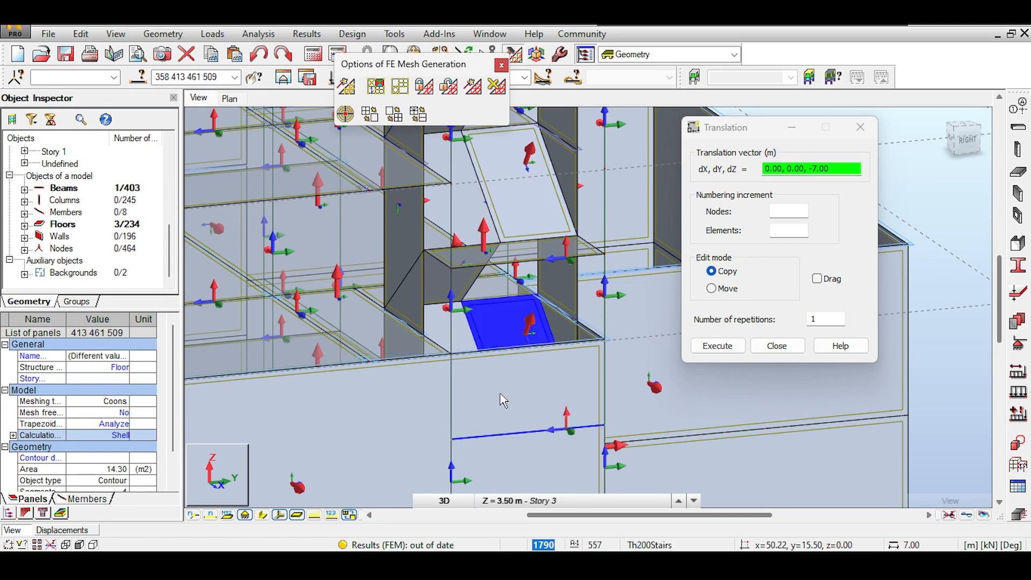
# Copy the lowered stair set once more by 0.00, 0.00, -3.50 and finish copying.
pyautogui.moveTo(525, 426); pyautogui.dragTo(532, 232, button='middle')
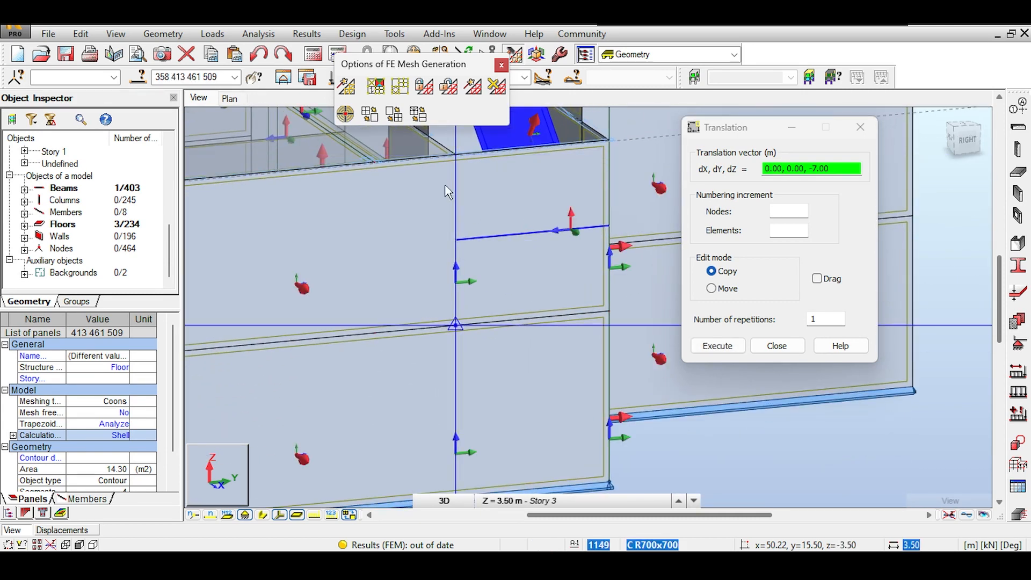
pyautogui.click(456, 325)
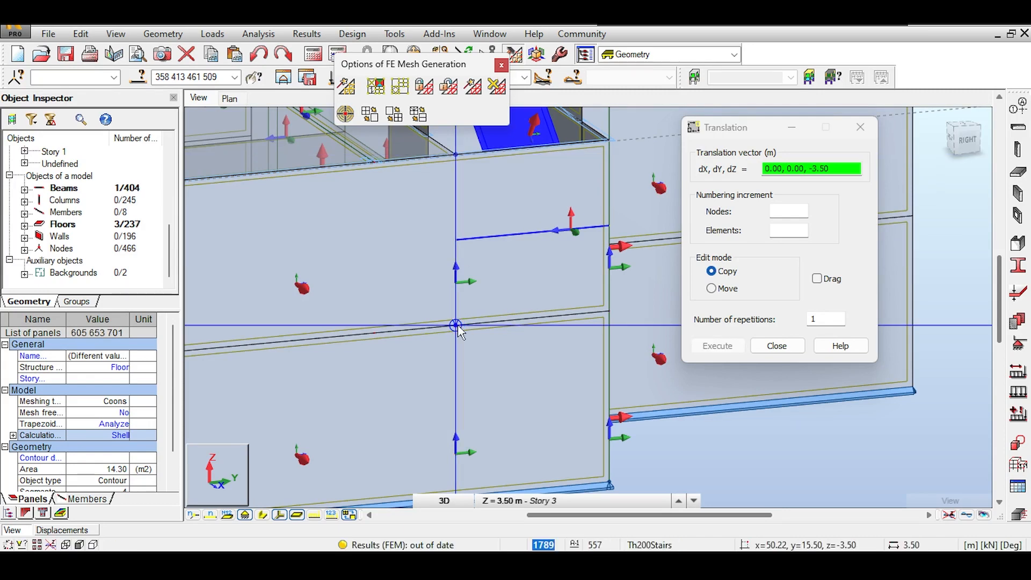
pyautogui.click(776, 345)
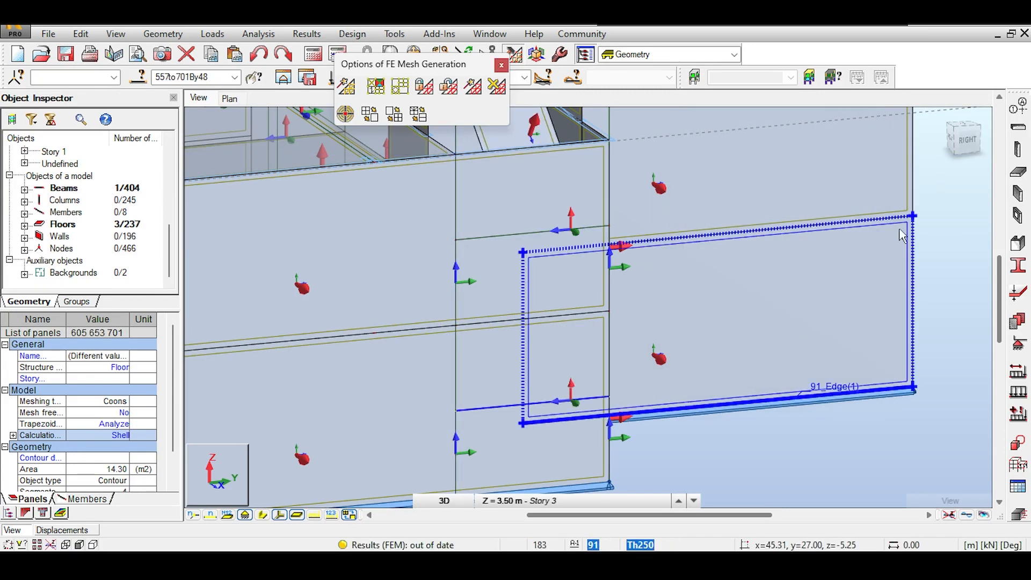
# Assign a Pinned linear support to the bottom edge of the lowest stair flight slab.
pyautogui.click(955, 128)
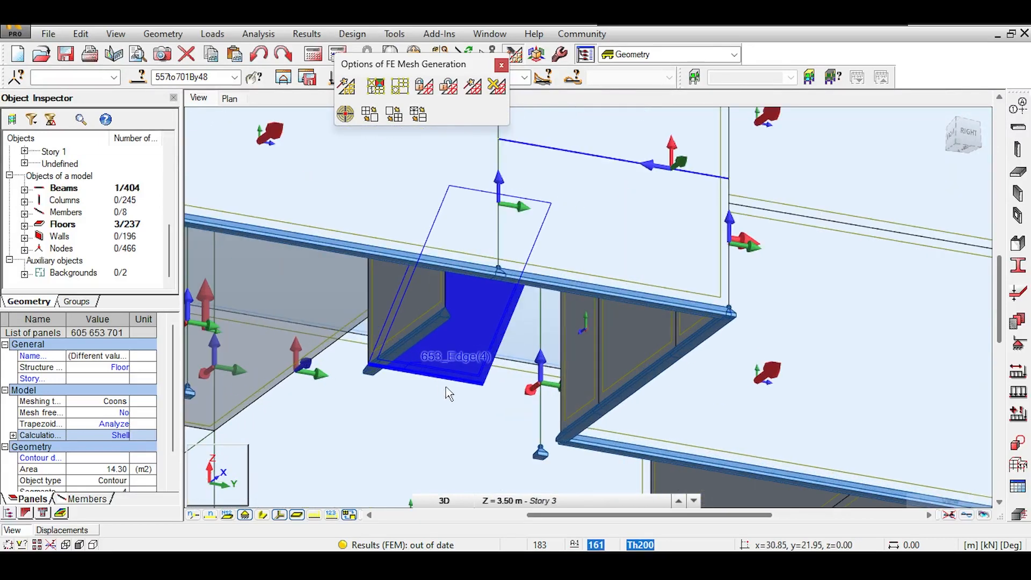
pyautogui.click(457, 409)
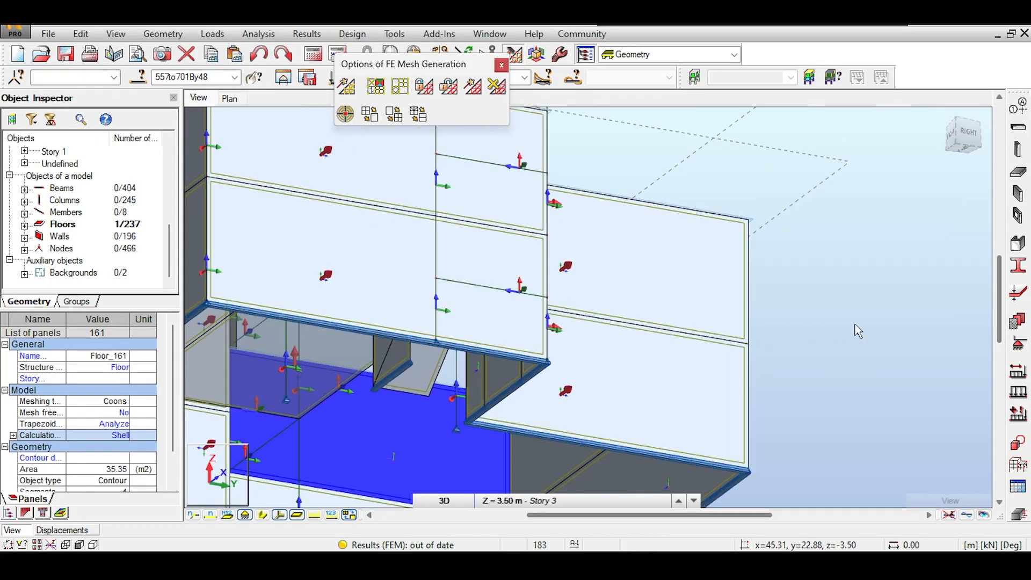
pyautogui.click(854, 334)
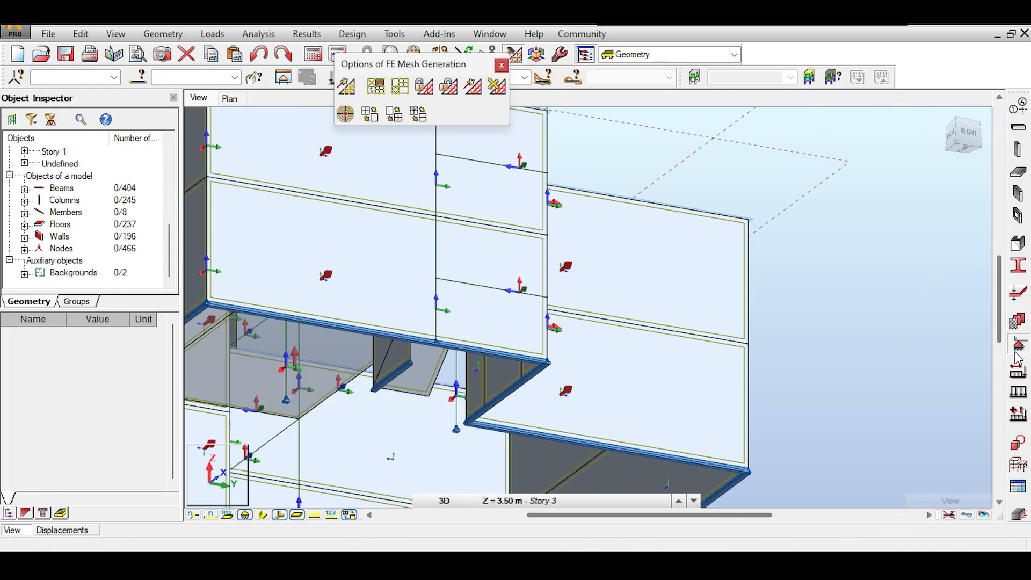
pyautogui.click(1017, 355)
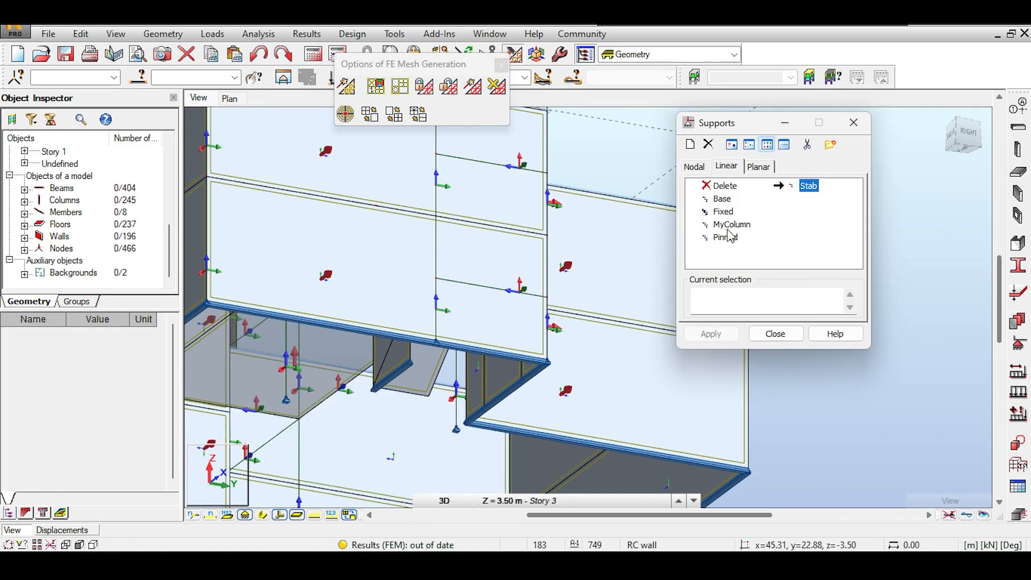
pyautogui.click(432, 400)
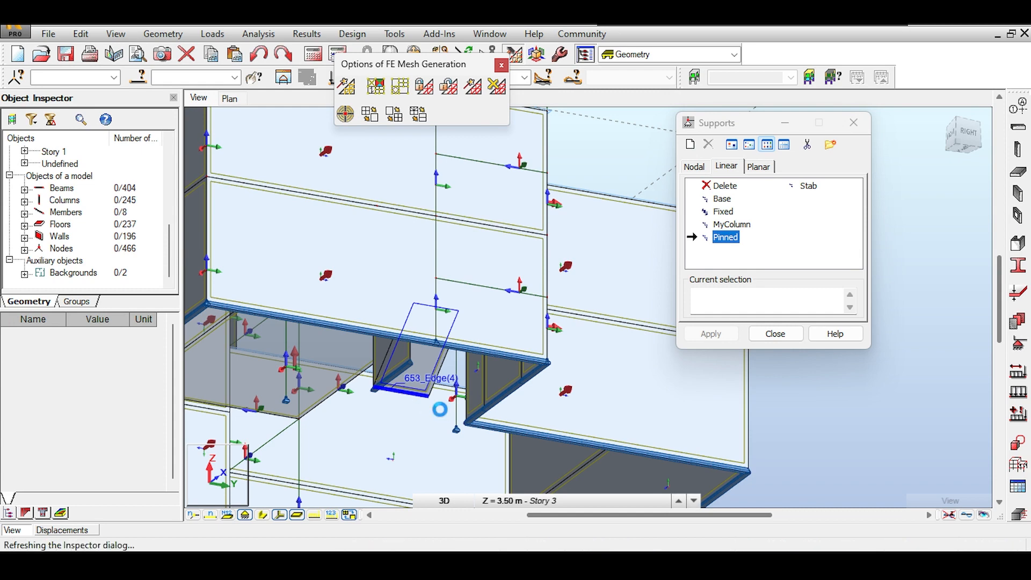
# Finish the linear support assignment and turn the model to inspect the stair flights and landings.
pyautogui.click(775, 333)
pyautogui.click(974, 128)
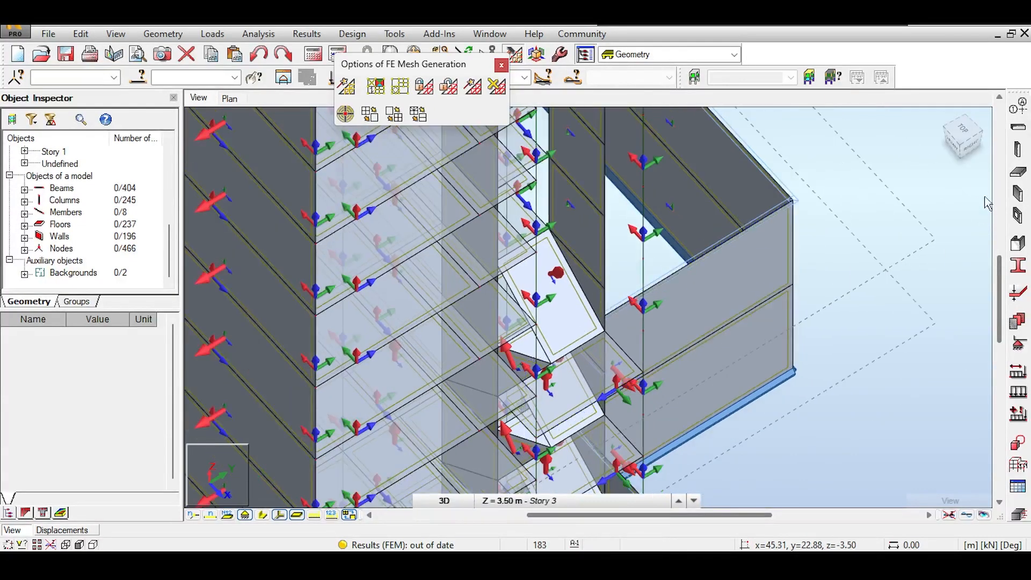
pyautogui.click(966, 141)
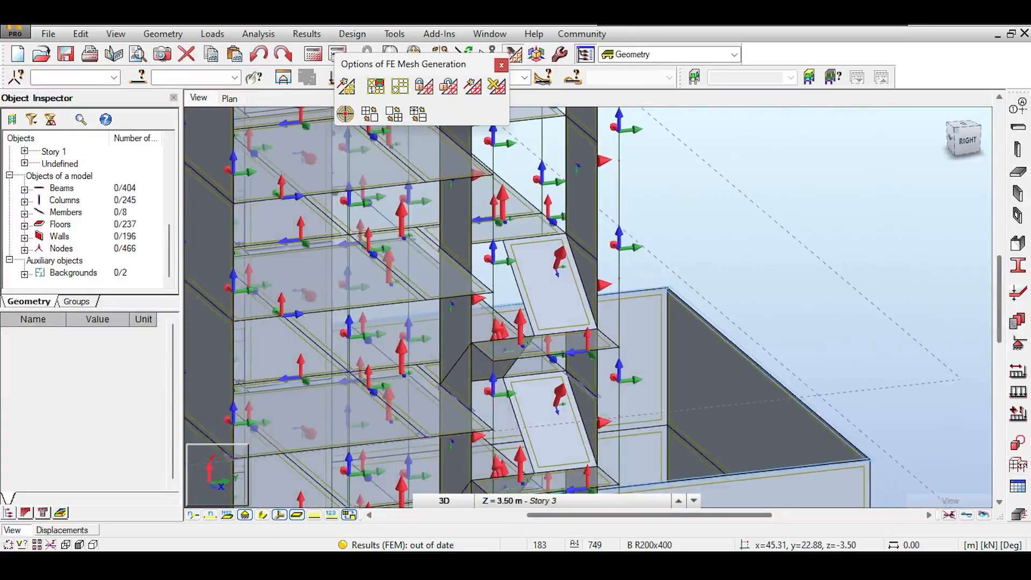
# Switch to the finacniero drawing in AutoCAD and examine the ESCALERA plans of the basement and the level above it.
pyautogui.scroll(1, 575, 386)
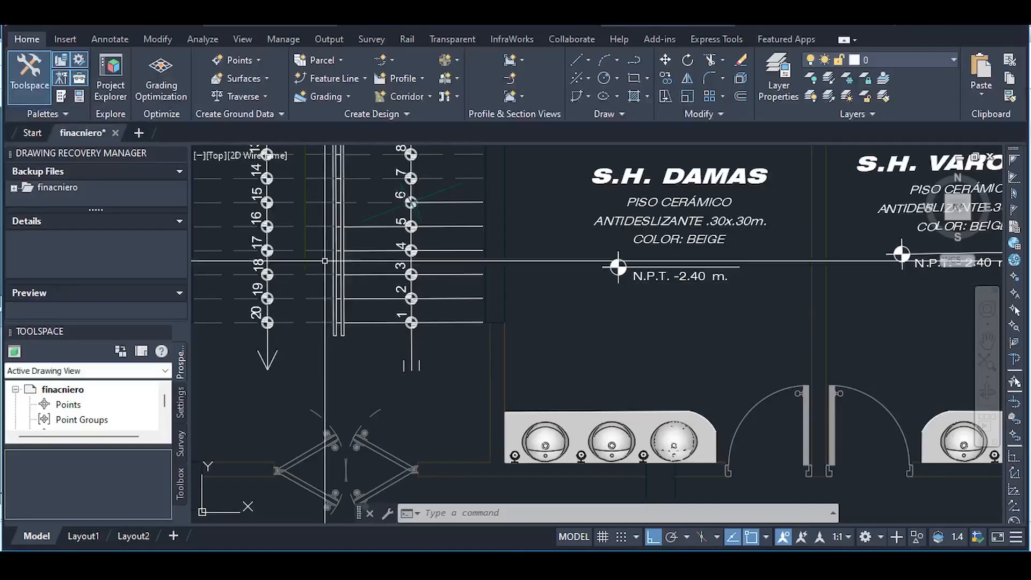
pyautogui.scroll(-5, 537, 225)
pyautogui.moveTo(367, 241); pyautogui.dragTo(390, 272, button='middle')
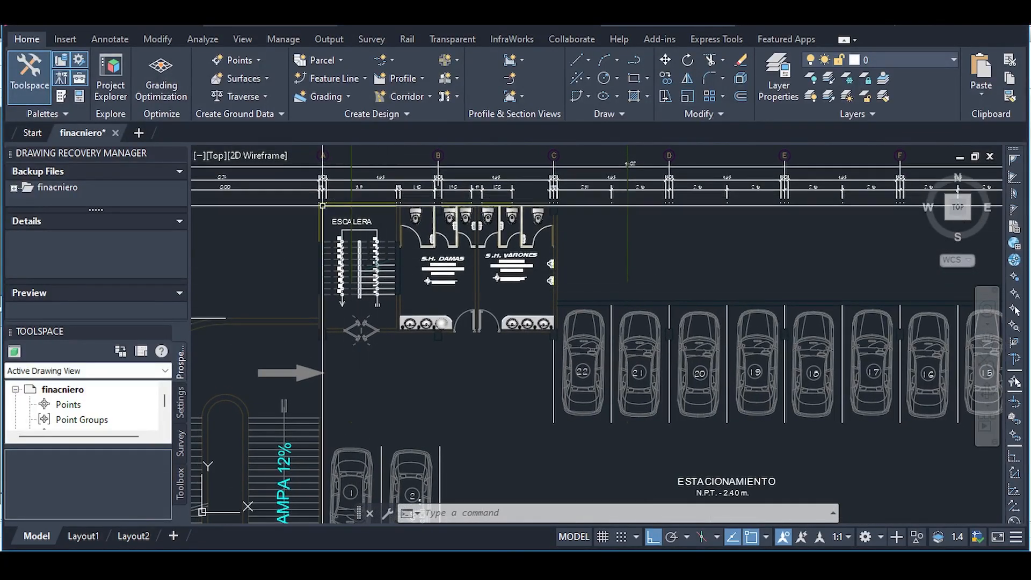
pyautogui.scroll(-5, 550, 327)
pyautogui.moveTo(580, 326)
pyautogui.mouseDown(button='middle')
pyautogui.moveTo(386, 256)
pyautogui.moveTo(316, 258)
pyautogui.mouseUp(button='middle')
pyautogui.moveTo(662, 269); pyautogui.dragTo(405, 248, button='middle')
pyautogui.scroll(8, 590, 246)
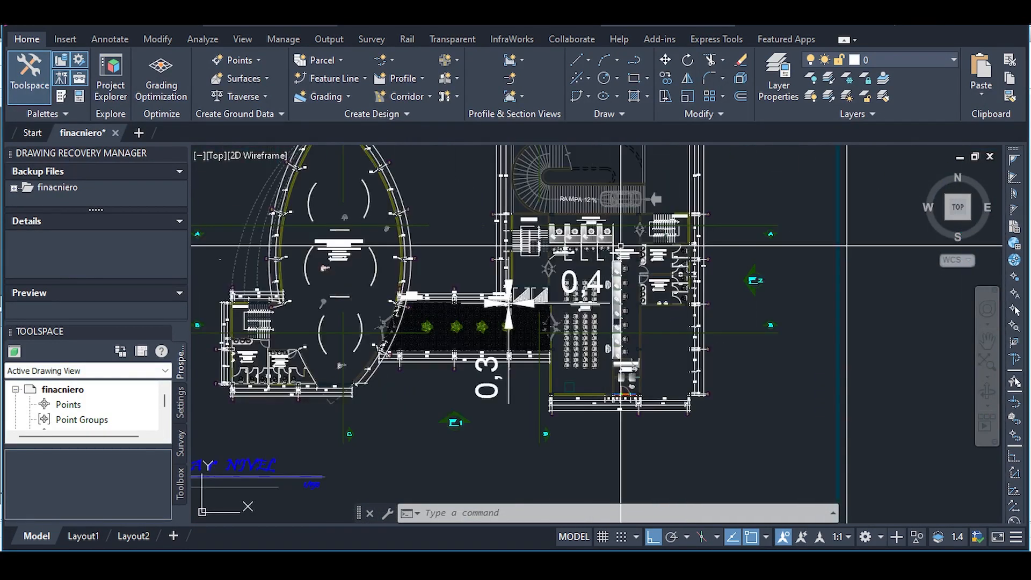
pyautogui.moveTo(588, 306); pyautogui.dragTo(536, 347, button='middle')
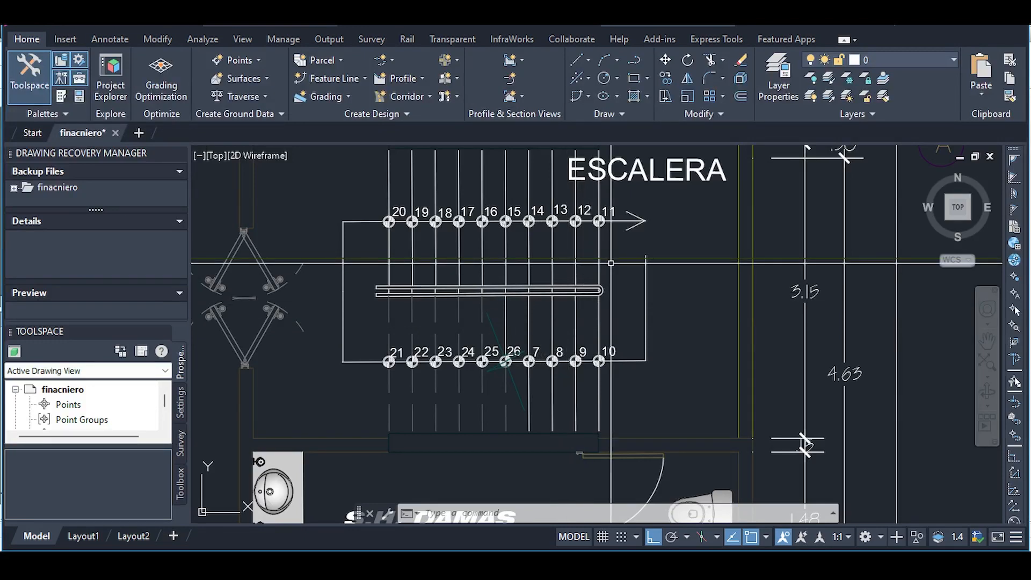
pyautogui.scroll(-2, 682, 218)
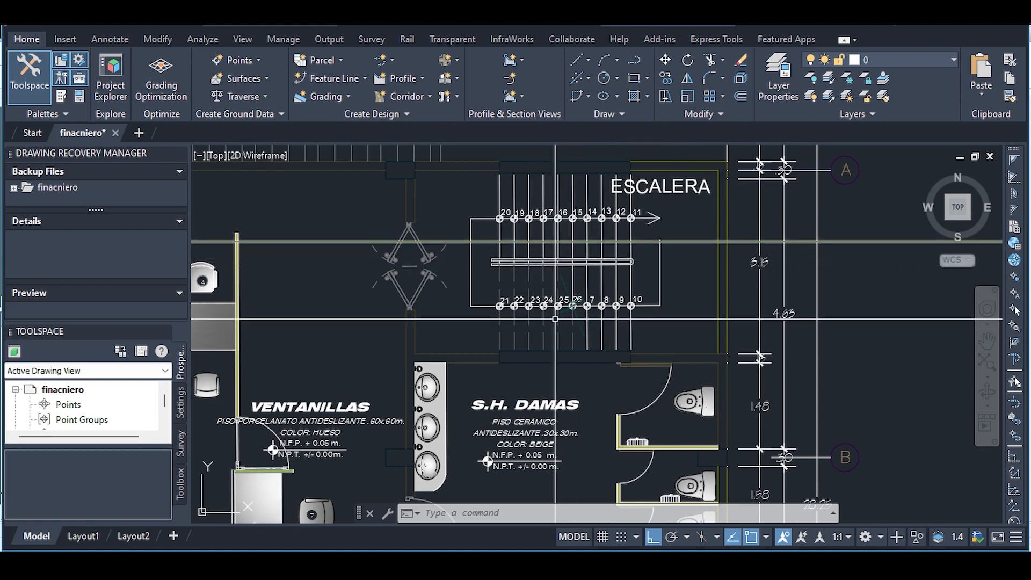
pyautogui.scroll(-5, 468, 306)
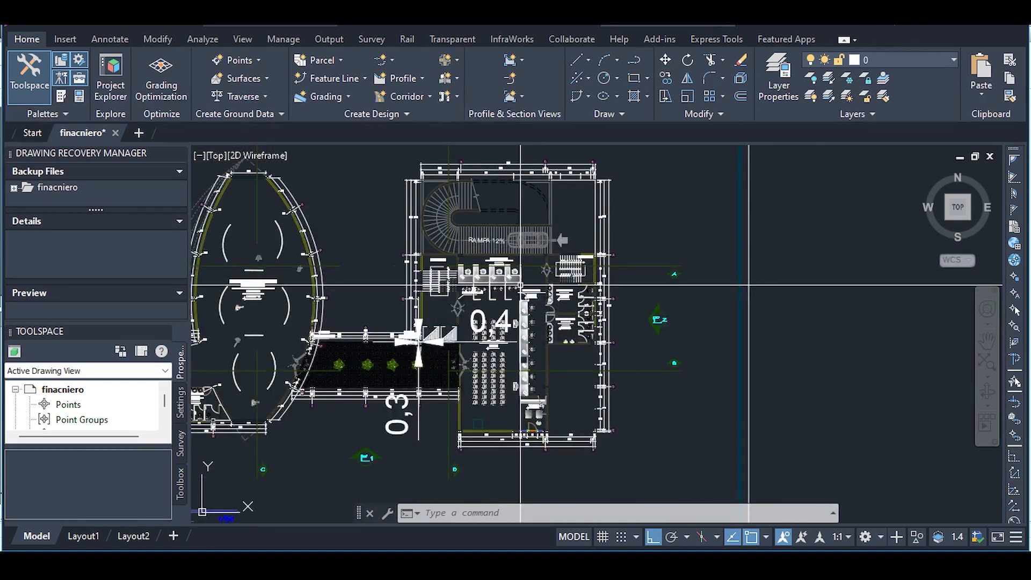
pyautogui.scroll(8, 574, 296)
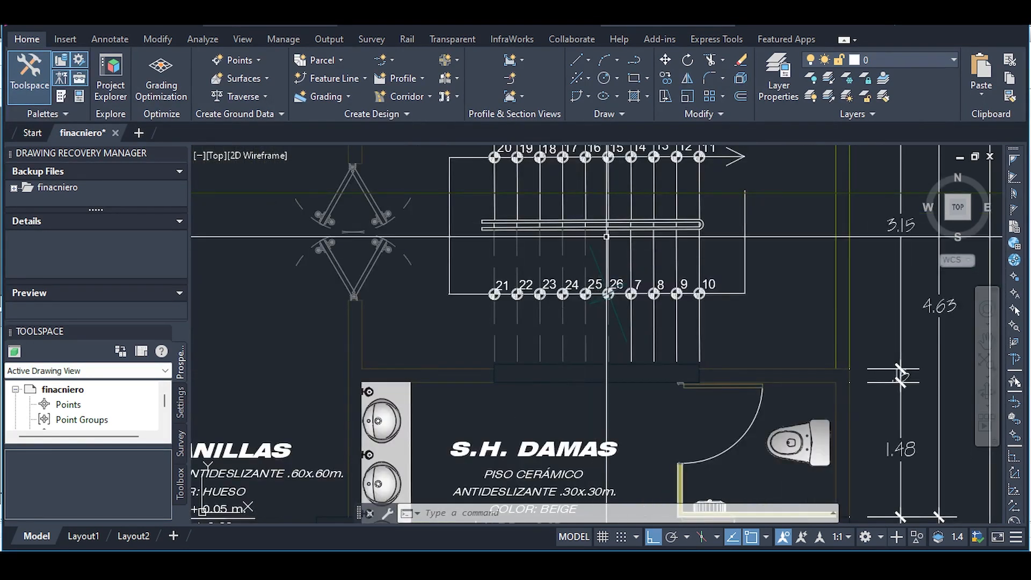
pyautogui.scroll(-8, 557, 211)
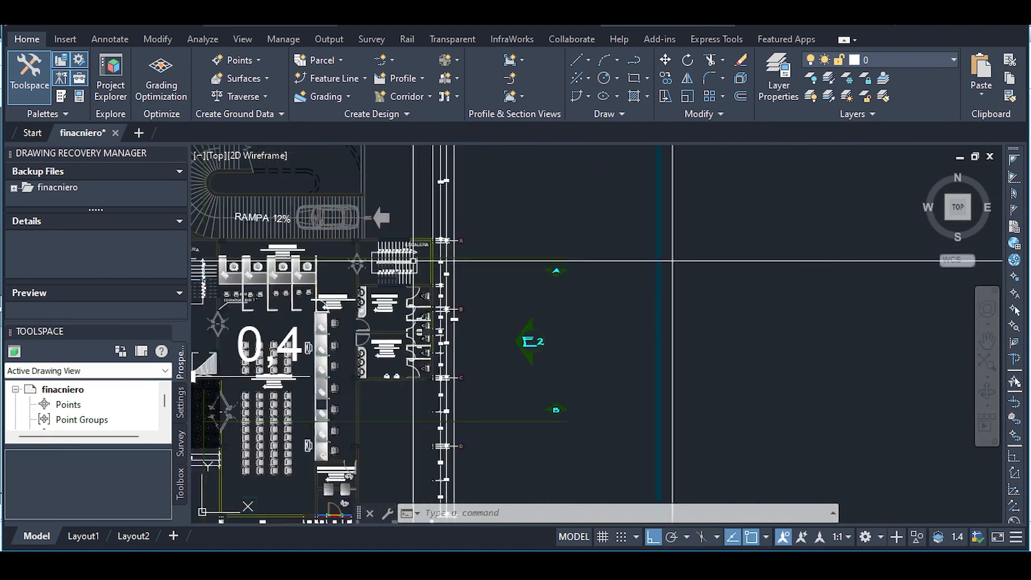
# Examine the next level's ESCALERA plan and compare it with the floor plan sheets of the other levels.
pyautogui.scroll(-3, 584, 263)
pyautogui.moveTo(584, 263); pyautogui.dragTo(481, 272, button='middle')
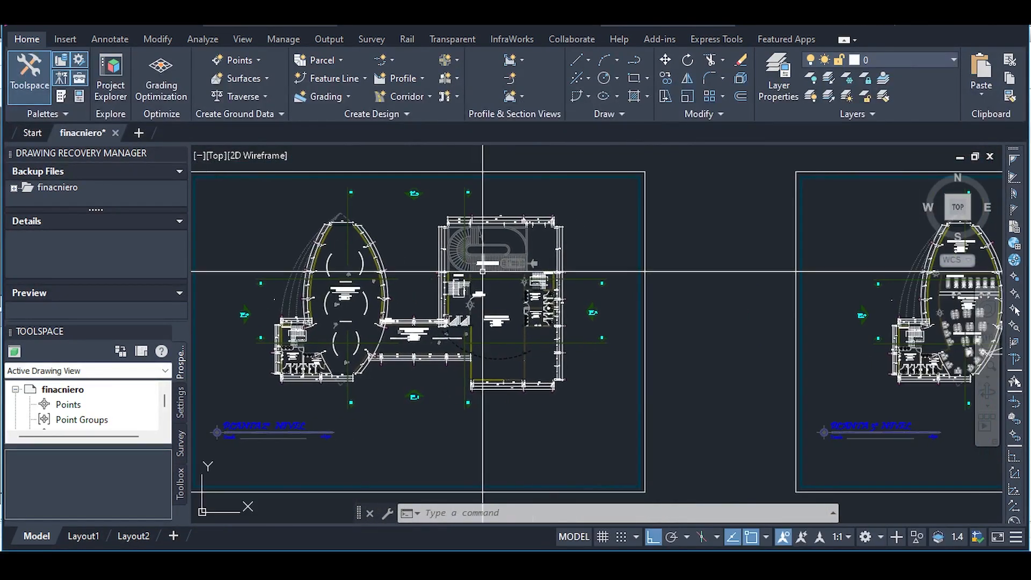
pyautogui.scroll(6, 545, 283)
pyautogui.scroll(5, 431, 306)
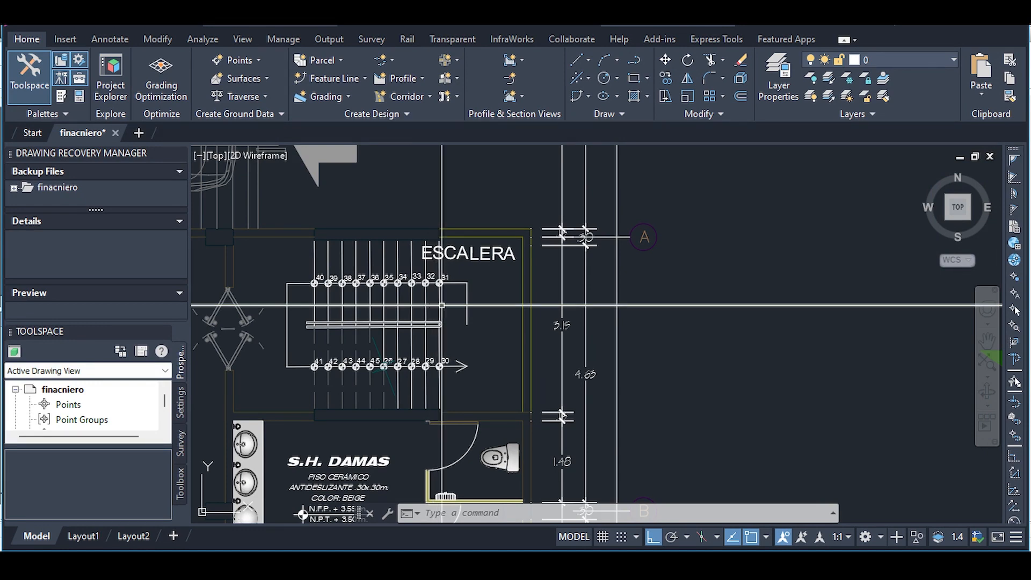
pyautogui.scroll(-10, 441, 306)
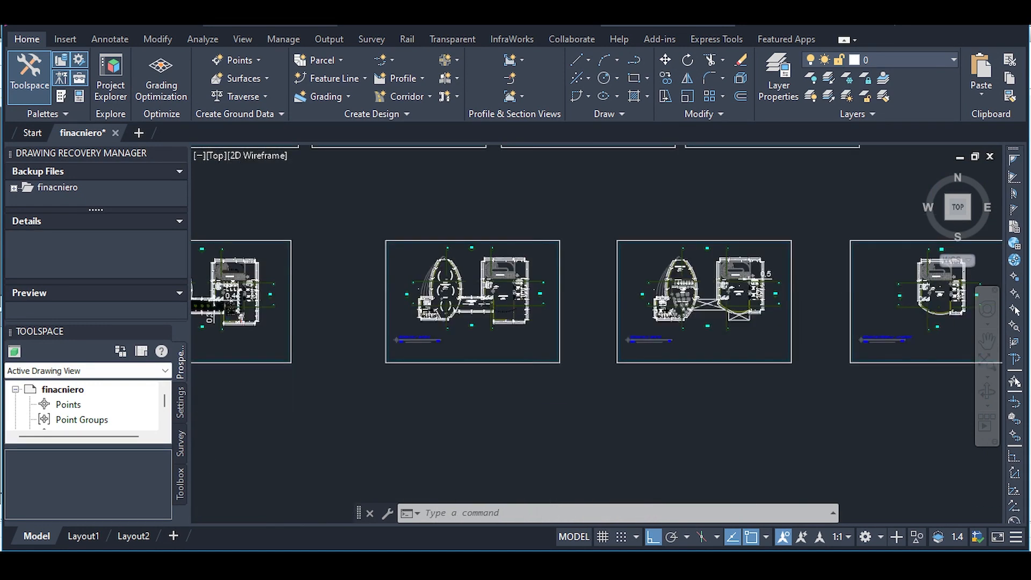
pyautogui.moveTo(711, 253)
pyautogui.mouseDown(button='middle')
pyautogui.moveTo(626, 234)
pyautogui.moveTo(859, 237)
pyautogui.mouseUp(button='middle')
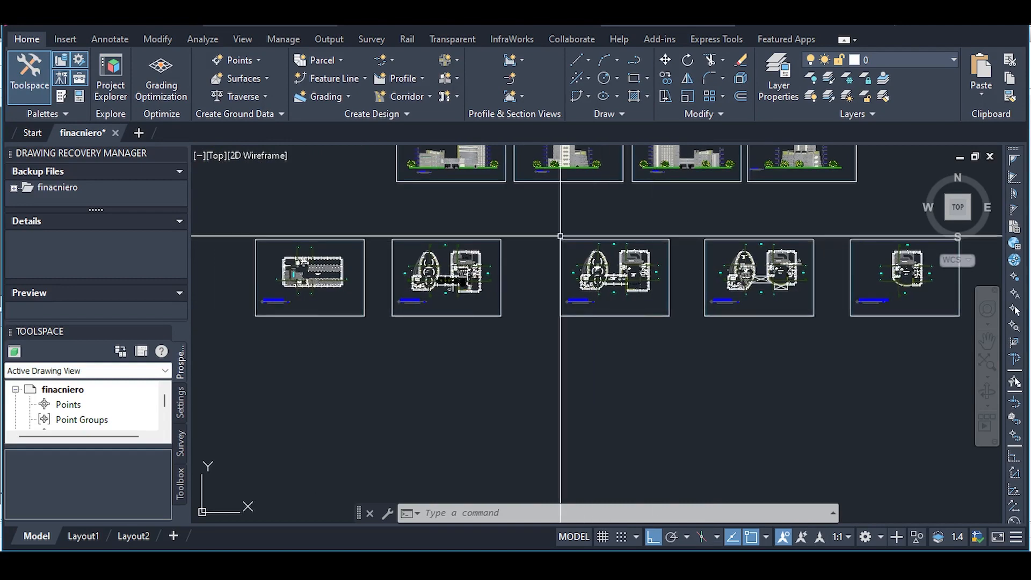
pyautogui.moveTo(559, 232)
pyautogui.mouseDown(button='middle')
pyautogui.moveTo(570, 303)
pyautogui.moveTo(557, 340)
pyautogui.mouseUp(button='middle')
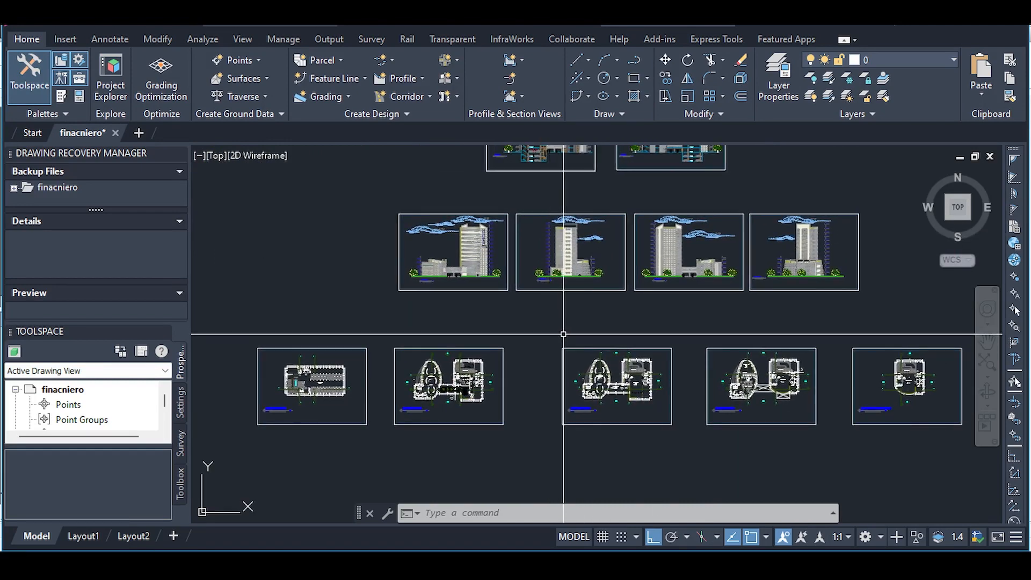
pyautogui.scroll(2, 575, 353)
pyautogui.scroll(2, 575, 353)
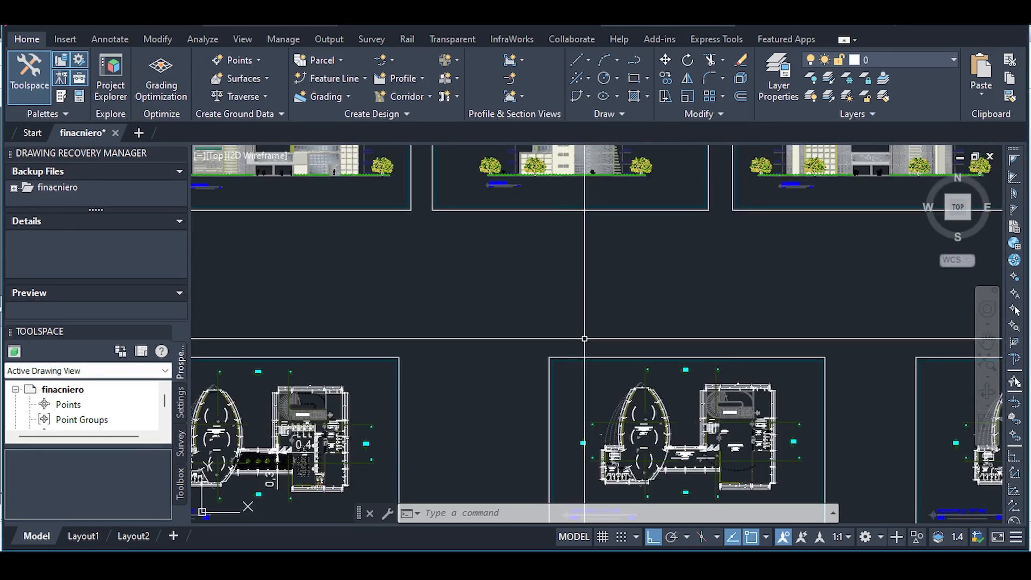
pyautogui.moveTo(683, 362); pyautogui.dragTo(317, 304, button='middle')
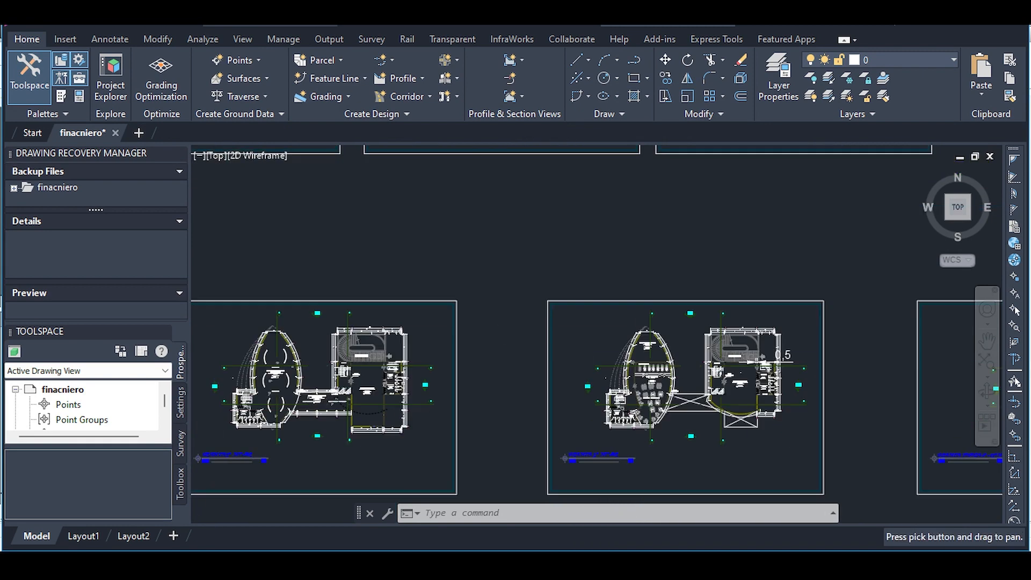
pyautogui.moveTo(602, 304)
pyautogui.mouseDown(button='middle')
pyautogui.moveTo(537, 259)
pyautogui.moveTo(590, 249)
pyautogui.moveTo(669, 296)
pyautogui.mouseUp(button='middle')
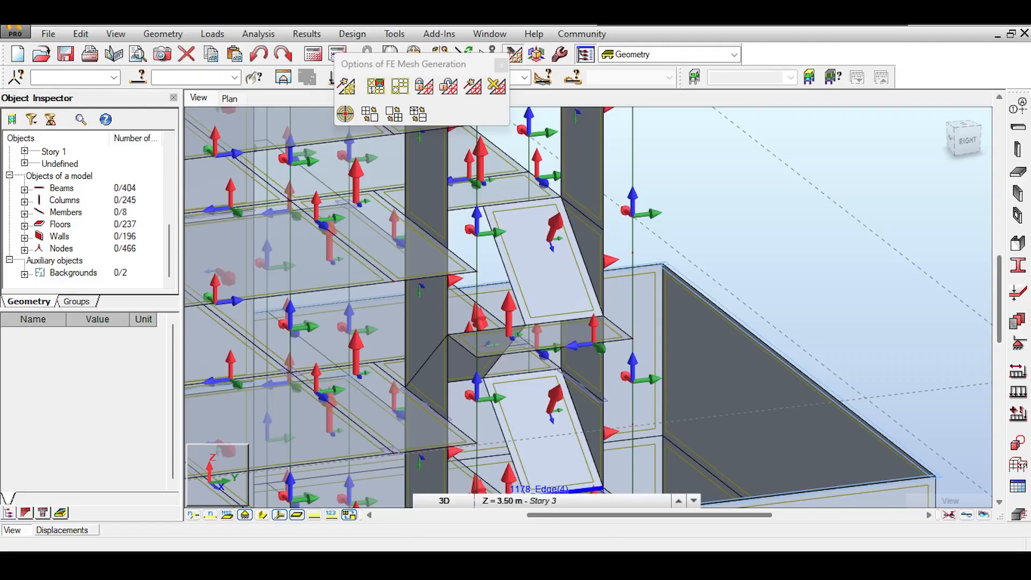
# Switch back to Robot and copy the stair landing slab at Z = 5.25 and its edge beam once by 0.00, 0.00, 3.25.
pyautogui.moveTo(550, 263); pyautogui.dragTo(580, 354, button='middle')
pyautogui.moveTo(582, 304); pyautogui.dragTo(575, 259, button='middle')
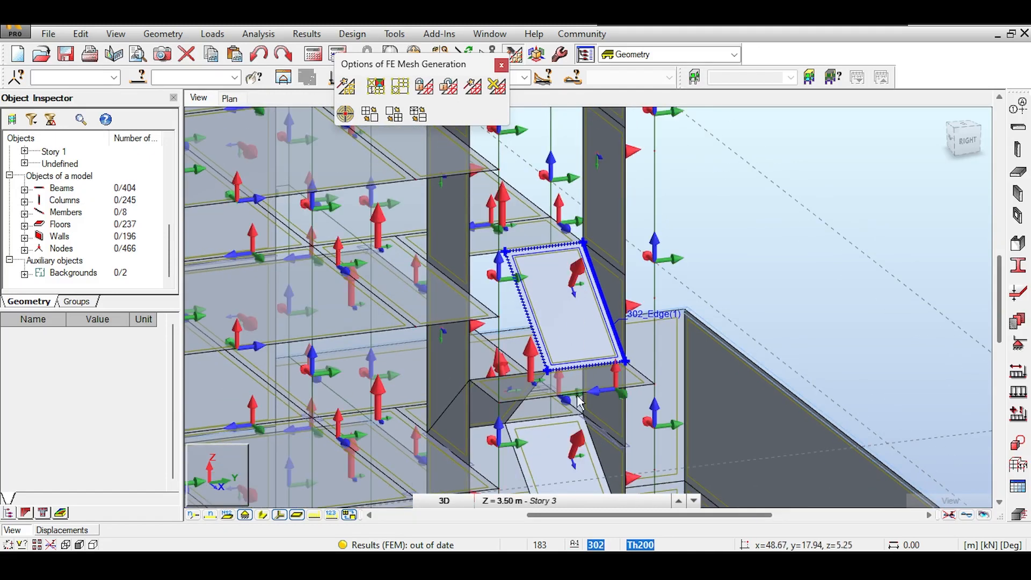
pyautogui.click(637, 388)
pyautogui.scroll(3, 653, 394)
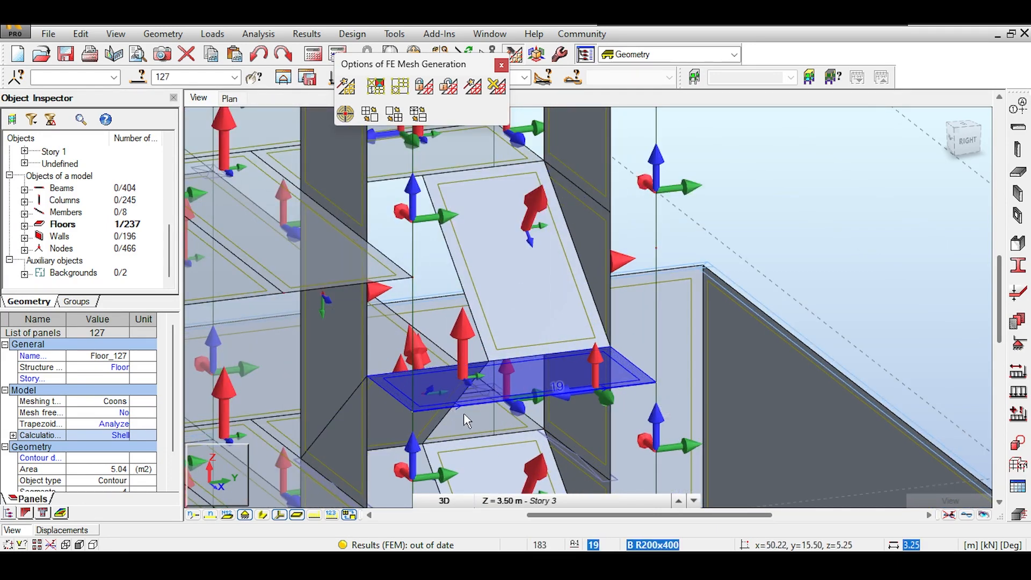
pyautogui.click(485, 412)
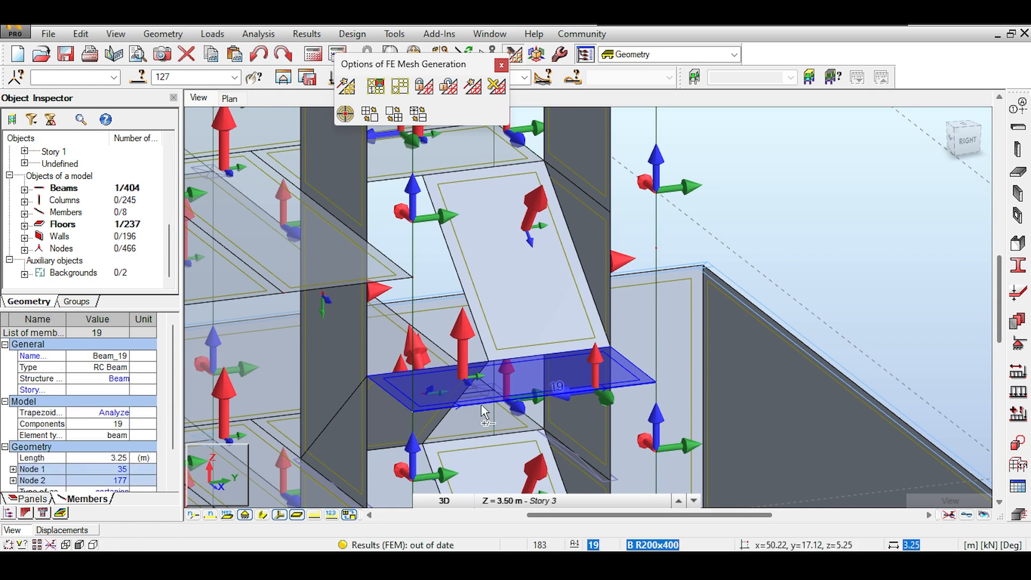
pyautogui.click(81, 34)
pyautogui.moveTo(162, 223)
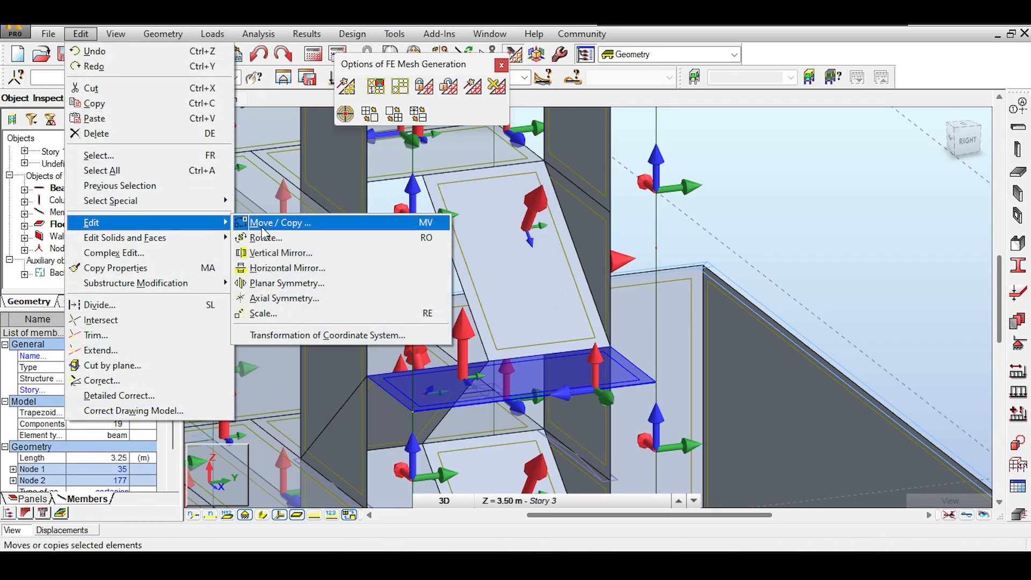
pyautogui.click(263, 223)
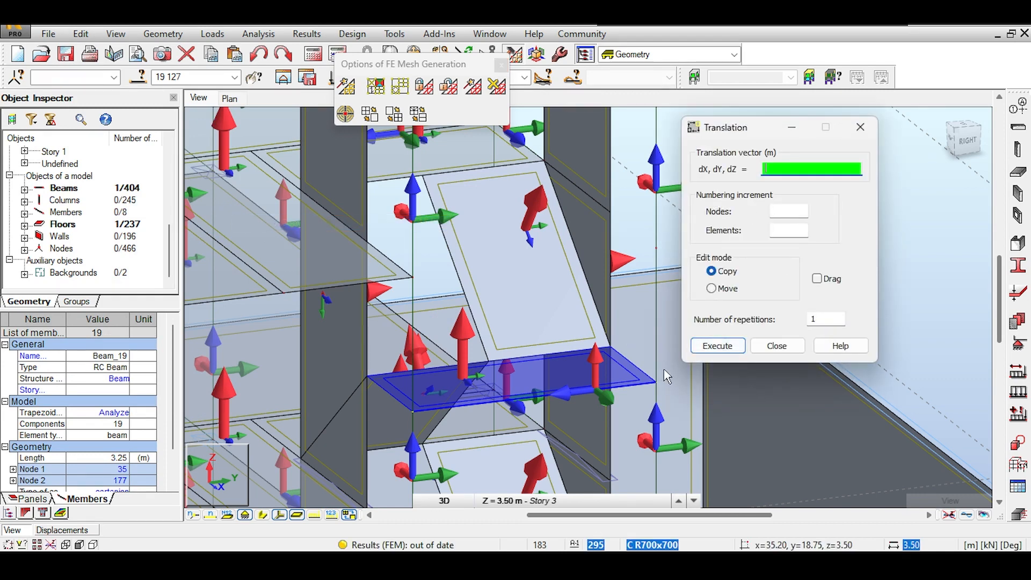
pyautogui.click(657, 384)
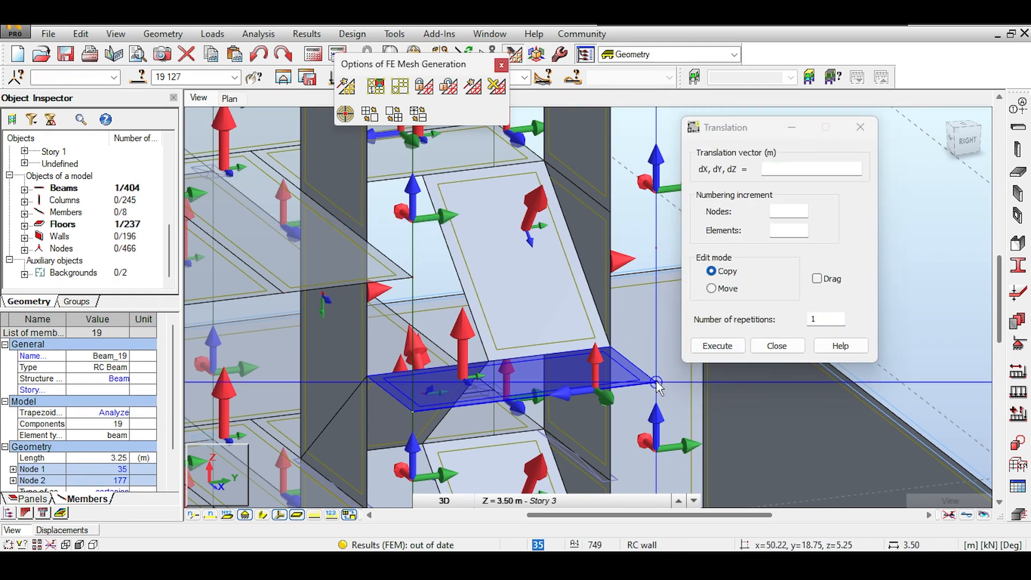
pyautogui.moveTo(635, 278); pyautogui.dragTo(607, 327, button='middle')
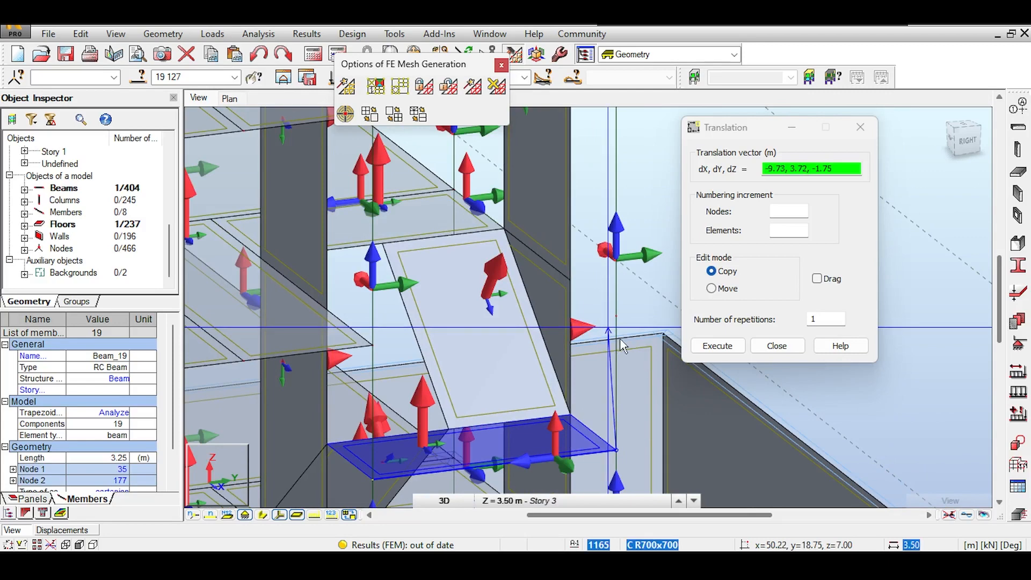
pyautogui.scroll(5, 616, 316)
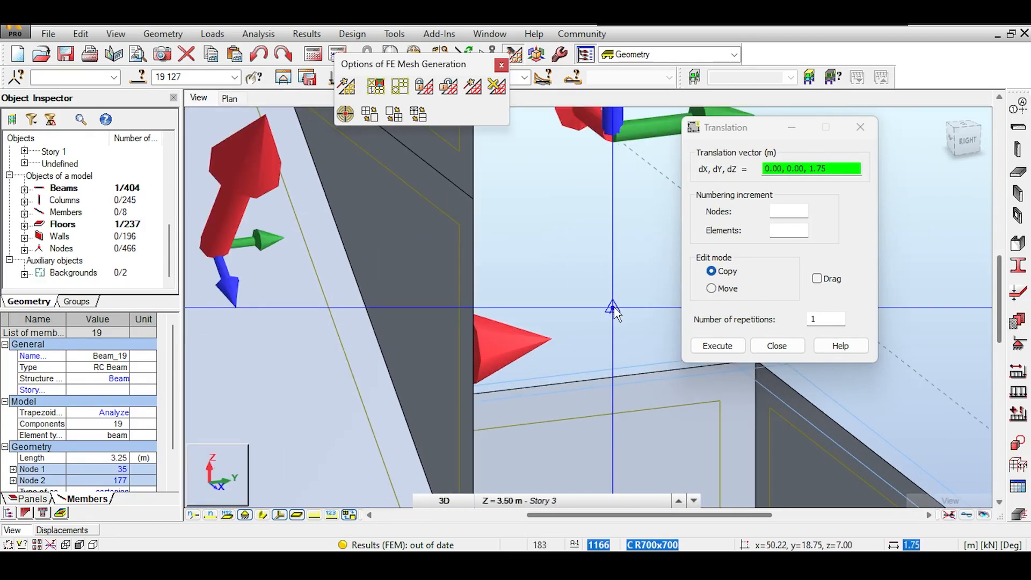
pyautogui.scroll(-6, 614, 311)
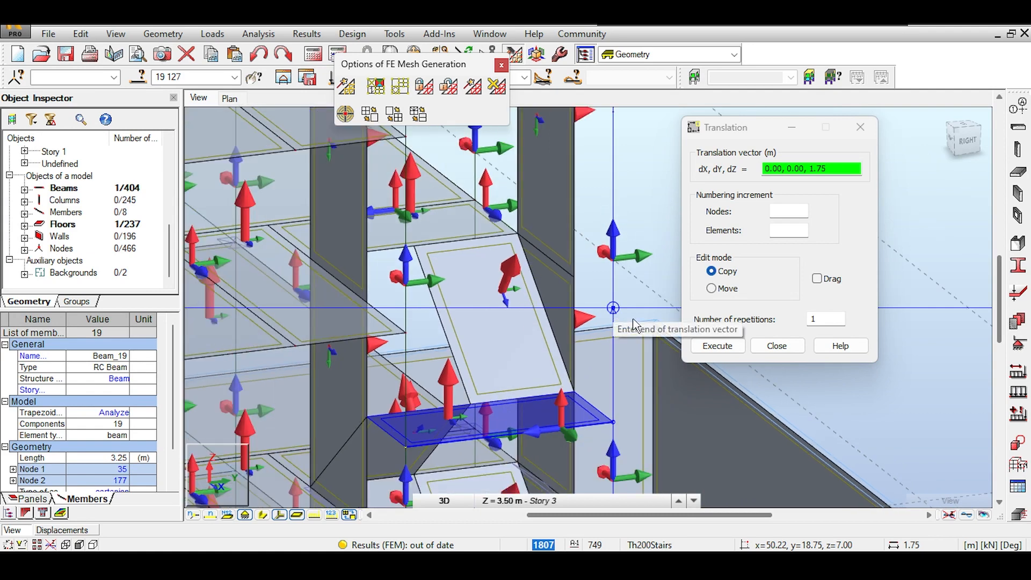
pyautogui.scroll(-2, 634, 344)
pyautogui.moveTo(634, 310); pyautogui.dragTo(584, 255, button='middle')
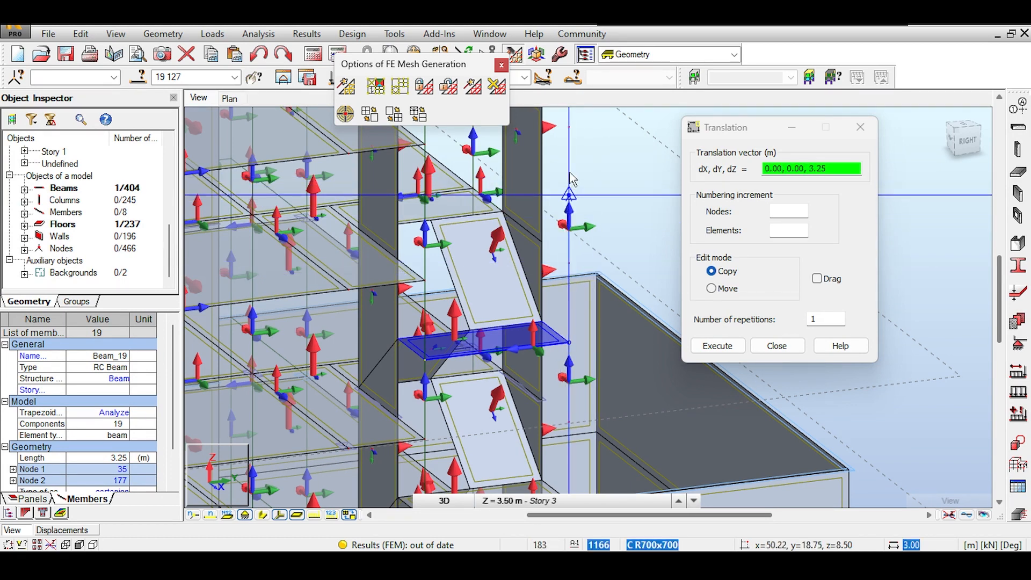
pyautogui.moveTo(562, 203); pyautogui.dragTo(570, 261, button='middle')
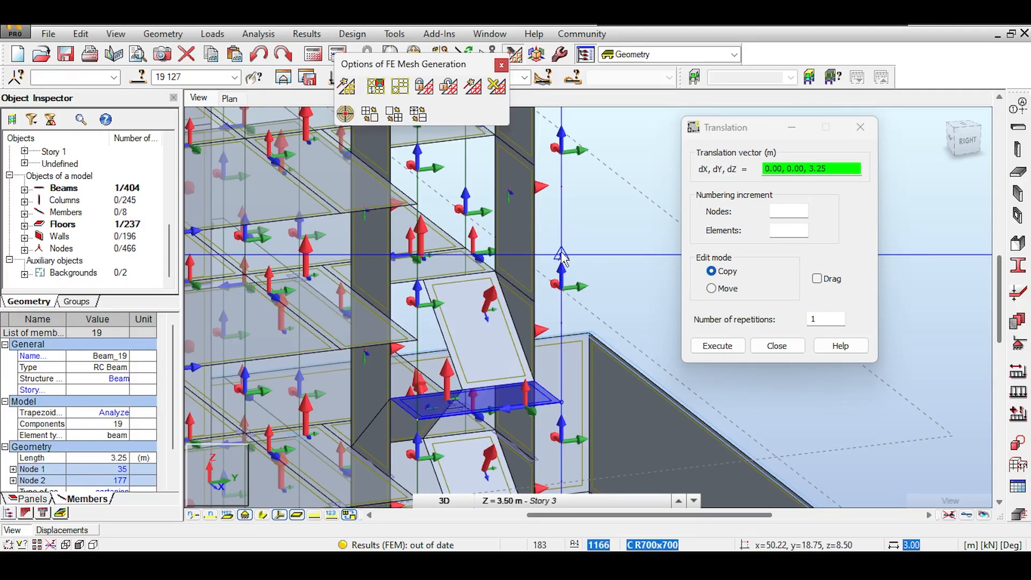
pyautogui.click(561, 253)
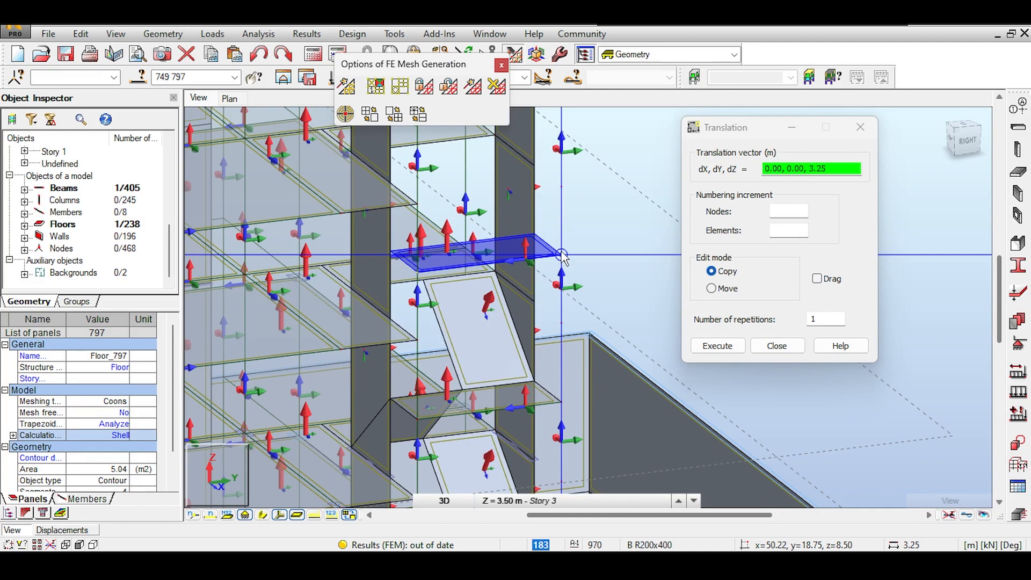
pyautogui.scroll(2, 428, 306)
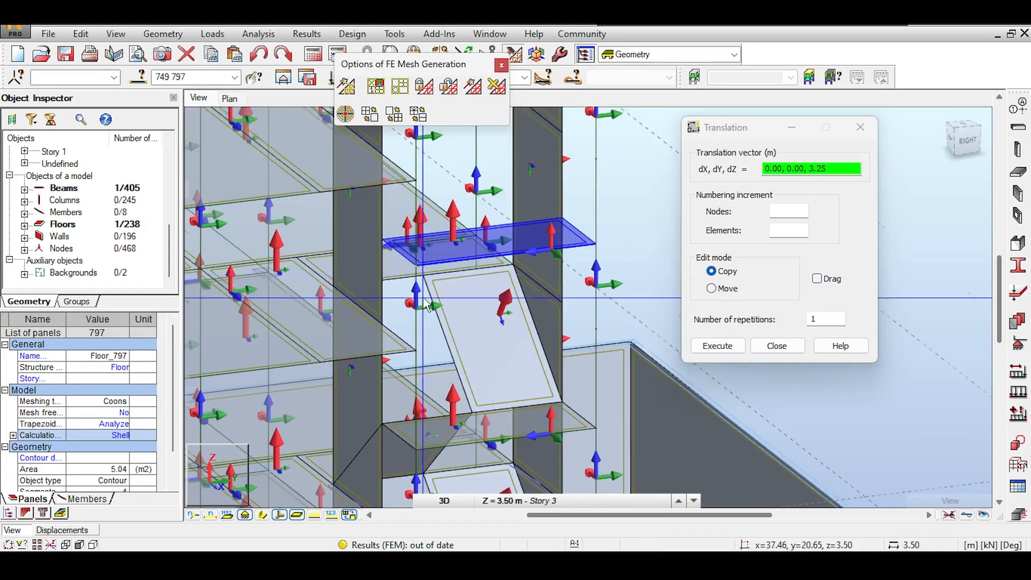
pyautogui.scroll(1, 428, 306)
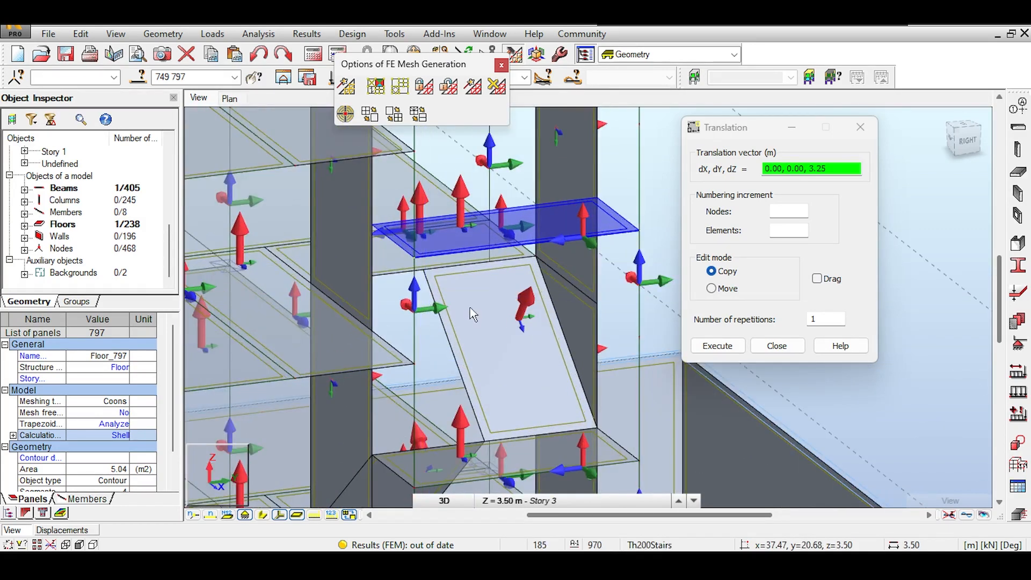
pyautogui.click(774, 350)
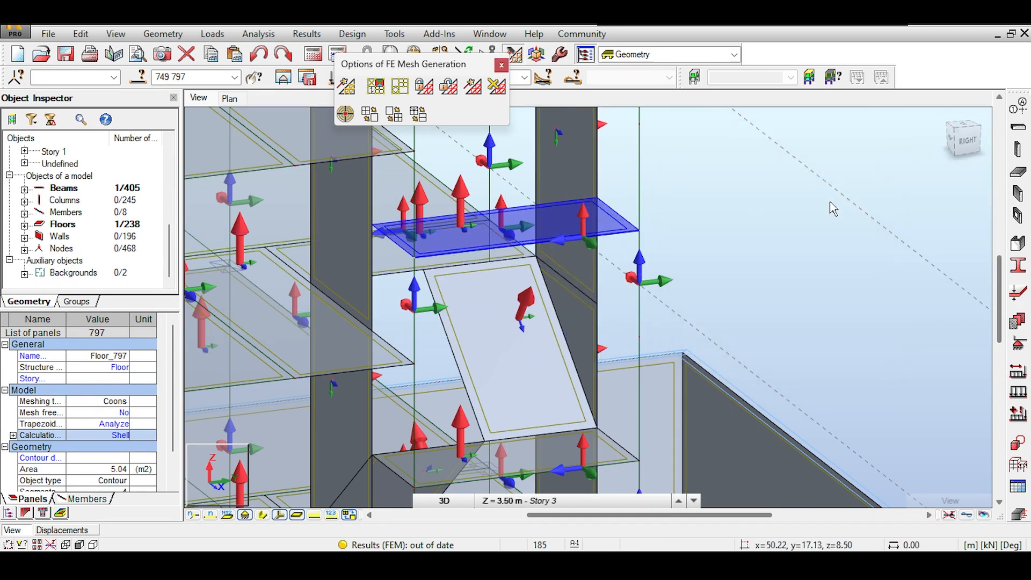
# Start defining a Th200 shell floor with the Contour definition method at the stair landing on Z = 8.50.
pyautogui.click(952, 158)
pyautogui.click(949, 141)
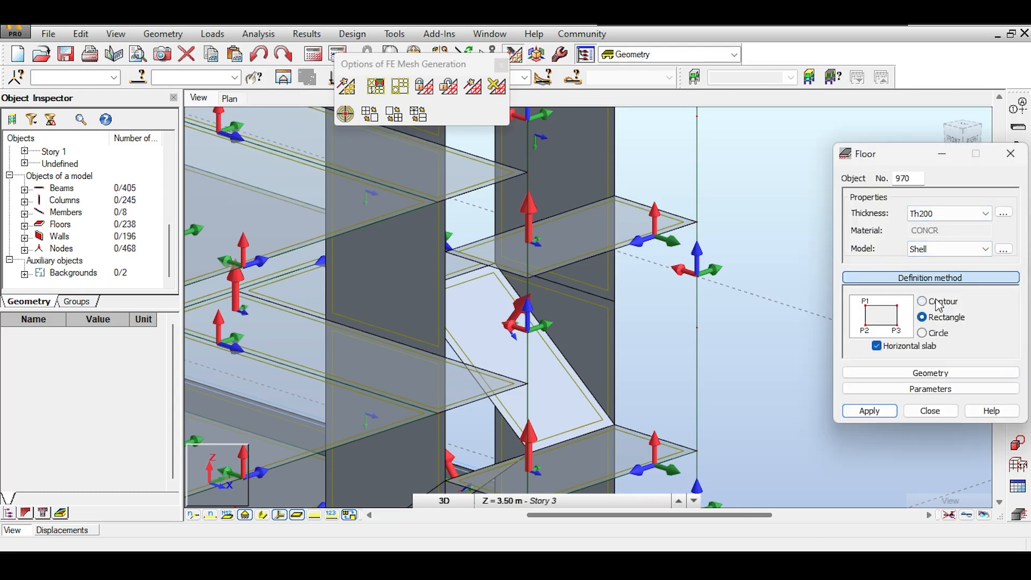
pyautogui.scroll(-2, 338, 259)
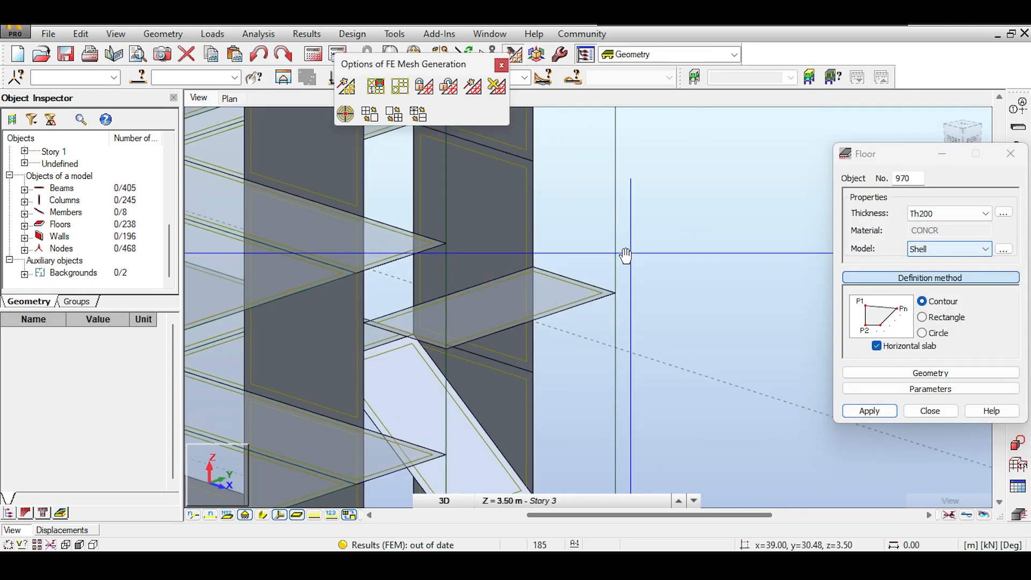
pyautogui.scroll(3, 571, 276)
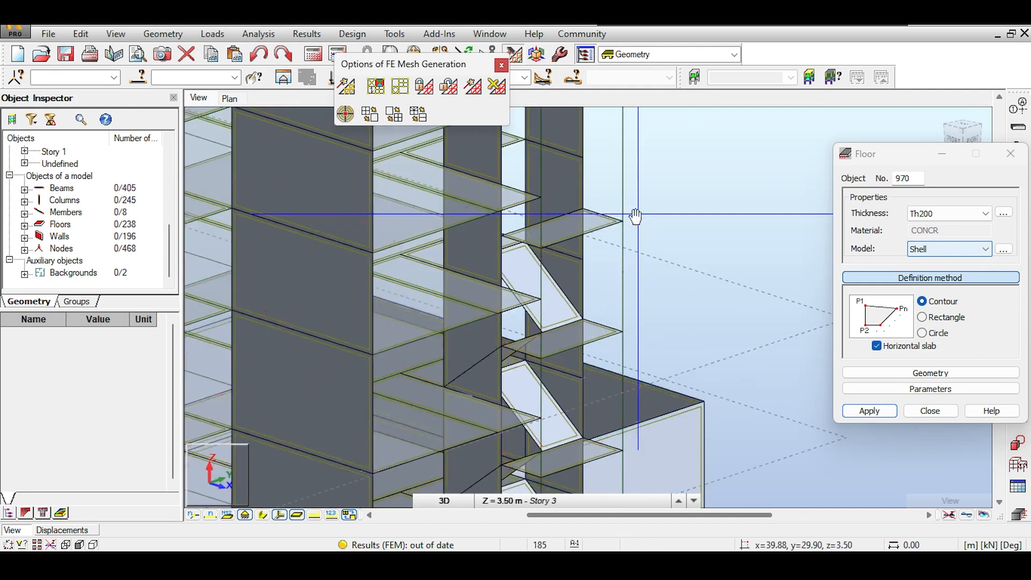
pyautogui.scroll(-2, 561, 198)
pyautogui.scroll(2, 561, 198)
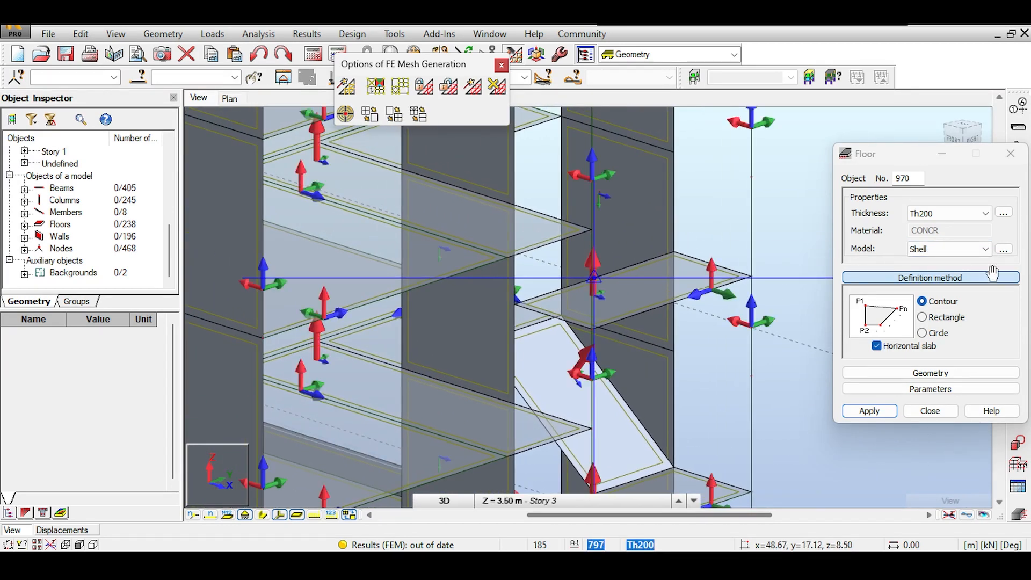
pyautogui.click(923, 302)
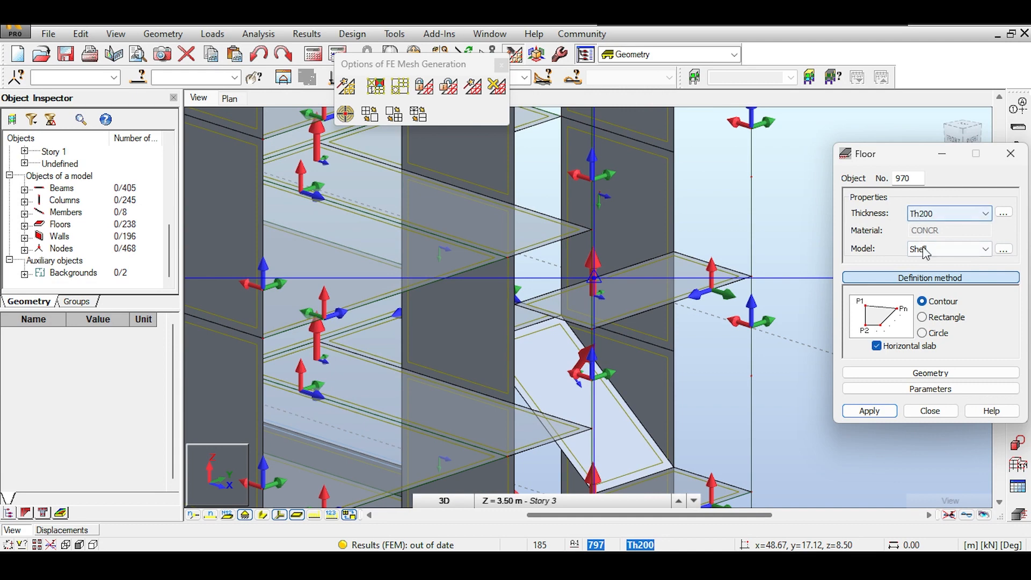
pyautogui.click(395, 368)
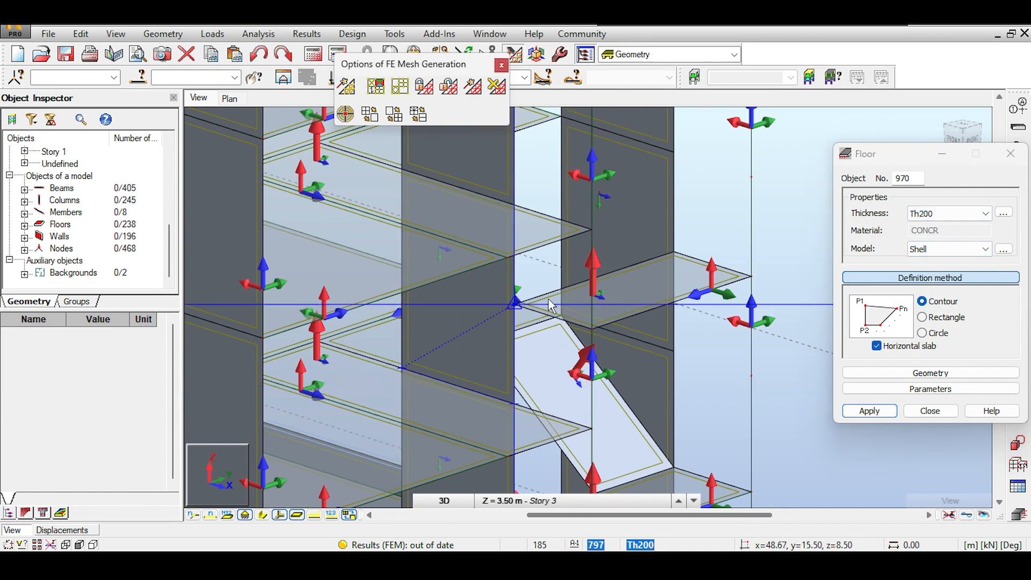
pyautogui.click(597, 278)
pyautogui.press('Escape')
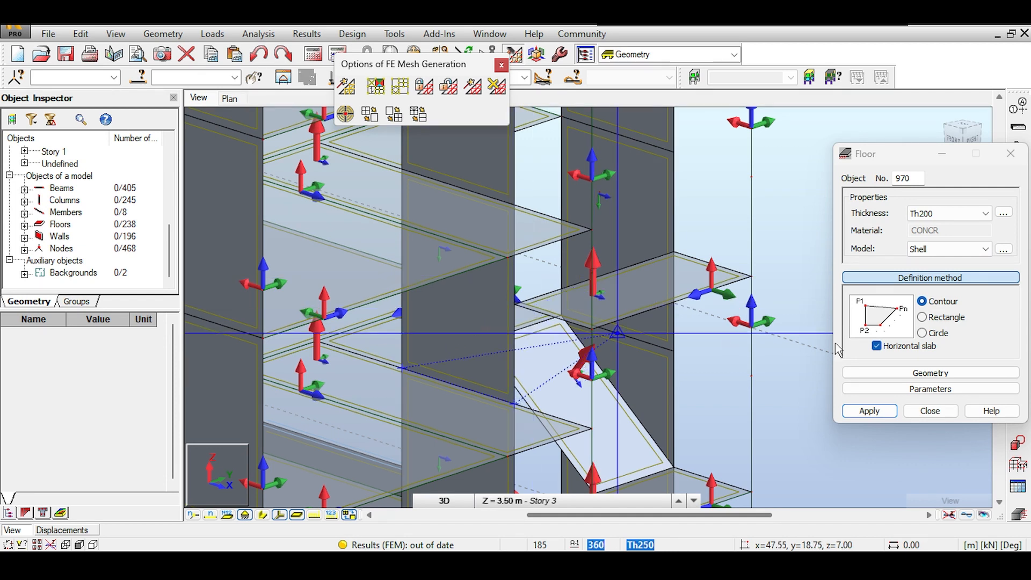
# Turn off the Horizontal slab option and draw a sloped Th200 flight contour from the floor at Z = 7.00 to the landing at Z = 8.50.
pyautogui.click(877, 348)
pyautogui.press('Escape')
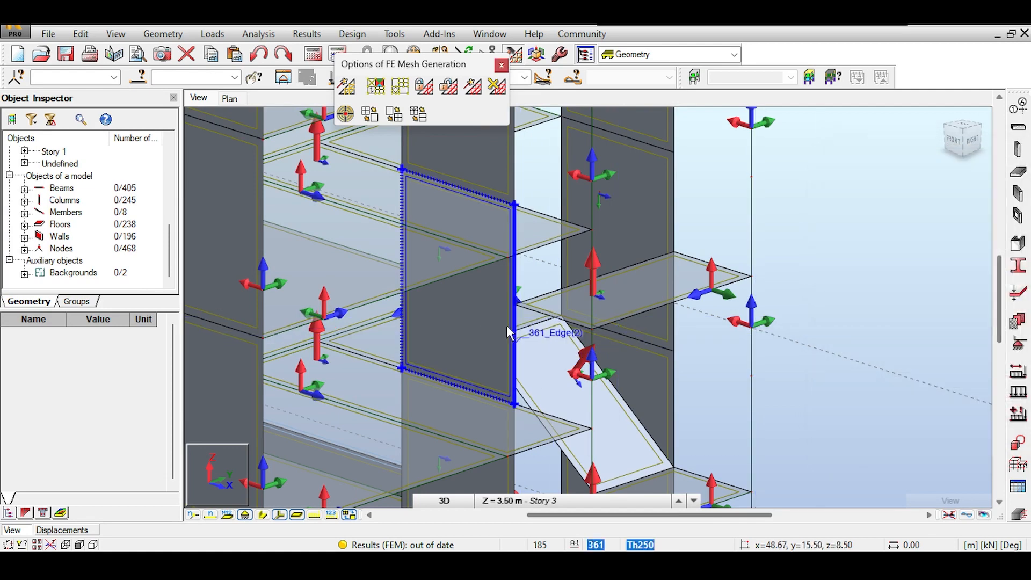
pyautogui.click(1019, 177)
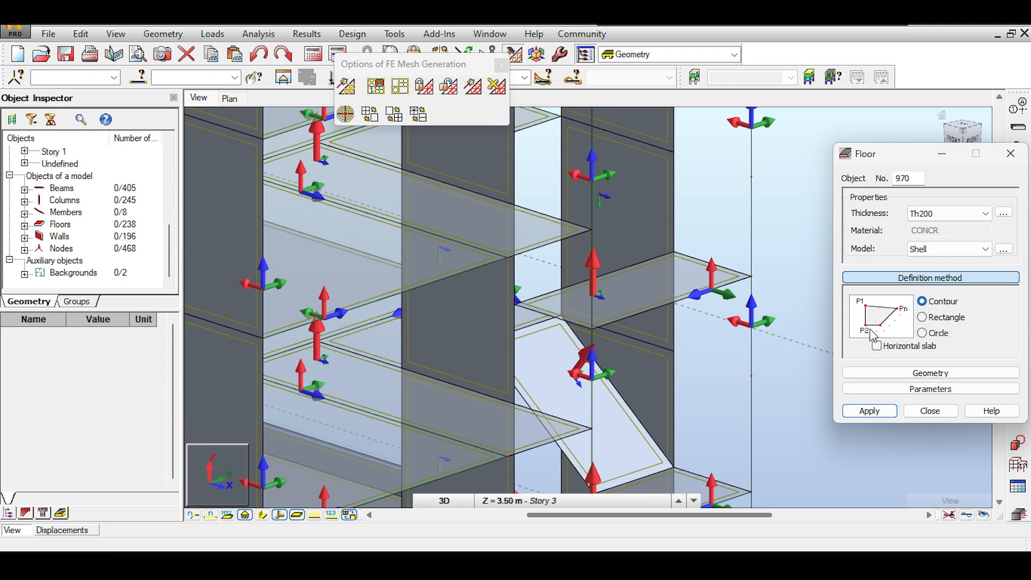
pyautogui.scroll(3, 446, 393)
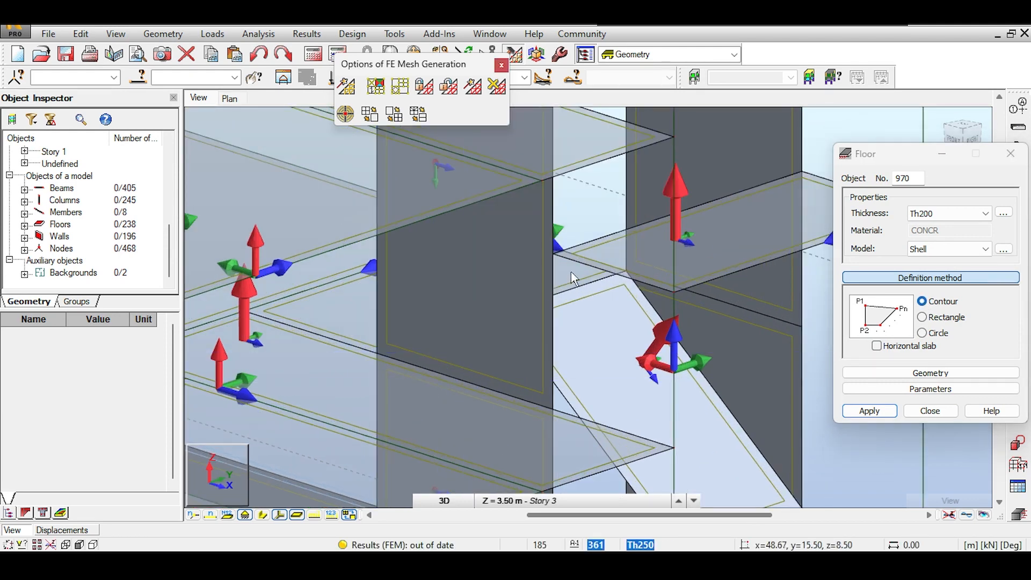
pyautogui.click(557, 256)
pyautogui.doubleClick(682, 211)
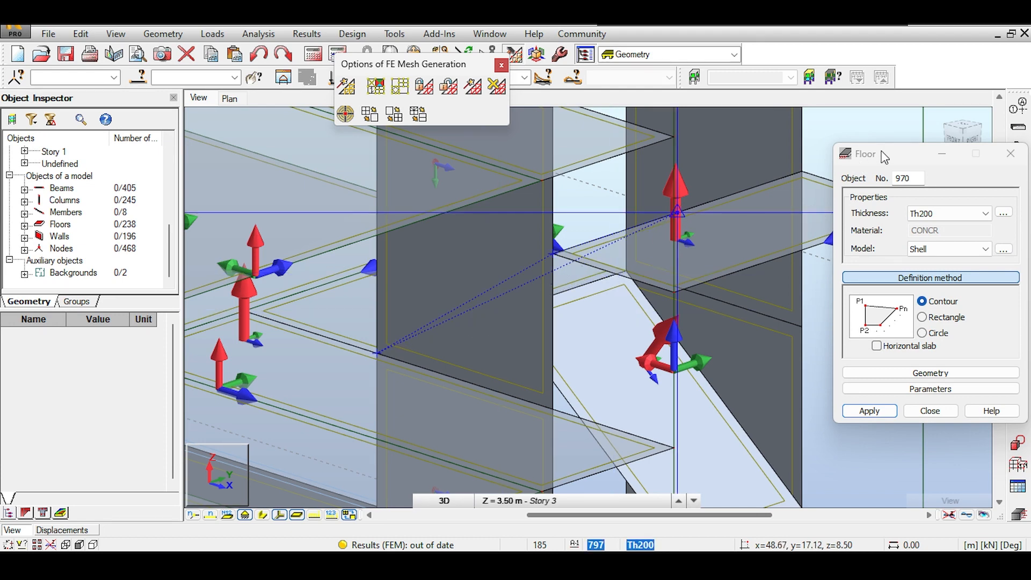
pyautogui.moveTo(960, 133); pyautogui.dragTo(934, 136)
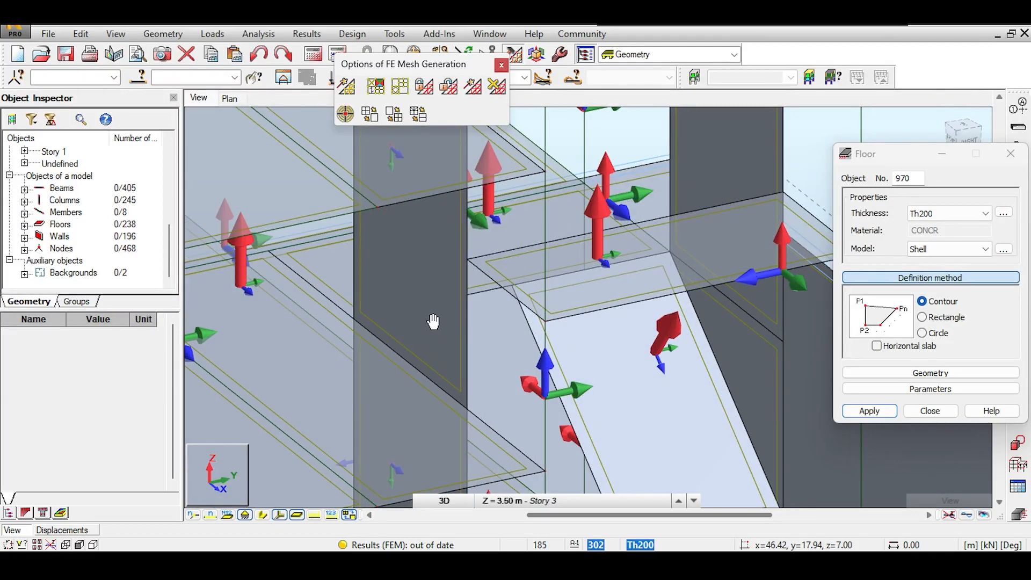
pyautogui.moveTo(433, 321); pyautogui.dragTo(407, 300, button='middle')
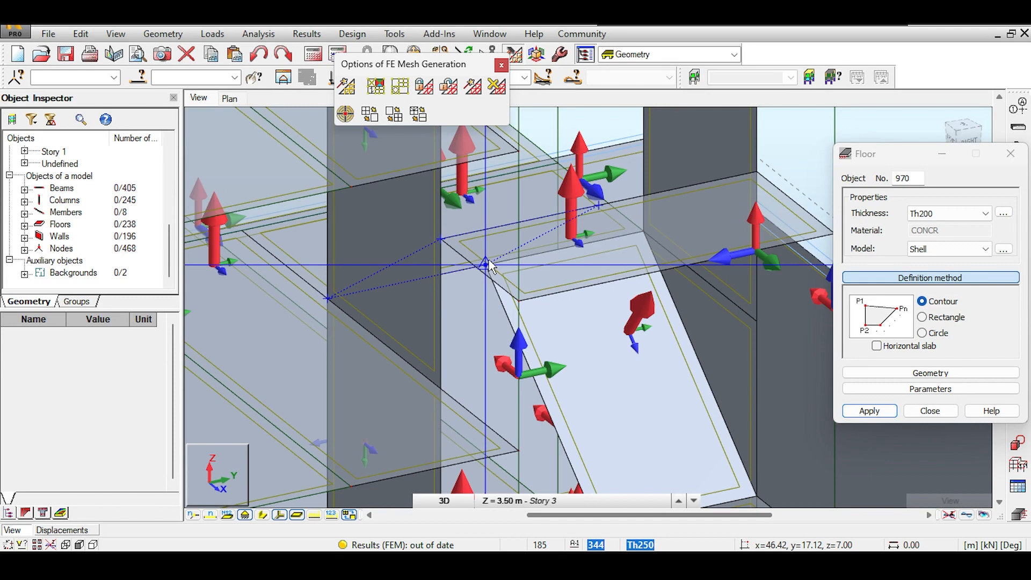
pyautogui.click(330, 298)
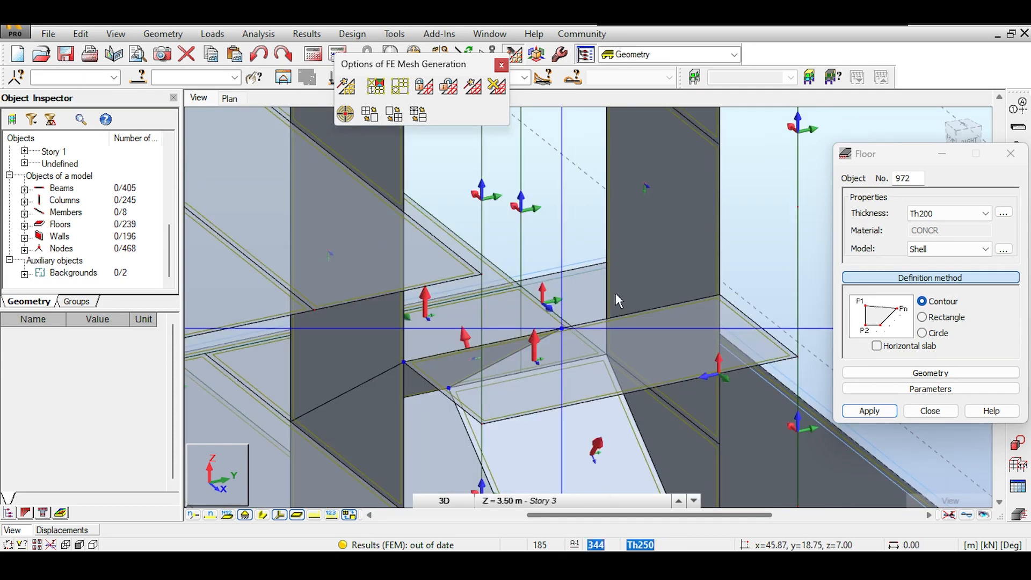
# Begin the second flight's contour at 46.42, 18.75, 10.00 and follow the landing's edge to 48.67, 17.12, 8.50.
pyautogui.moveTo(915, 162); pyautogui.dragTo(942, 241)
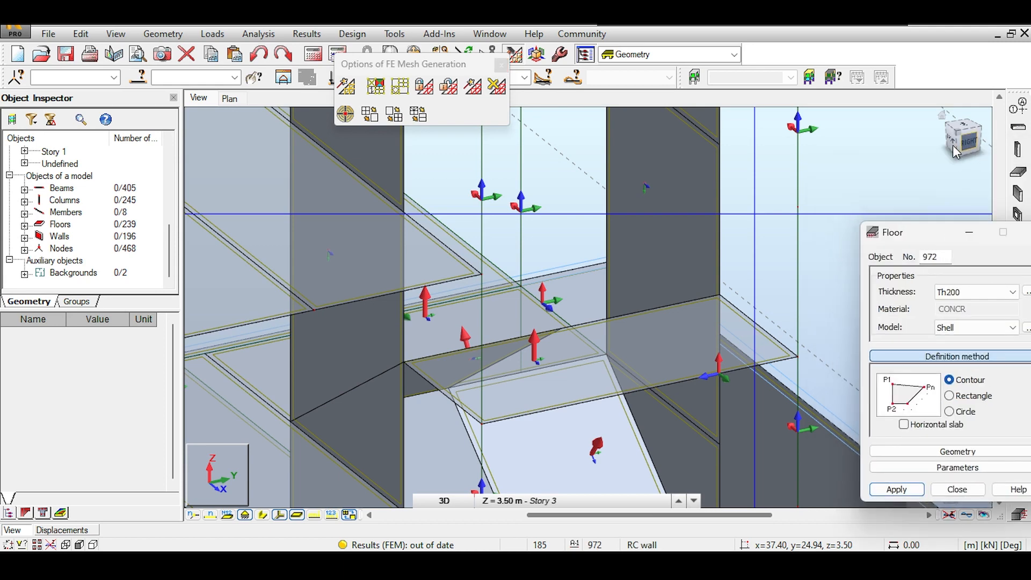
pyautogui.click(954, 152)
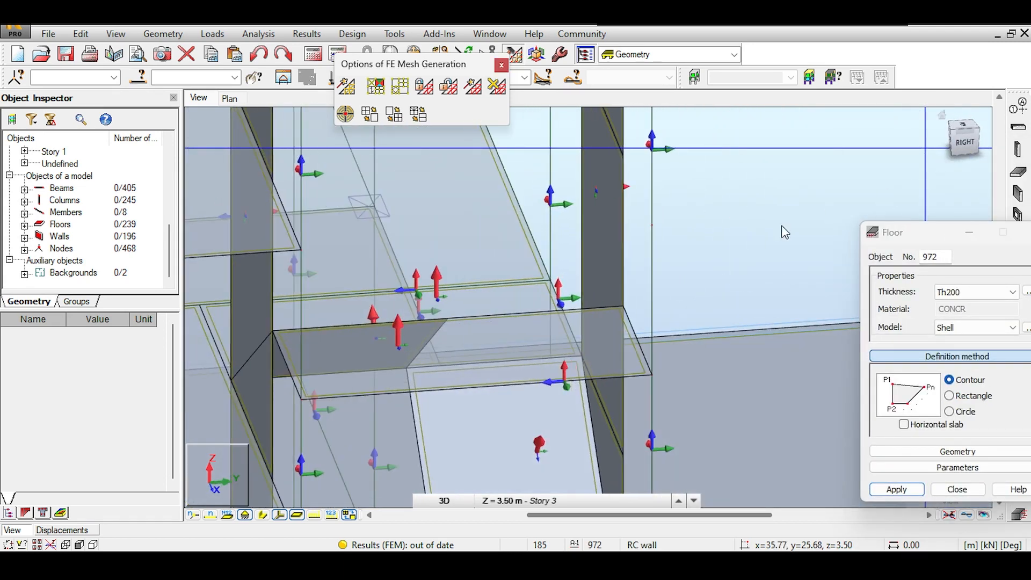
pyautogui.click(959, 144)
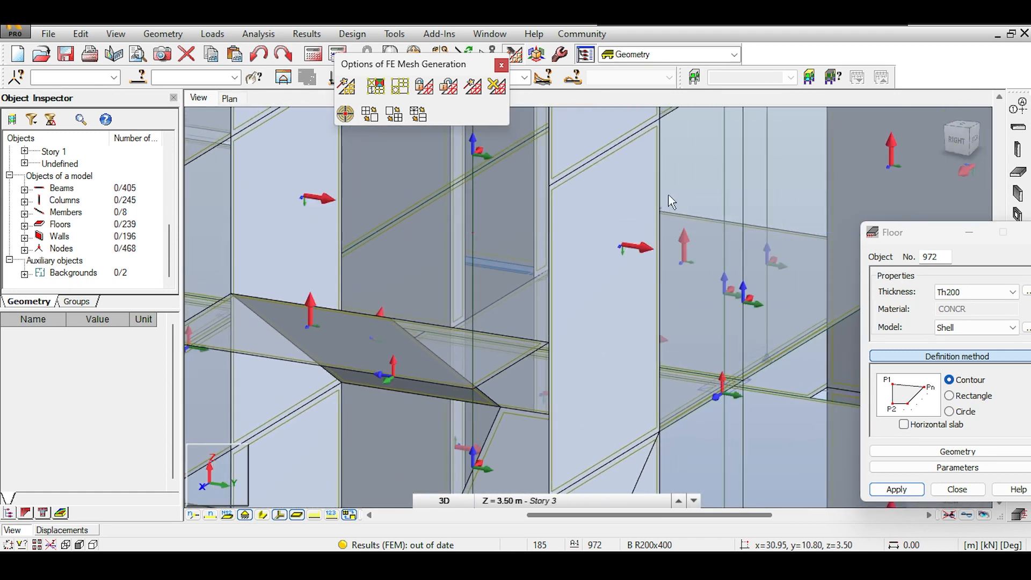
pyautogui.click(636, 160)
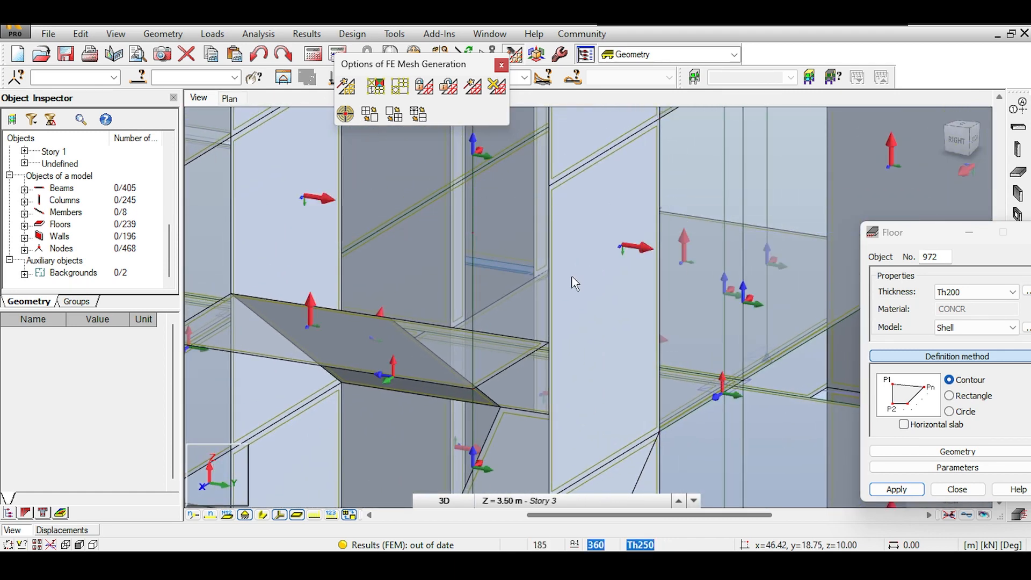
pyautogui.click(547, 342)
pyautogui.moveTo(973, 162); pyautogui.dragTo(937, 198)
pyautogui.scroll(5, 495, 279)
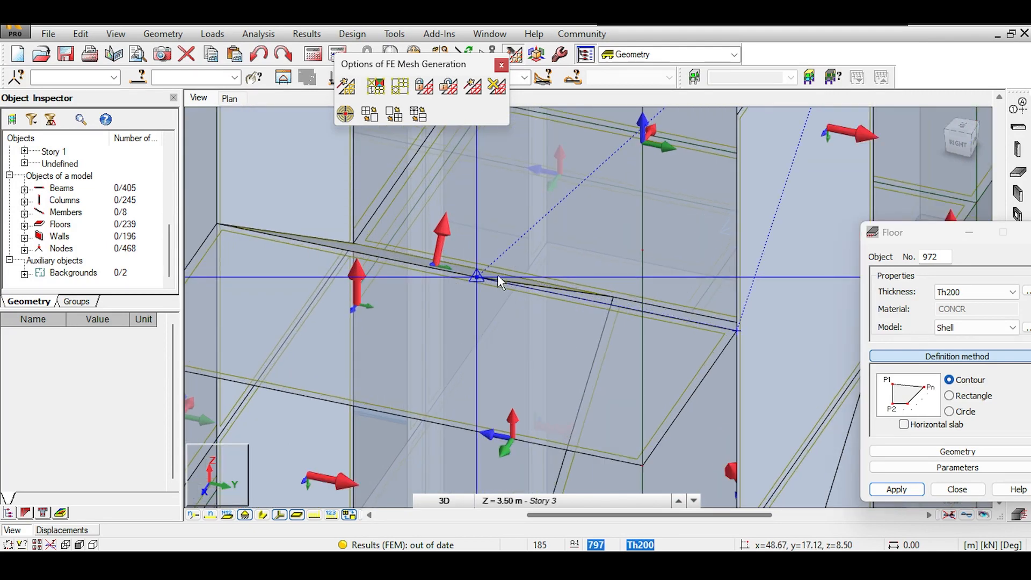
# Complete the second flight's contour at the floor edge on Z = 10.00, close it on its starting corner, and end the Floor definition.
pyautogui.click(969, 143)
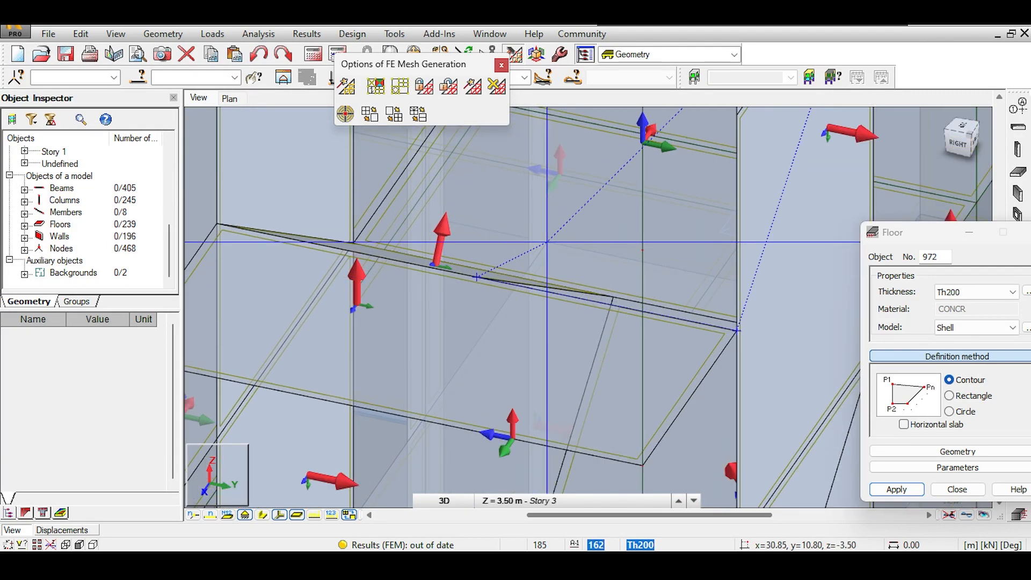
pyautogui.scroll(5, 547, 242)
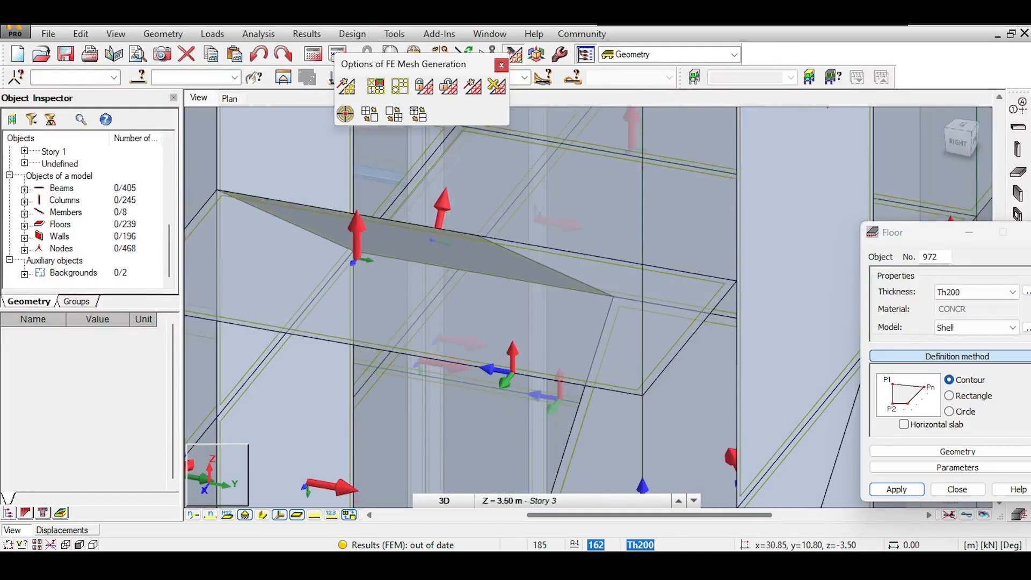
pyautogui.scroll(-3, 660, 283)
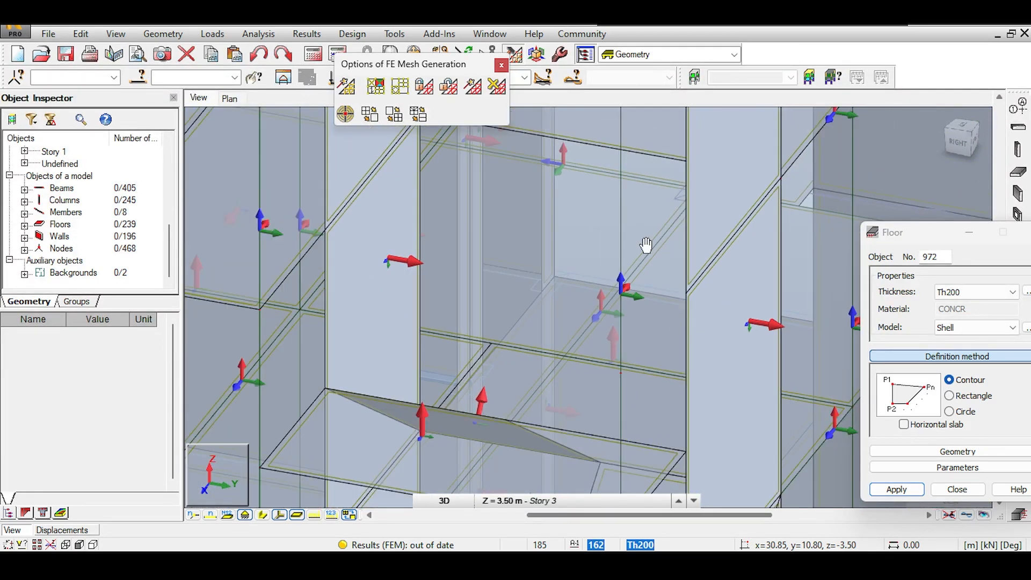
pyautogui.scroll(3, 614, 230)
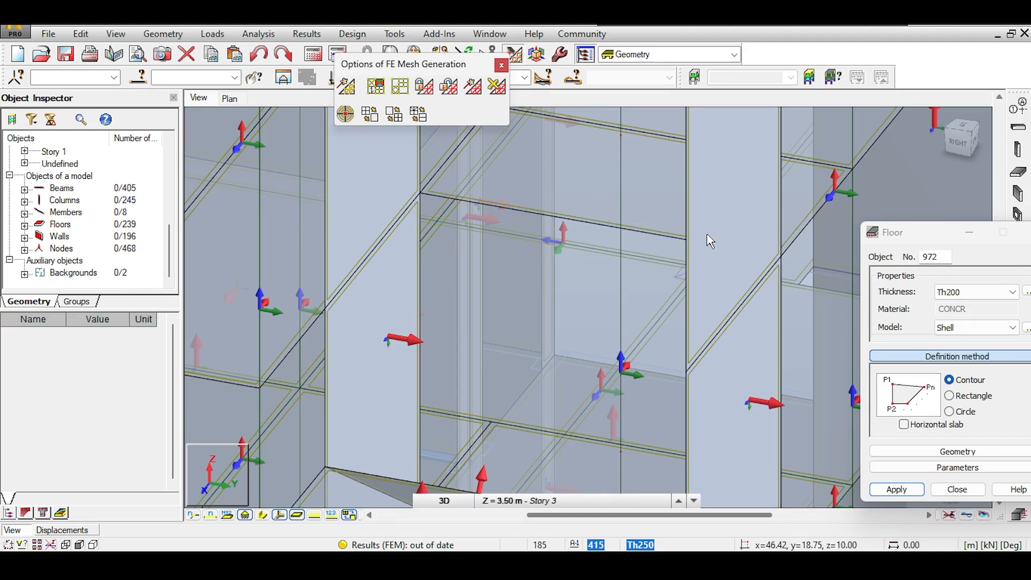
pyautogui.scroll(4, 783, 255)
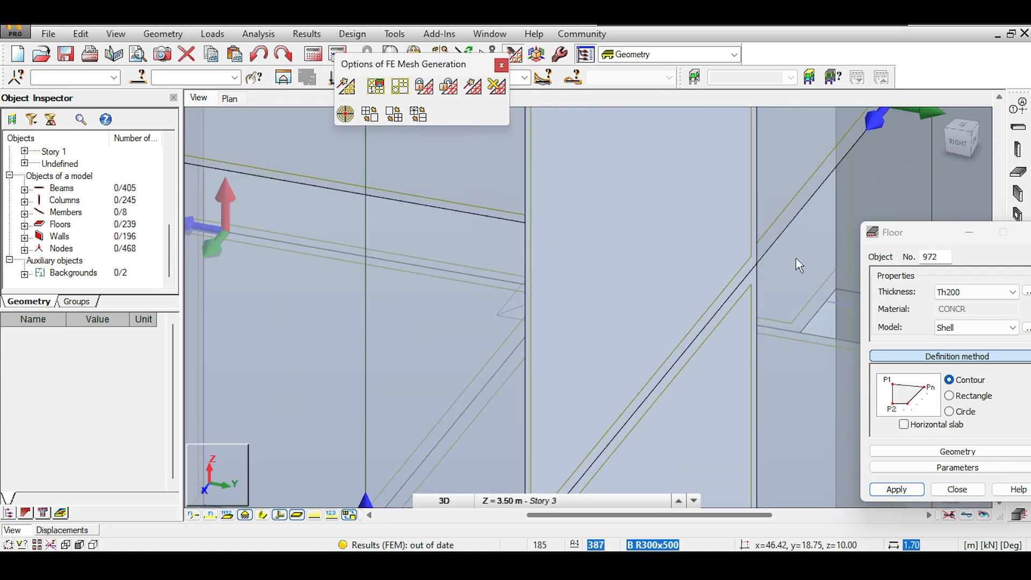
pyautogui.scroll(-3, 792, 271)
pyautogui.scroll(3, 763, 275)
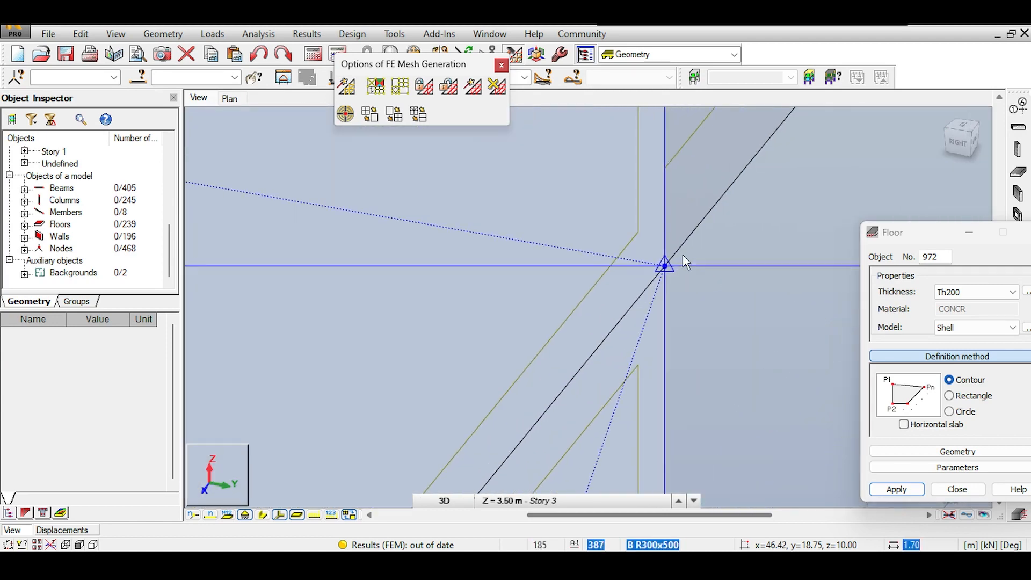
pyautogui.scroll(3, 647, 271)
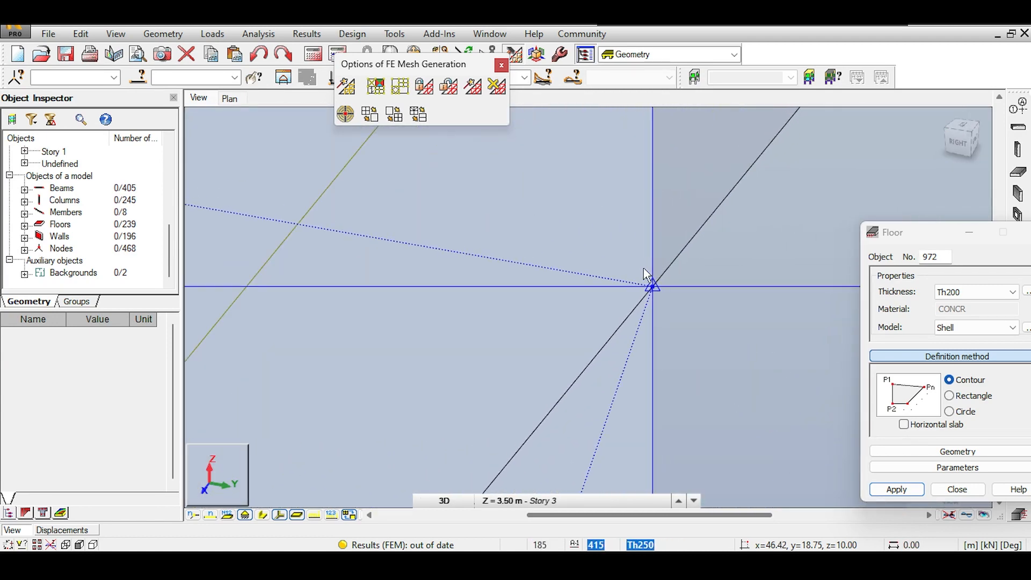
pyautogui.scroll(2, 644, 269)
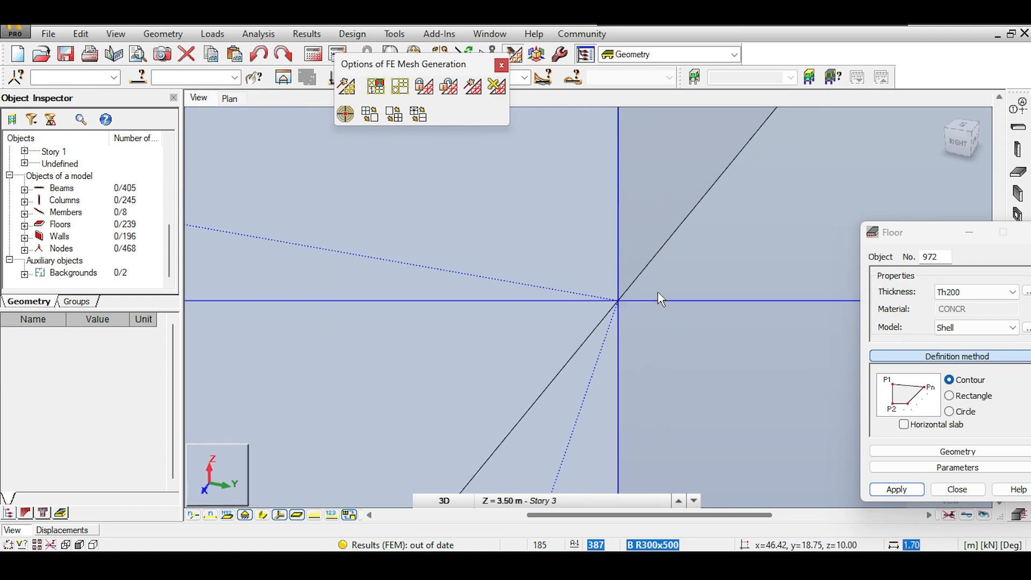
pyautogui.scroll(2, 637, 234)
pyautogui.scroll(2, 611, 346)
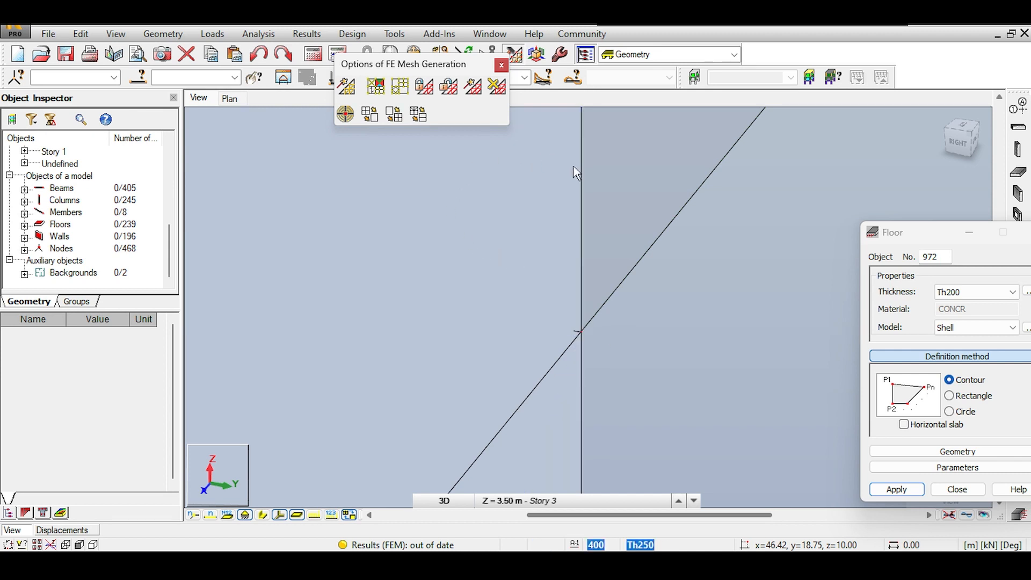
pyautogui.click(593, 329)
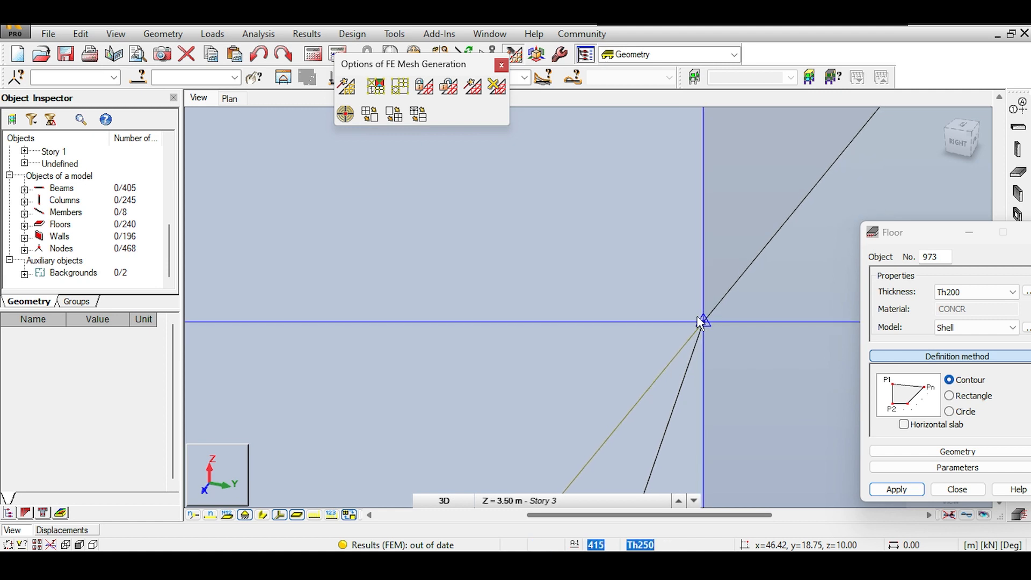
pyautogui.scroll(-5, 696, 318)
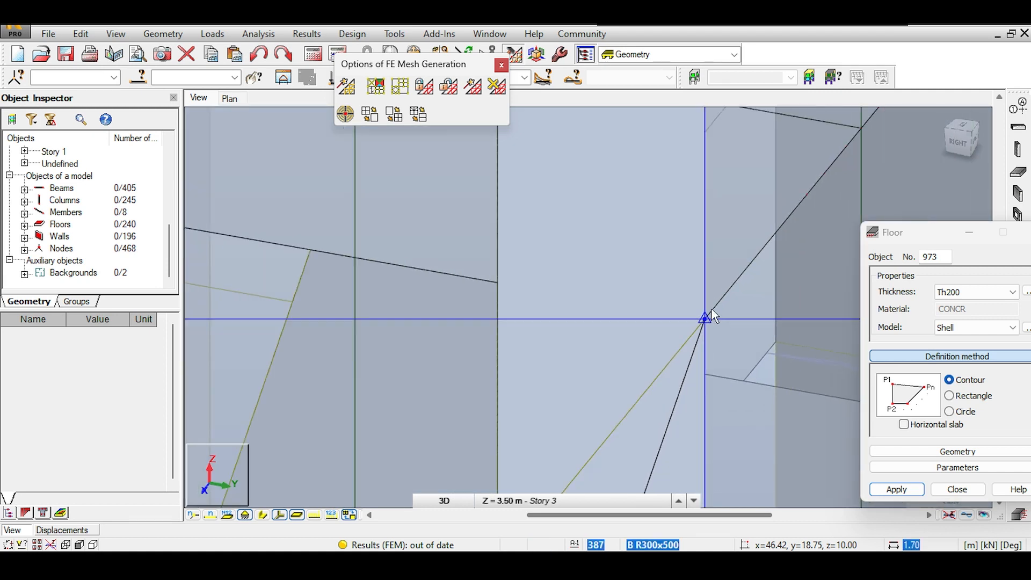
pyautogui.scroll(-3, 713, 313)
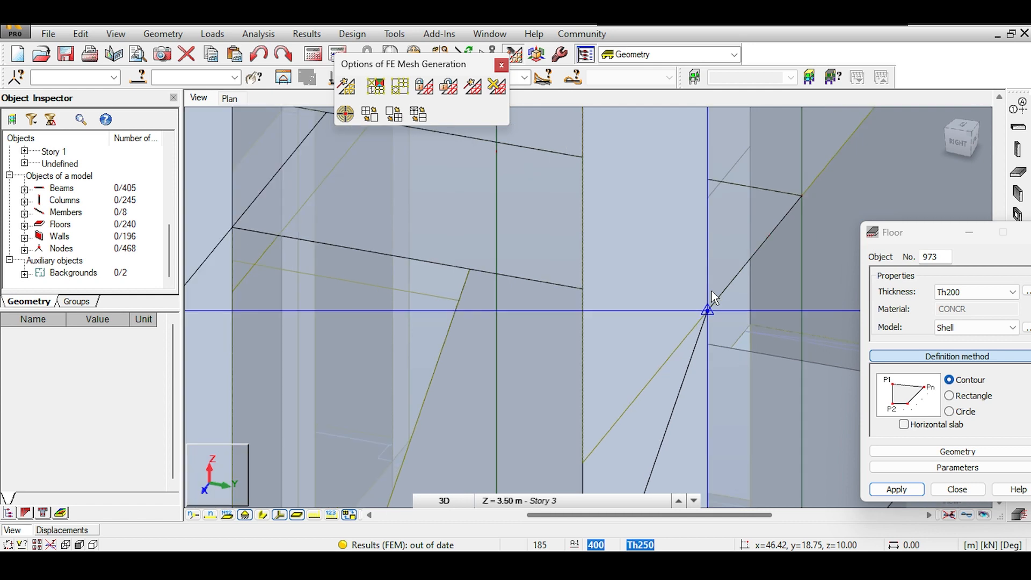
pyautogui.scroll(-4, 712, 296)
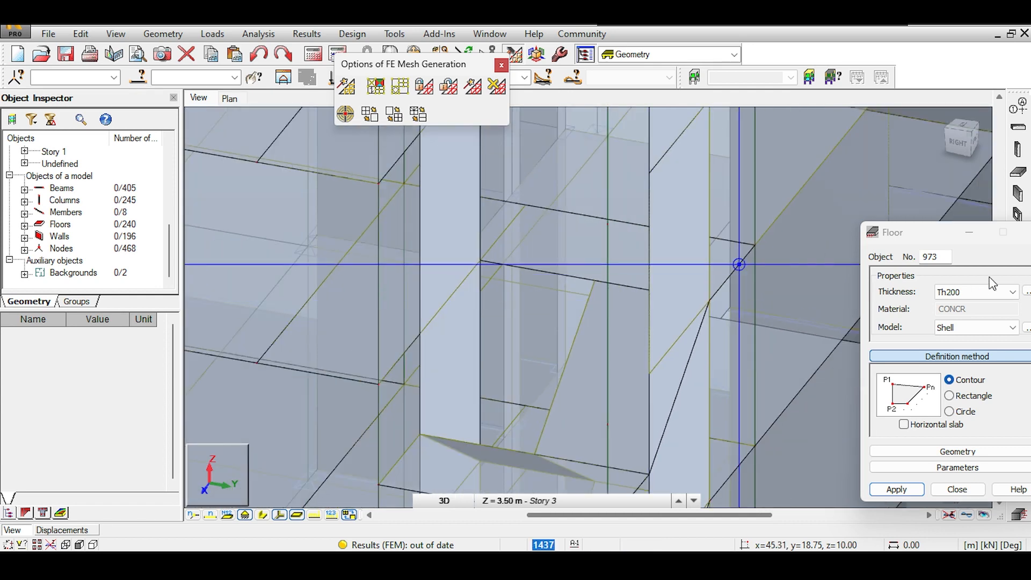
pyautogui.moveTo(908, 239); pyautogui.dragTo(657, 244)
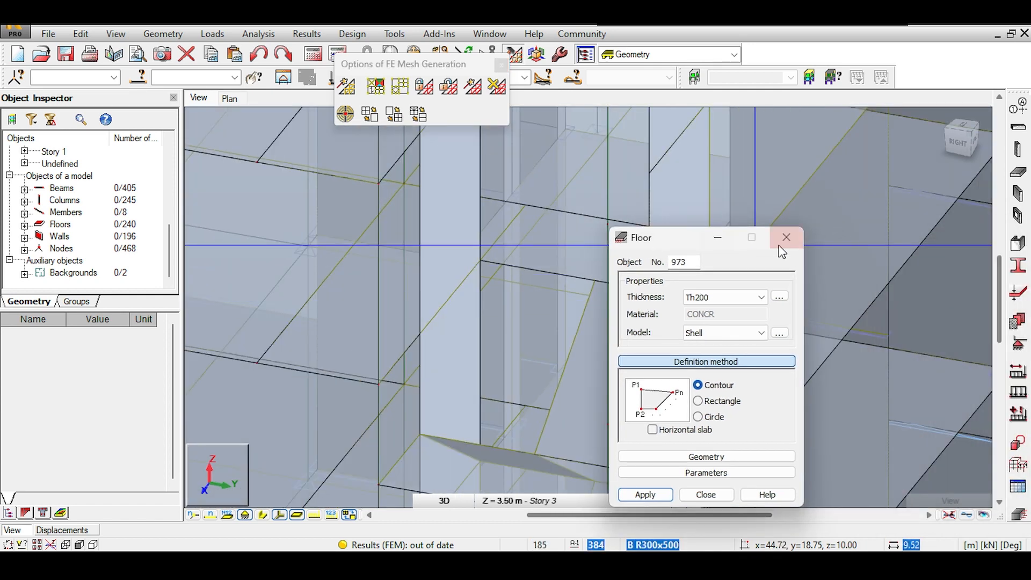
pyautogui.click(799, 241)
# Select the two sloped stair flights together with the Z = 8.50 landing slab and its edge beam, and display the local axes.
pyautogui.scroll(-2, 798, 281)
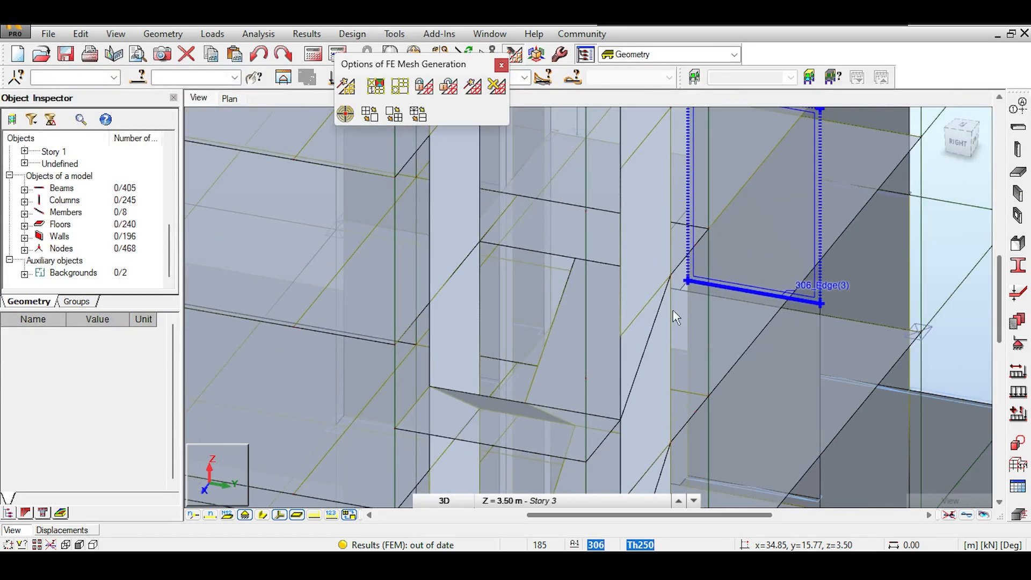
pyautogui.click(504, 407)
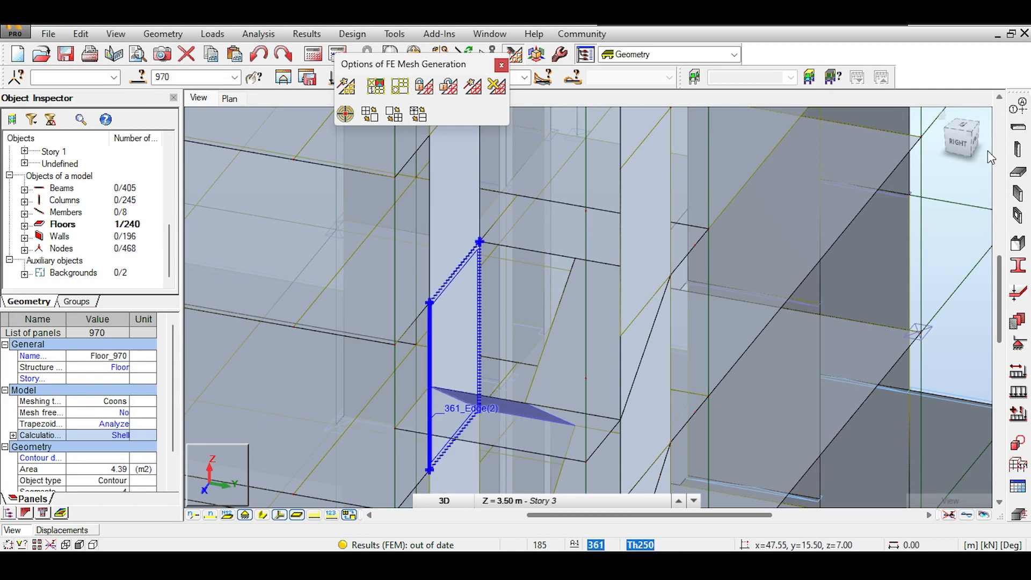
pyautogui.moveTo(969, 138); pyautogui.dragTo(920, 197)
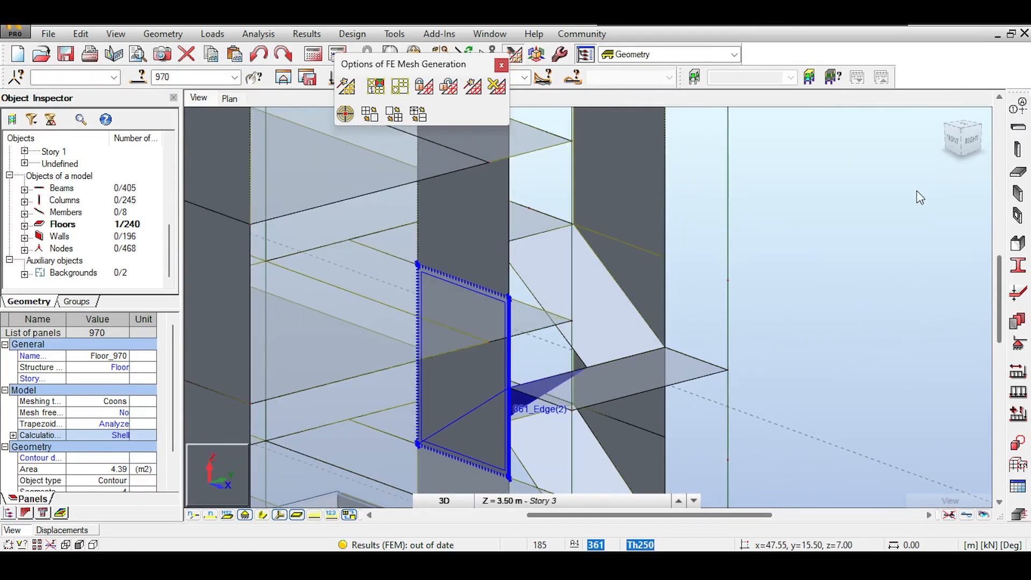
pyautogui.keyDown('ctrl'); pyautogui.click(709, 373); pyautogui.keyUp('ctrl')
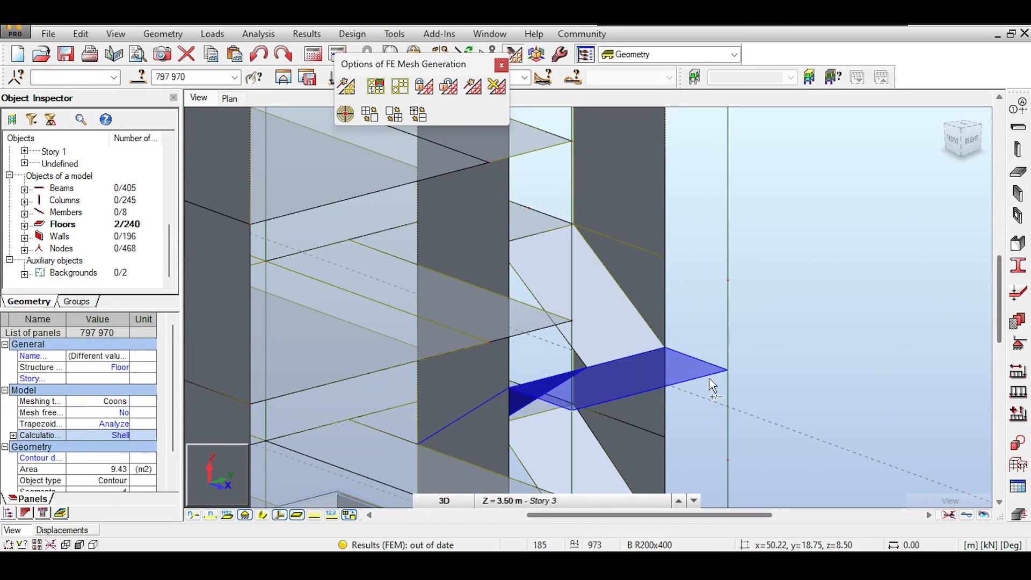
pyautogui.keyDown('ctrl'); pyautogui.click(711, 382); pyautogui.keyUp('ctrl')
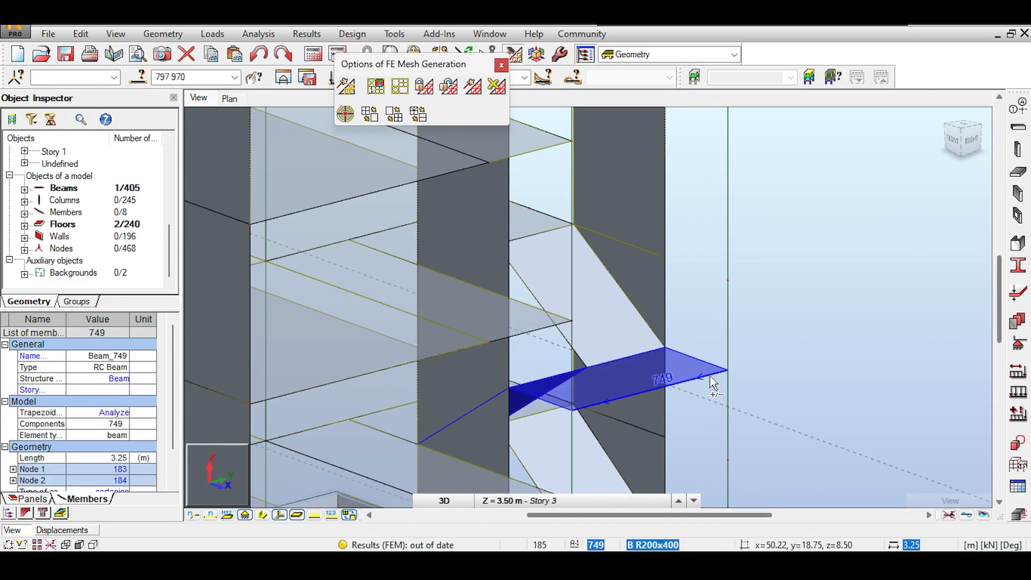
pyautogui.keyDown('ctrl'); pyautogui.click(600, 325); pyautogui.keyUp('ctrl')
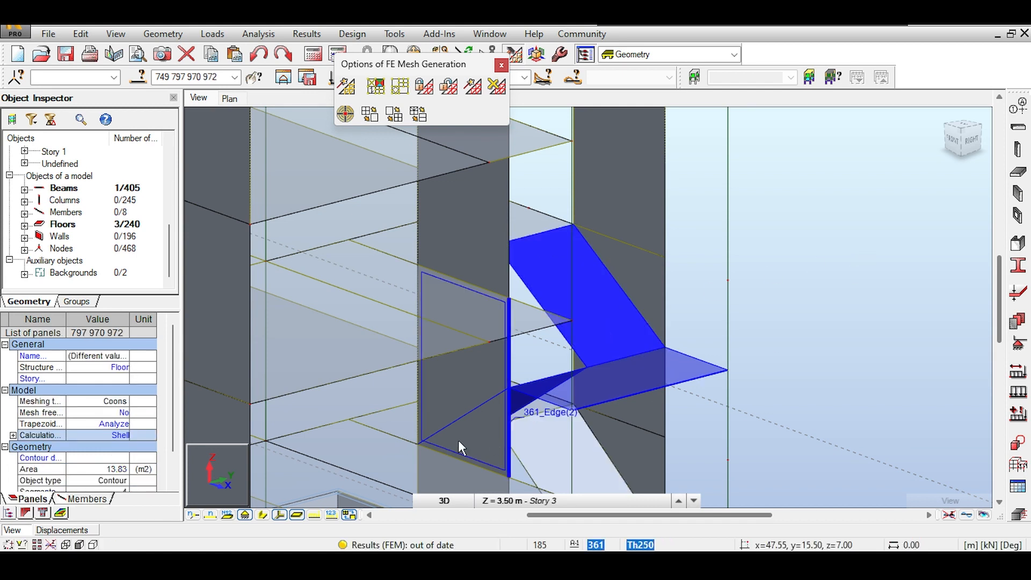
pyautogui.click(262, 514)
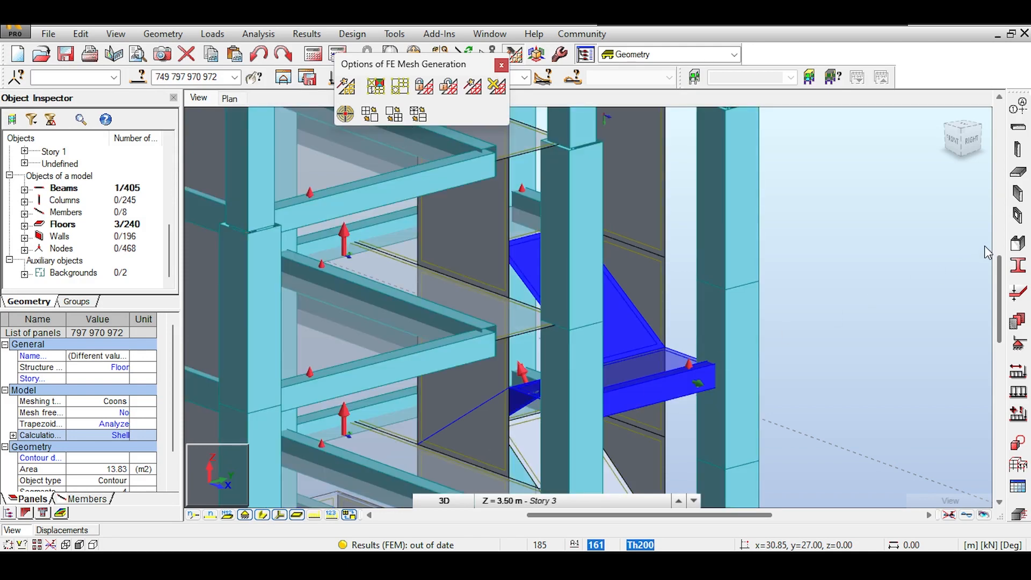
pyautogui.moveTo(940, 232); pyautogui.dragTo(797, 268, button='middle')
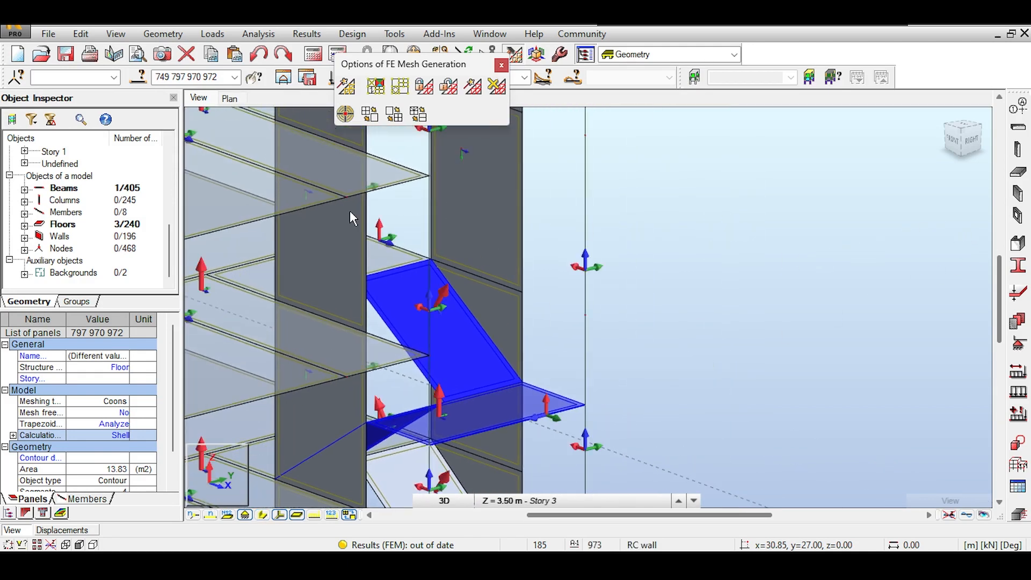
# Copy the selected flights, landing slab and beam upward by the translation vector 0.00, 0.00, 3.00 with 15 repetitions.
pyautogui.click(89, 34)
pyautogui.moveTo(153, 224)
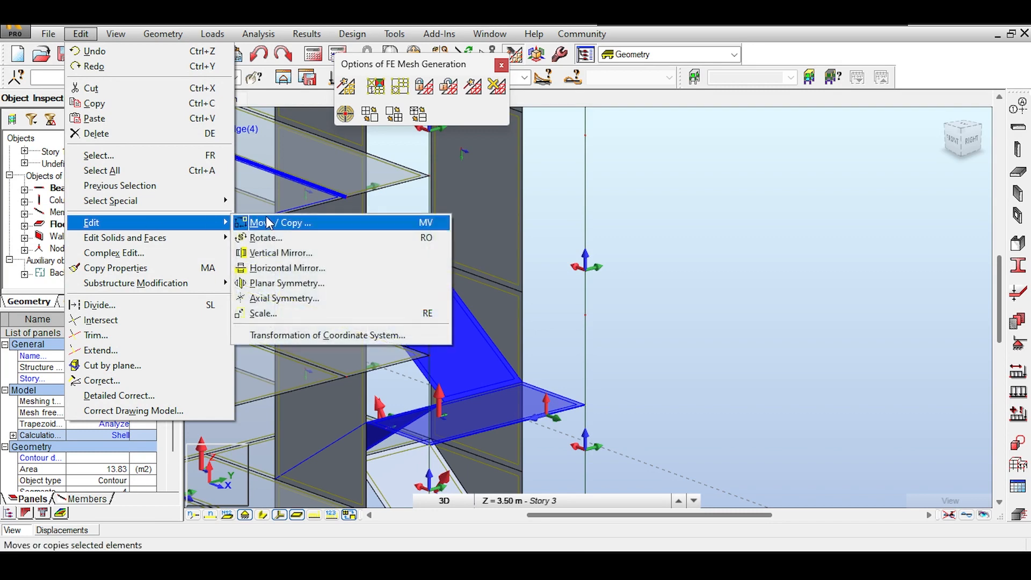
pyautogui.click(276, 223)
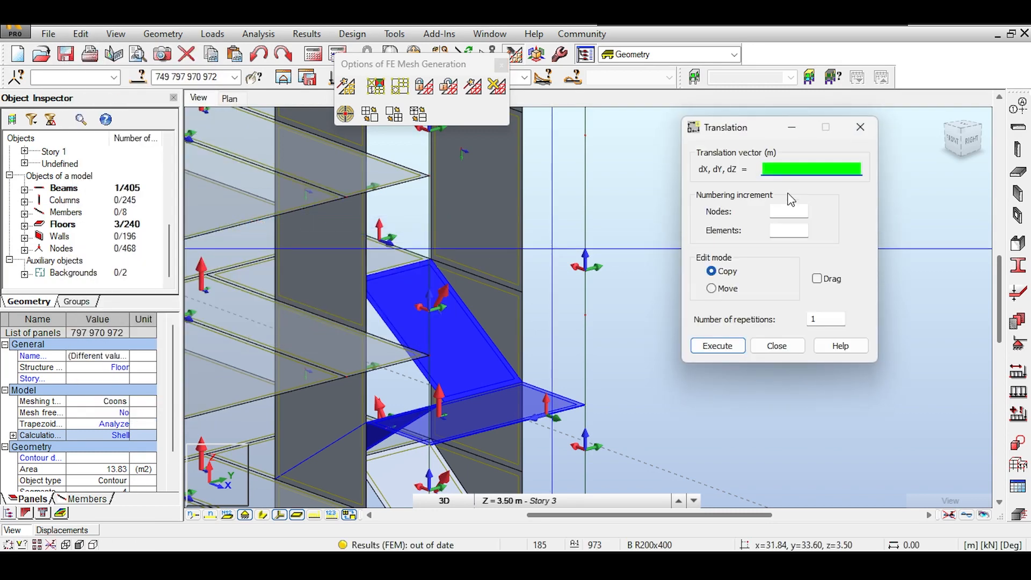
pyautogui.click(819, 319)
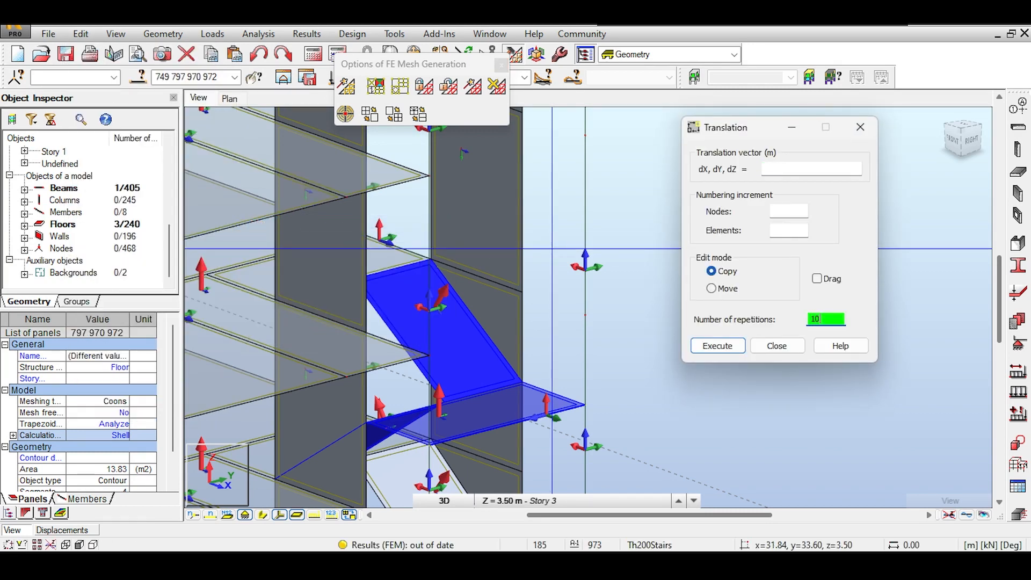
pyautogui.click(805, 170)
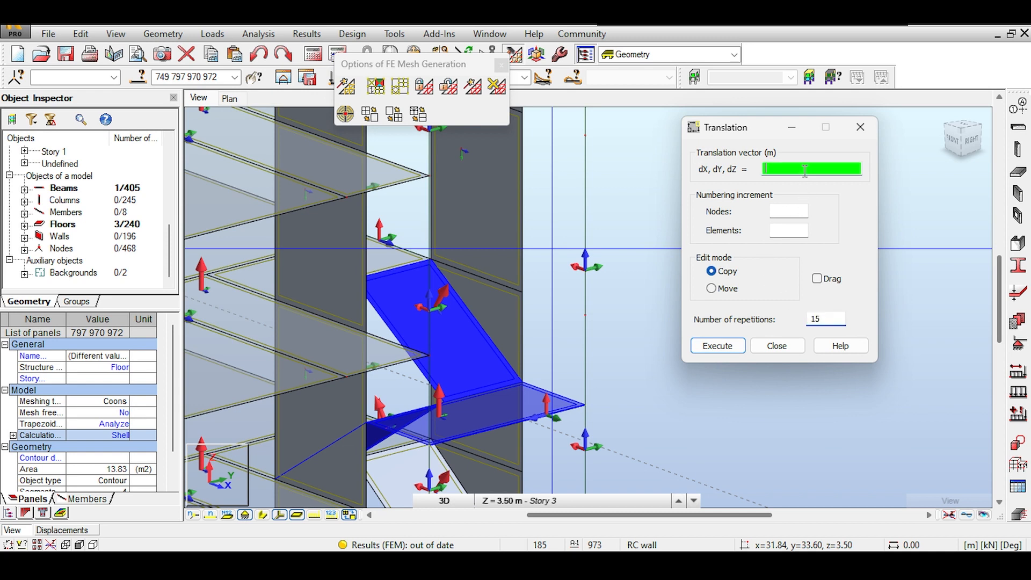
pyautogui.click(428, 356)
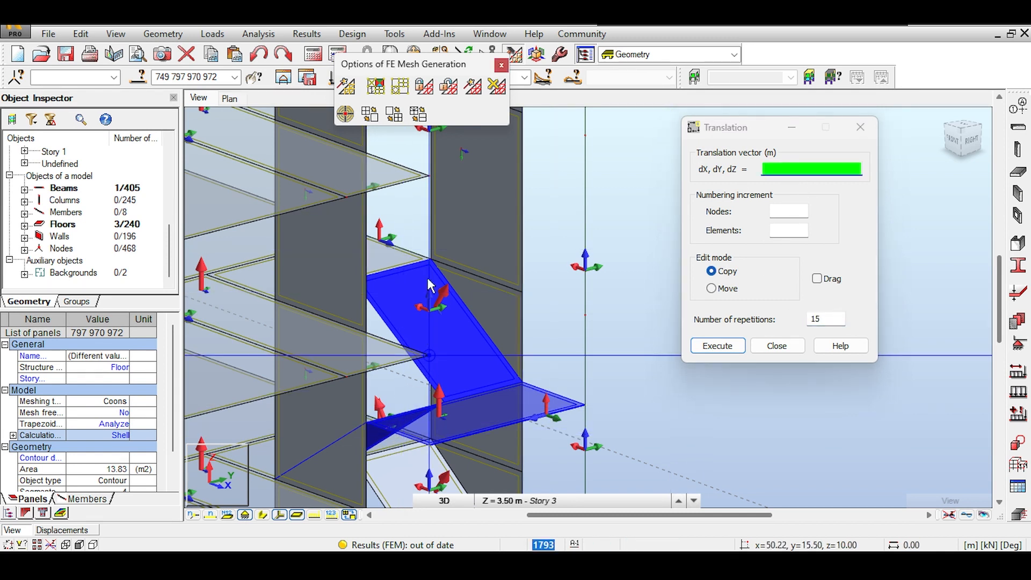
pyautogui.click(429, 175)
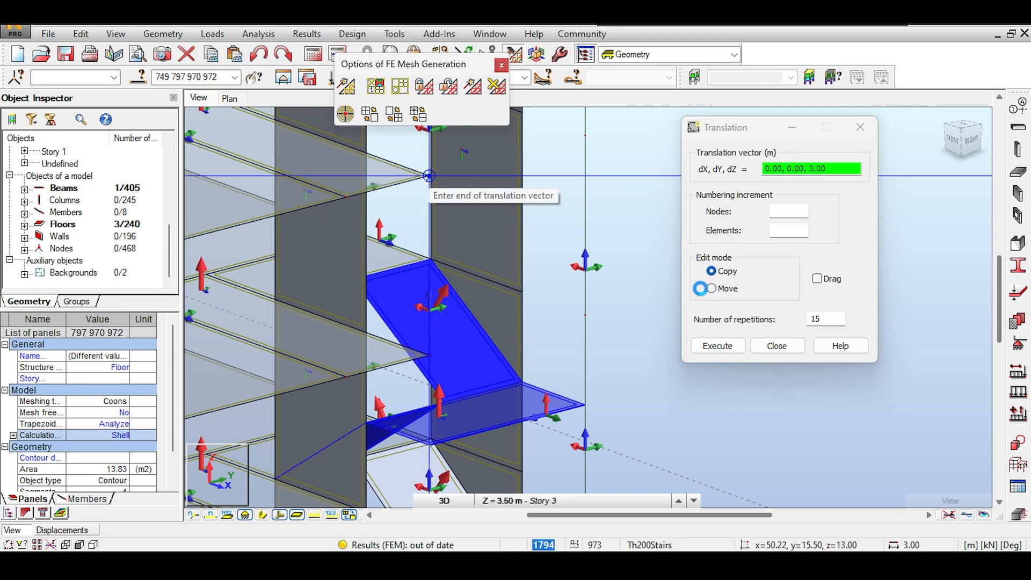
pyautogui.click(777, 346)
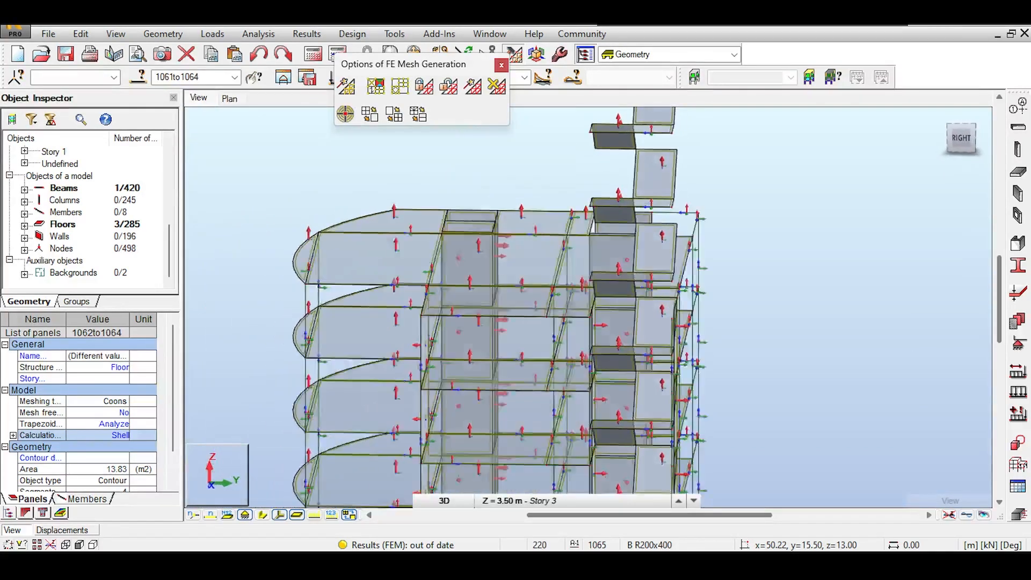
# Delete the surplus stair copies that extend above the building's roof.
pyautogui.moveTo(920, 249); pyautogui.dragTo(835, 313, button='middle')
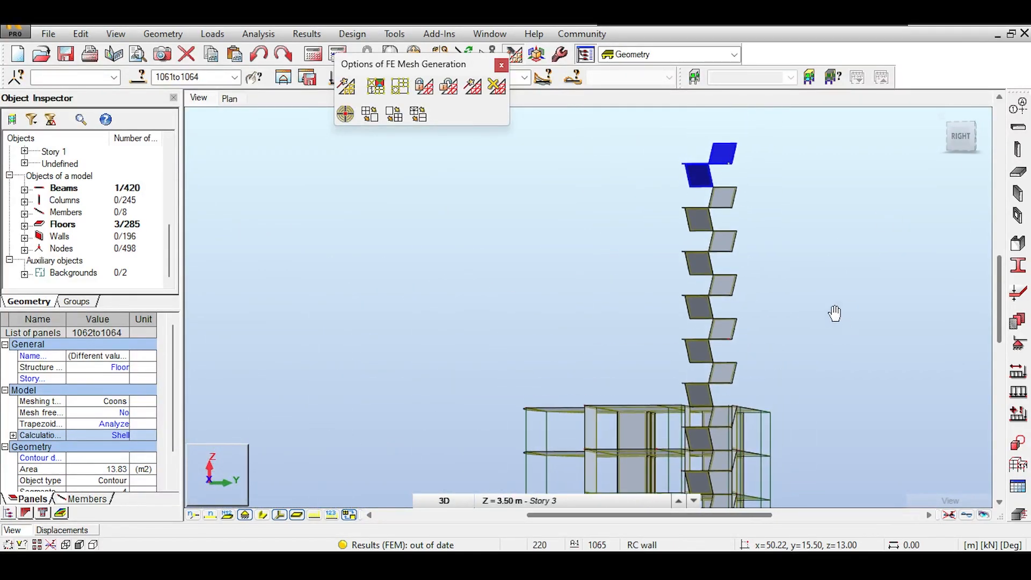
pyautogui.moveTo(665, 289); pyautogui.dragTo(656, 394)
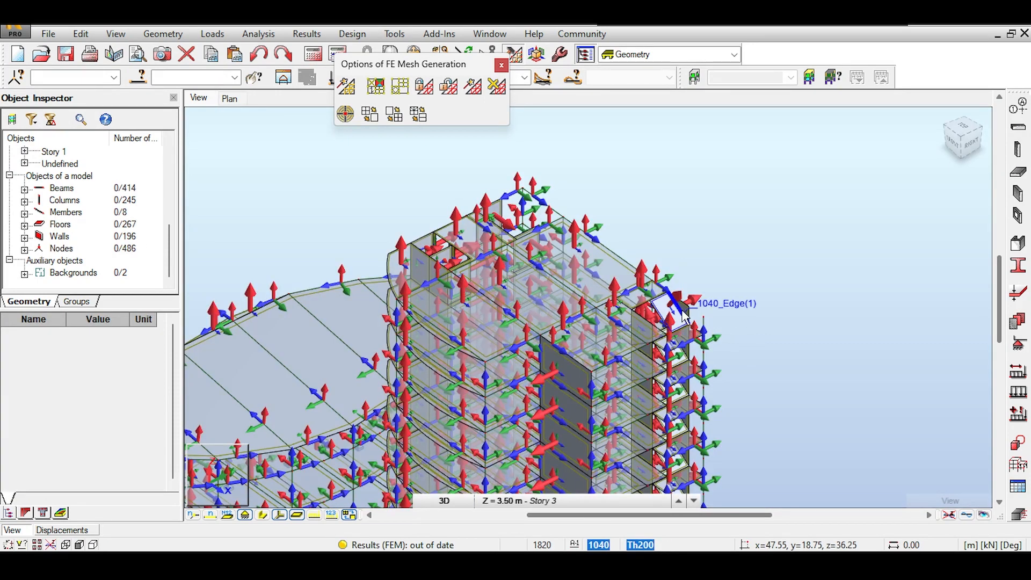
pyautogui.click(684, 326)
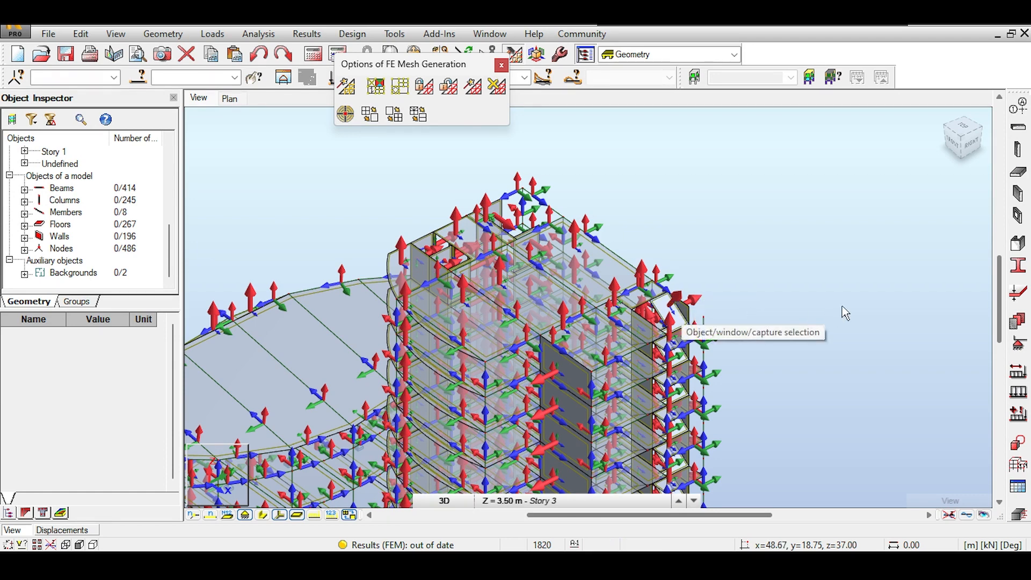
# Hide the local axes around the uppermost stair flights and landings.
pyautogui.moveTo(746, 341); pyautogui.dragTo(648, 228, button='middle')
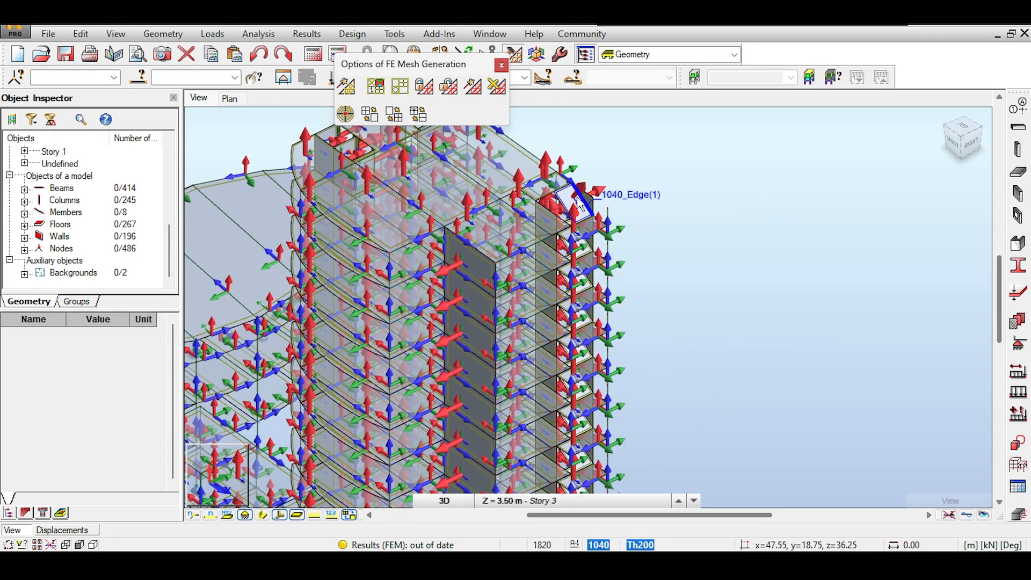
pyautogui.scroll(3, 577, 201)
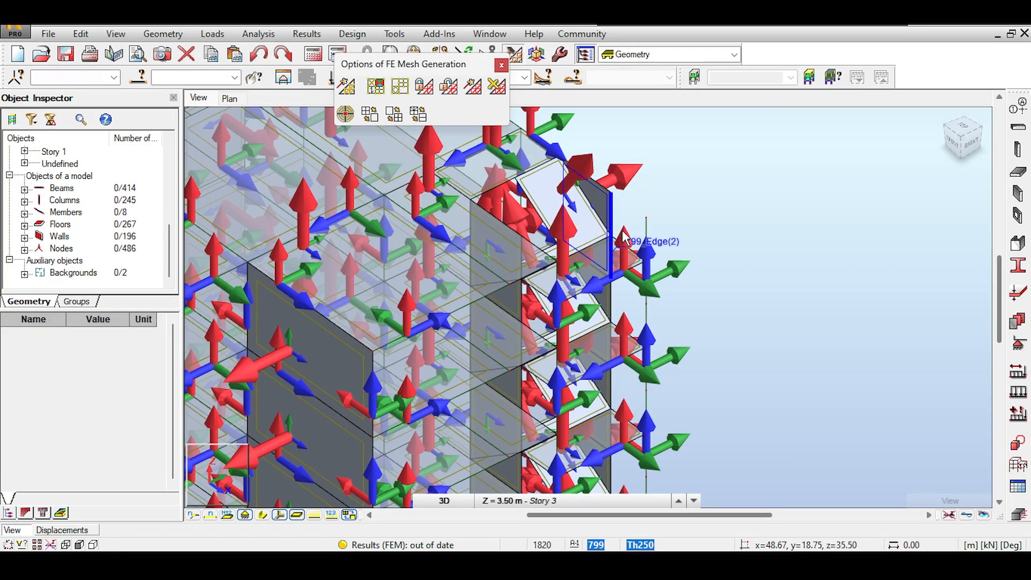
pyautogui.scroll(2, 623, 236)
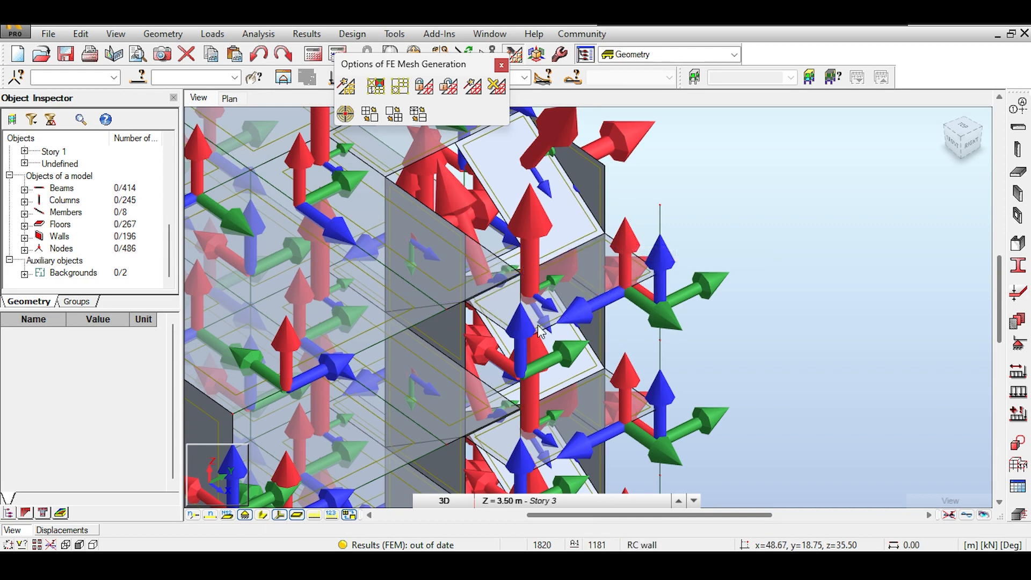
pyautogui.moveTo(742, 243); pyautogui.dragTo(738, 281, button='middle')
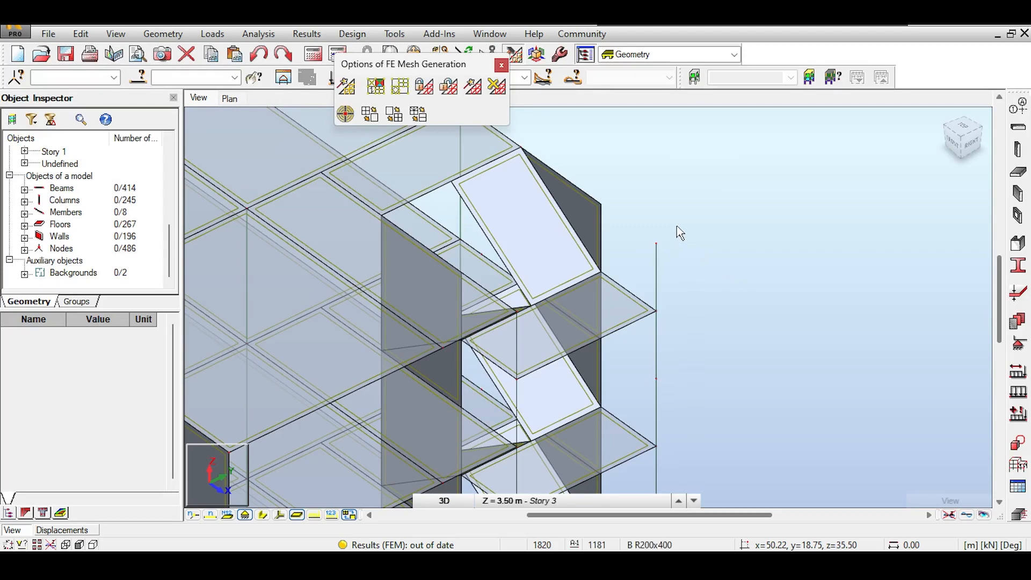
# Examine how the uppermost stair flight connects to the roof slab, the core walls and the landing below.
pyautogui.moveTo(688, 214); pyautogui.dragTo(701, 256, button='middle')
pyautogui.scroll(-3, 699, 256)
pyautogui.scroll(2, 694, 257)
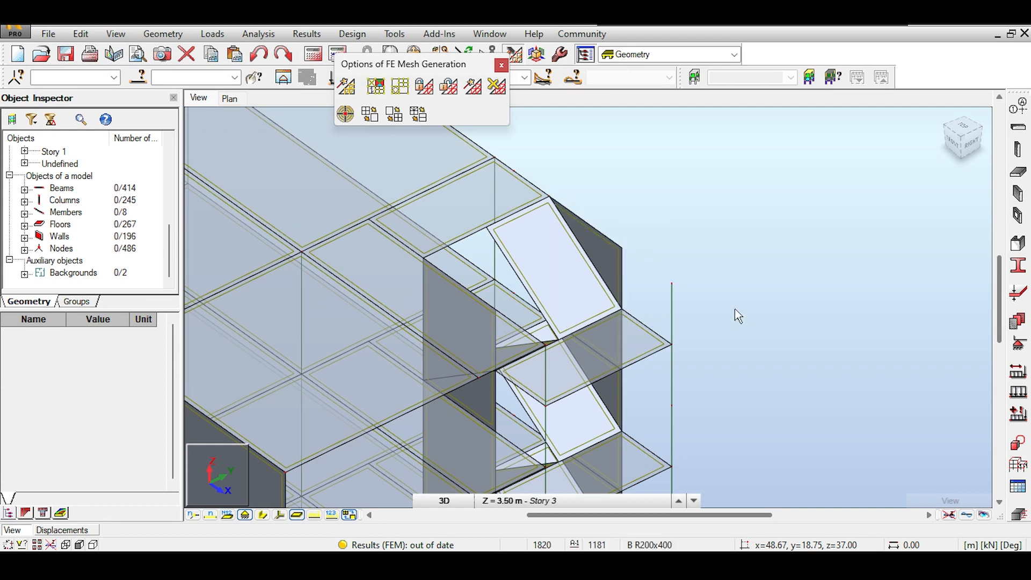
pyautogui.scroll(-5, 718, 306)
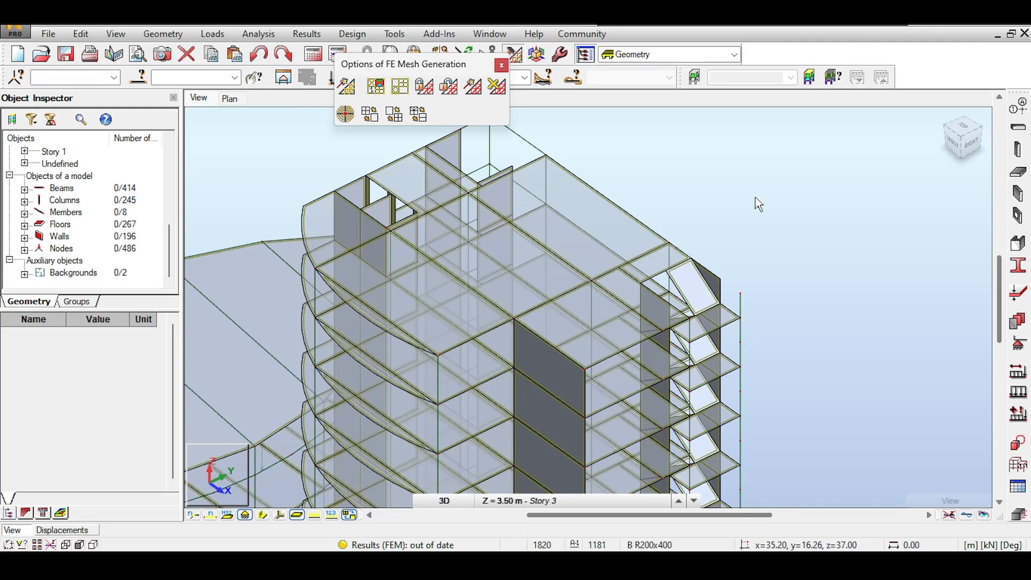
pyautogui.moveTo(759, 204); pyautogui.dragTo(751, 195, button='middle')
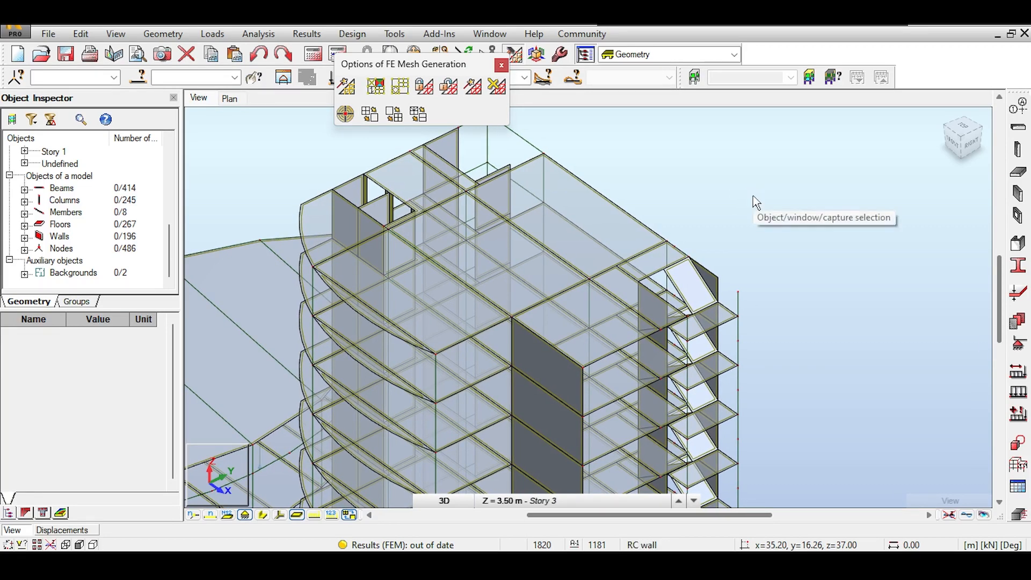
pyautogui.scroll(2, 720, 257)
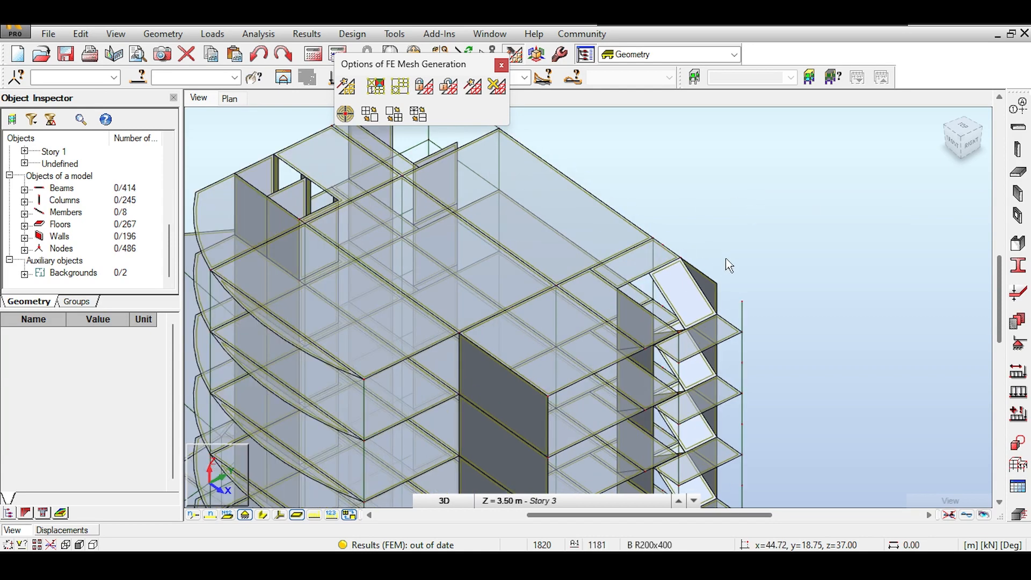
pyautogui.scroll(2, 730, 267)
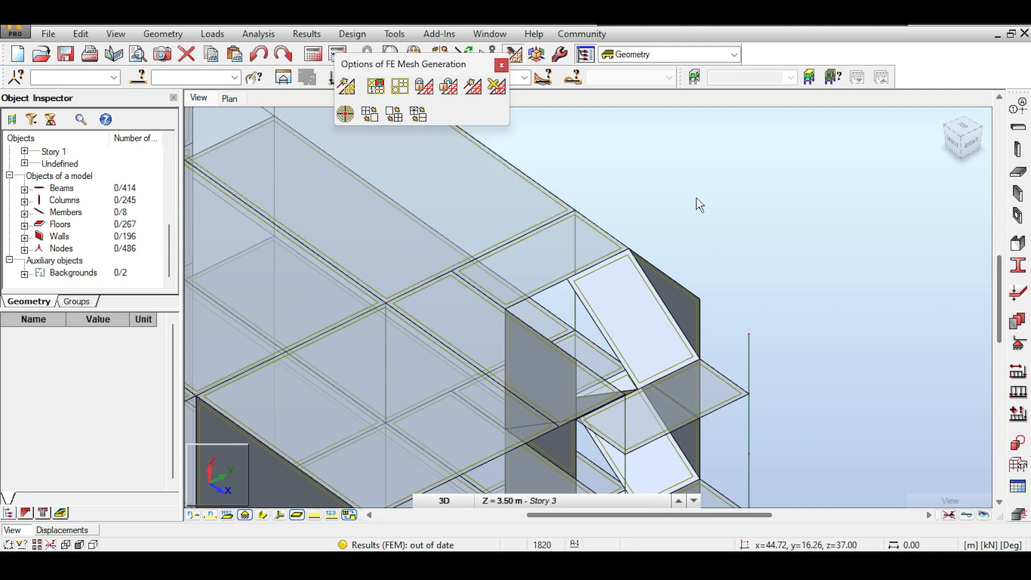
pyautogui.scroll(1, 786, 312)
pyautogui.scroll(2, 782, 312)
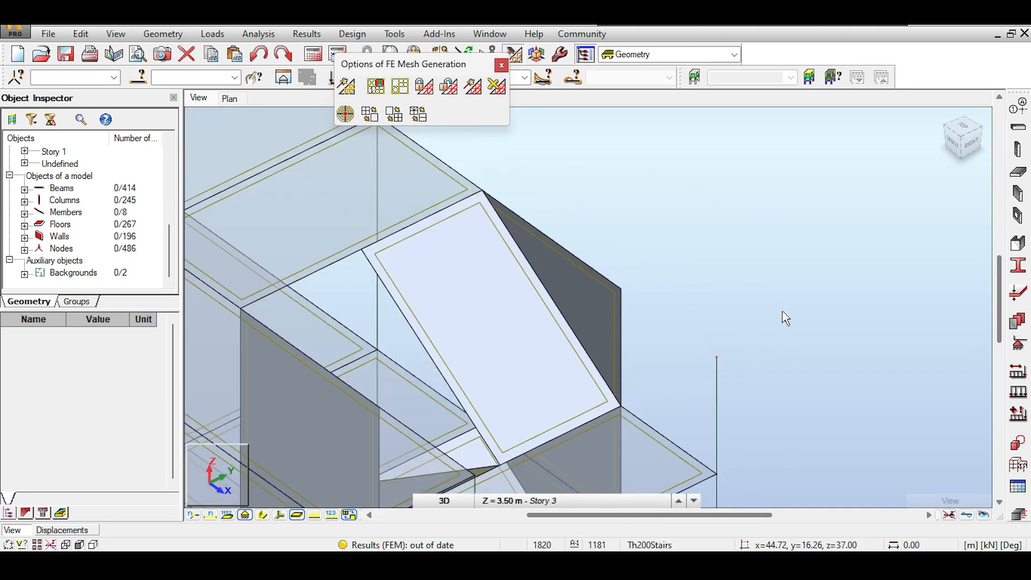
pyautogui.scroll(-2, 782, 312)
pyautogui.moveTo(765, 319); pyautogui.dragTo(719, 301, button='middle')
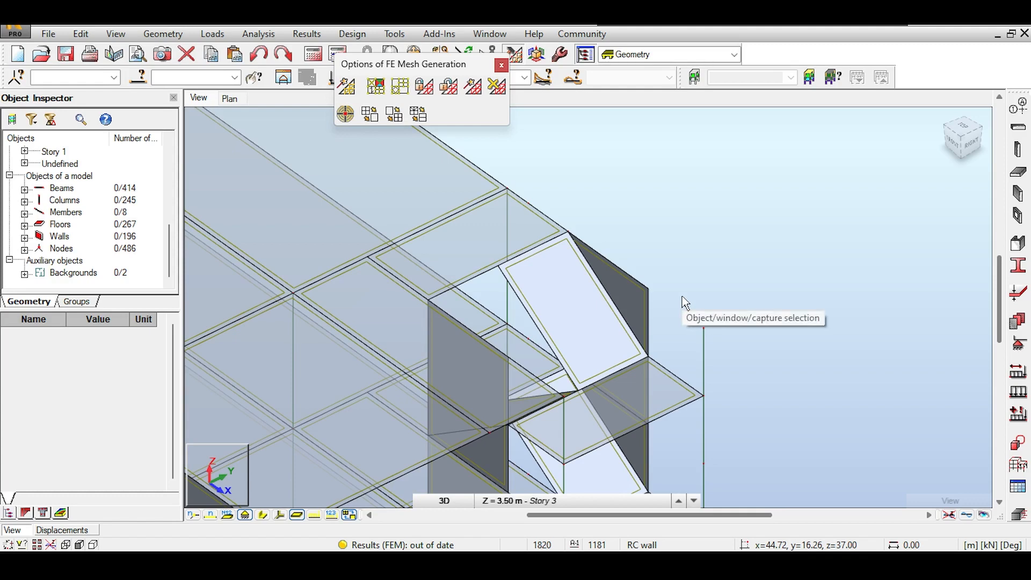
pyautogui.keyDown('shift'); pyautogui.moveTo(670, 318); pyautogui.dragTo(664, 280, button='middle'); pyautogui.keyUp('shift')
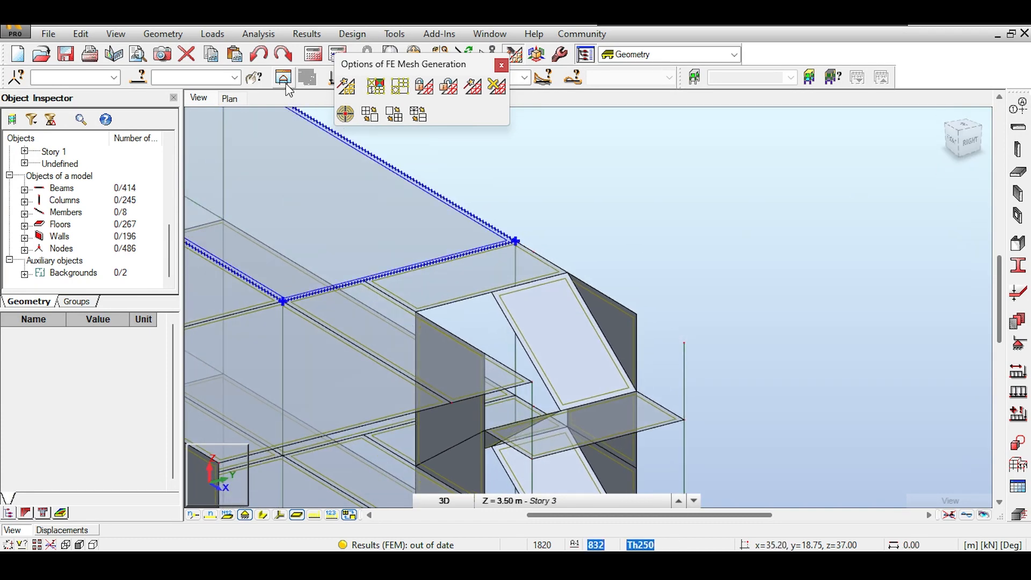
# Open the load table and dismiss the Options of FE Mesh Generation toolbar.
pyautogui.click(208, 33)
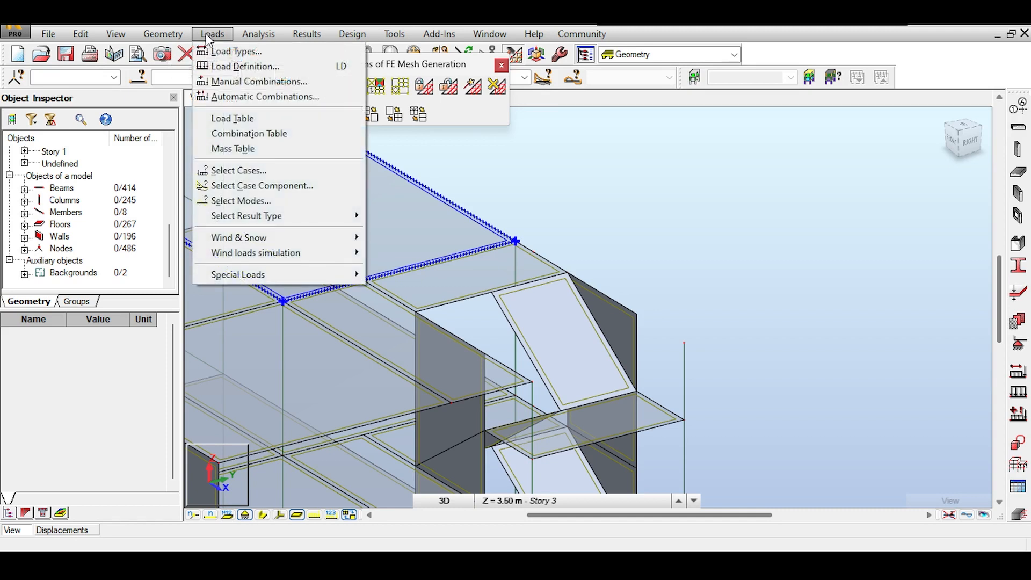
pyautogui.click(224, 118)
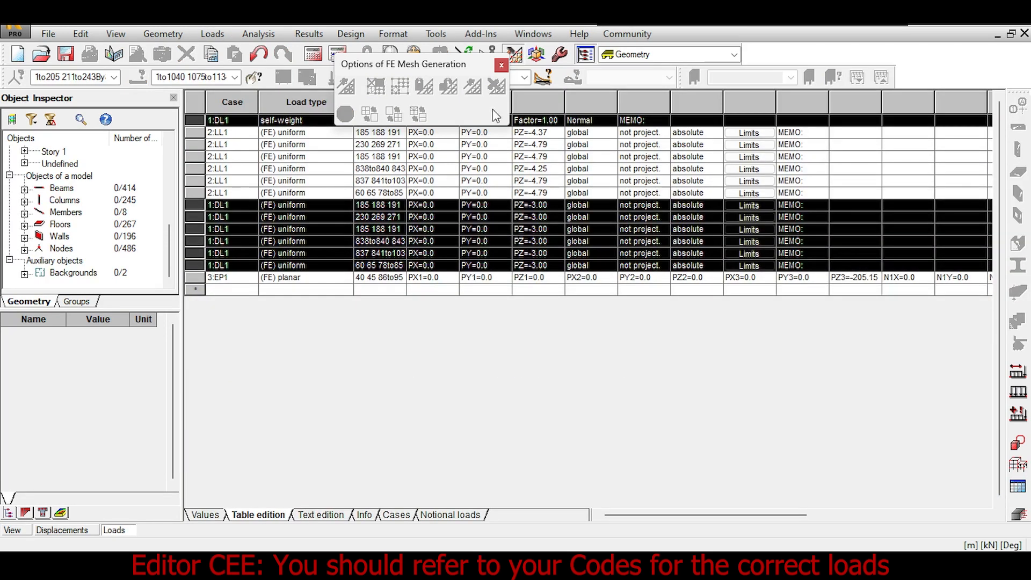
pyautogui.click(498, 66)
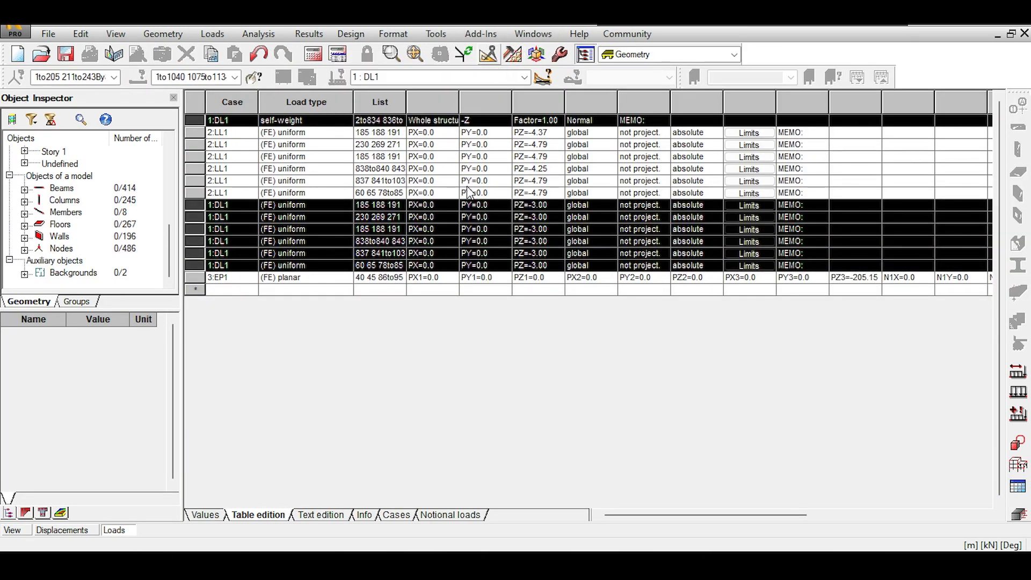
# Copy the PZ value -4.79 from the LL1 uniform load assigned to panels 185 188 191.
pyautogui.click(549, 160)
pyautogui.click(549, 157)
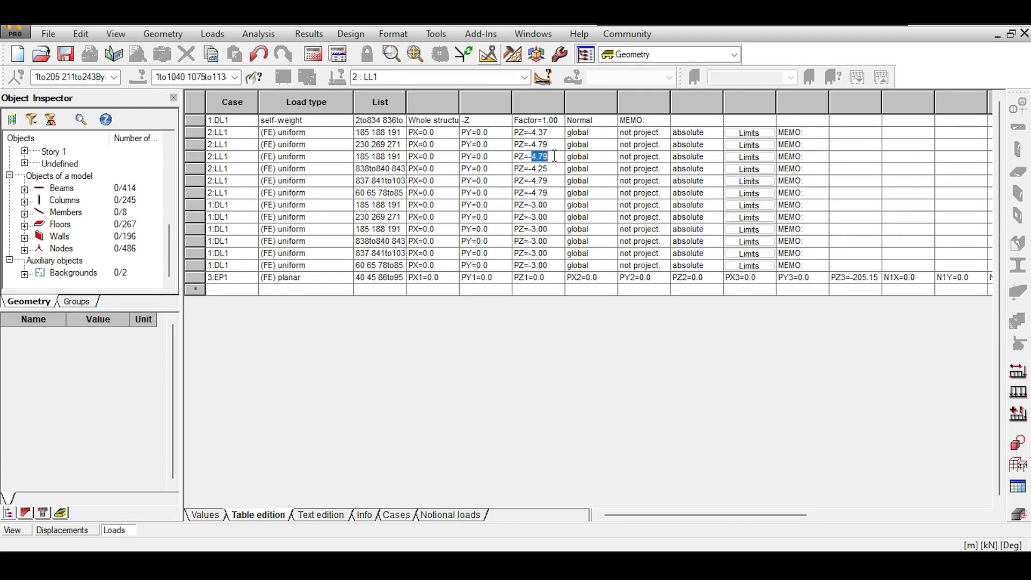
pyautogui.doubleClick(523, 155)
pyautogui.doubleClick(530, 154)
pyautogui.hotkey('shift', 'Left')
pyautogui.hotkey('ctrl', 'c')
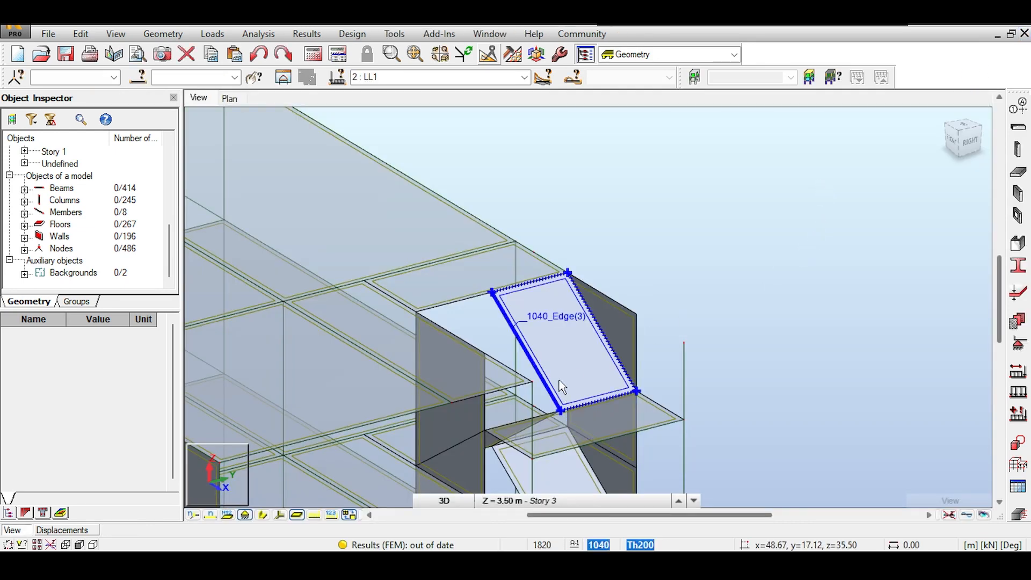
# Select all stair flight and landing panels of every story from the plan view with a crossing window.
pyautogui.scroll(-3, 628, 353)
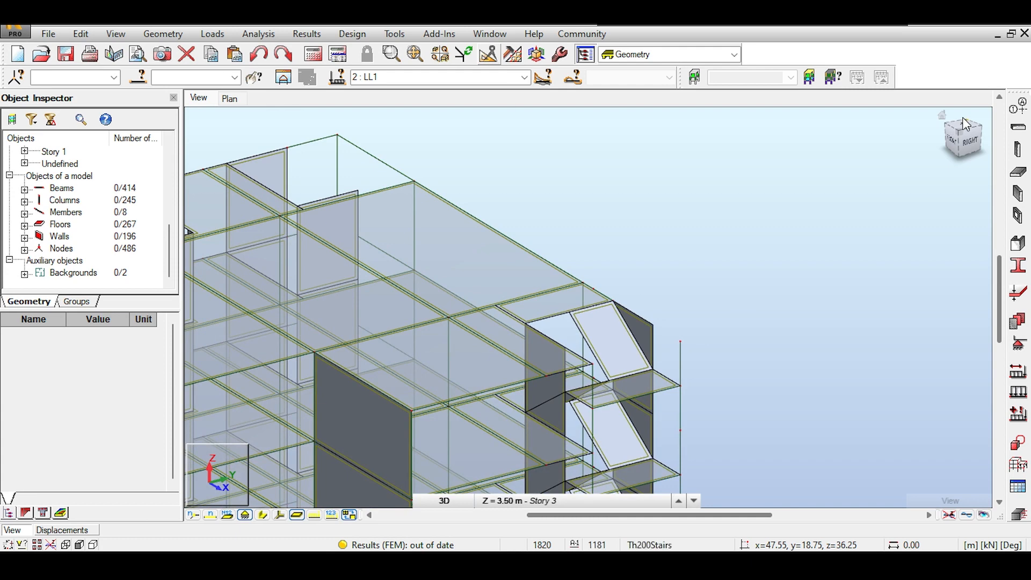
pyautogui.click(968, 128)
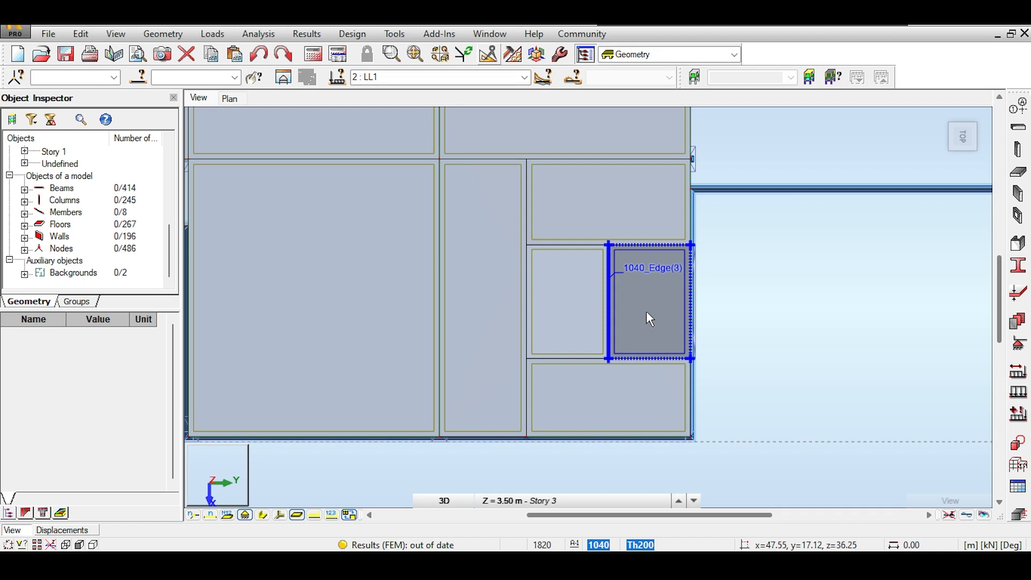
pyautogui.moveTo(649, 319); pyautogui.dragTo(596, 384)
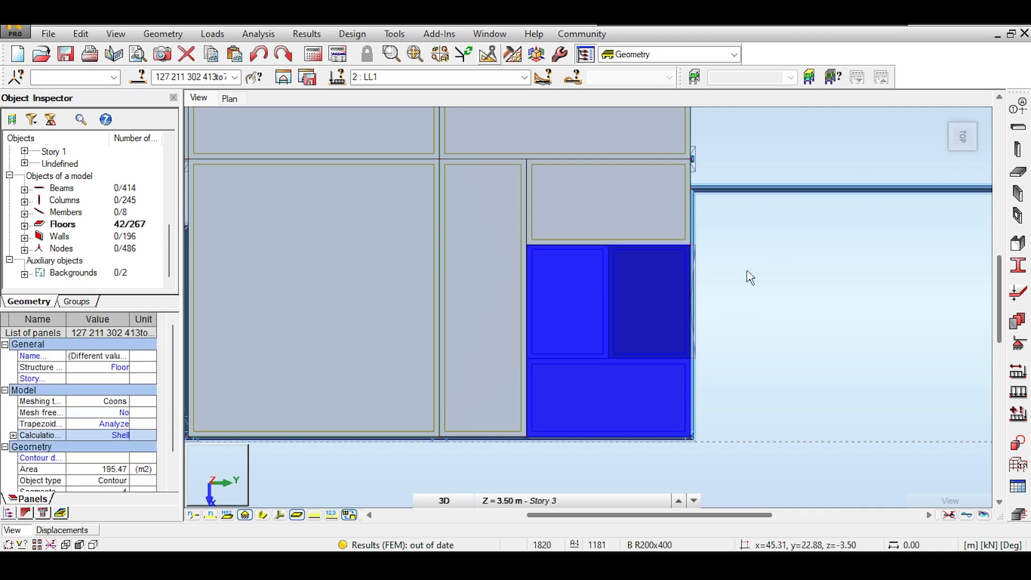
pyautogui.click(791, 265)
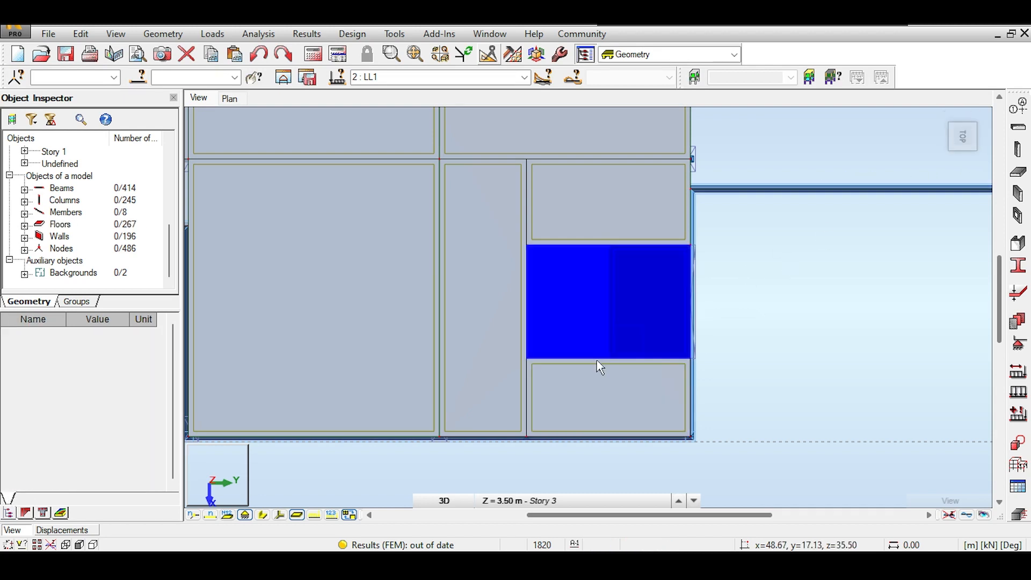
pyautogui.moveTo(591, 359); pyautogui.dragTo(644, 325)
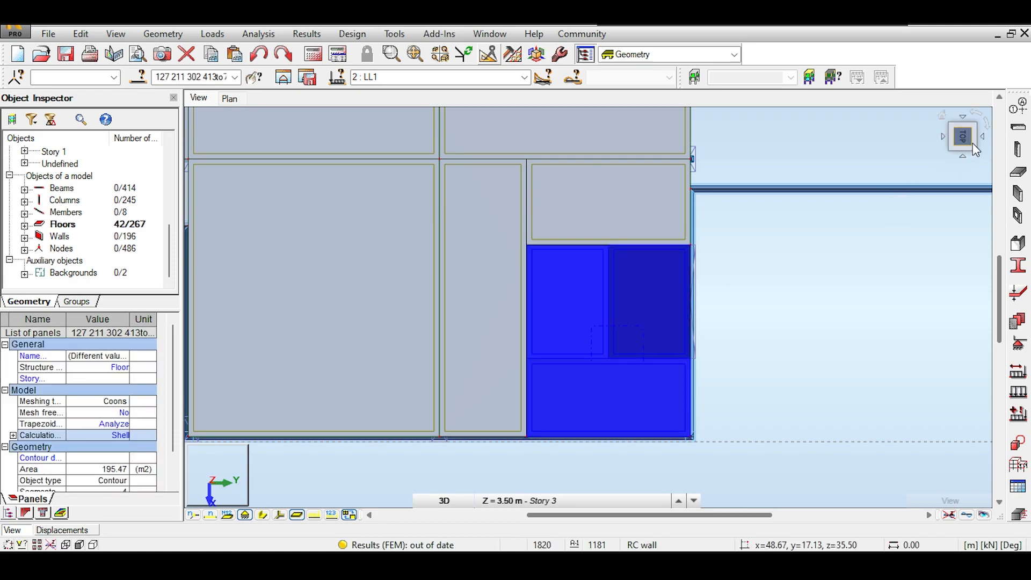
pyautogui.click(973, 144)
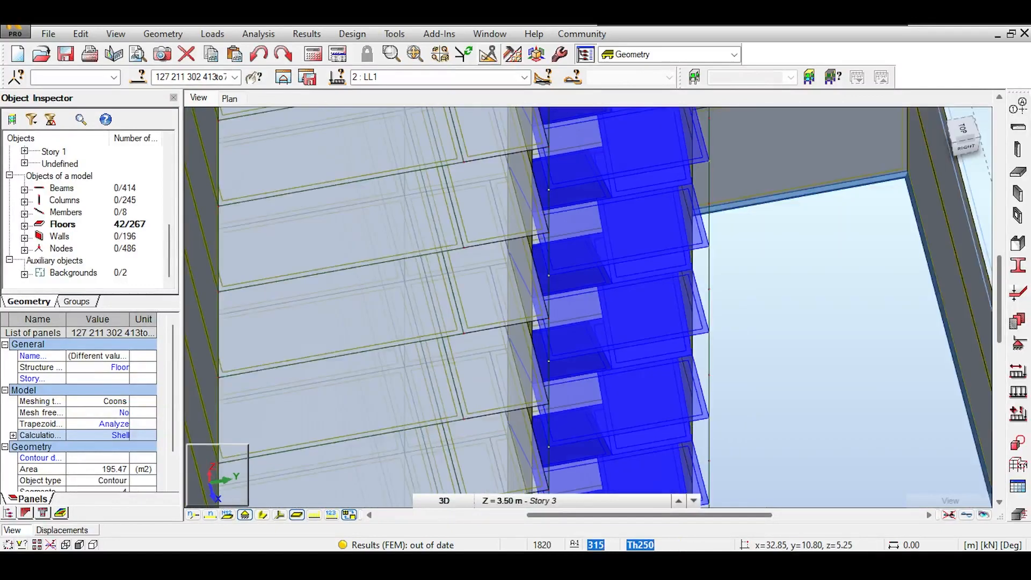
# Apply a uniform planar surface load of -4.79 kPa in global Z to the selected stair panels under case LL1, then clear the selection.
pyautogui.click(1024, 393)
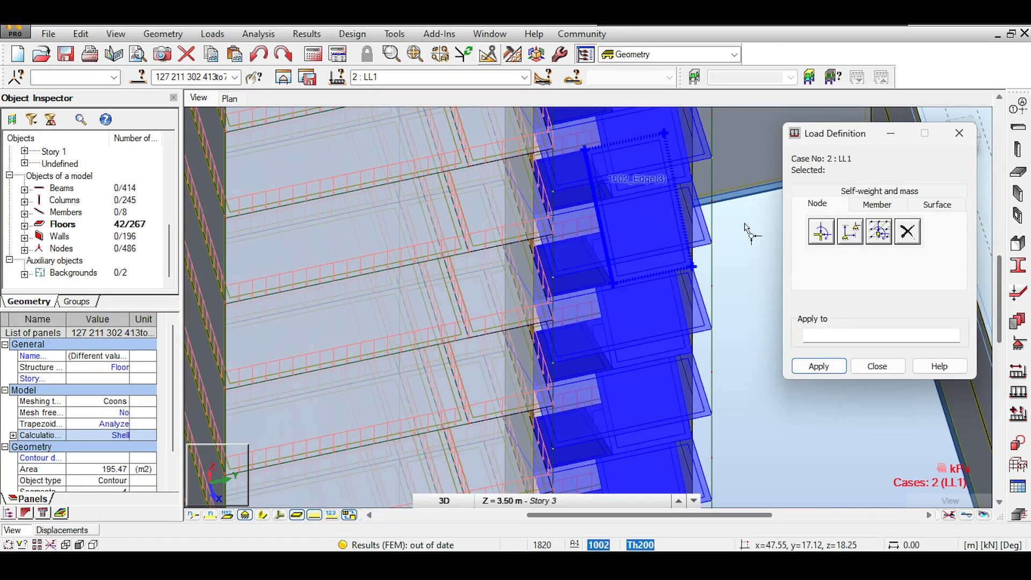
pyautogui.click(936, 206)
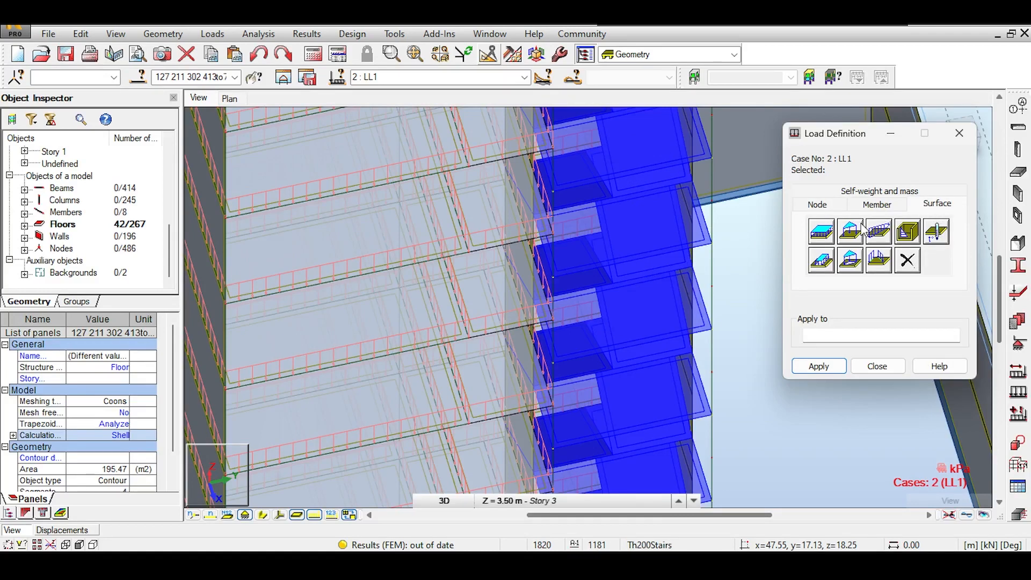
pyautogui.click(832, 236)
pyautogui.click(883, 327)
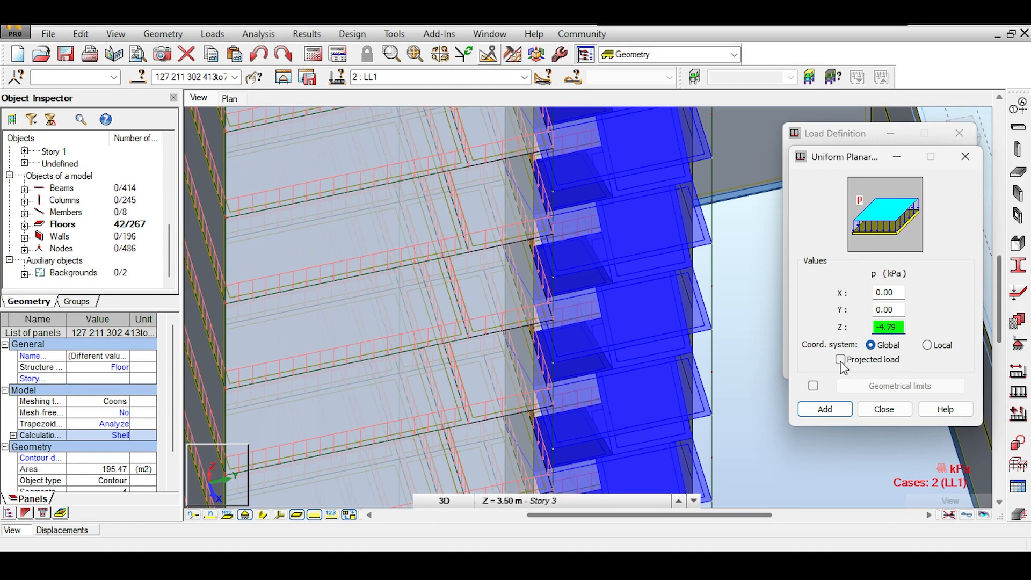
pyautogui.click(840, 409)
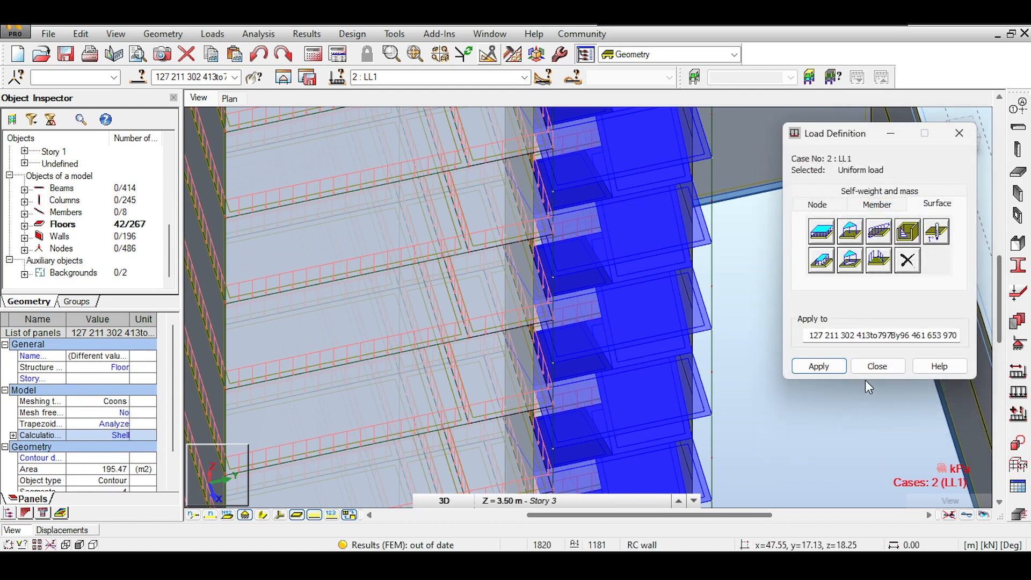
pyautogui.click(820, 365)
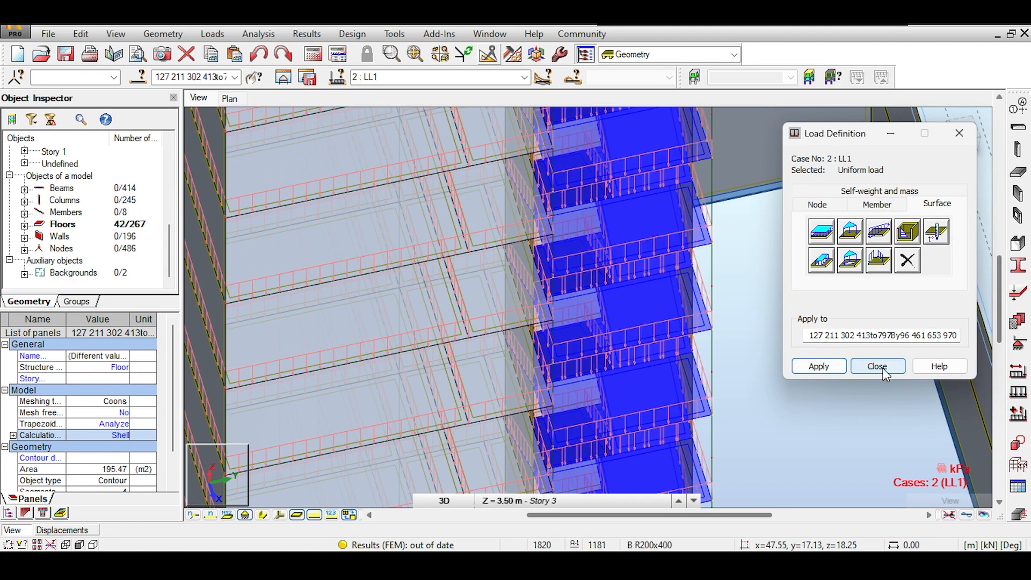
pyautogui.click(878, 367)
pyautogui.scroll(2, 707, 236)
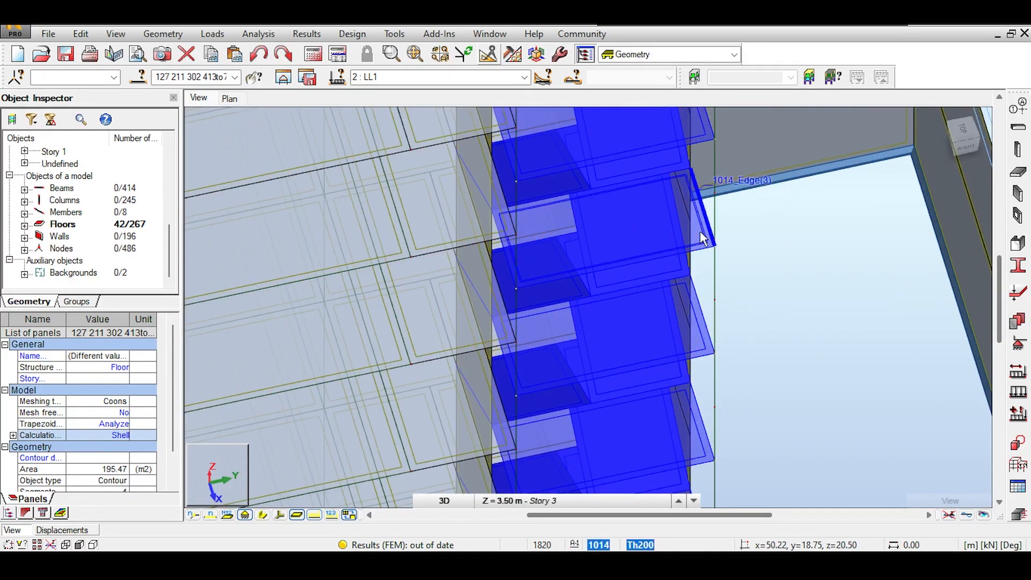
pyautogui.scroll(-2, 703, 239)
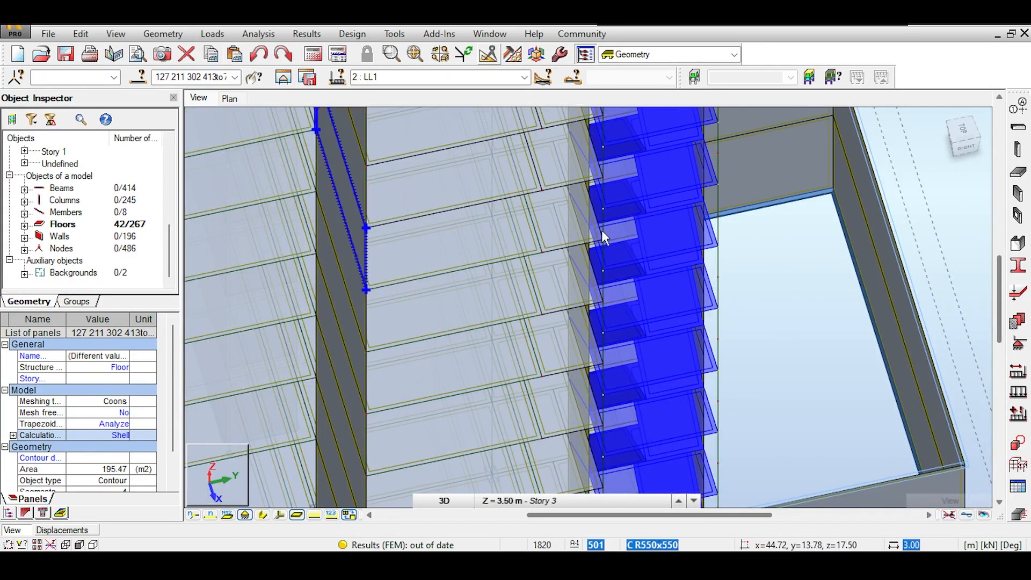
pyautogui.press('Escape')
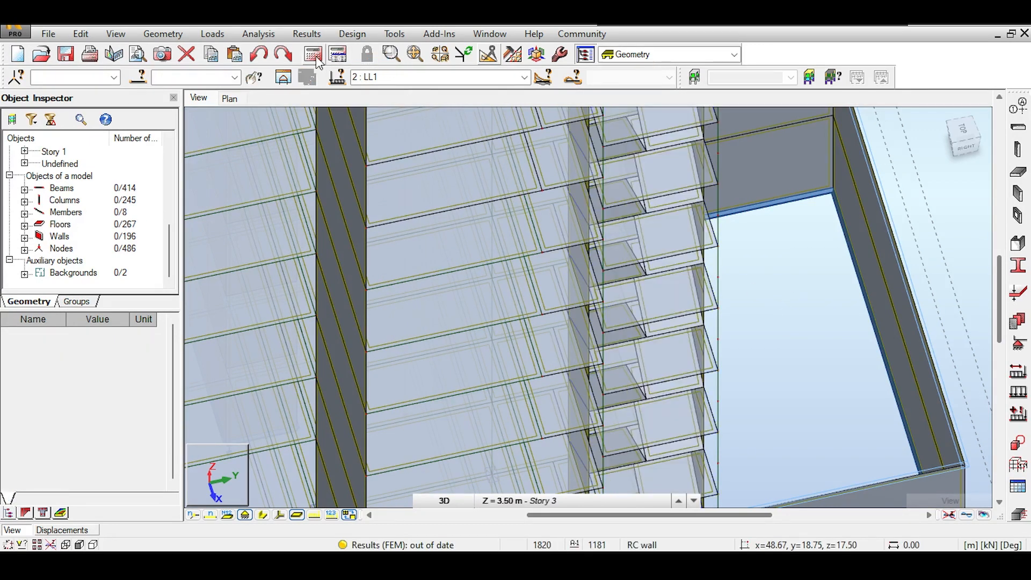
# Duplicate the LL1 uniform load record of stair panels 127 211 302 as a new row of the load table.
pyautogui.click(212, 34)
pyautogui.click(235, 119)
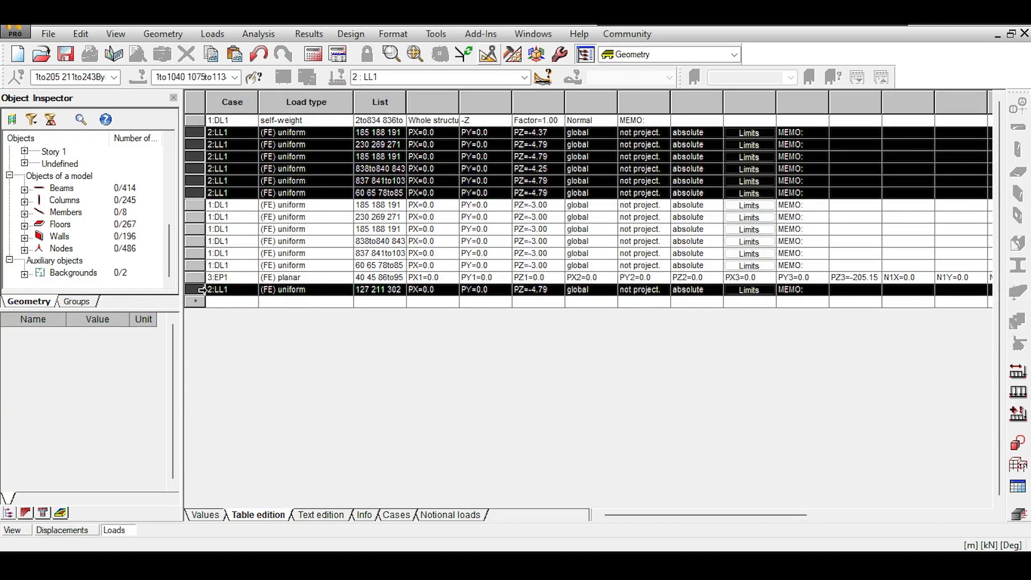
pyautogui.click(203, 290)
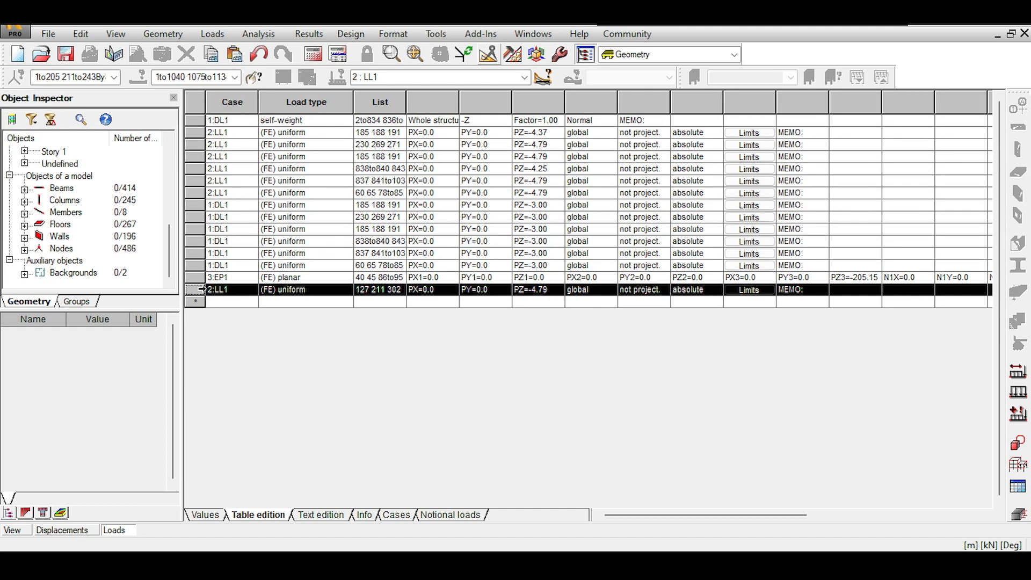
pyautogui.click(196, 301)
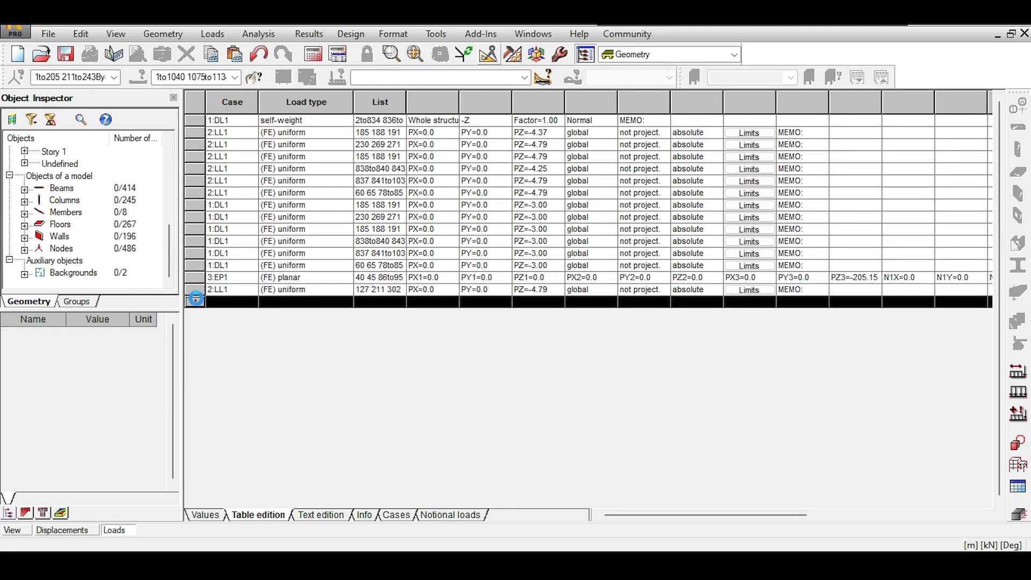
pyautogui.hotkey('ctrl', 'v')
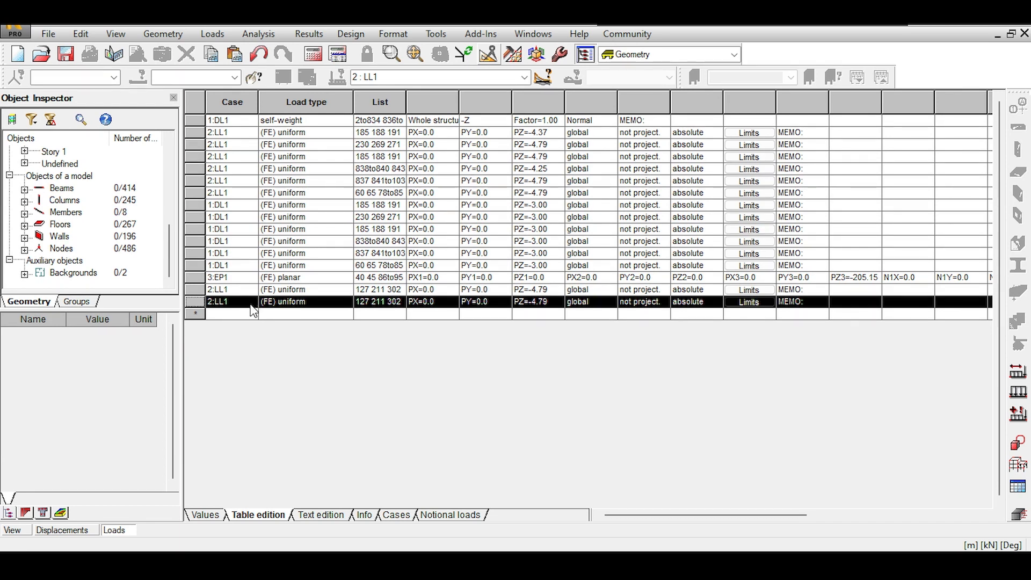
# Assign the duplicated stair load to case DL1, set its PZ to -3 and close the load table.
pyautogui.click(251, 304)
pyautogui.click(250, 304)
pyautogui.click(251, 301)
pyautogui.click(236, 317)
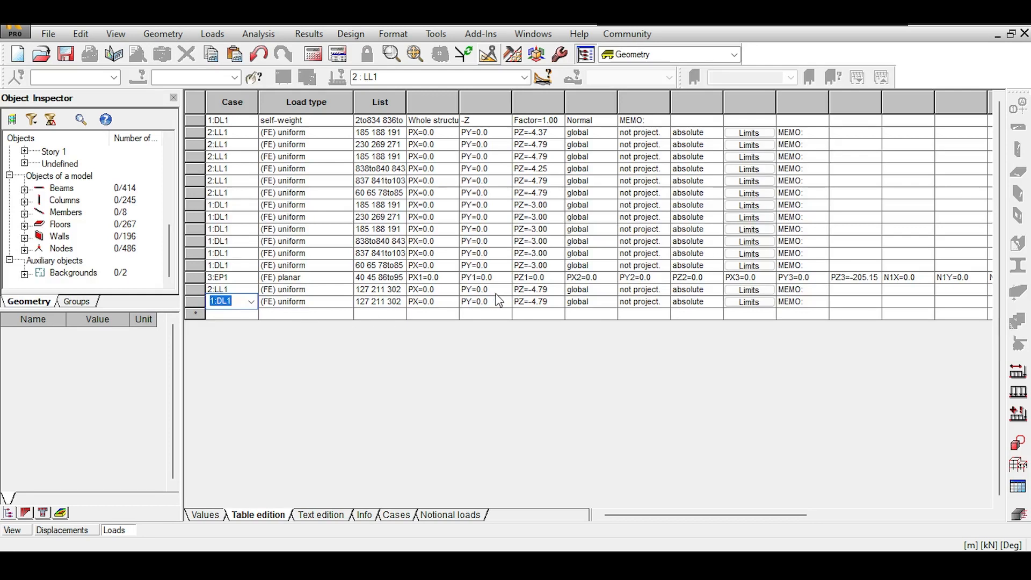
pyautogui.doubleClick(541, 302)
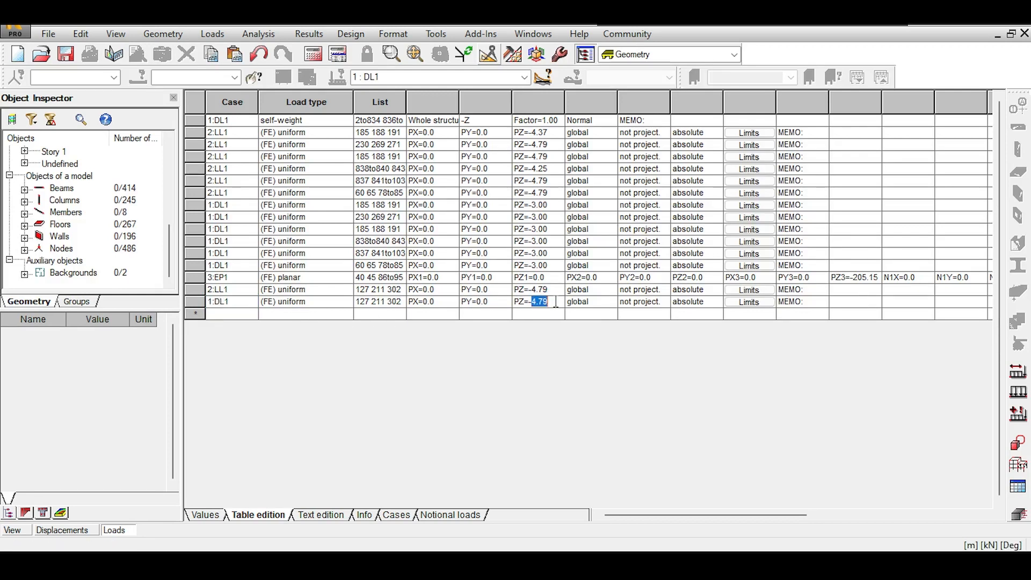
pyautogui.write('3')
pyautogui.press('Tab')
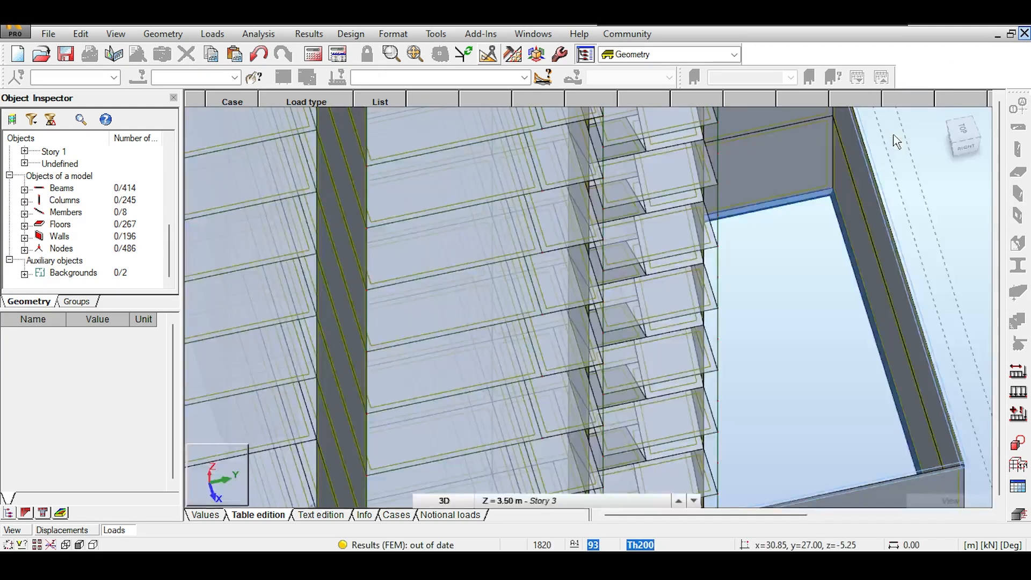
# Examine the whole building model and its staircase core from several sides.
pyautogui.scroll(-3, 883, 171)
pyautogui.scroll(-4, 759, 202)
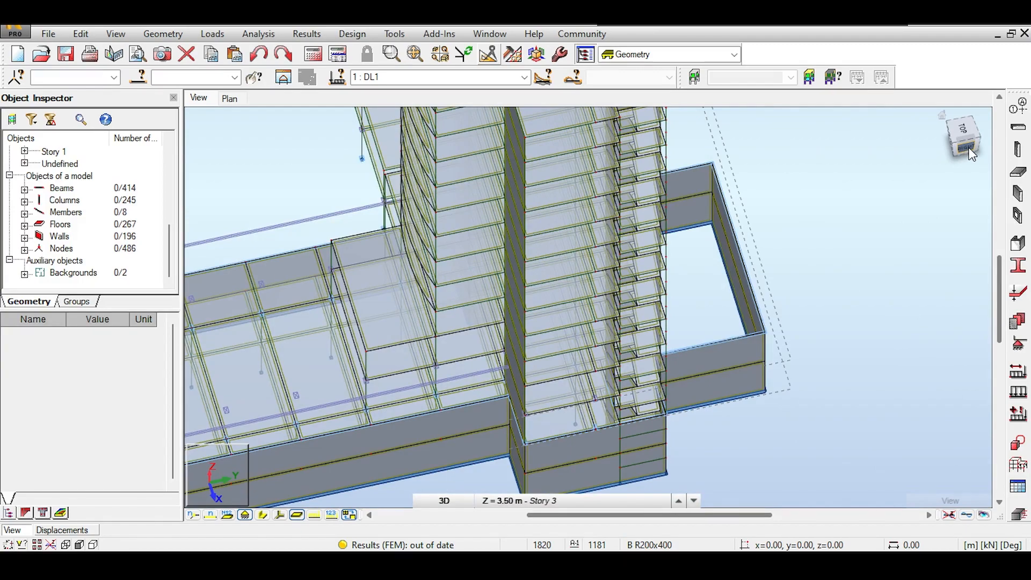
pyautogui.moveTo(972, 154); pyautogui.dragTo(954, 124)
pyautogui.moveTo(882, 227); pyautogui.dragTo(648, 290, button='middle')
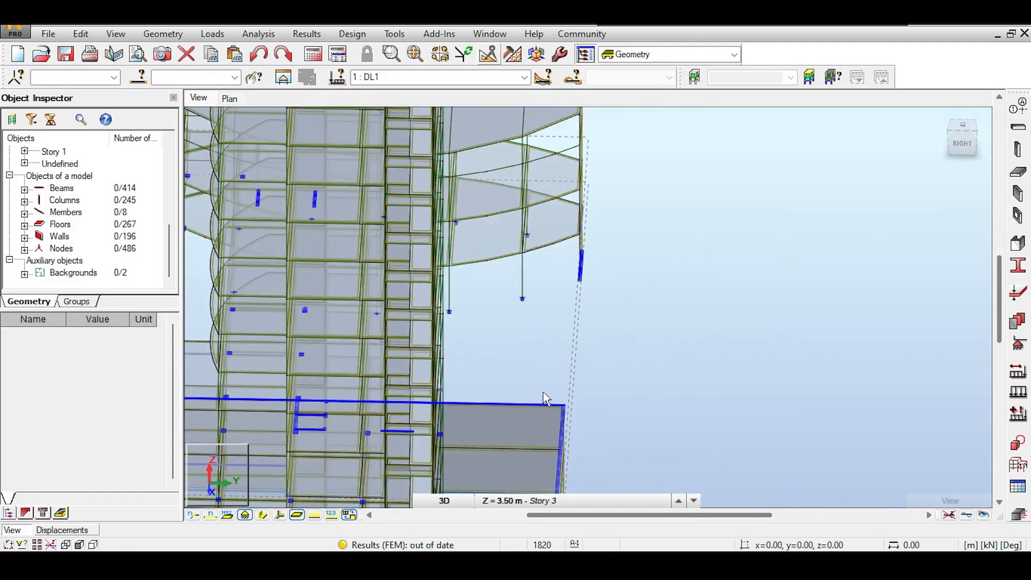
pyautogui.moveTo(545, 398); pyautogui.dragTo(638, 364, button='middle')
pyautogui.moveTo(858, 172); pyautogui.dragTo(917, 151, button='middle')
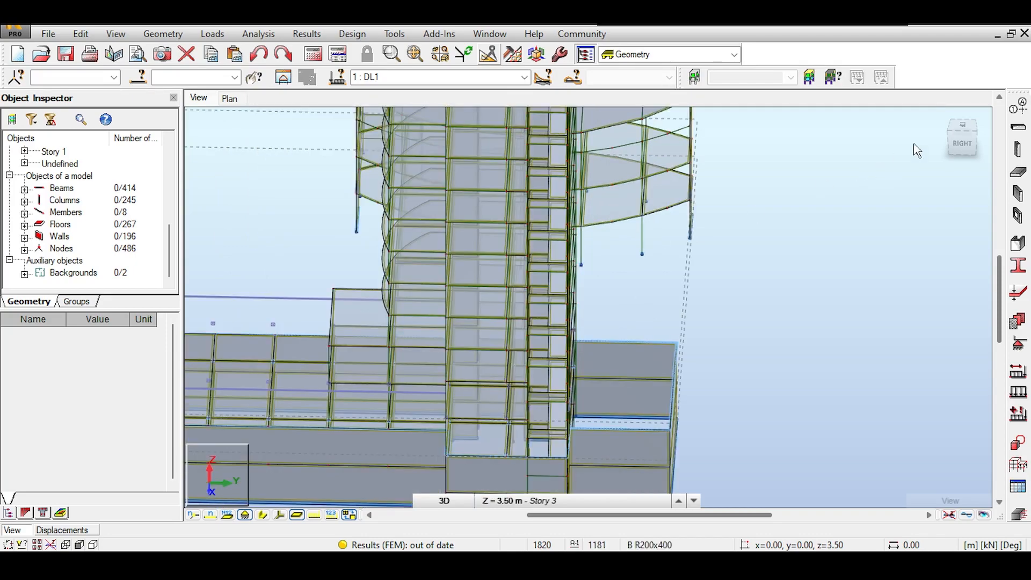
pyautogui.click(951, 134)
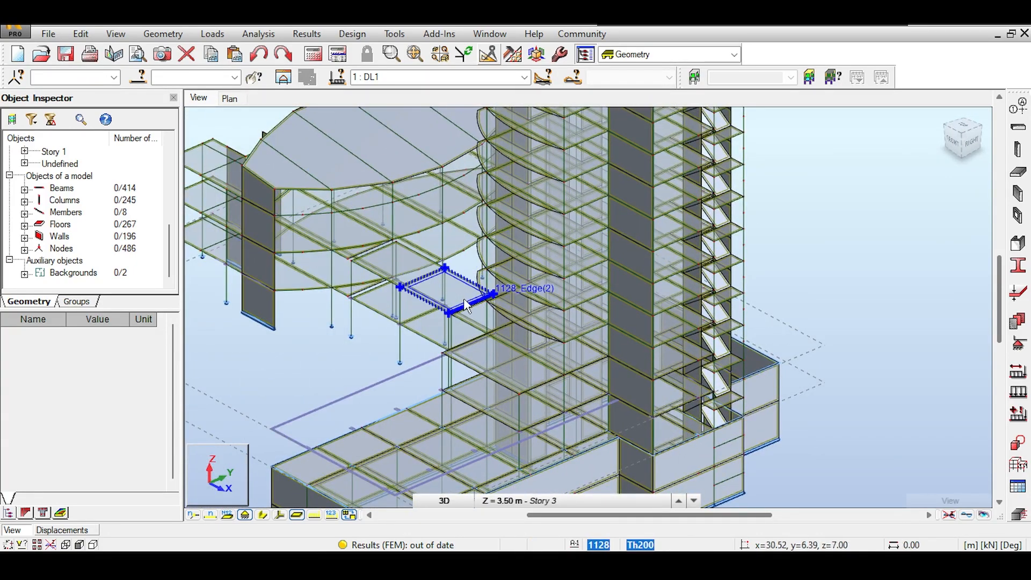
pyautogui.scroll(-3, 430, 290)
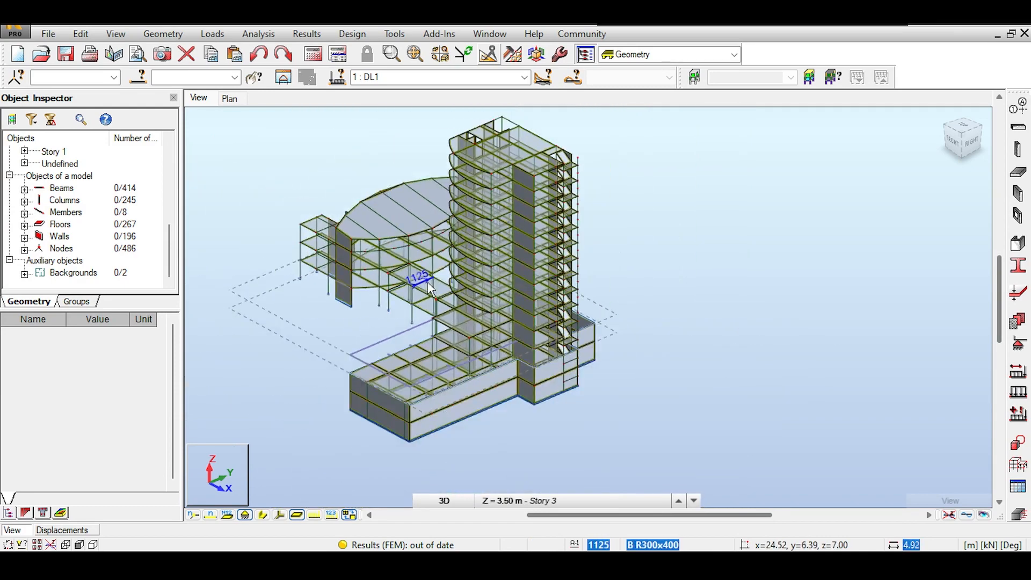
pyautogui.moveTo(430, 290); pyautogui.dragTo(510, 225, button='middle')
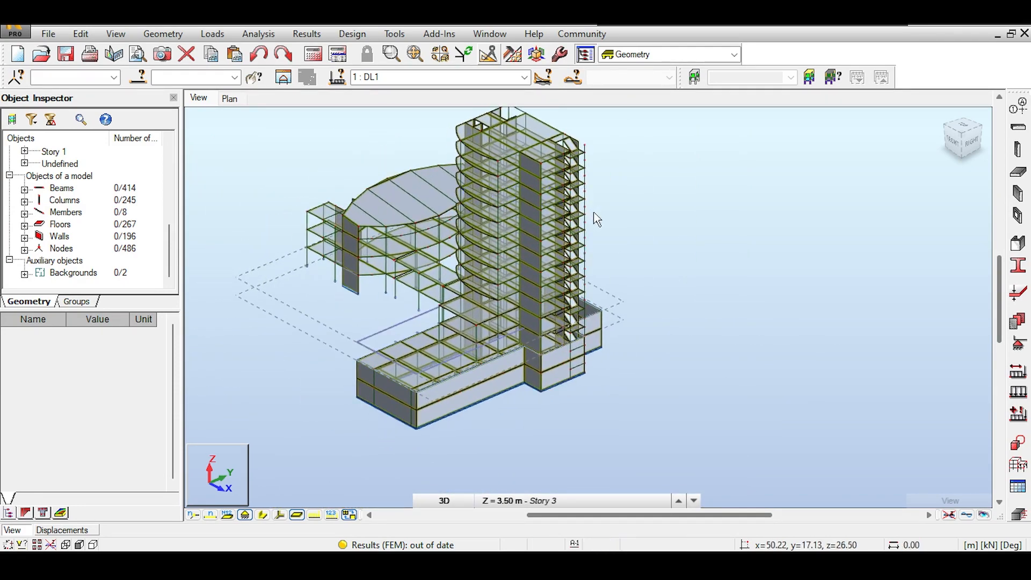
pyautogui.scroll(5, 596, 219)
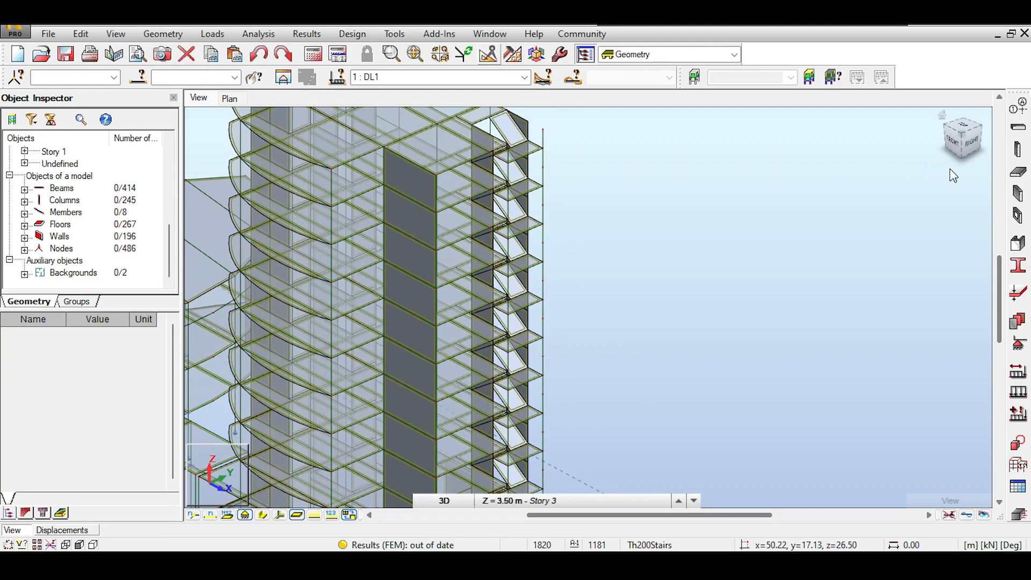
pyautogui.click(971, 138)
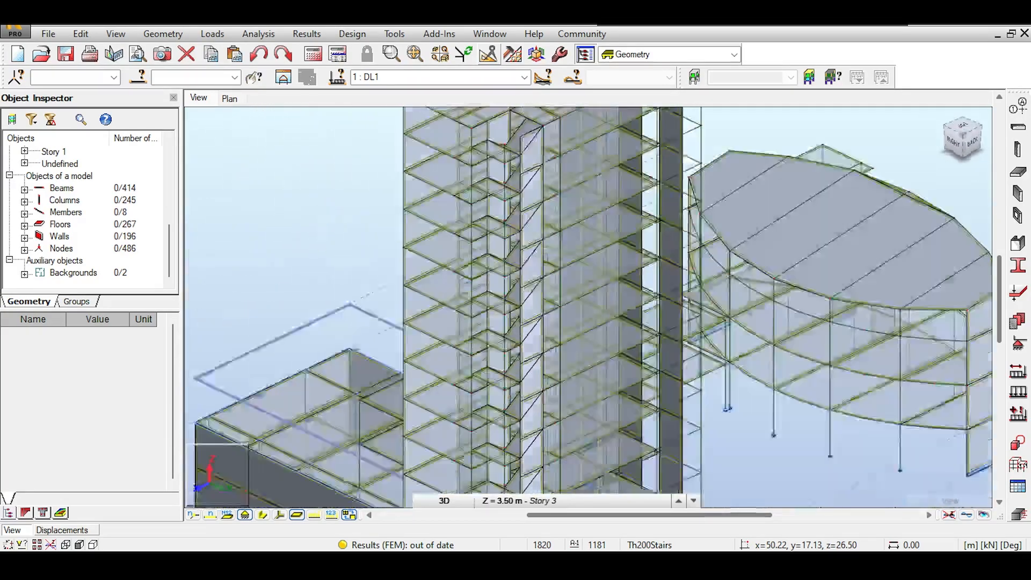
pyautogui.moveTo(971, 139); pyautogui.dragTo(1007, 128)
pyautogui.scroll(-4, 646, 224)
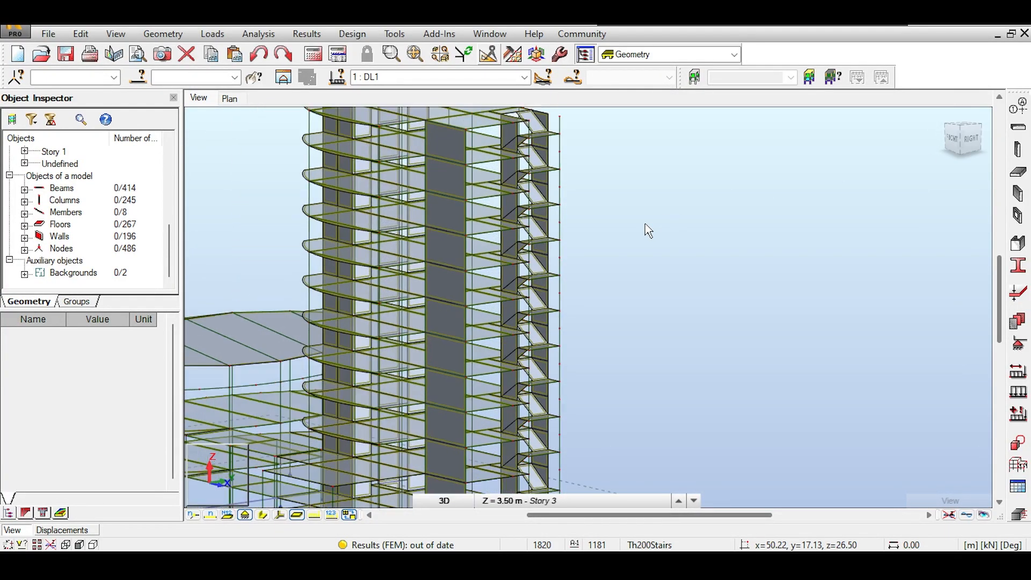